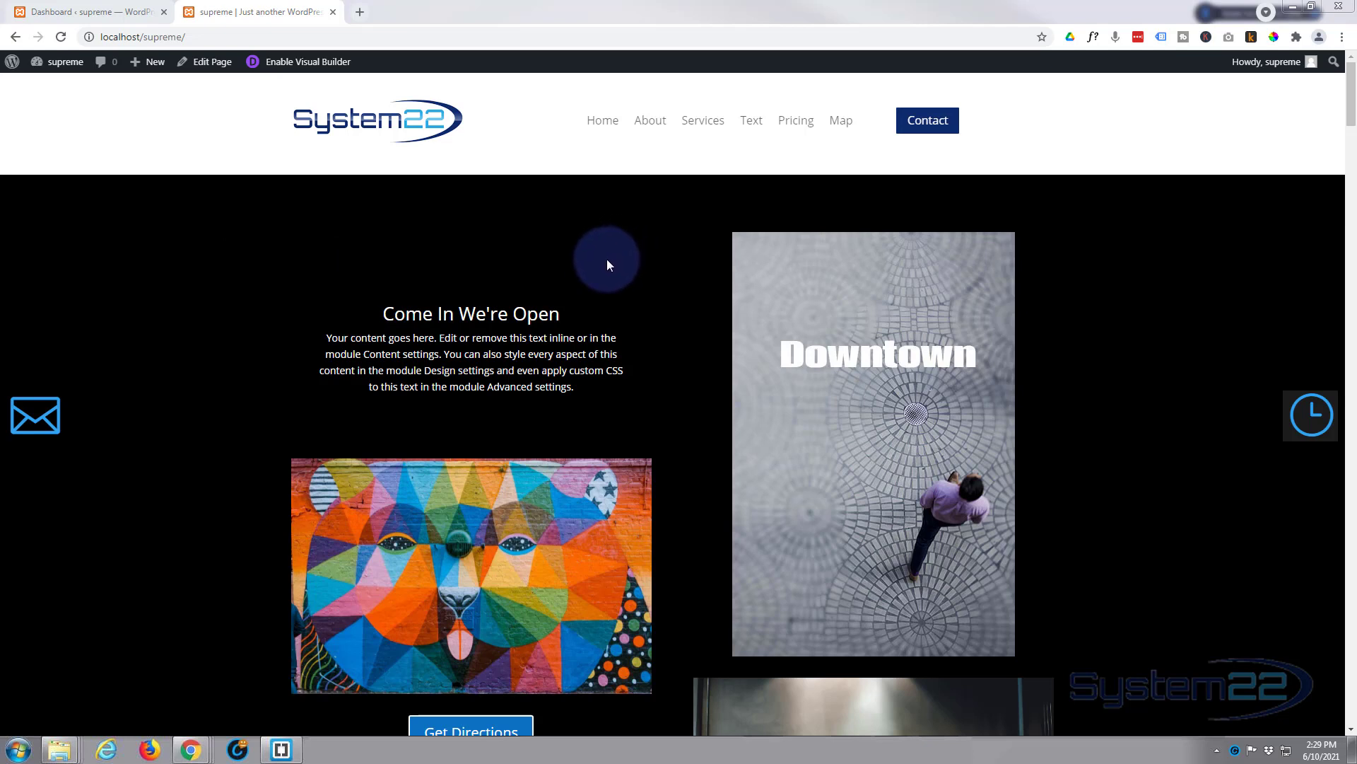
Step: Confirm the Divi Popup extension is enabled in Divi Supreme Pro, save, and return to the site
left_click(933, 121)
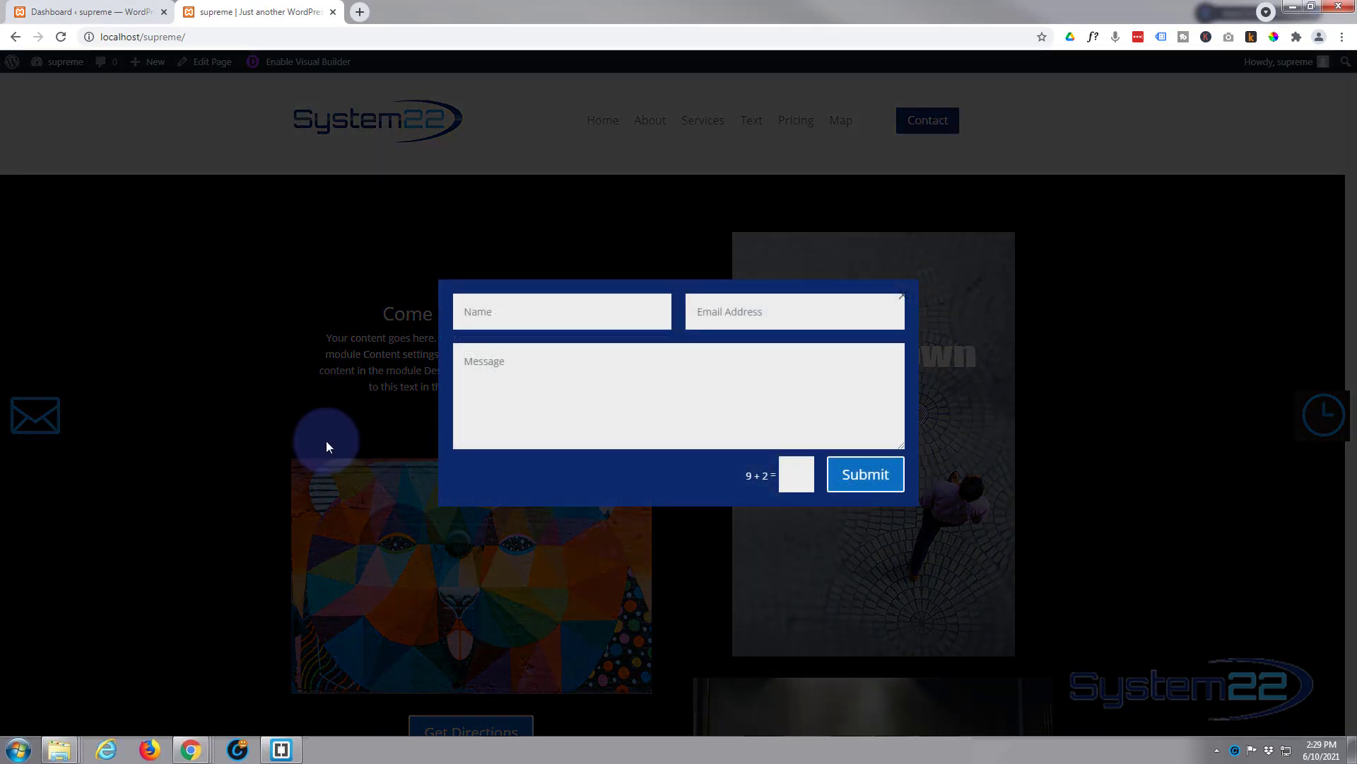
left_click(287, 302)
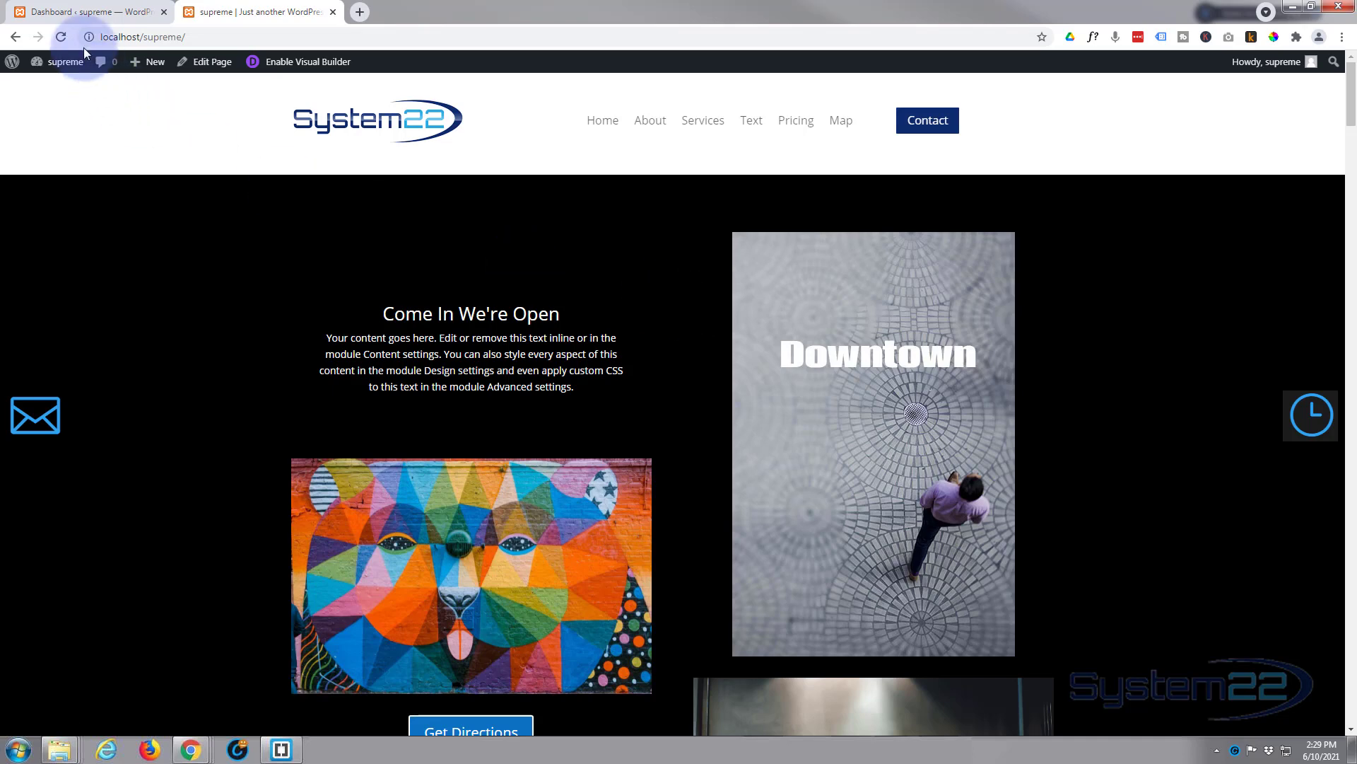
left_click(71, 12)
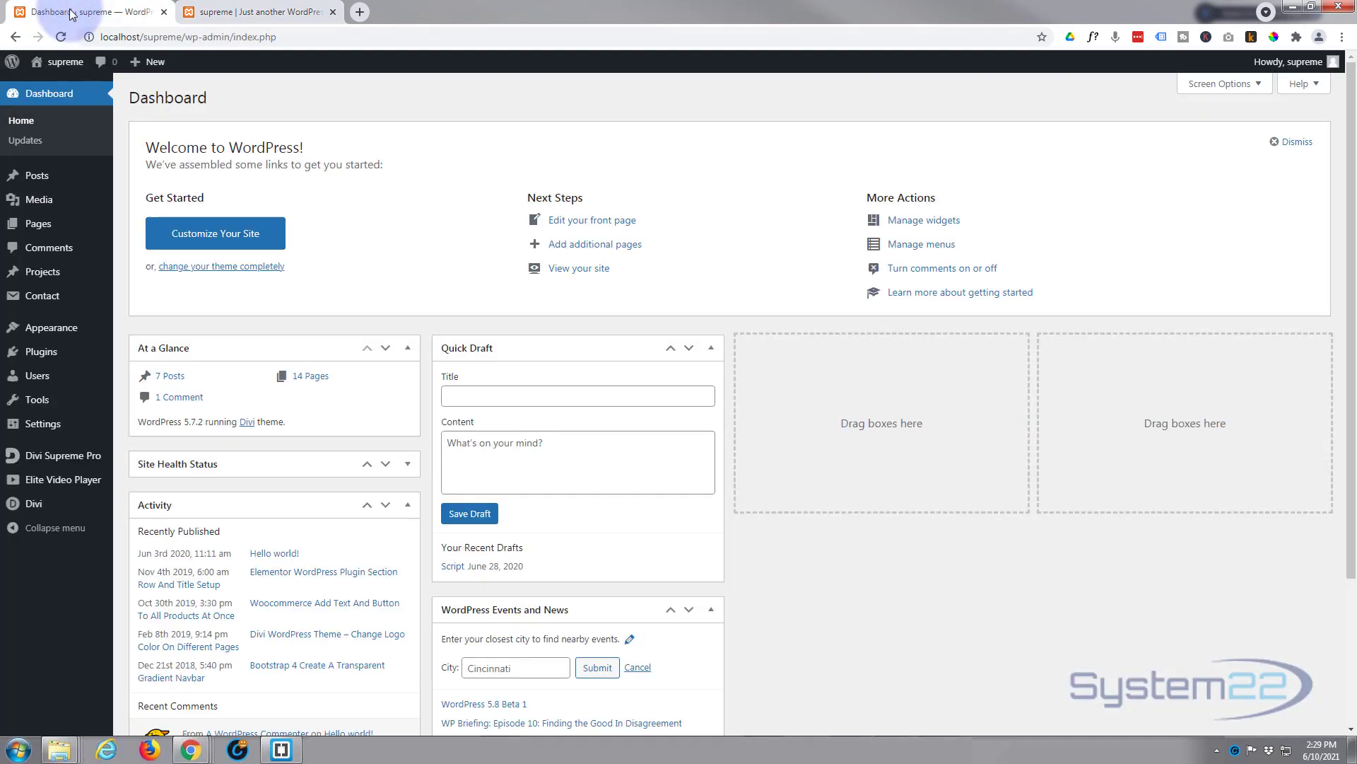
mouse_move(61, 461)
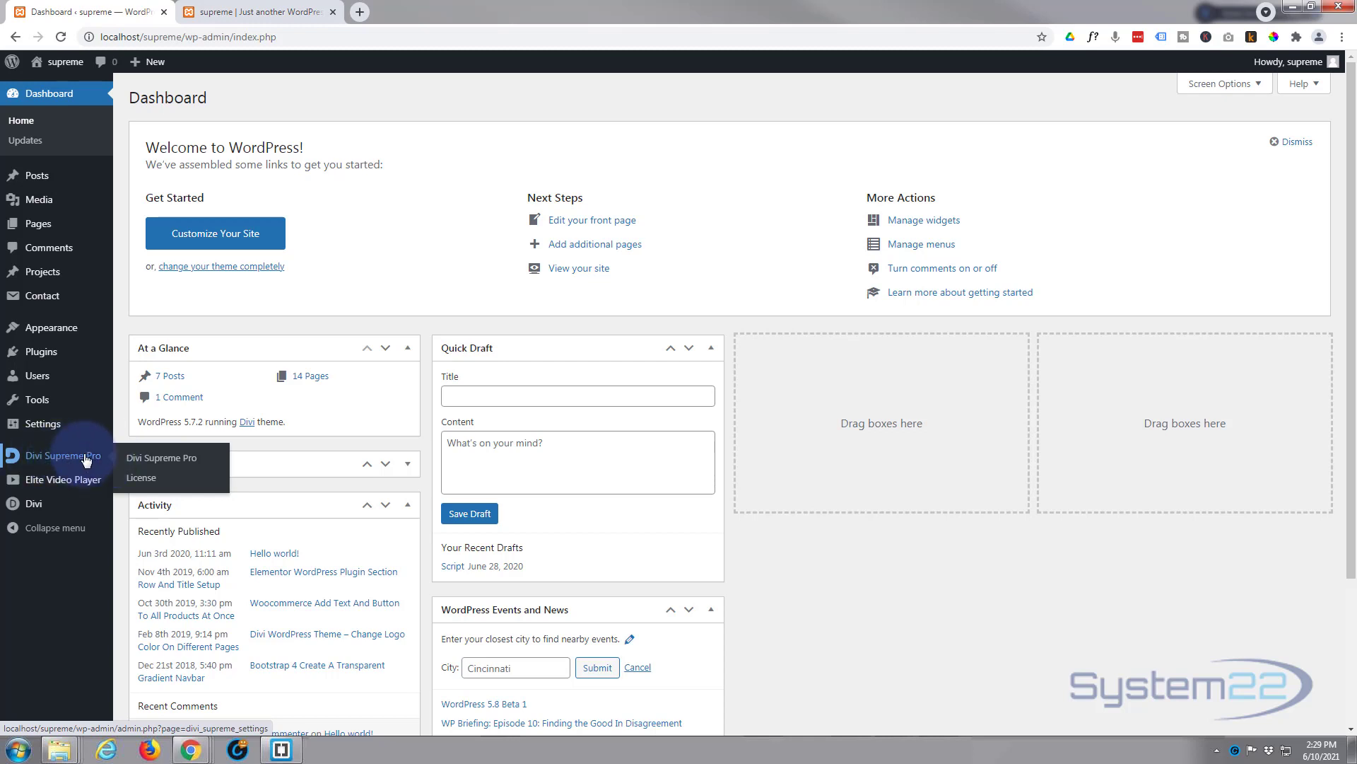
left_click(154, 462)
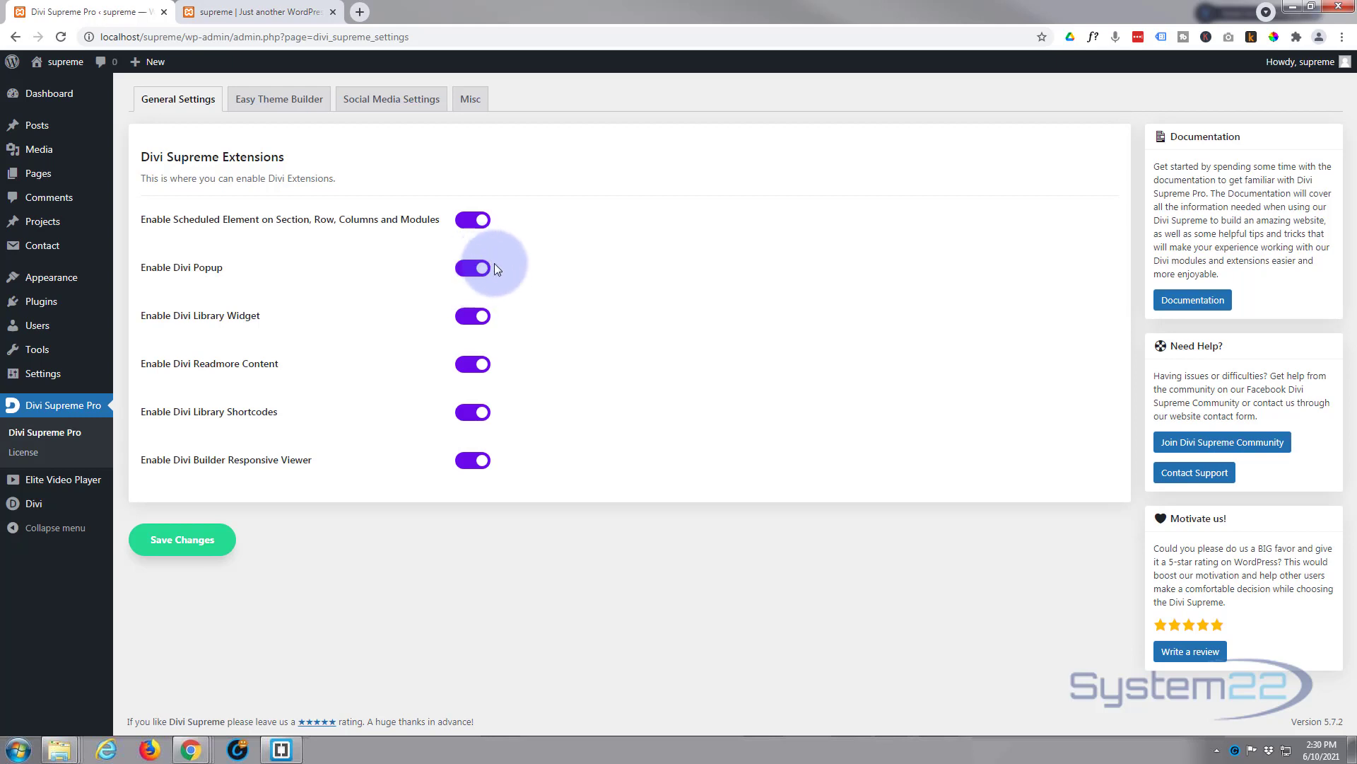
left_click(176, 539)
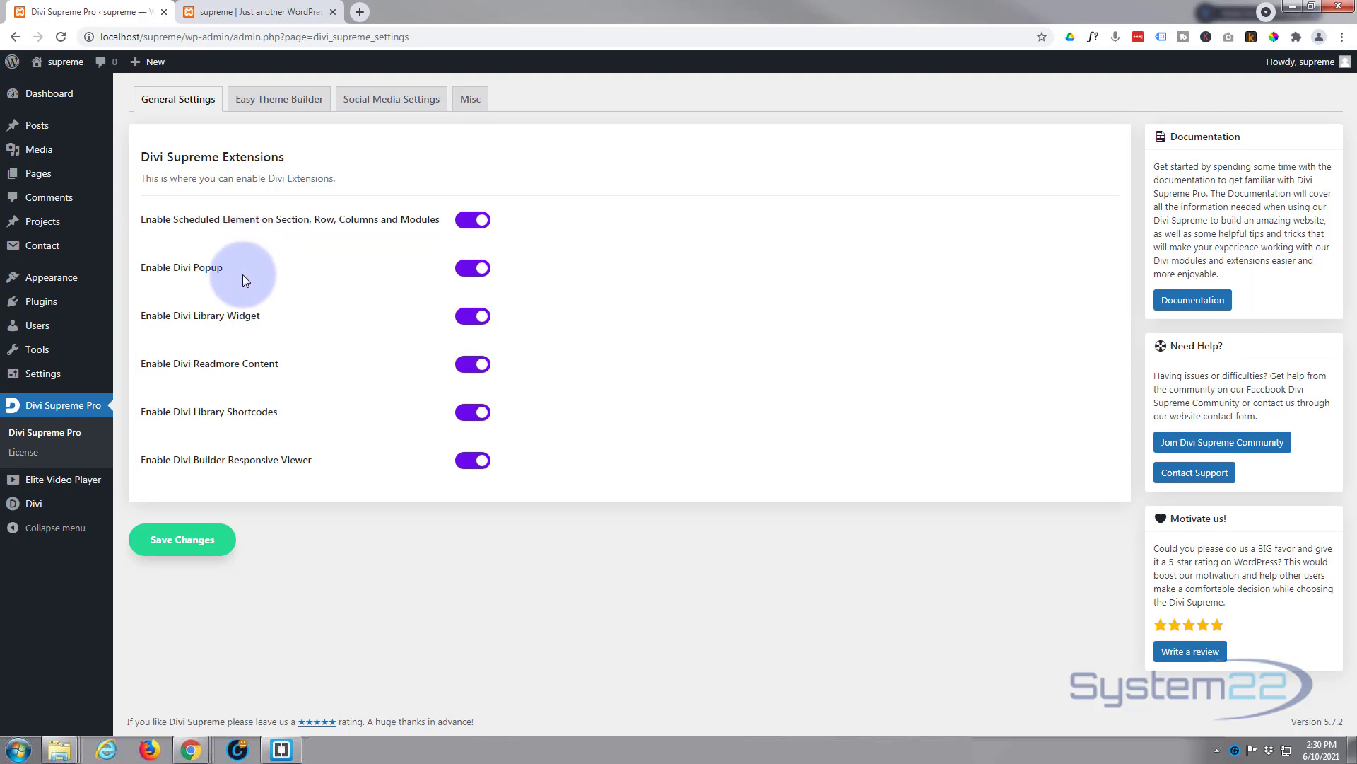
left_click(237, 13)
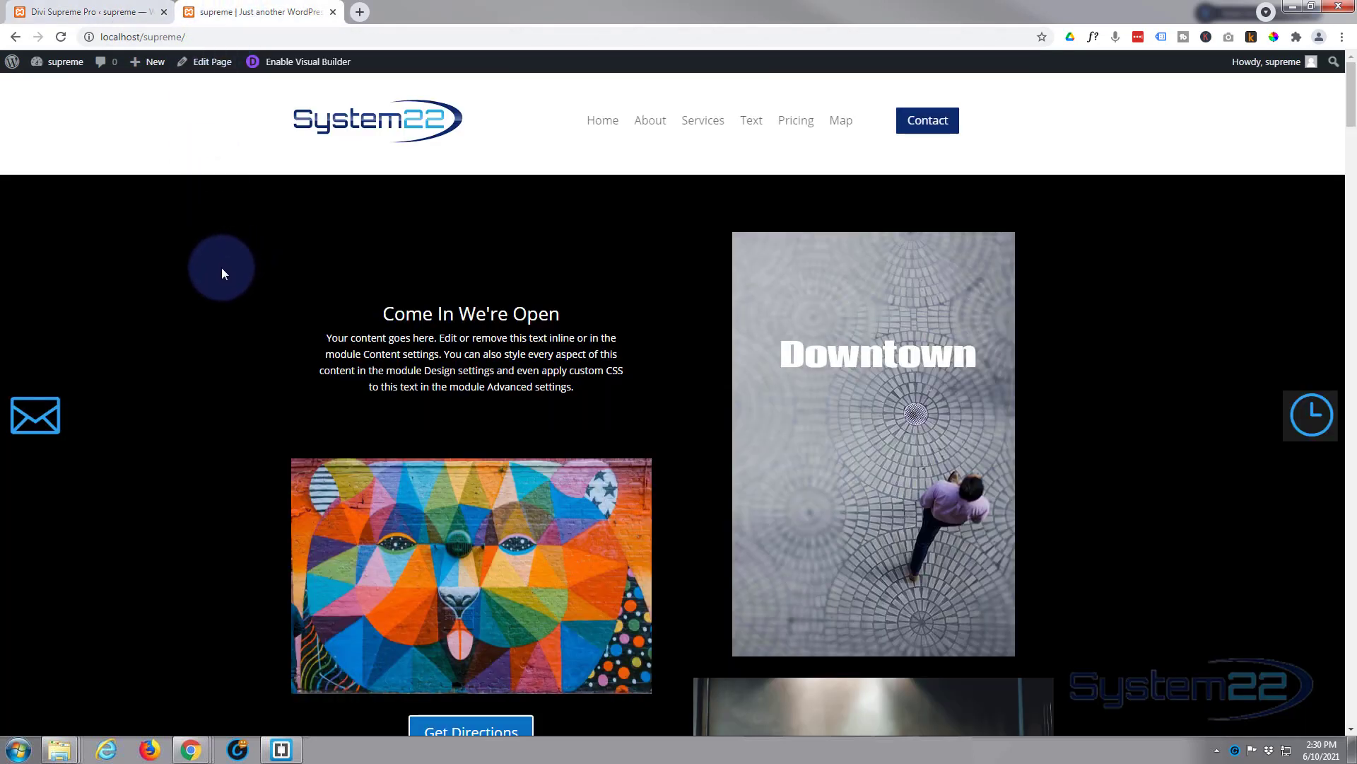
Step: Enable the Visual Builder and insert a Contact Form module below the 'Come In We're Open' text
left_click(304, 63)
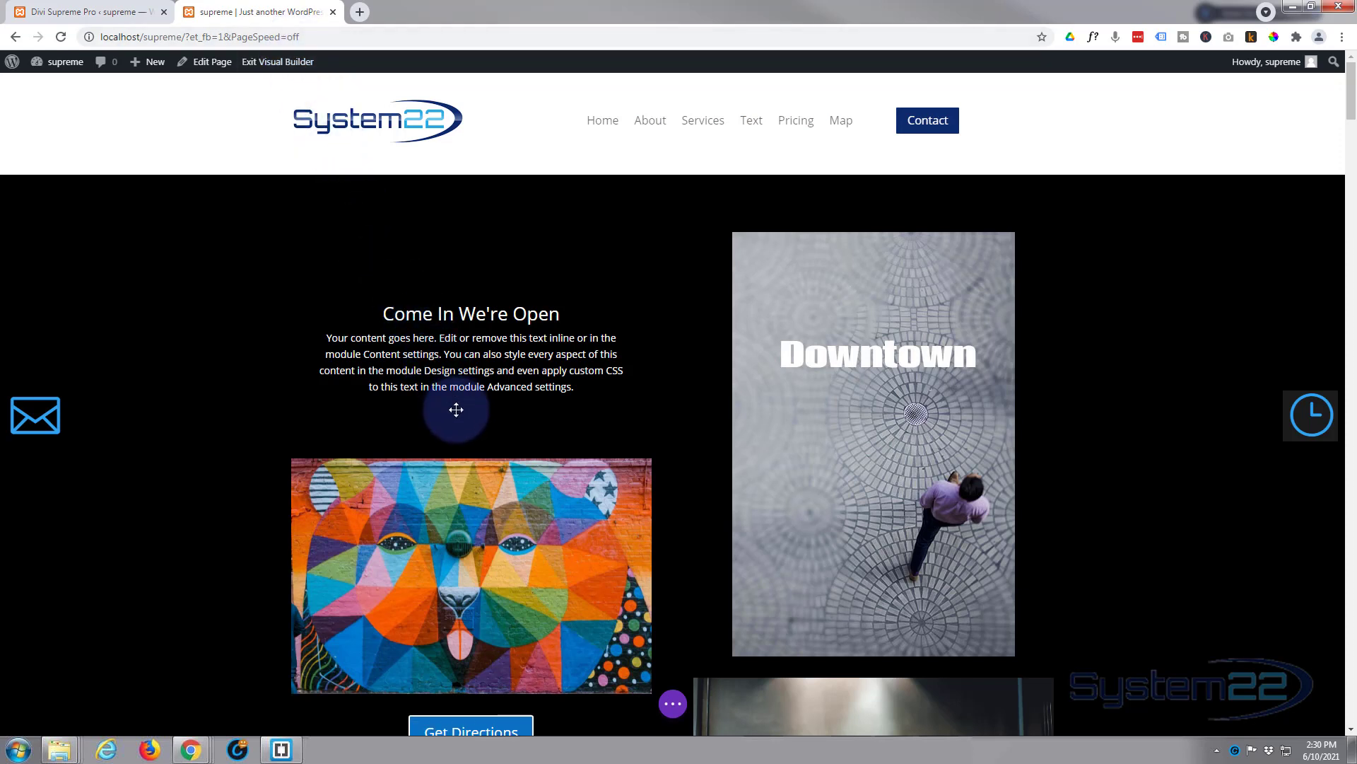
mouse_move(456, 404)
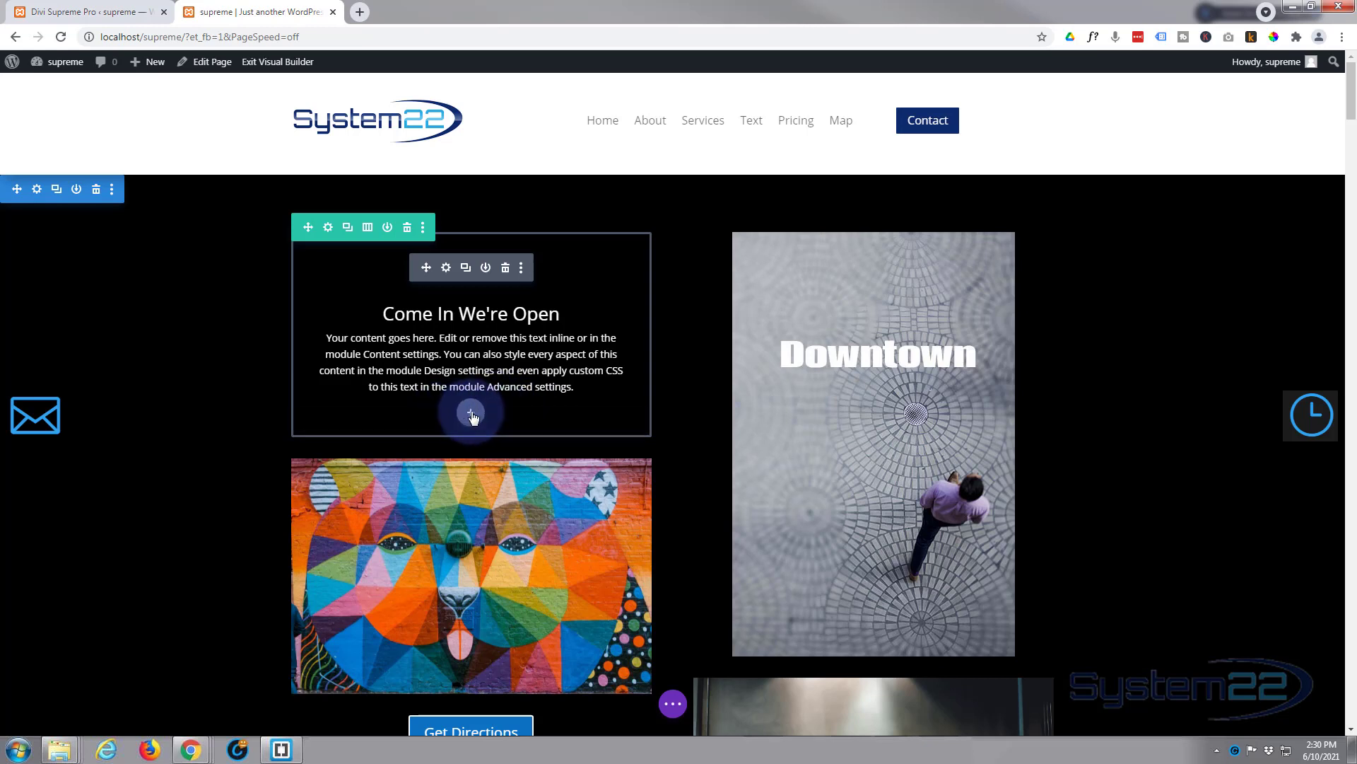
left_click(471, 416)
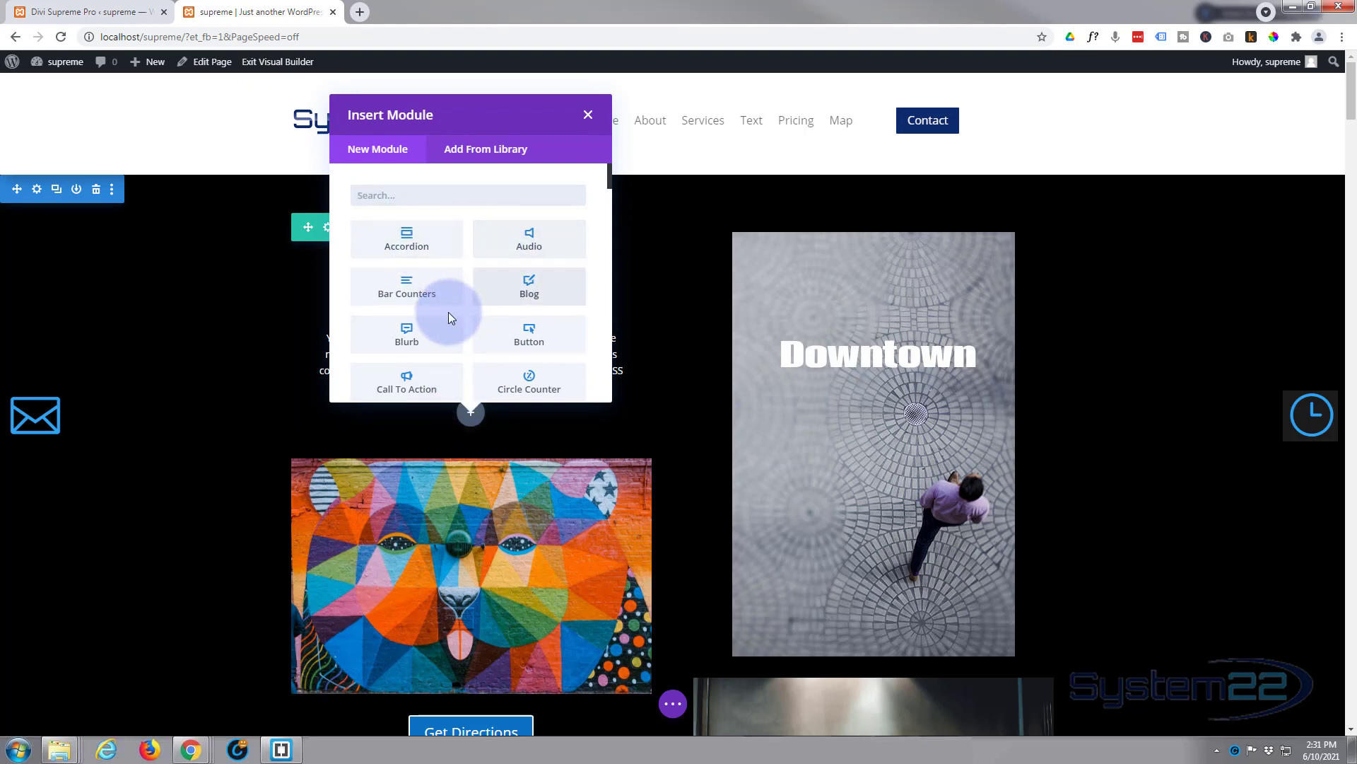
scroll(486, 285, "down", 4)
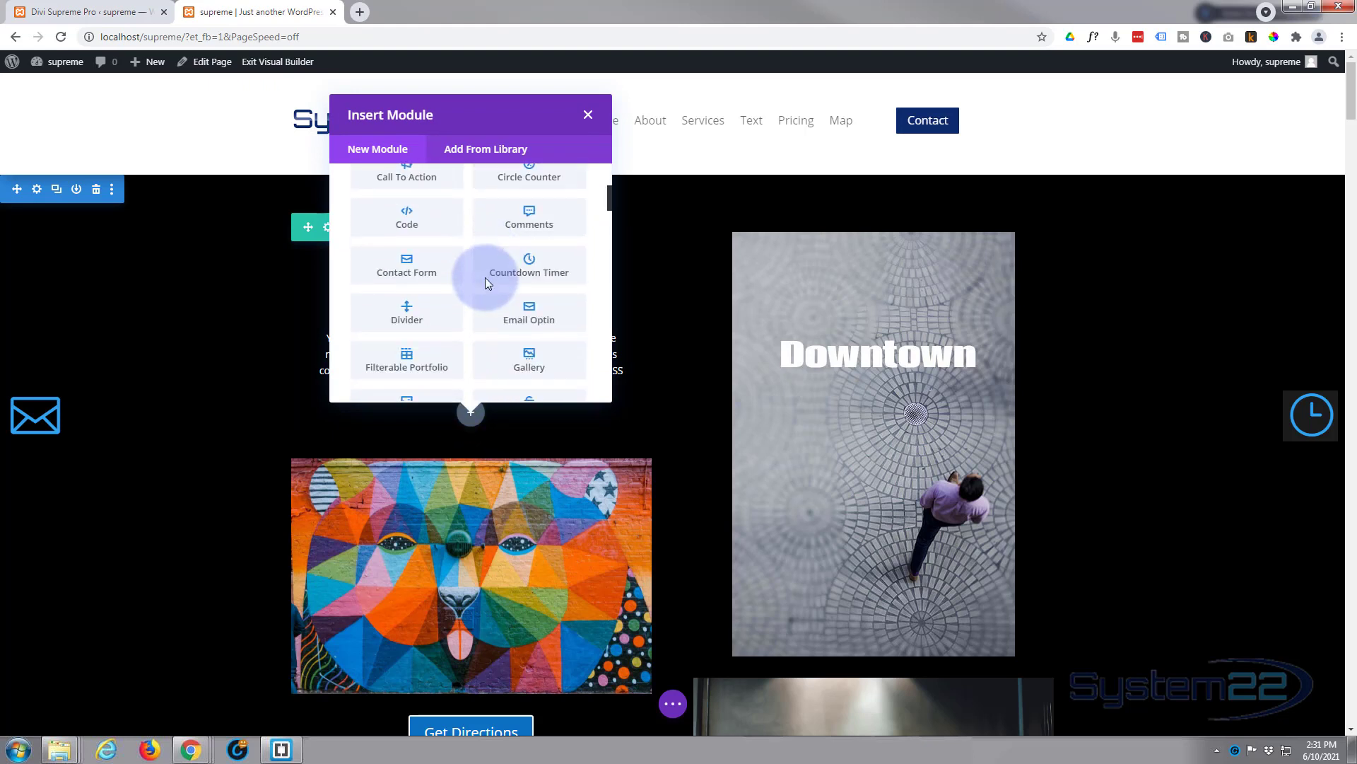
scroll(486, 283, "down", 7)
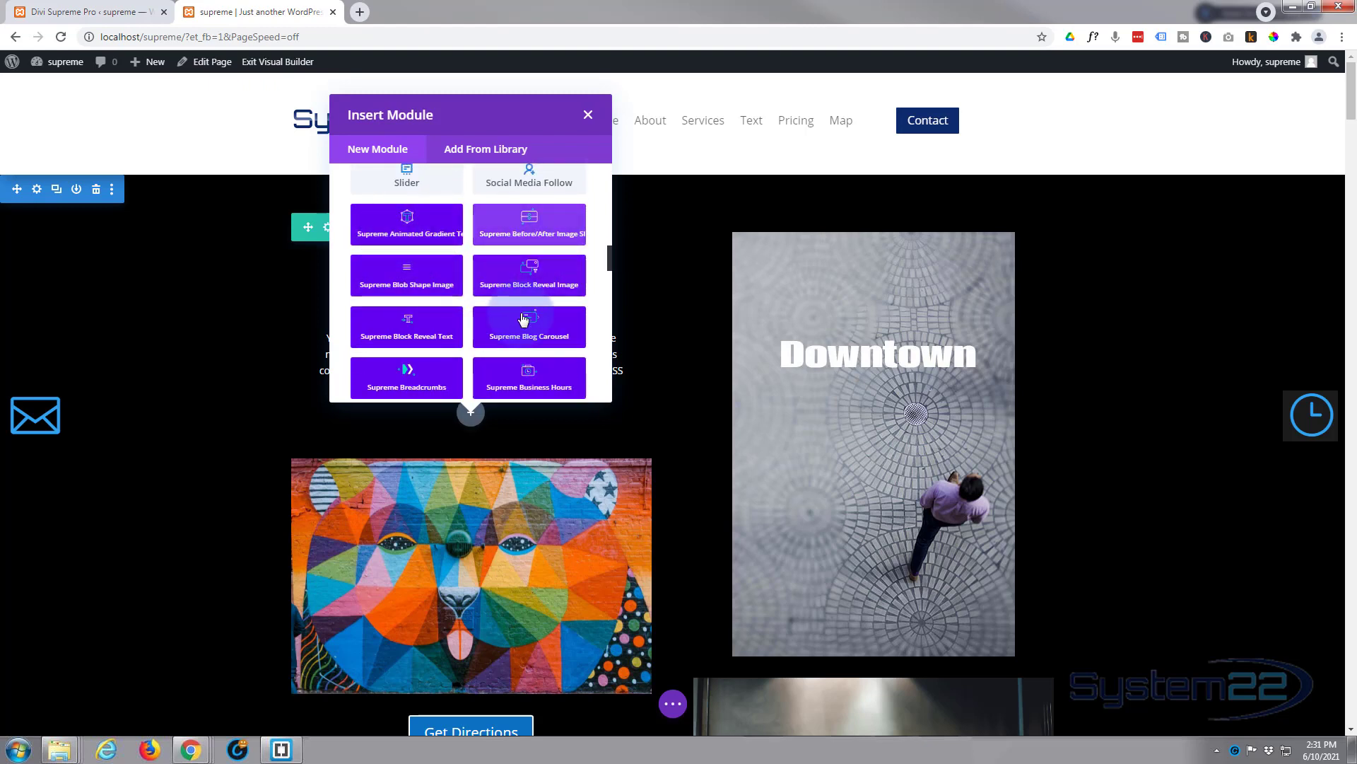
scroll(523, 318, "down", 5)
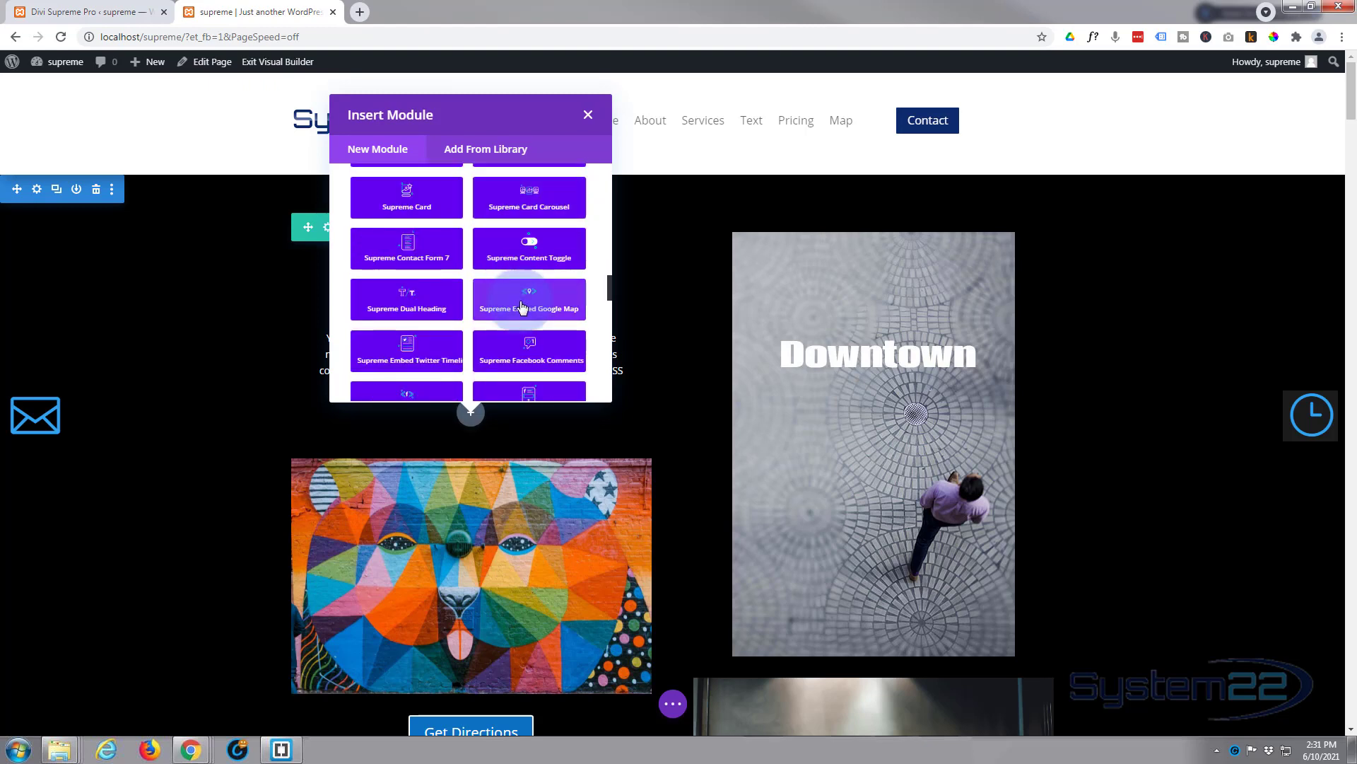
scroll(521, 305, "down", 8)
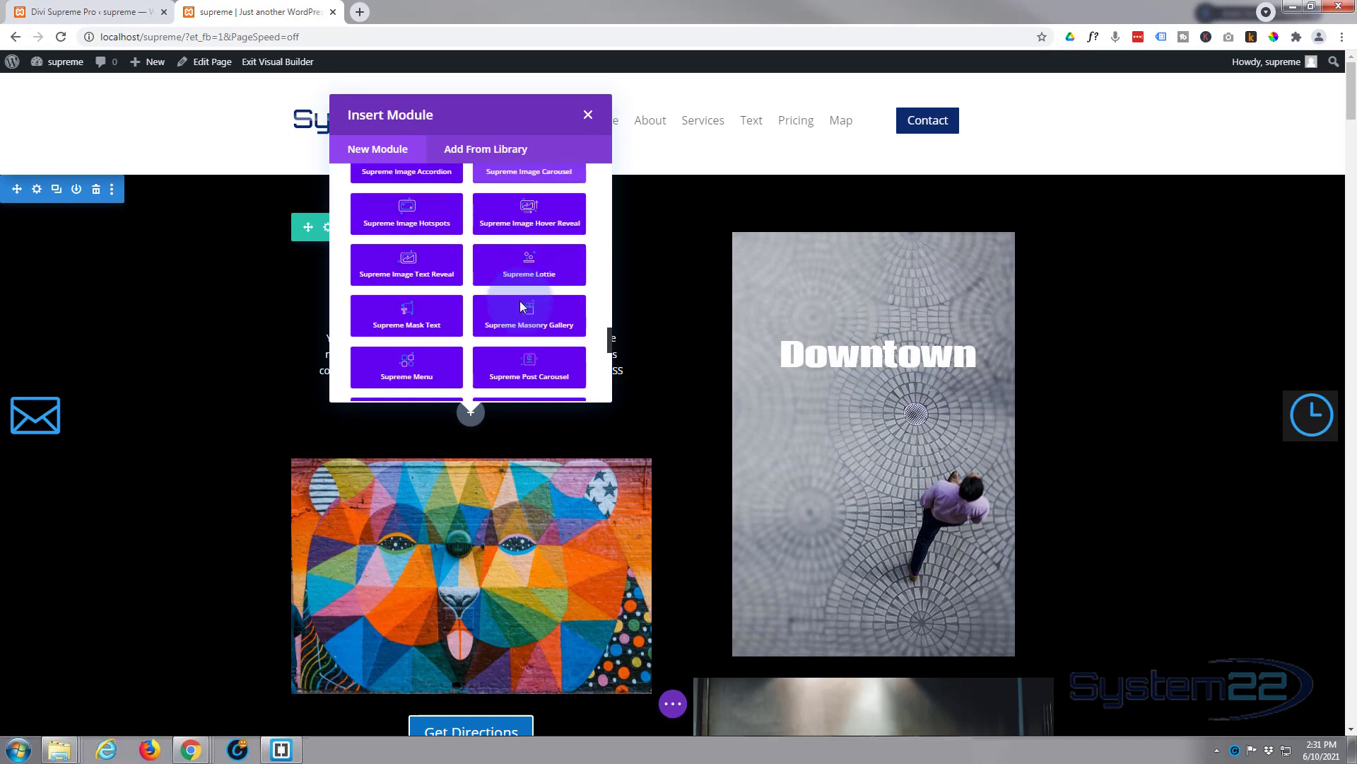
scroll(521, 305, "down", 3)
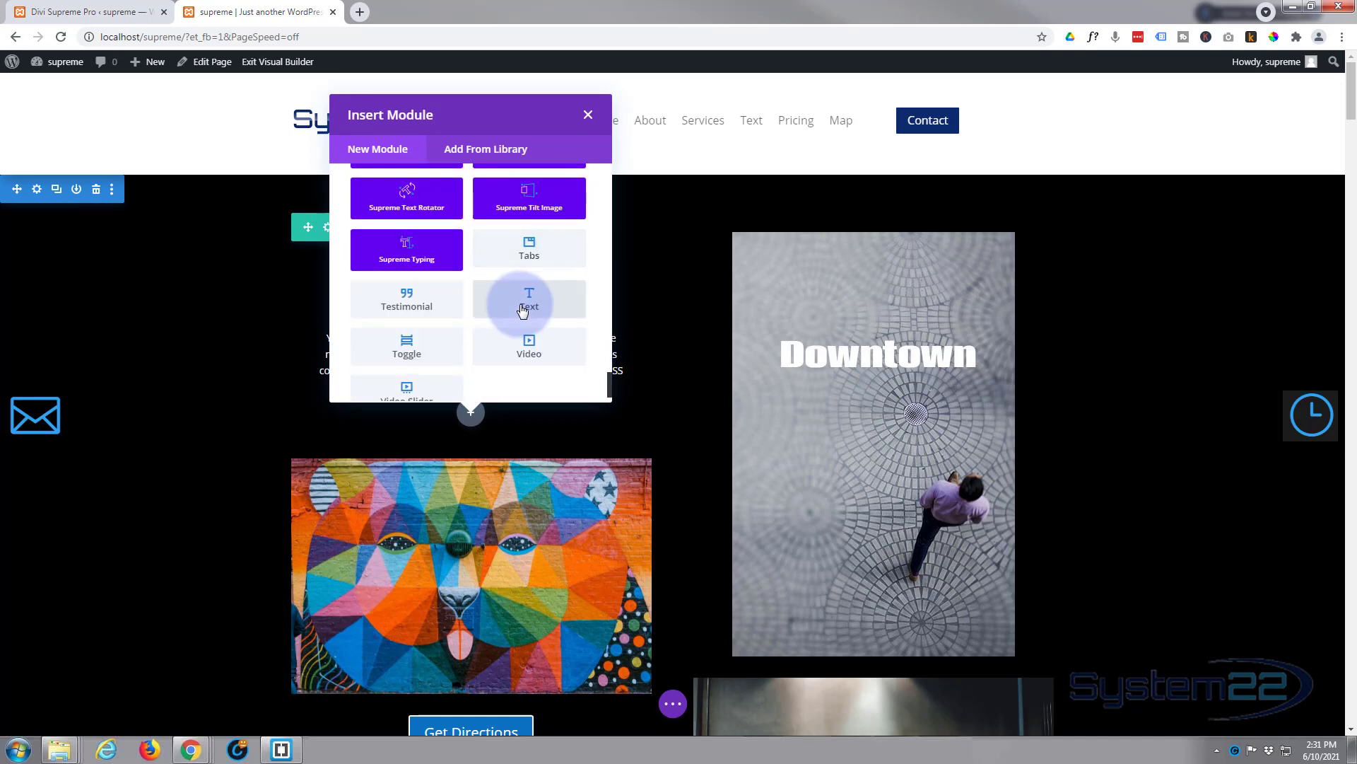
scroll(520, 306, "up", 15)
scroll(521, 305, "up", 10)
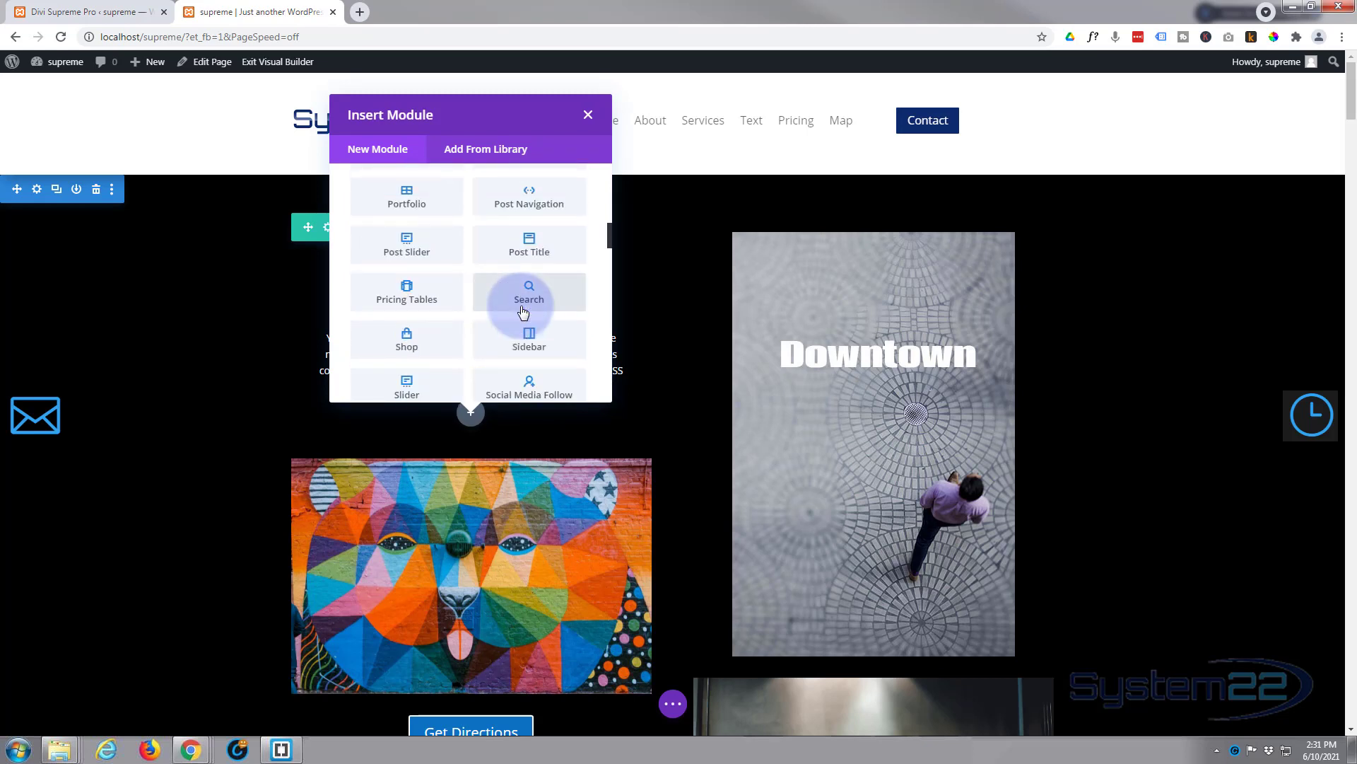
scroll(524, 312, "up", 6)
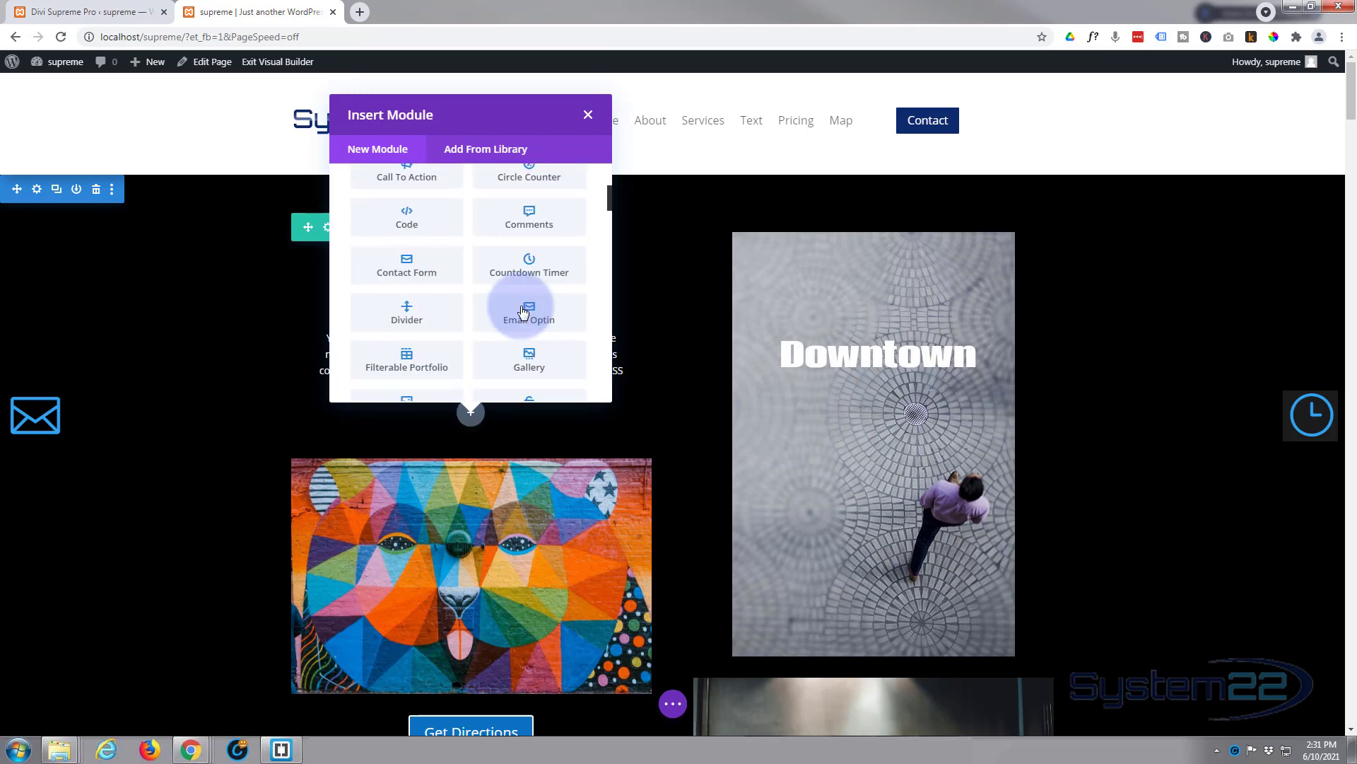
left_click(418, 267)
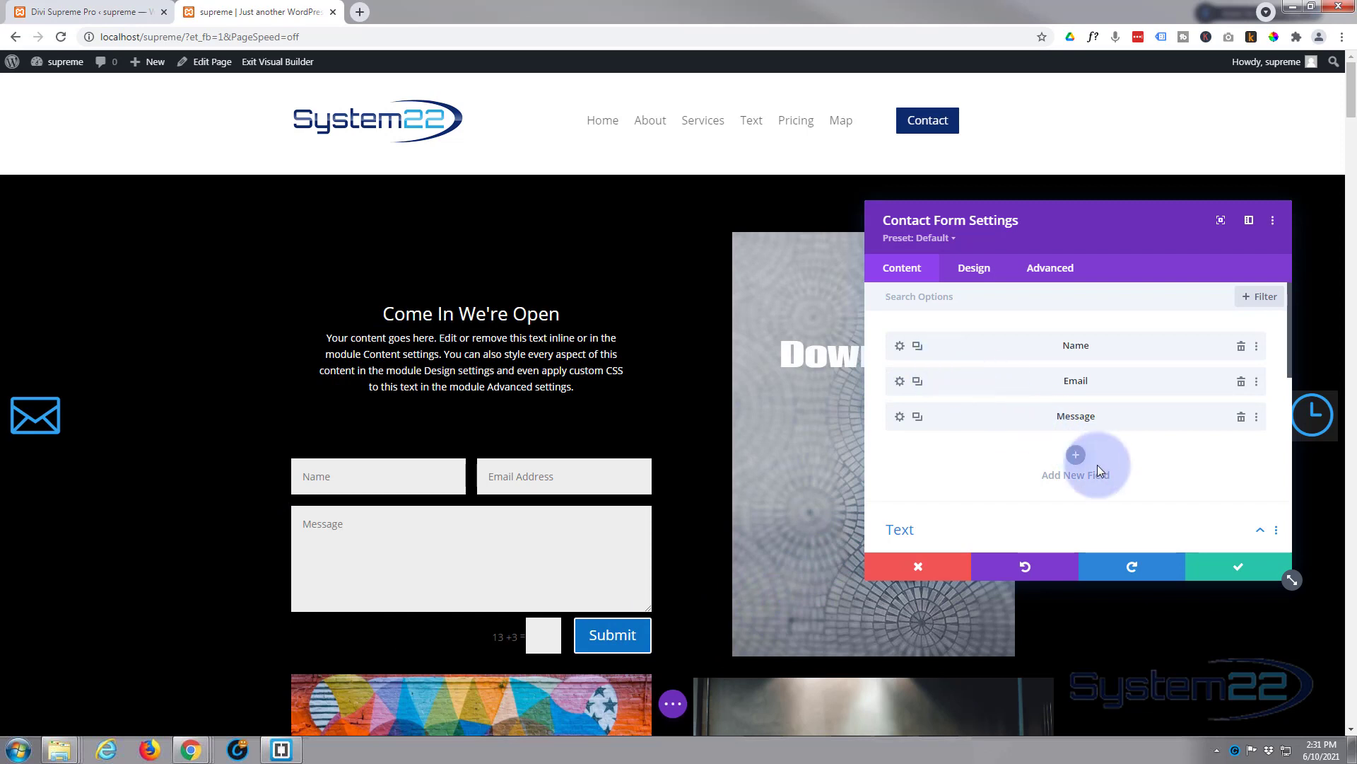
Step: Add a new contact form field with Field ID and Title 'Subject'
left_click(1076, 456)
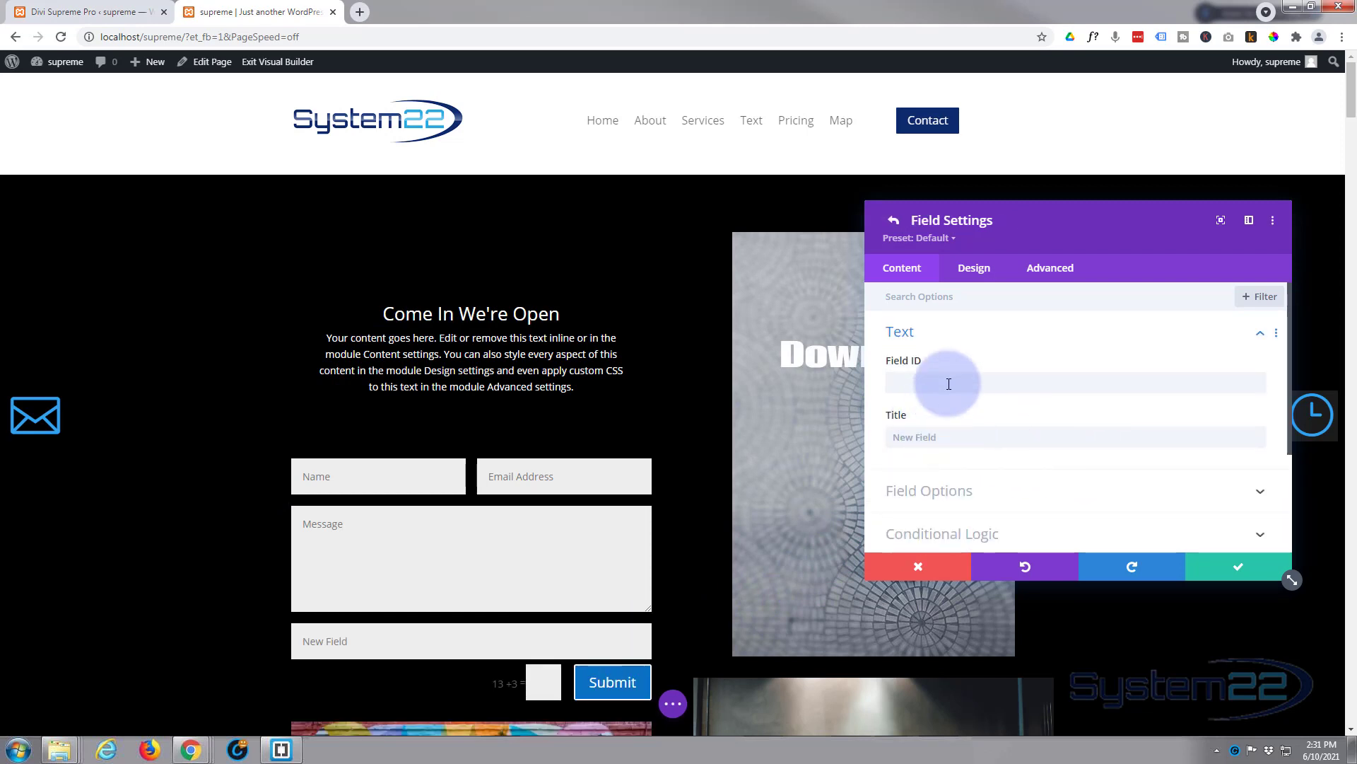
left_click(948, 382)
type("Subj")
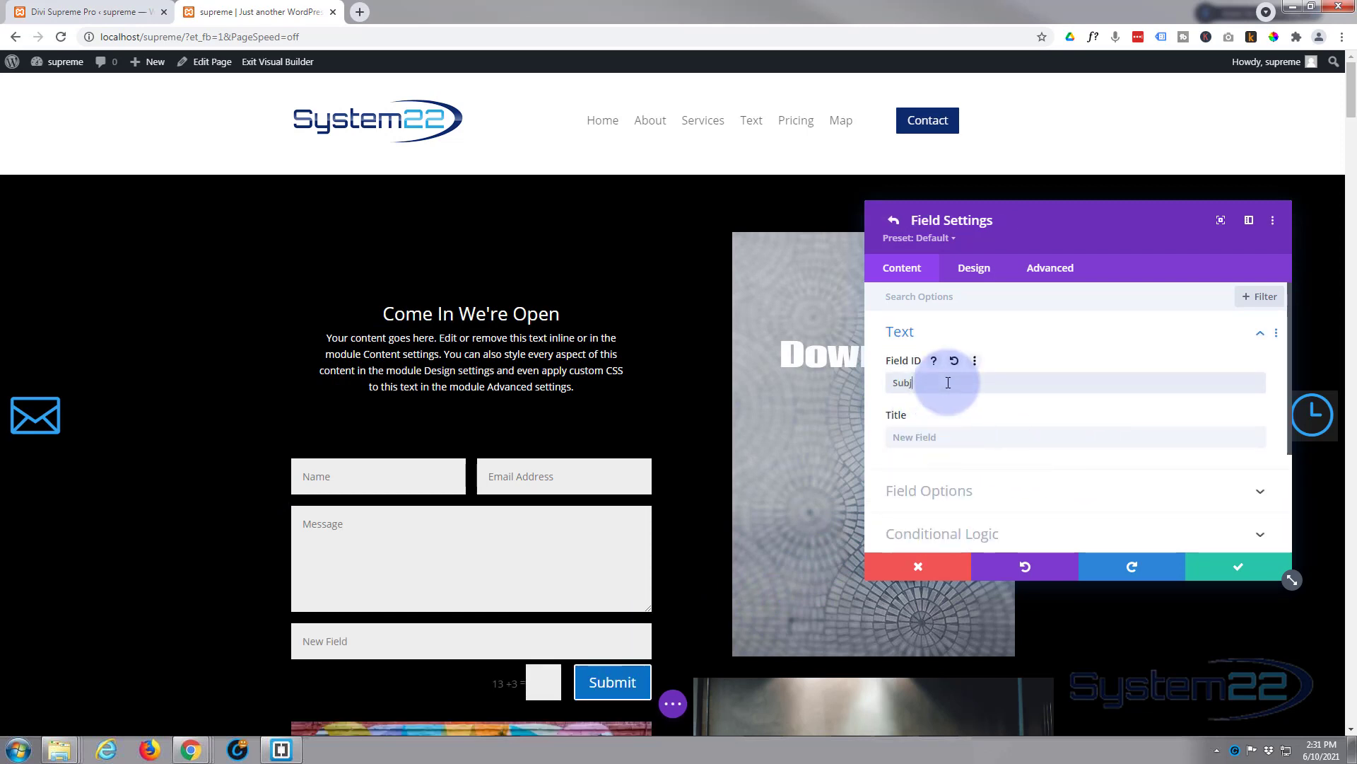
type("ect")
left_click(939, 438)
type("Subje")
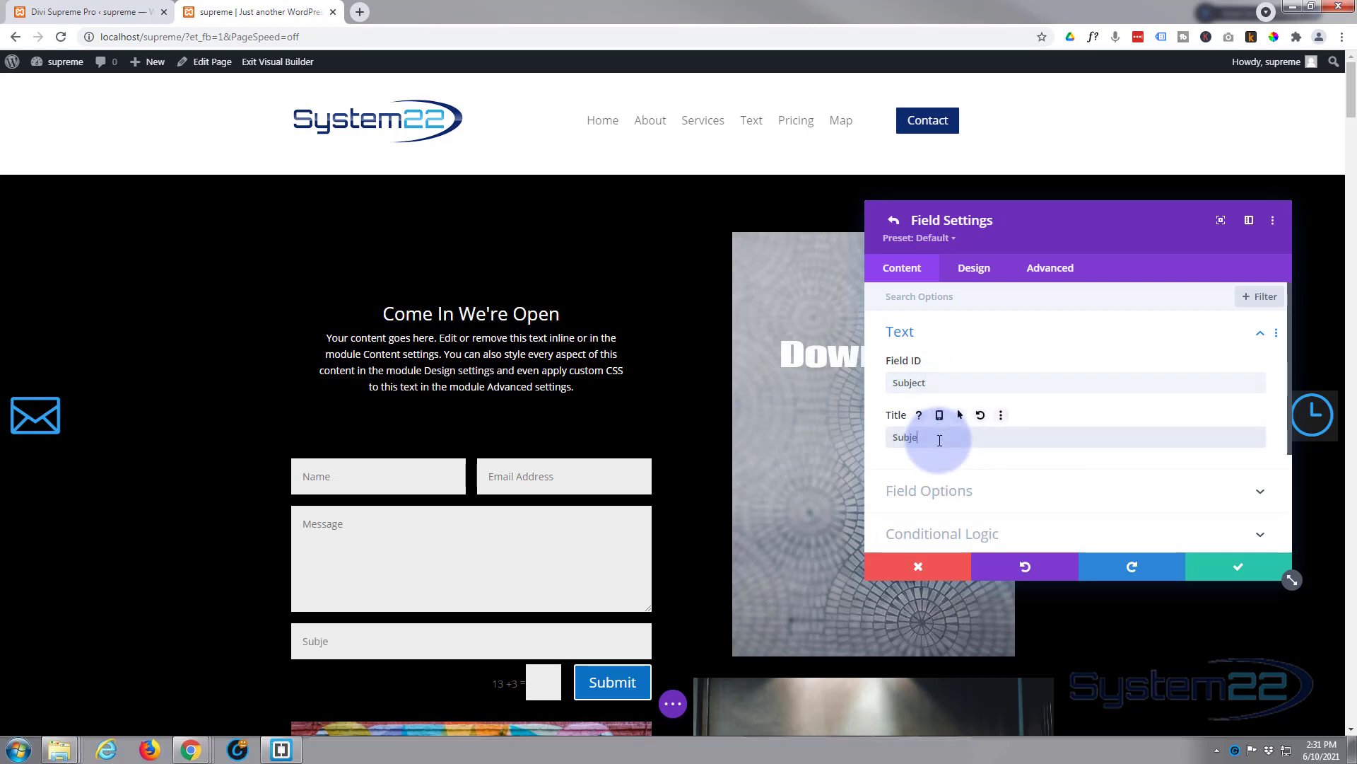
left_click(1053, 375)
scroll(1053, 375, "down", 1)
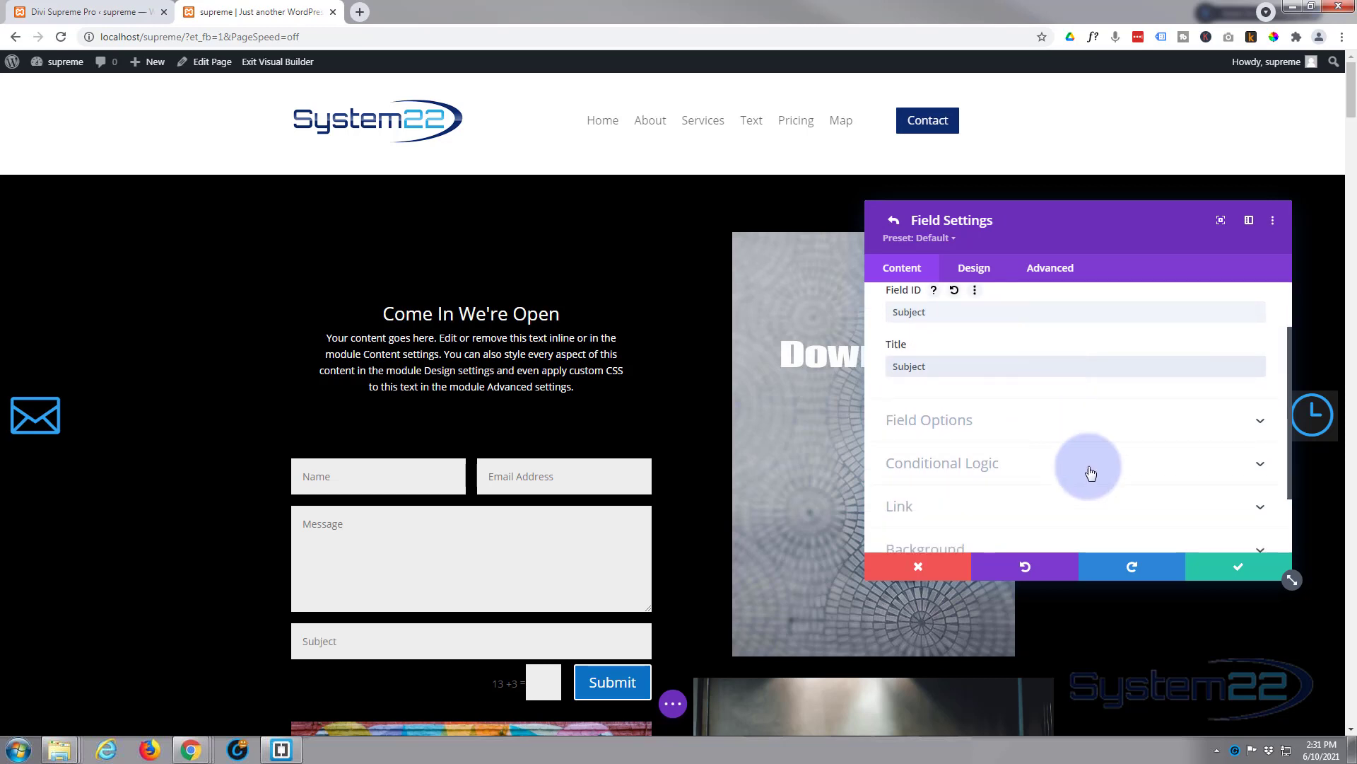
left_click(1228, 566)
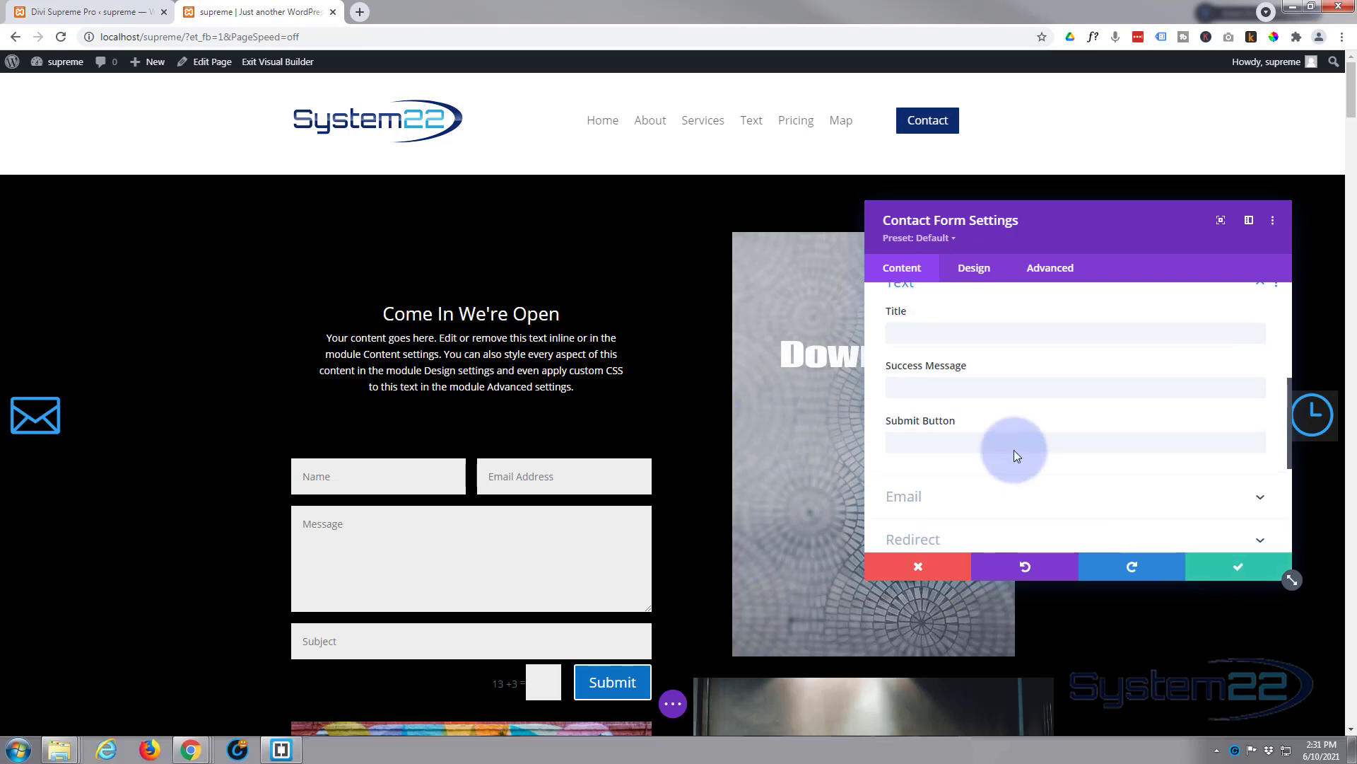
Step: Move the Subject field between the Email and Message fields
scroll(993, 438, "up", 3)
scroll(994, 453, "up", 2)
left_click_drag(989, 451, 993, 406)
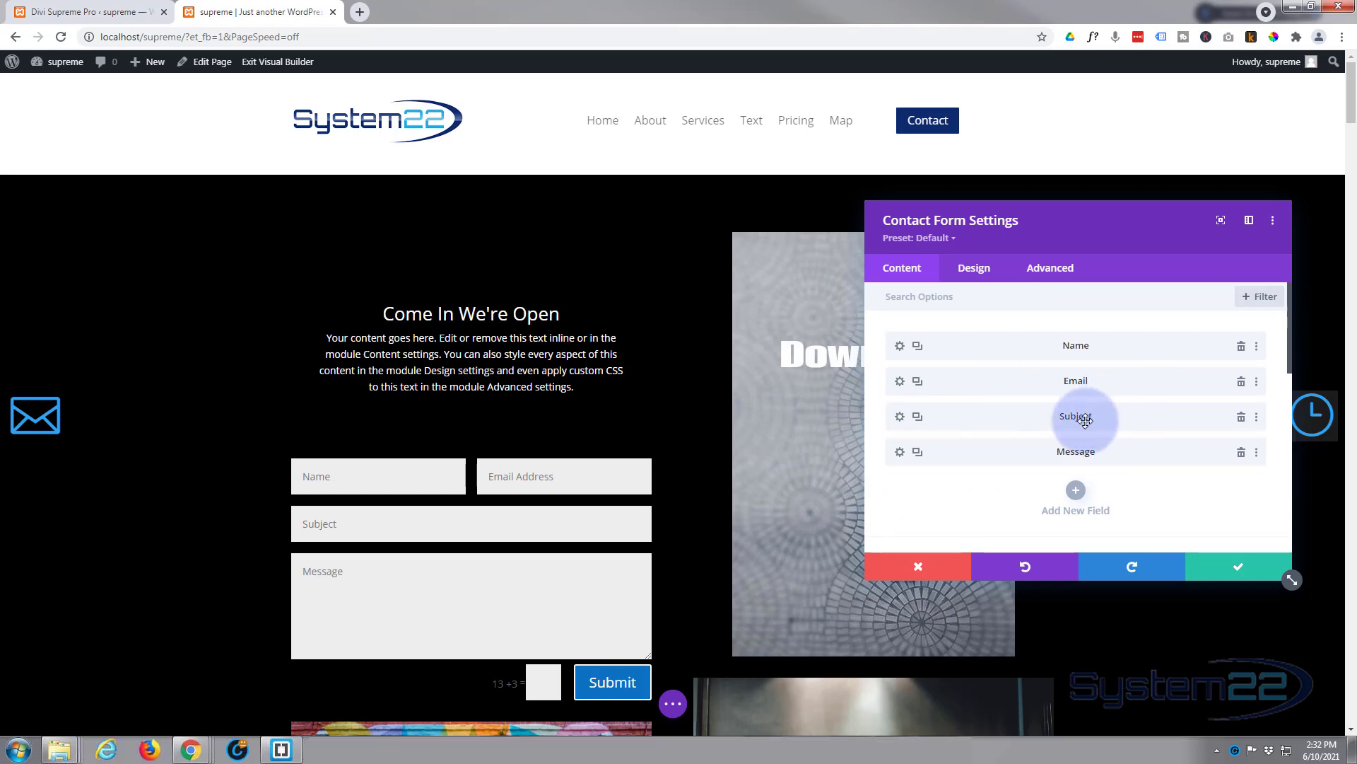
Step: Set the contact form's Success Message to 'Message Sent!'
scroll(1020, 395, "down", 3)
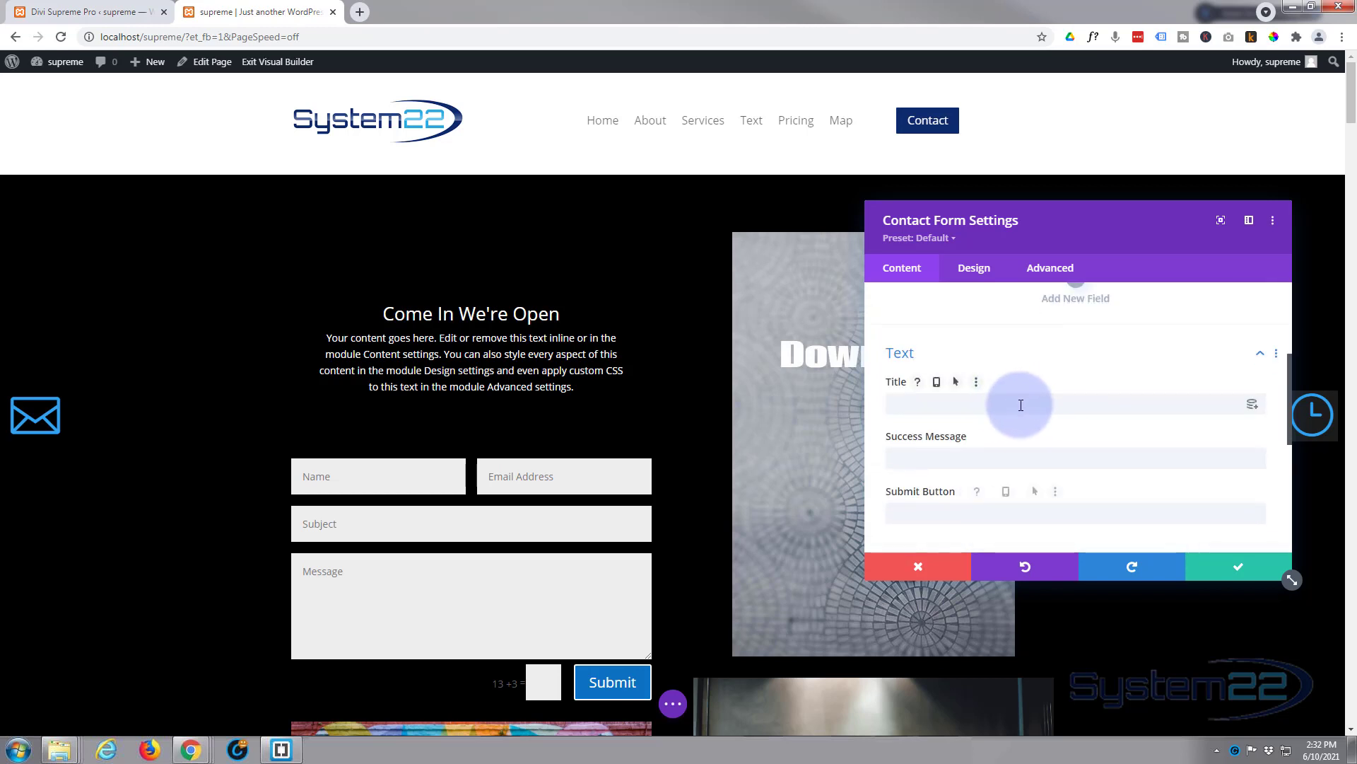
left_click_drag(894, 371, 470, 424)
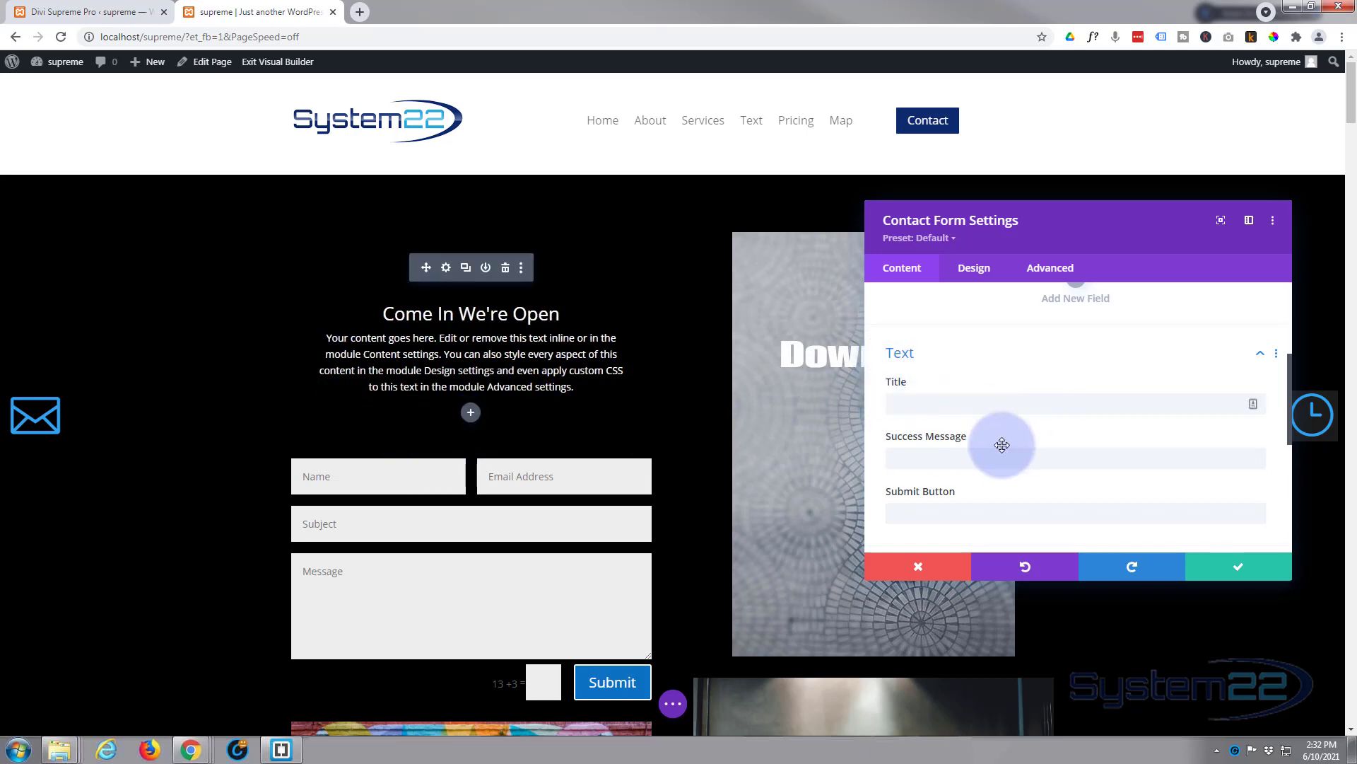
left_click(928, 457)
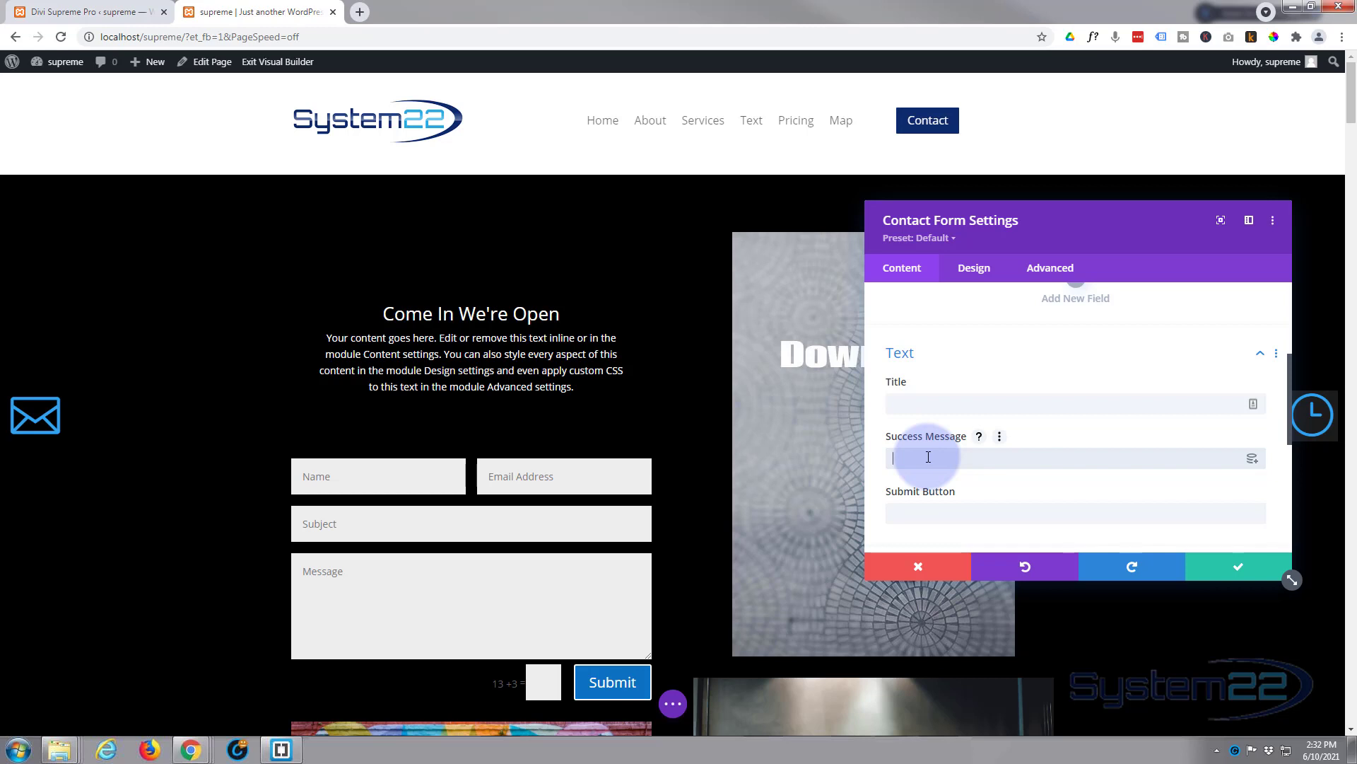
type("Message Sent!")
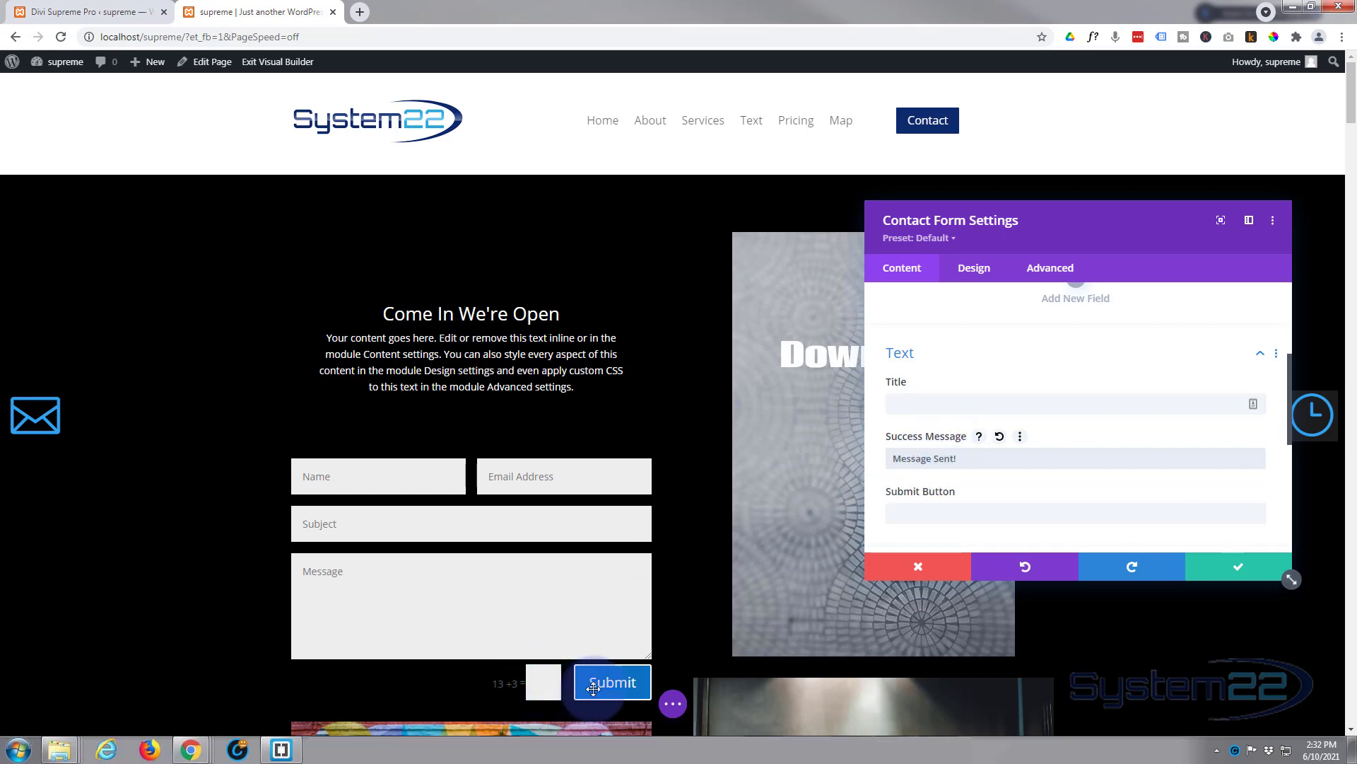
Step: Enter the recipient e-mail address in the form's Email settings and check the Redirect options
scroll(990, 487, "down", 2)
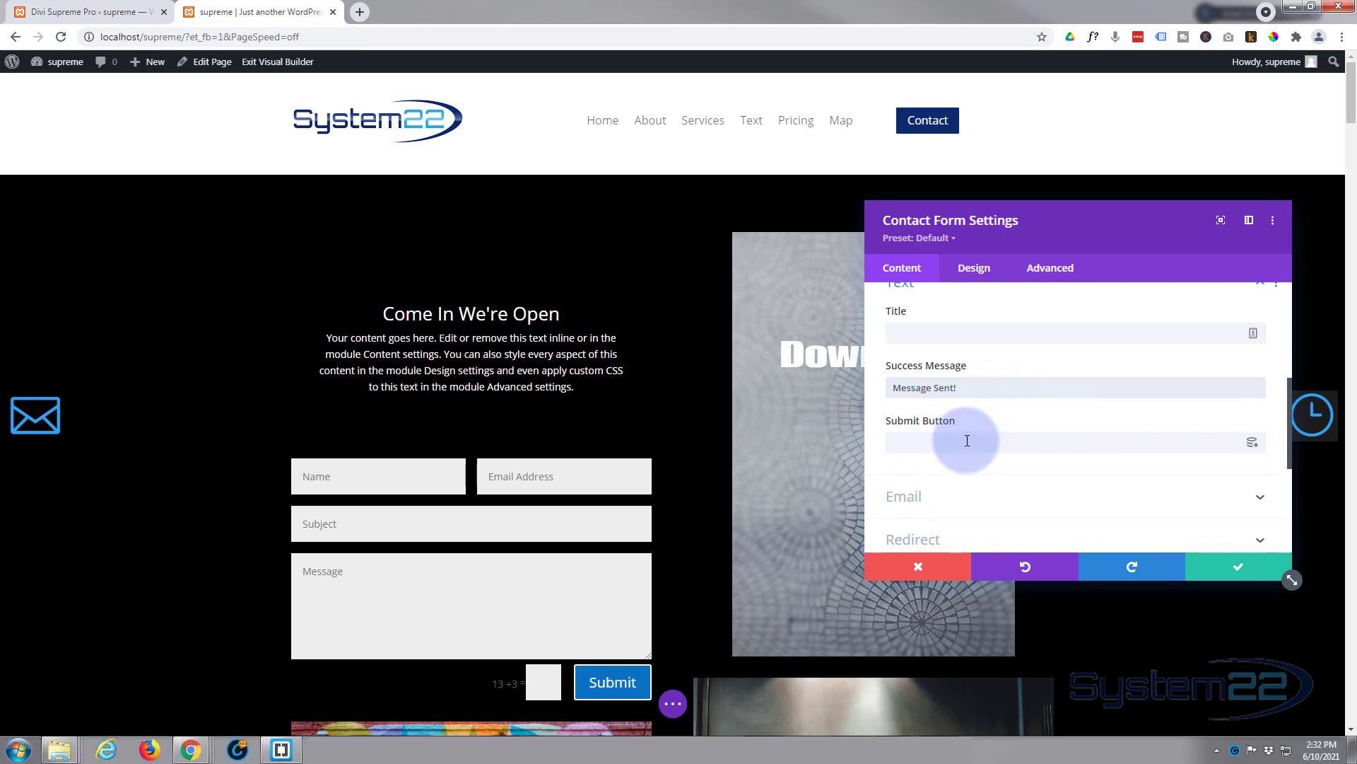
scroll(986, 453, "down", 2)
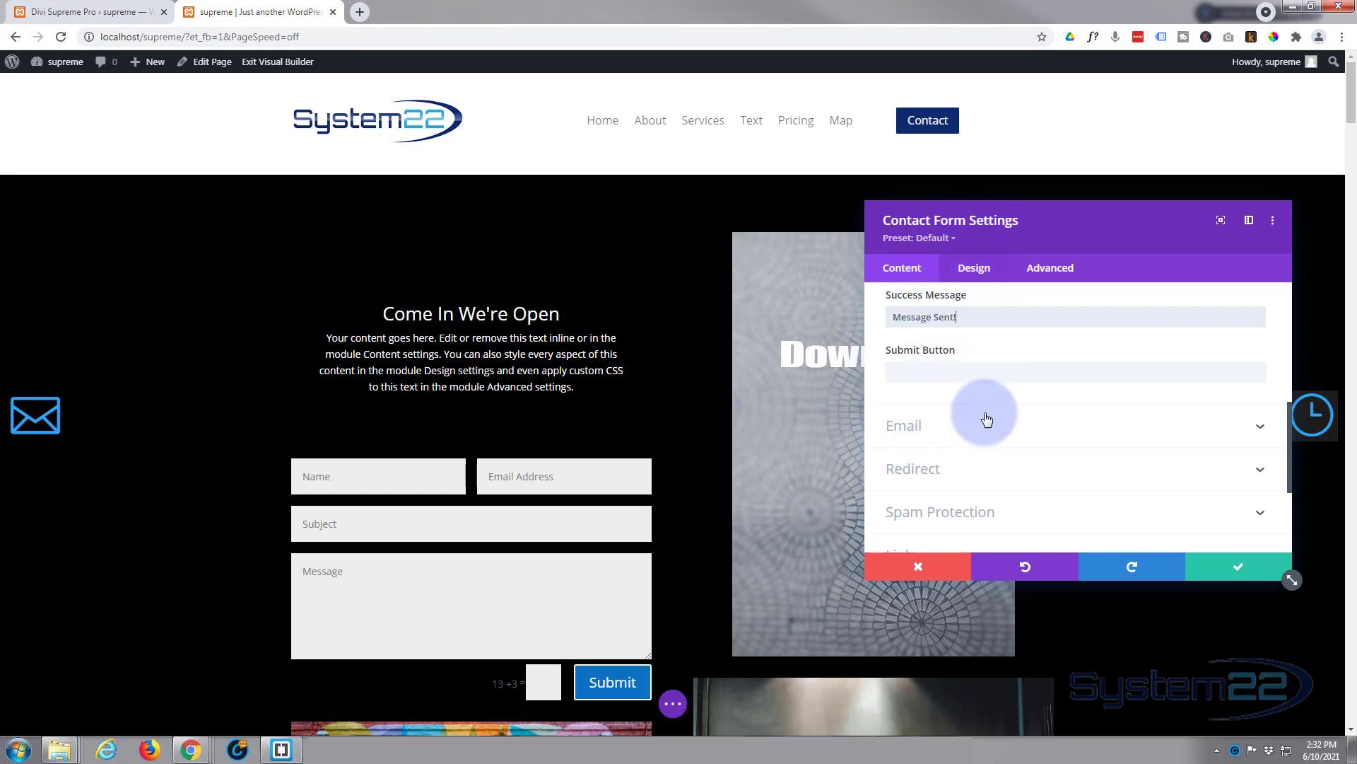
left_click(1001, 432)
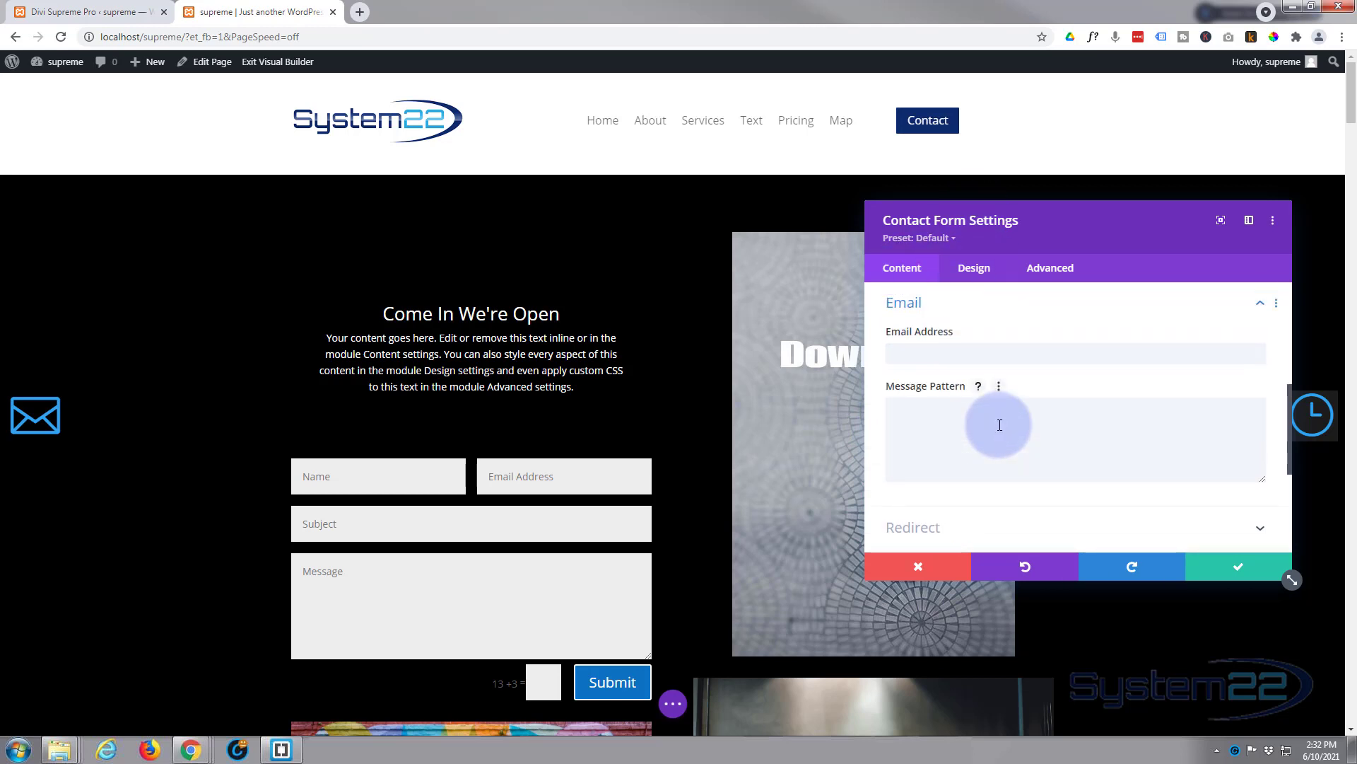
left_click(927, 356)
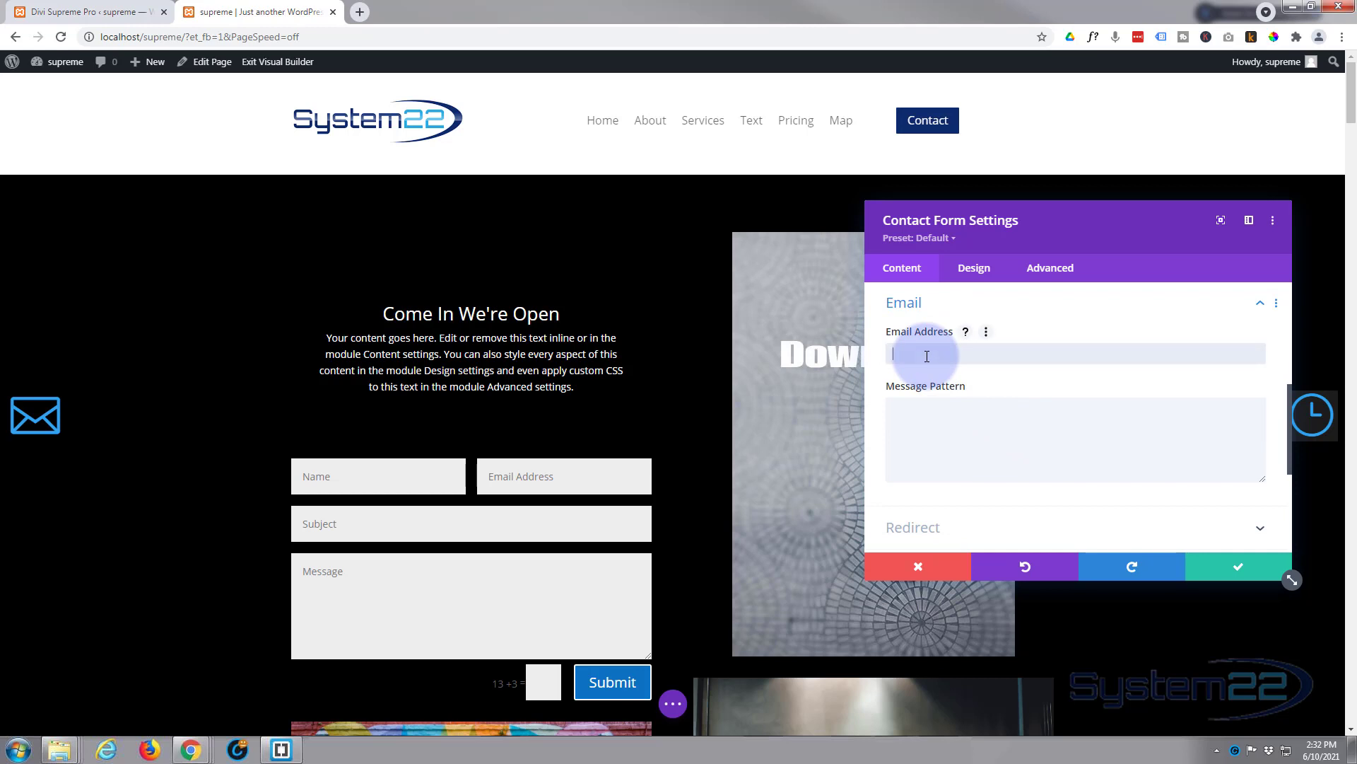
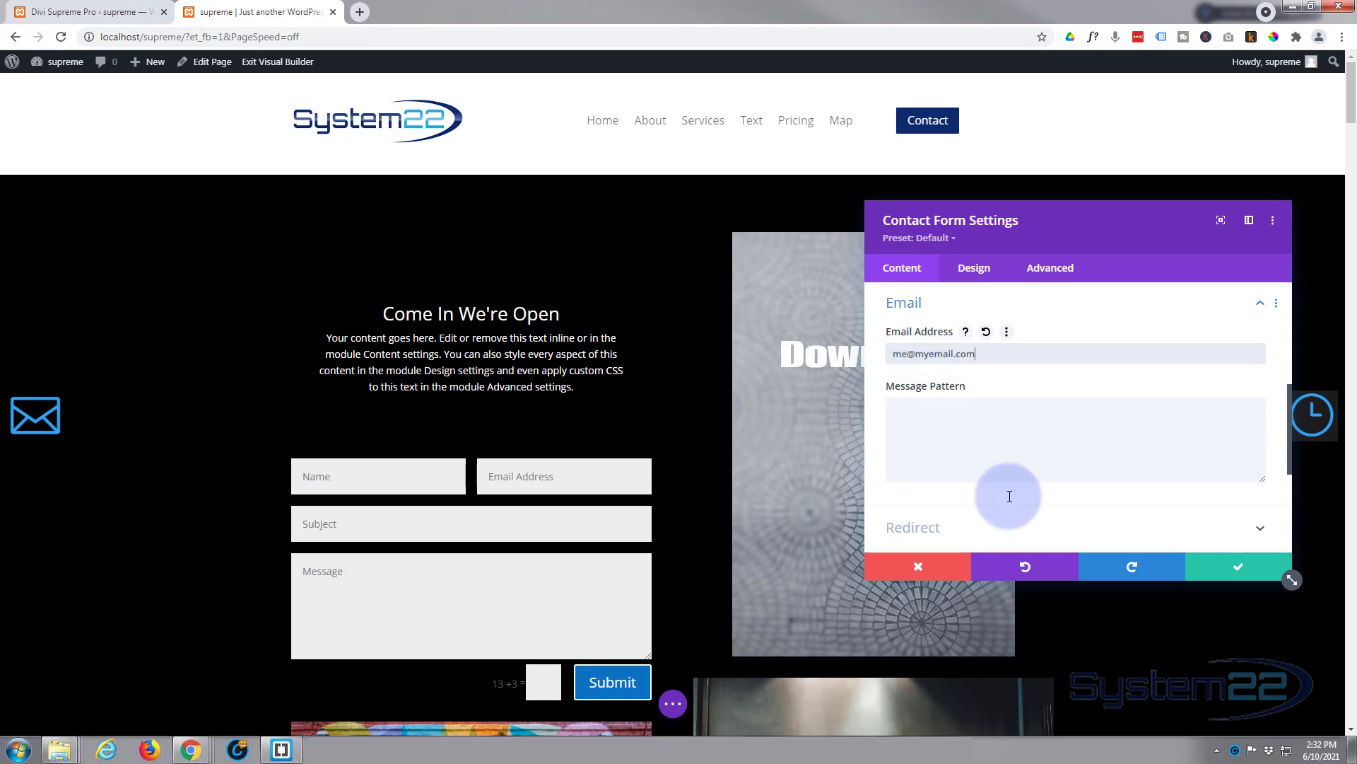
scroll(1049, 475, "down", 2)
left_click(1034, 397)
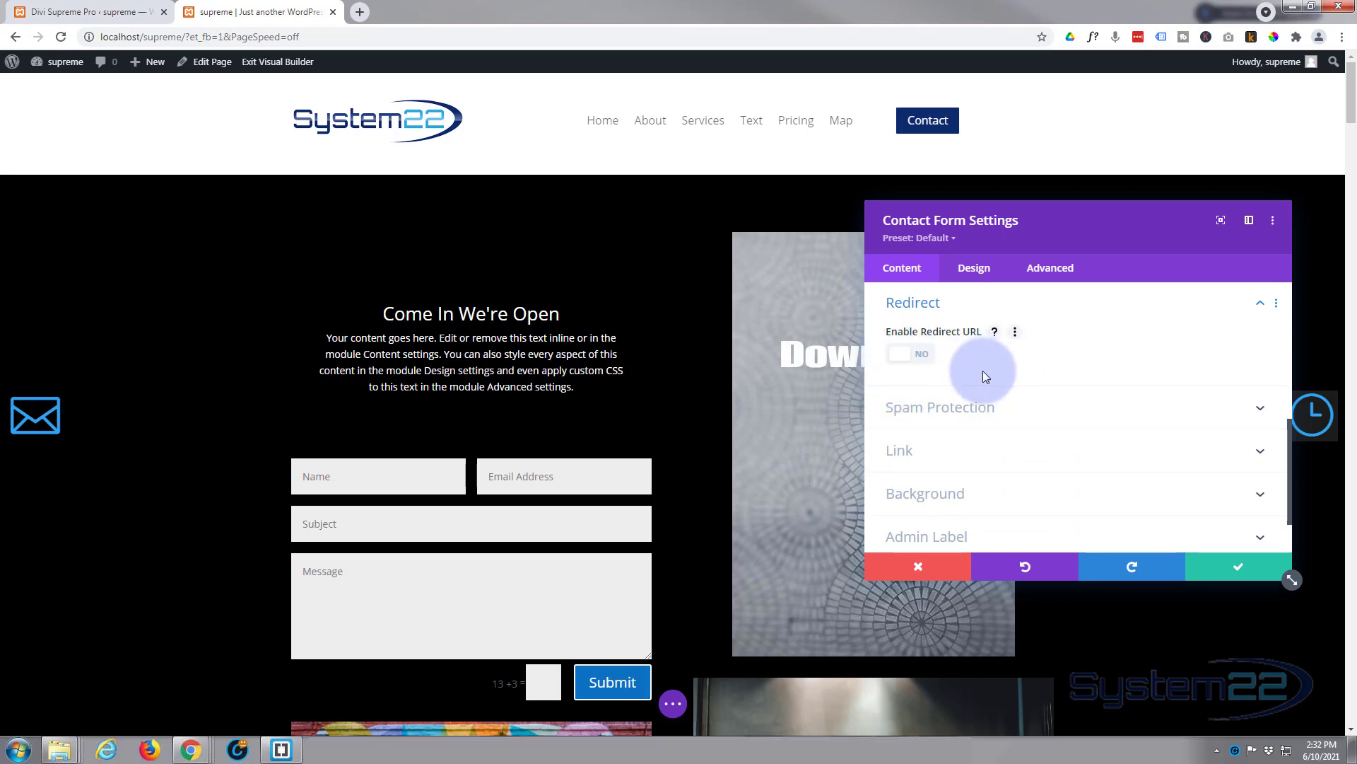
Step: Apply a purple (#8300e9) background color to the contact form
left_click(987, 410)
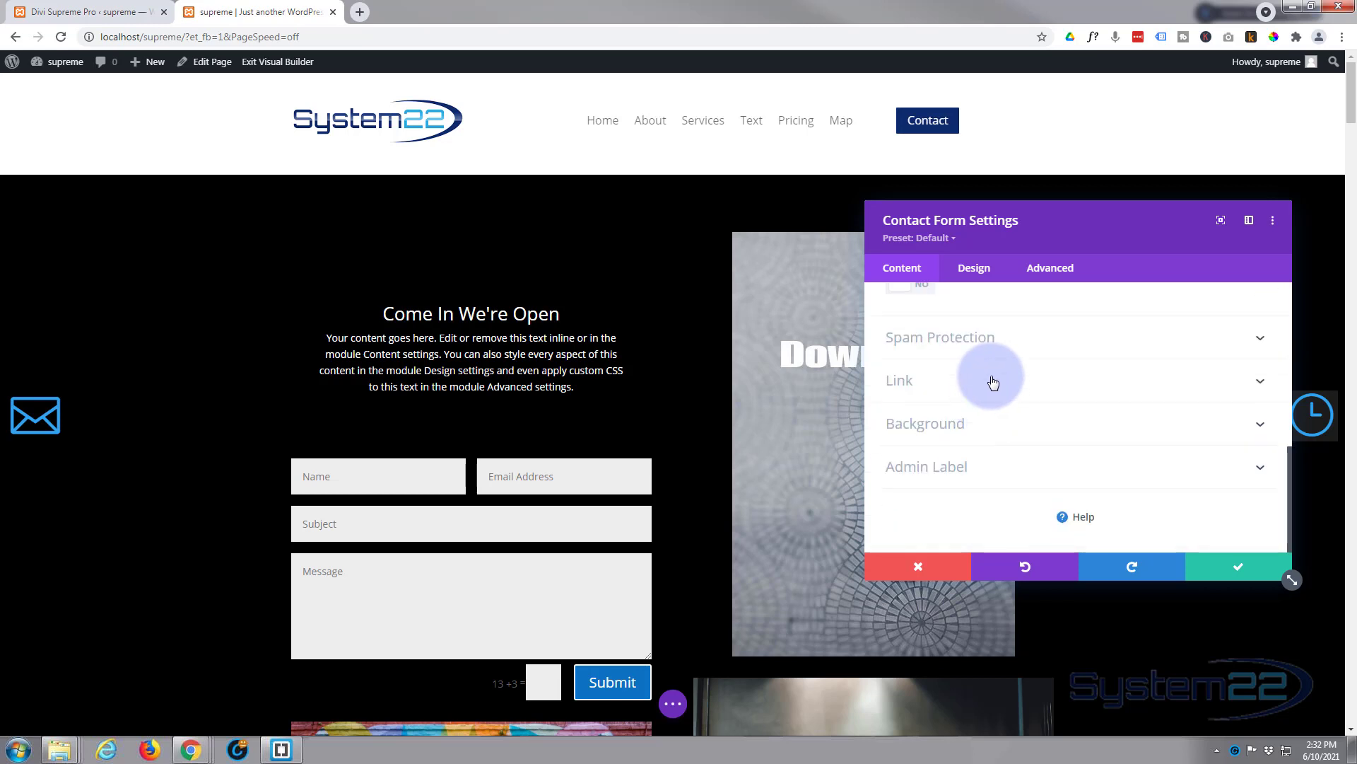
left_click(1021, 349)
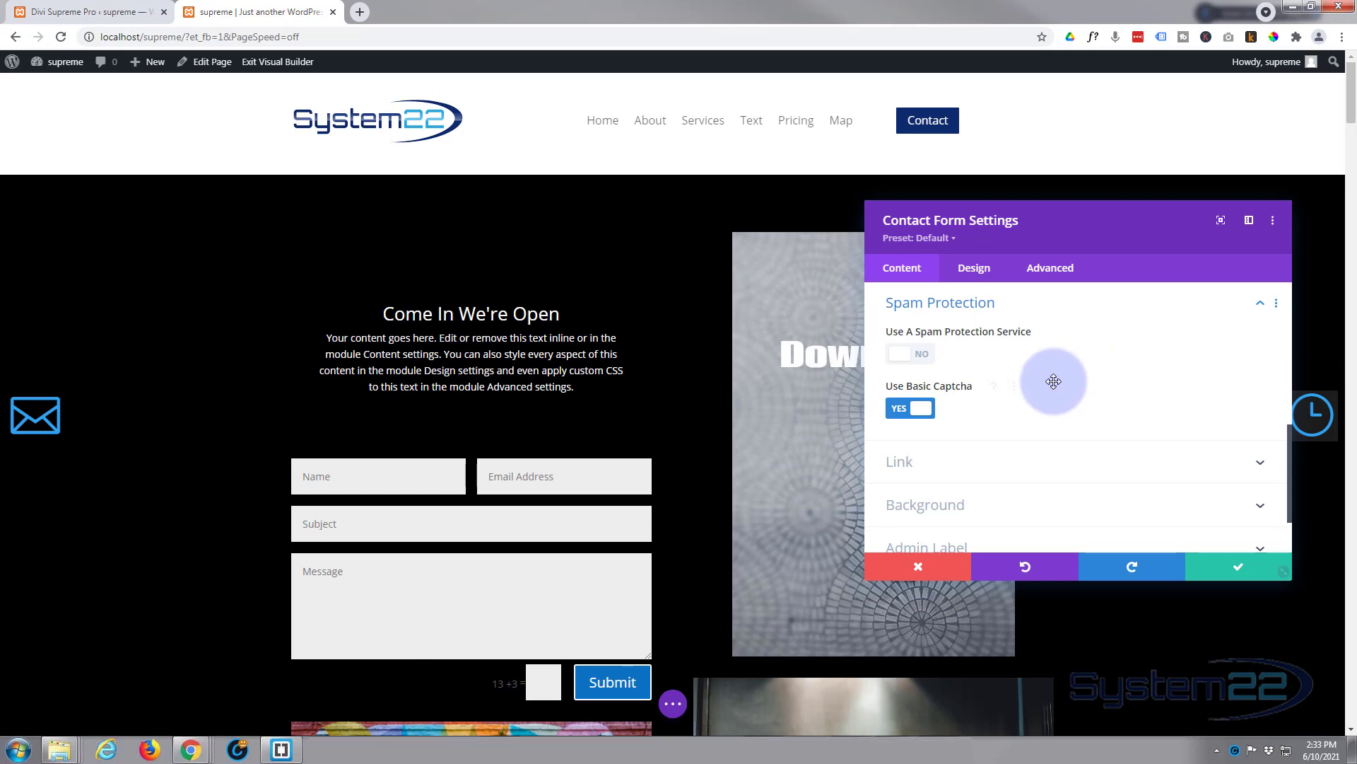
scroll(1029, 388, "down", 1)
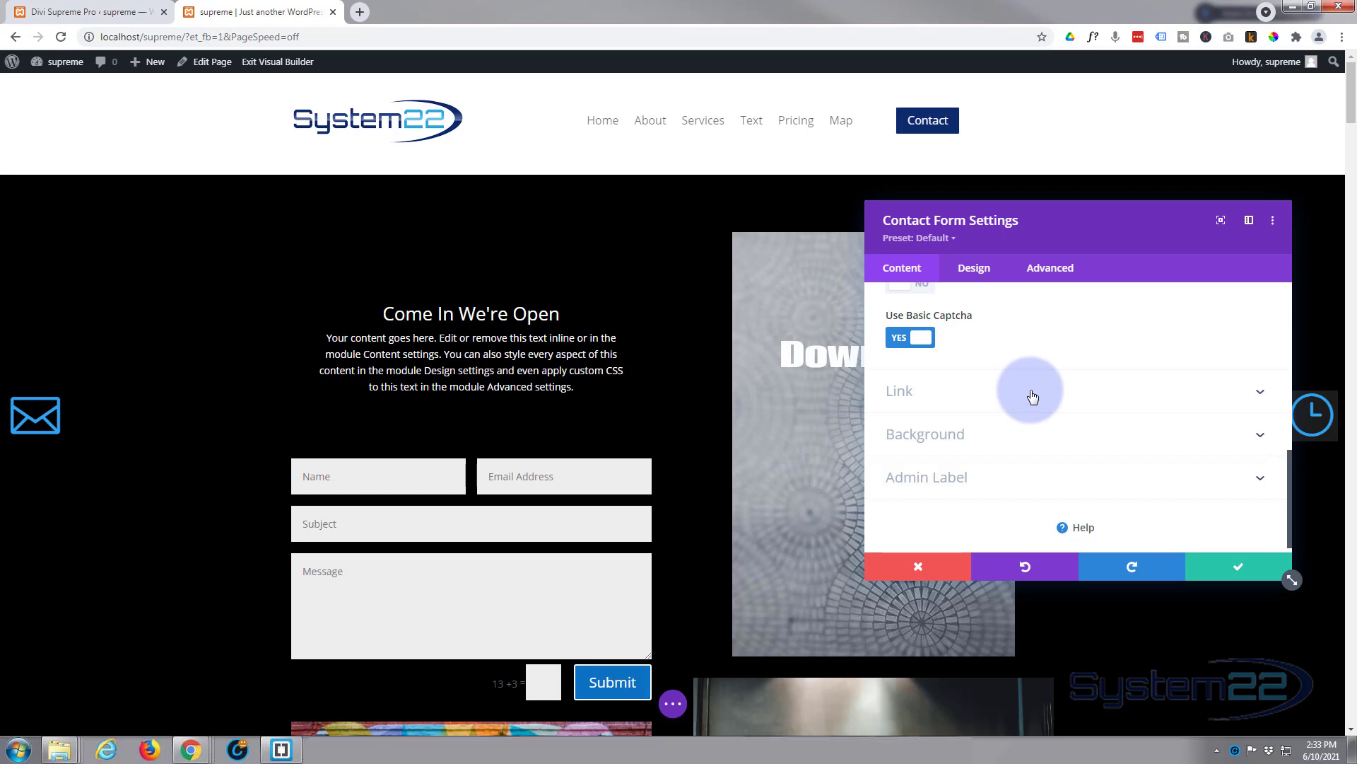
scroll(1031, 393, "down", 1)
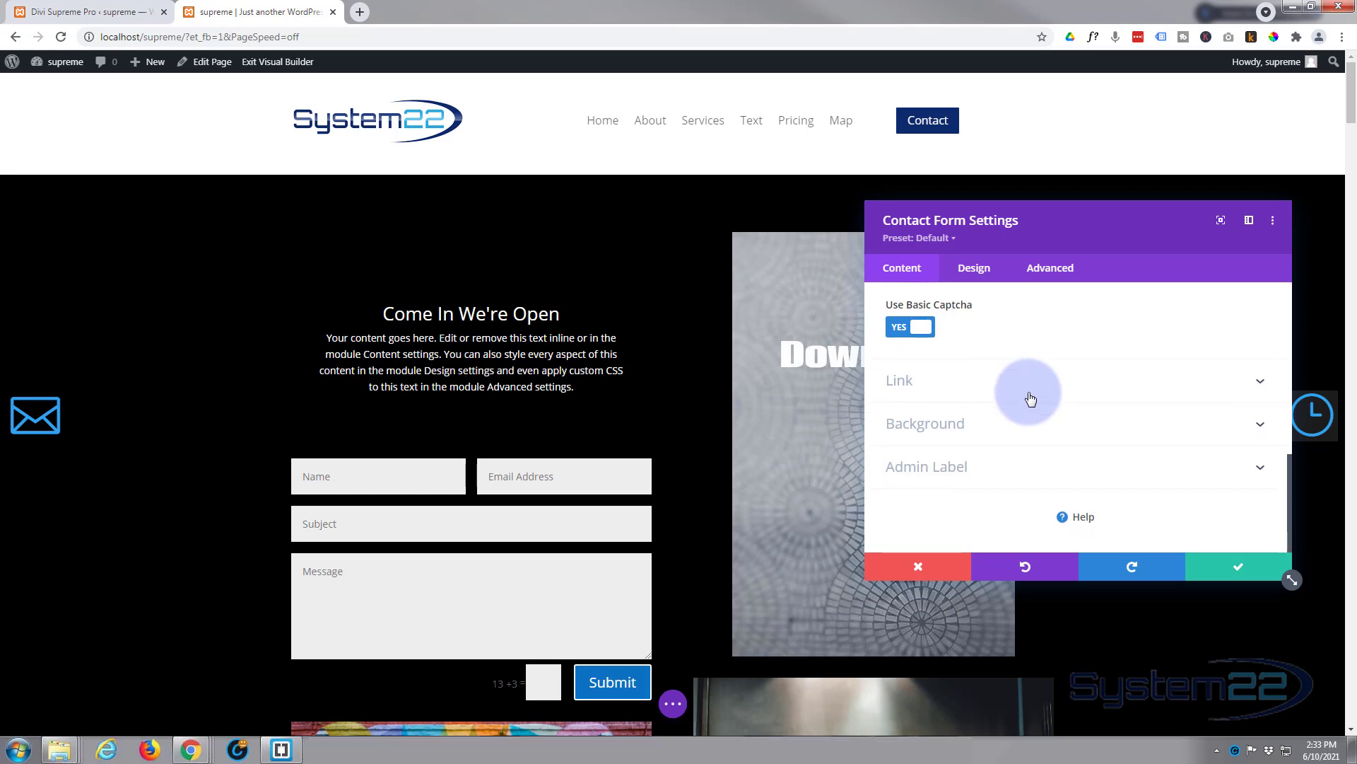
left_click(1016, 431)
scroll(1001, 420, "down", 1)
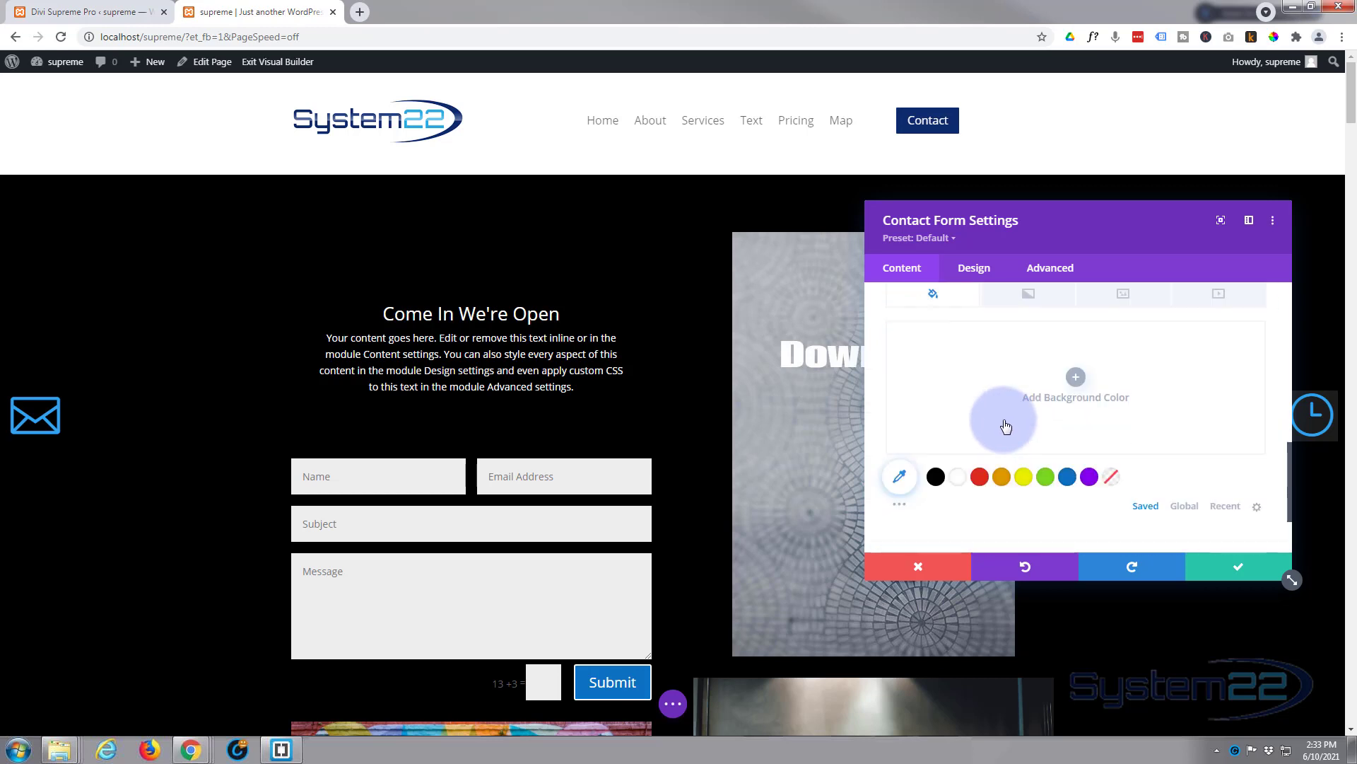
left_click(936, 472)
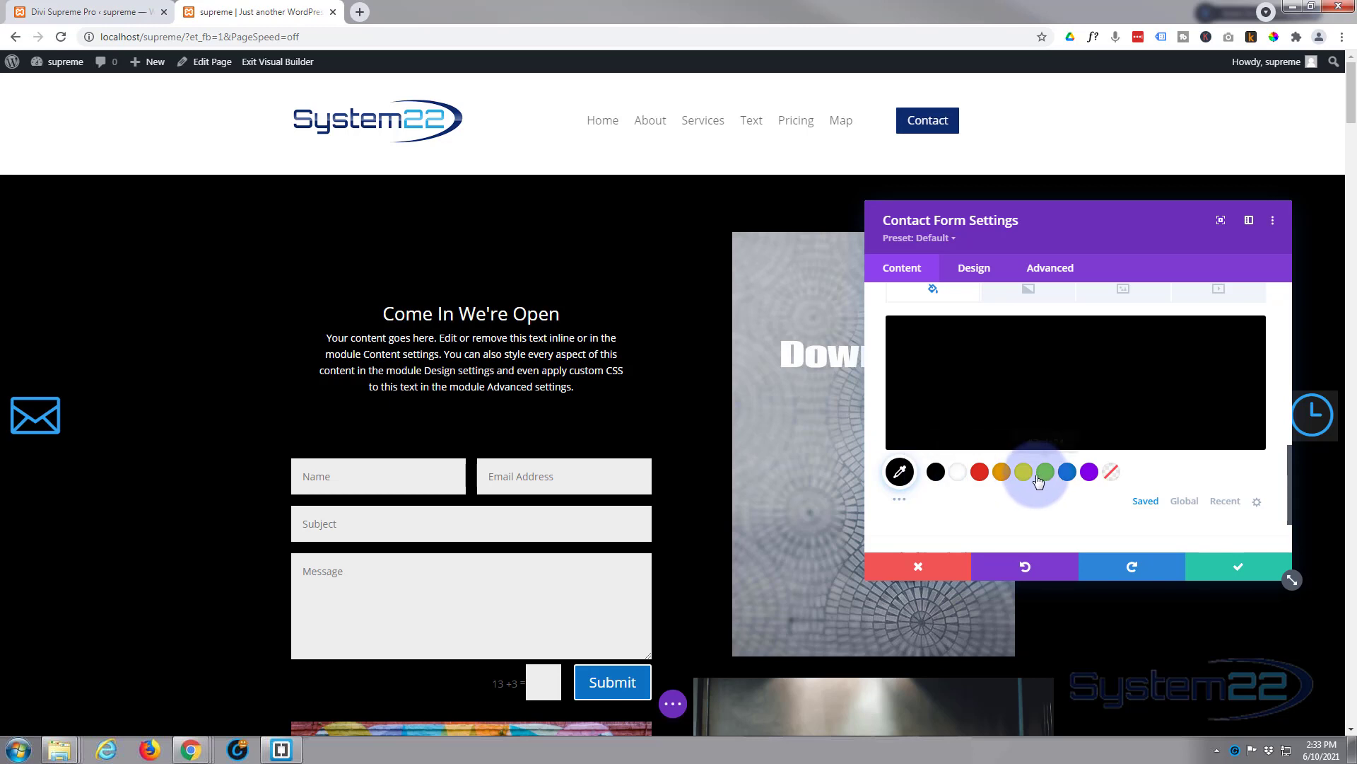
left_click(1089, 472)
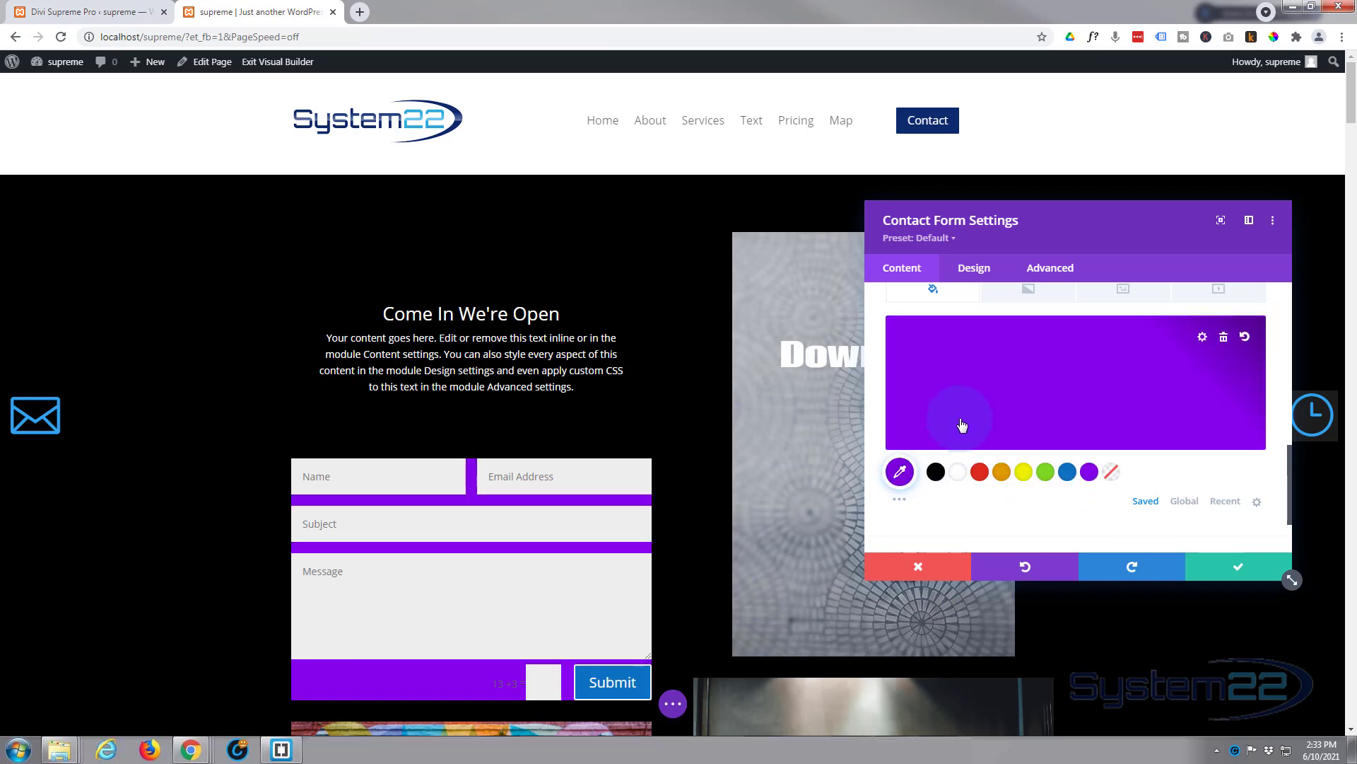
scroll(962, 433, "up", 1)
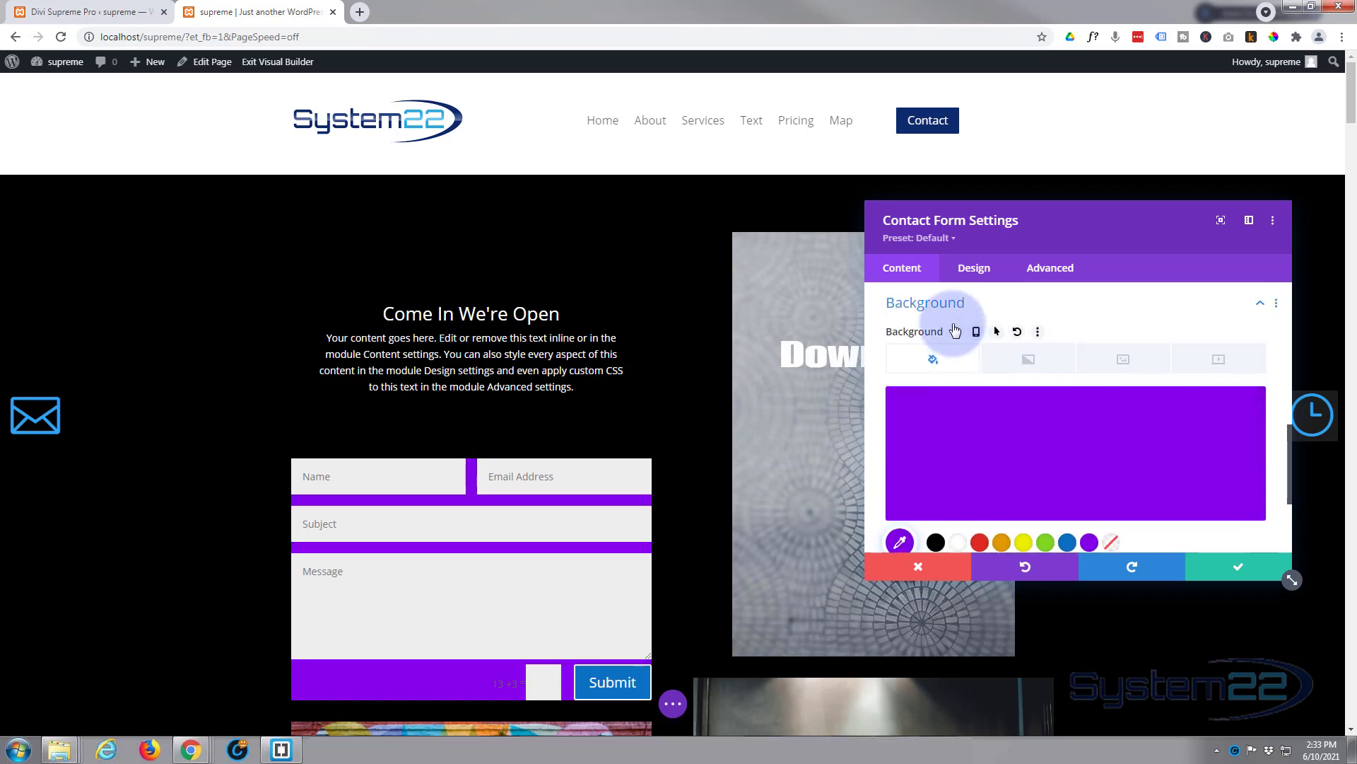
Step: Set the contact form's padding to 30px on top, bottom, left and right
left_click(979, 273)
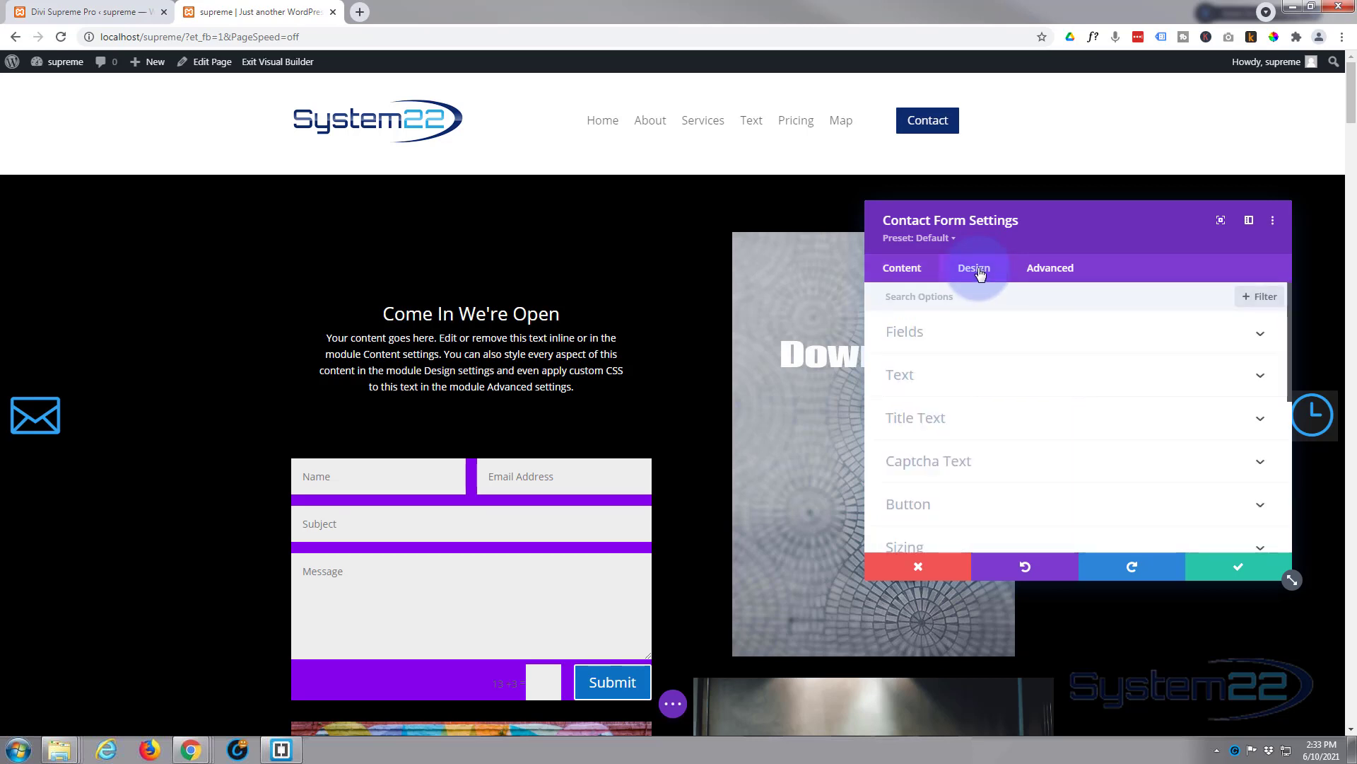
scroll(1041, 371, "down", 2)
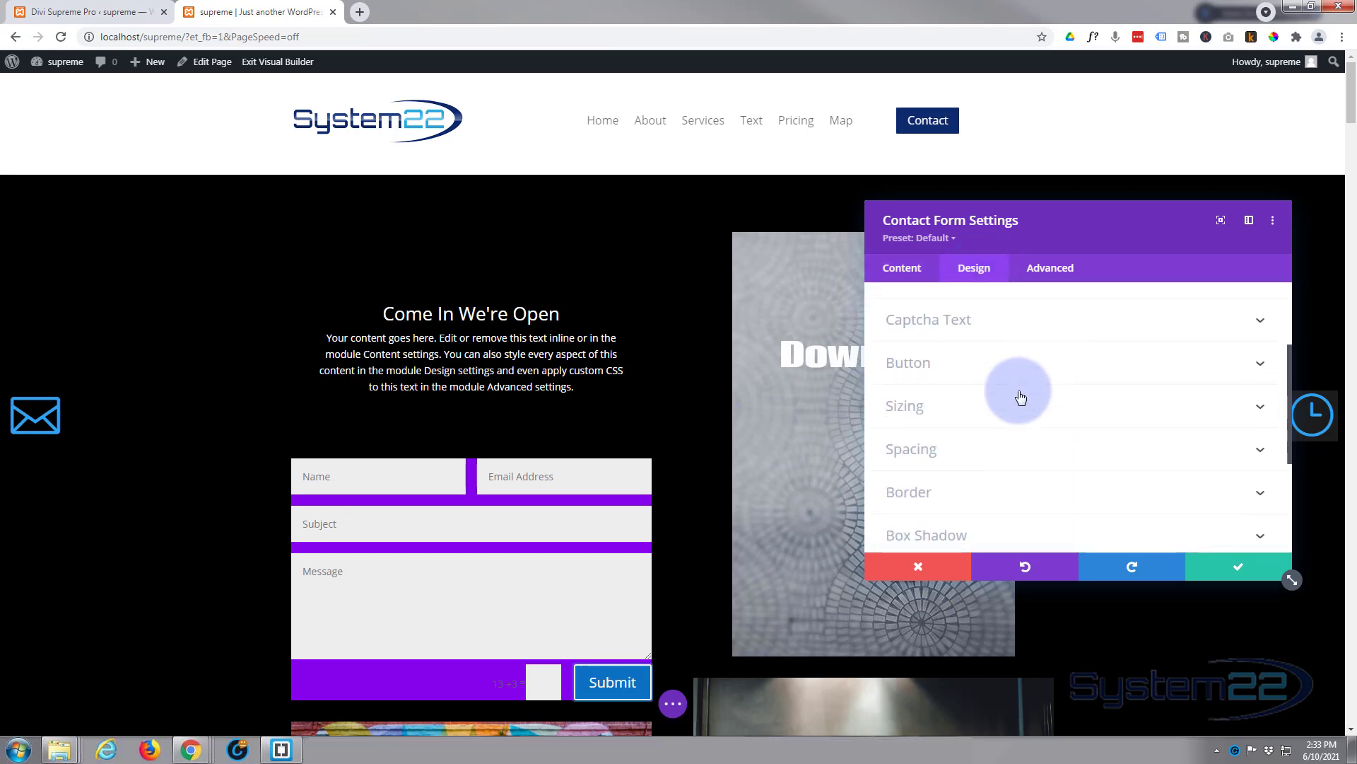
left_click(1006, 451)
left_click(927, 424)
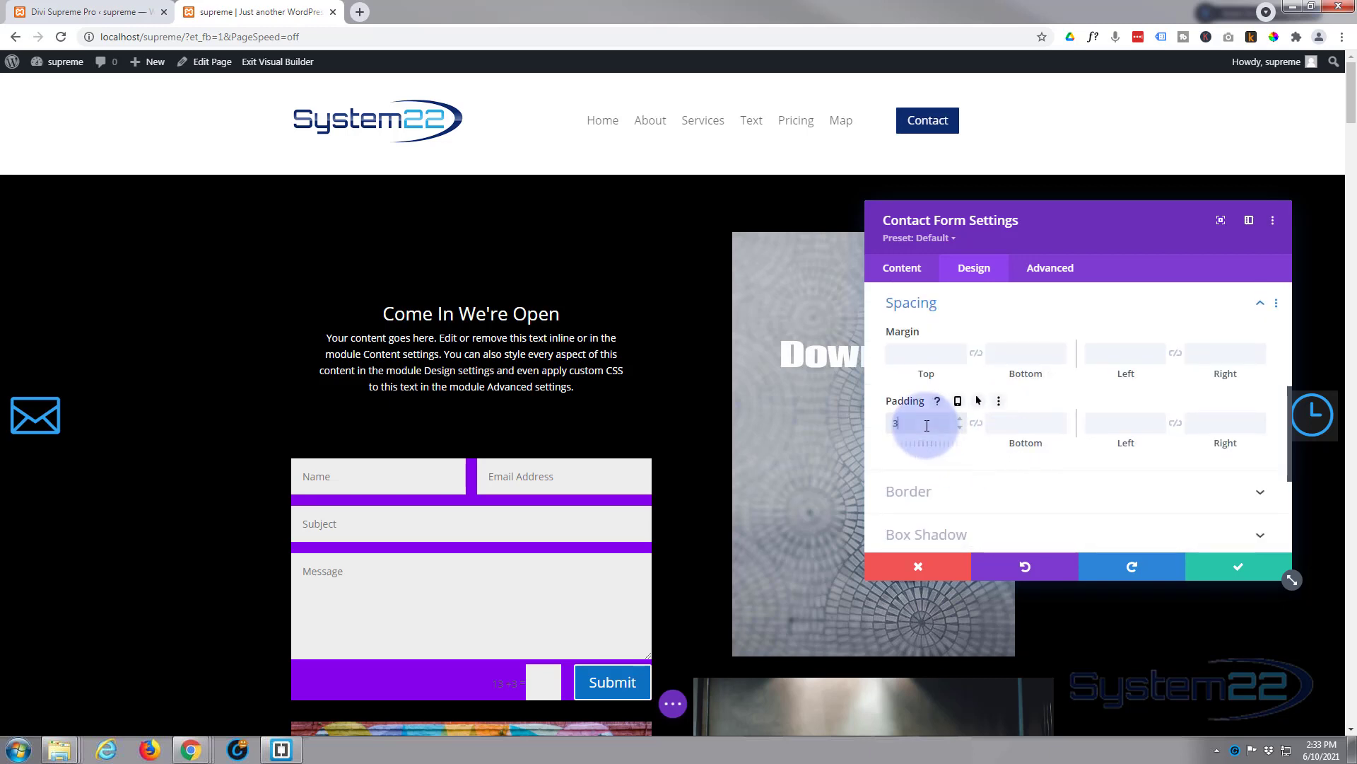
left_click(976, 423)
left_click(1102, 417)
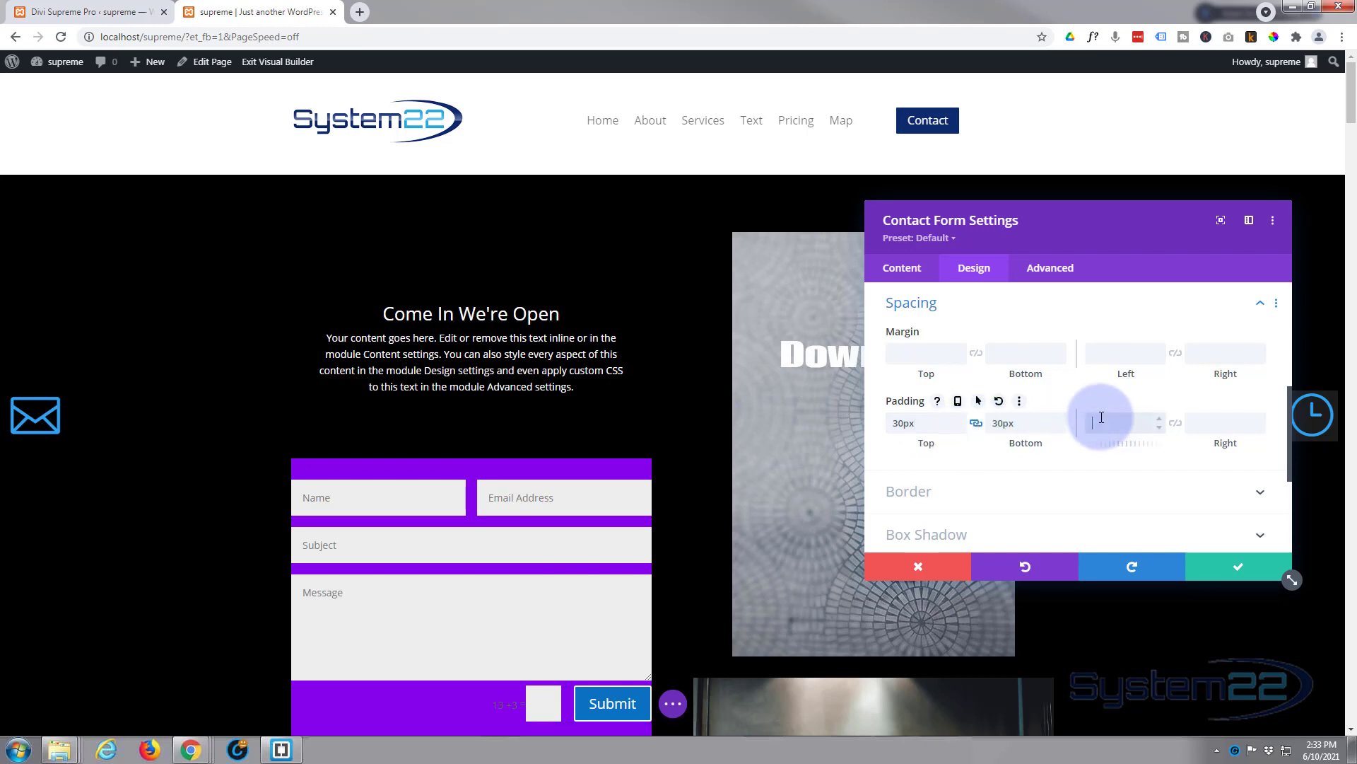
type("30")
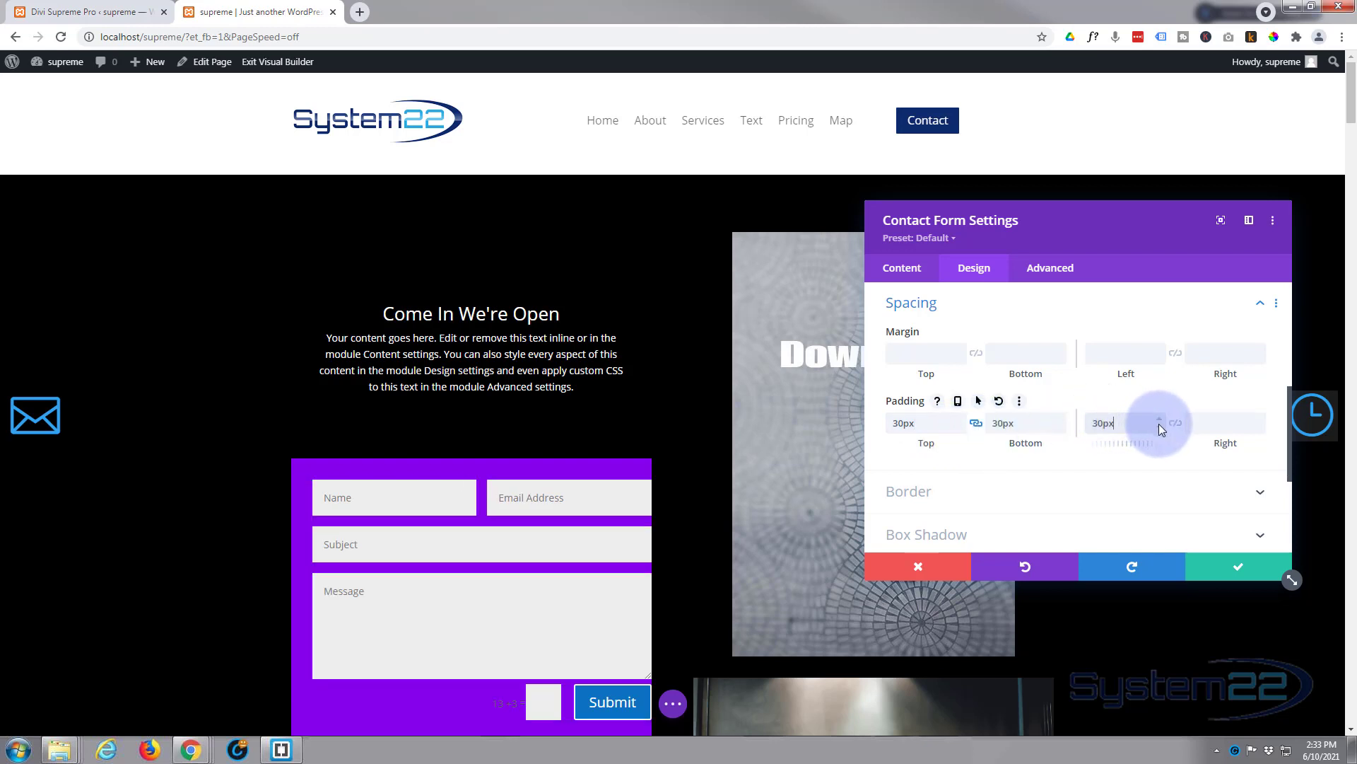
left_click(1175, 423)
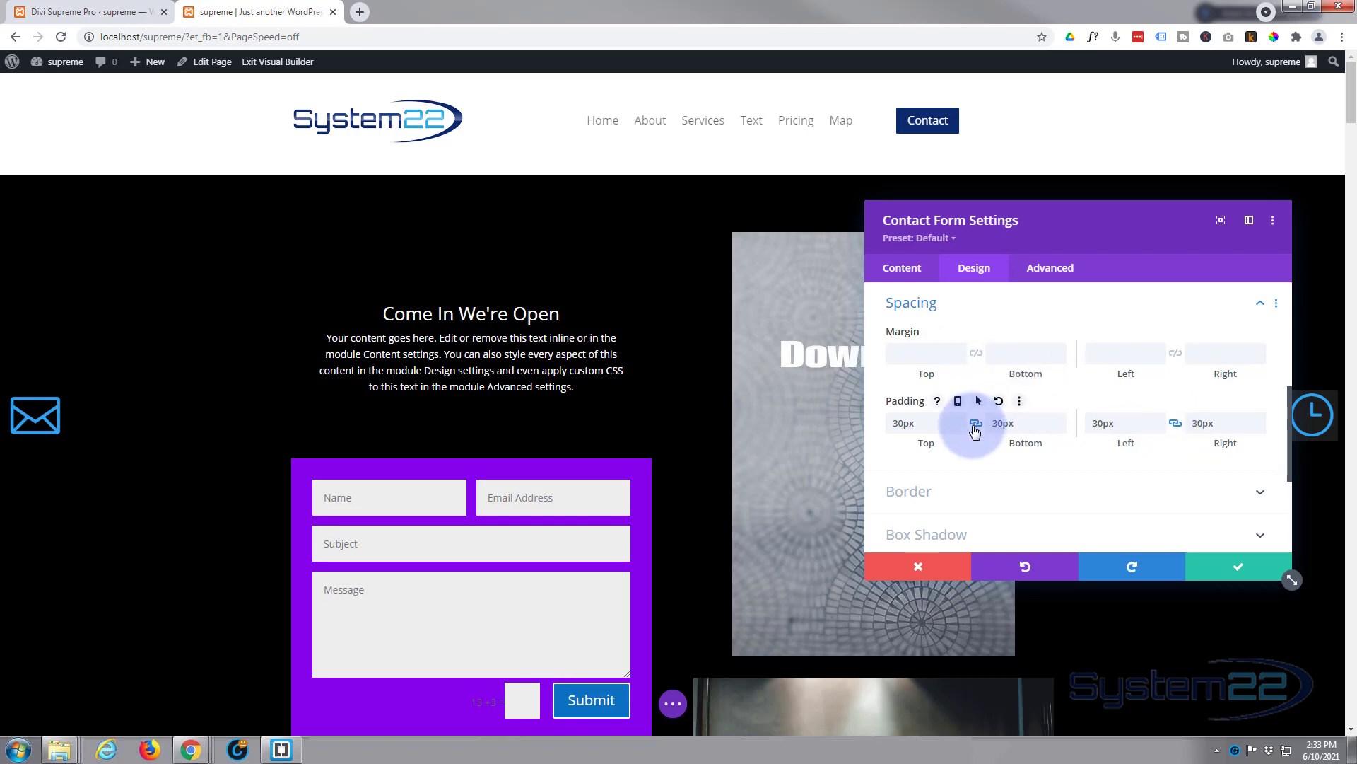
scroll(973, 424, "up", 3)
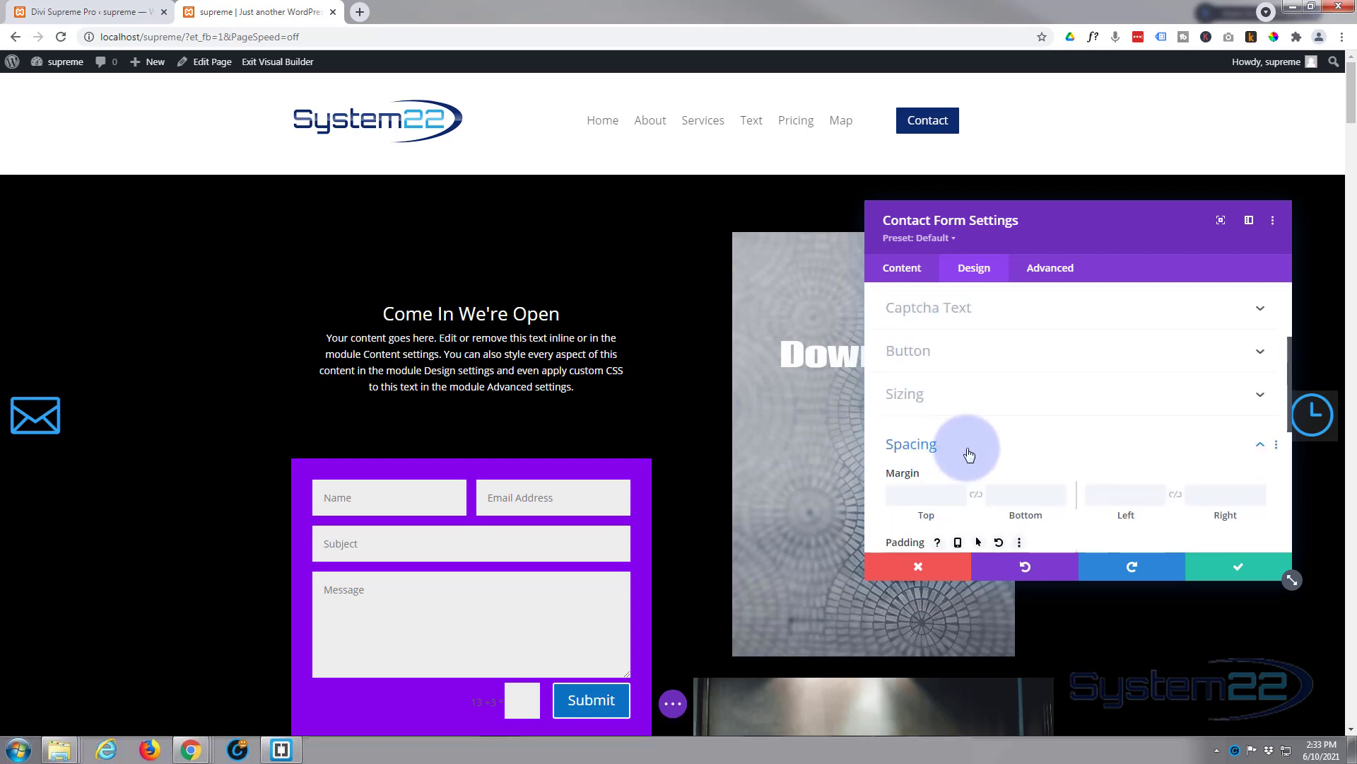
Step: Switch Use Custom Styles For Button to YES for the submit button and review its options
left_click(966, 453)
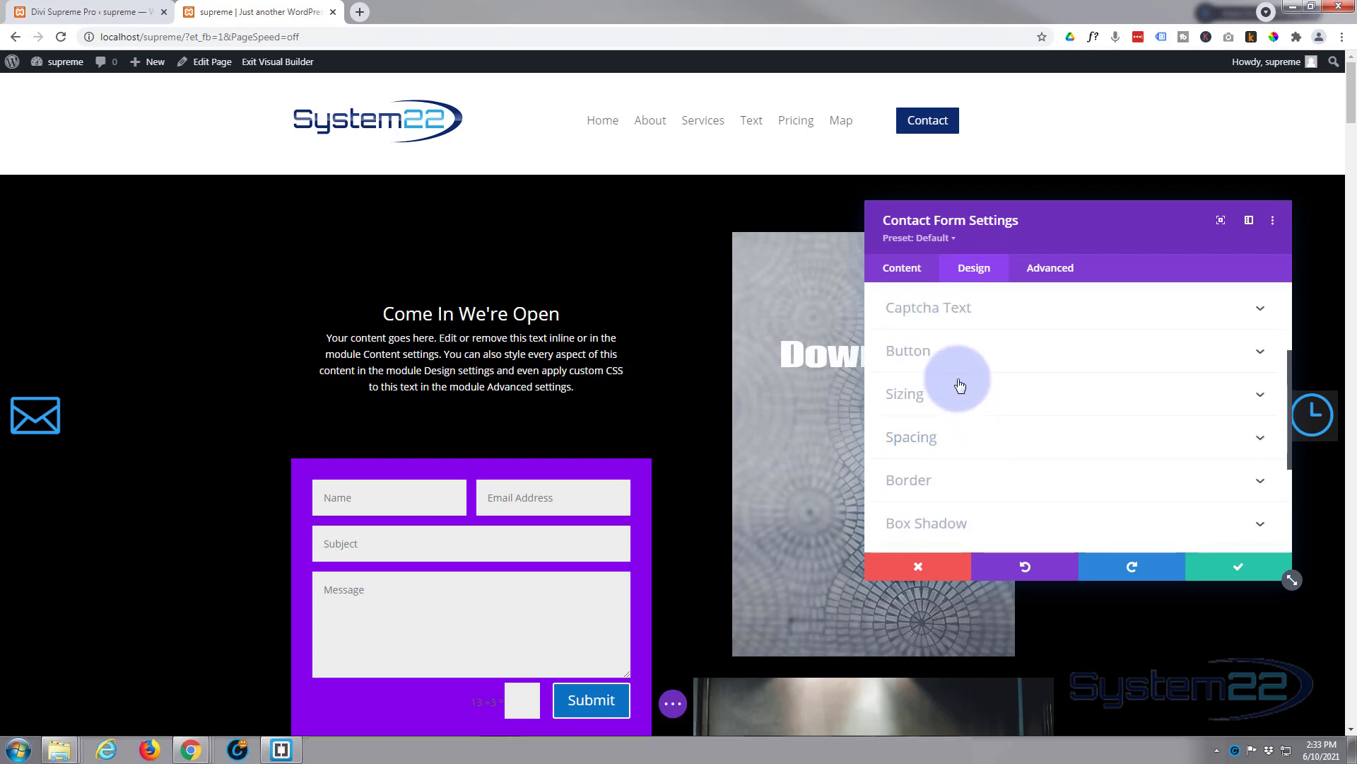
left_click(980, 361)
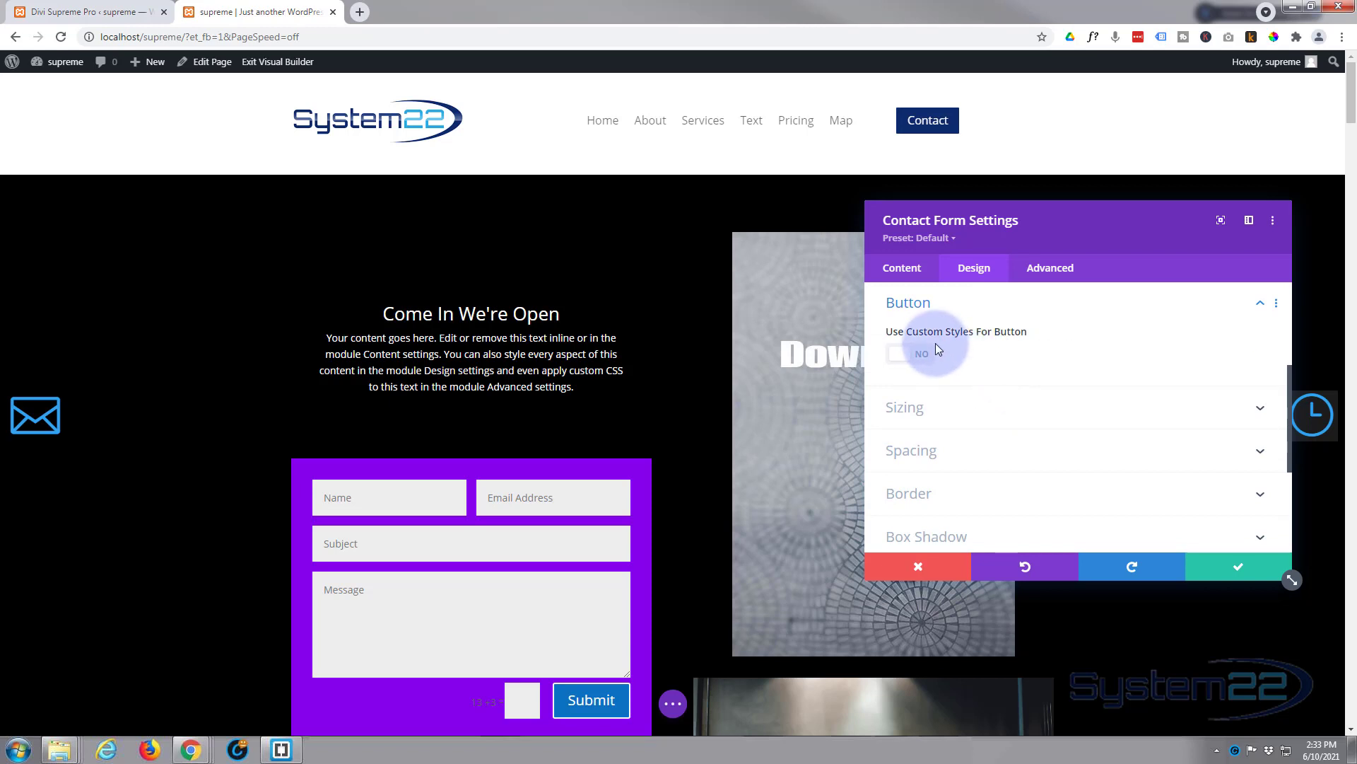
left_click(921, 355)
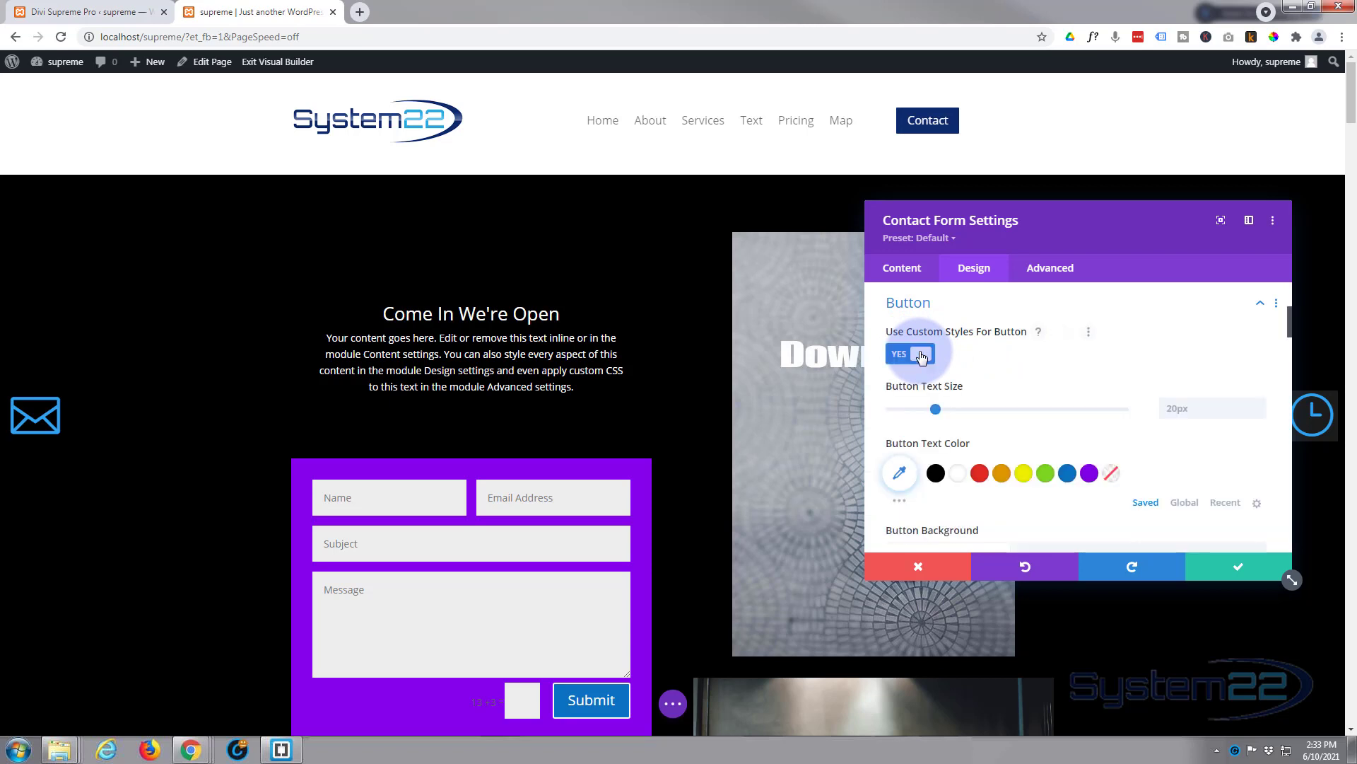
scroll(1021, 396, "down", 3)
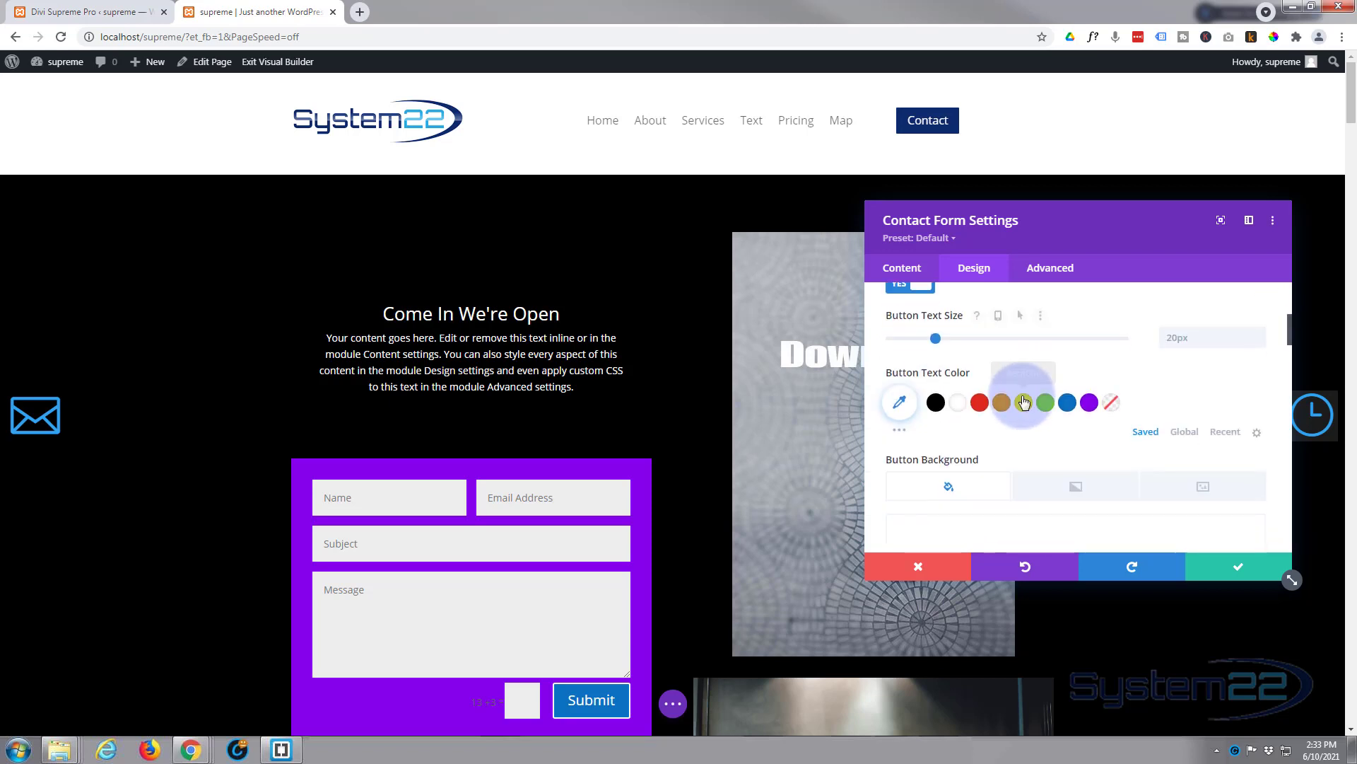
scroll(999, 453, "down", 1)
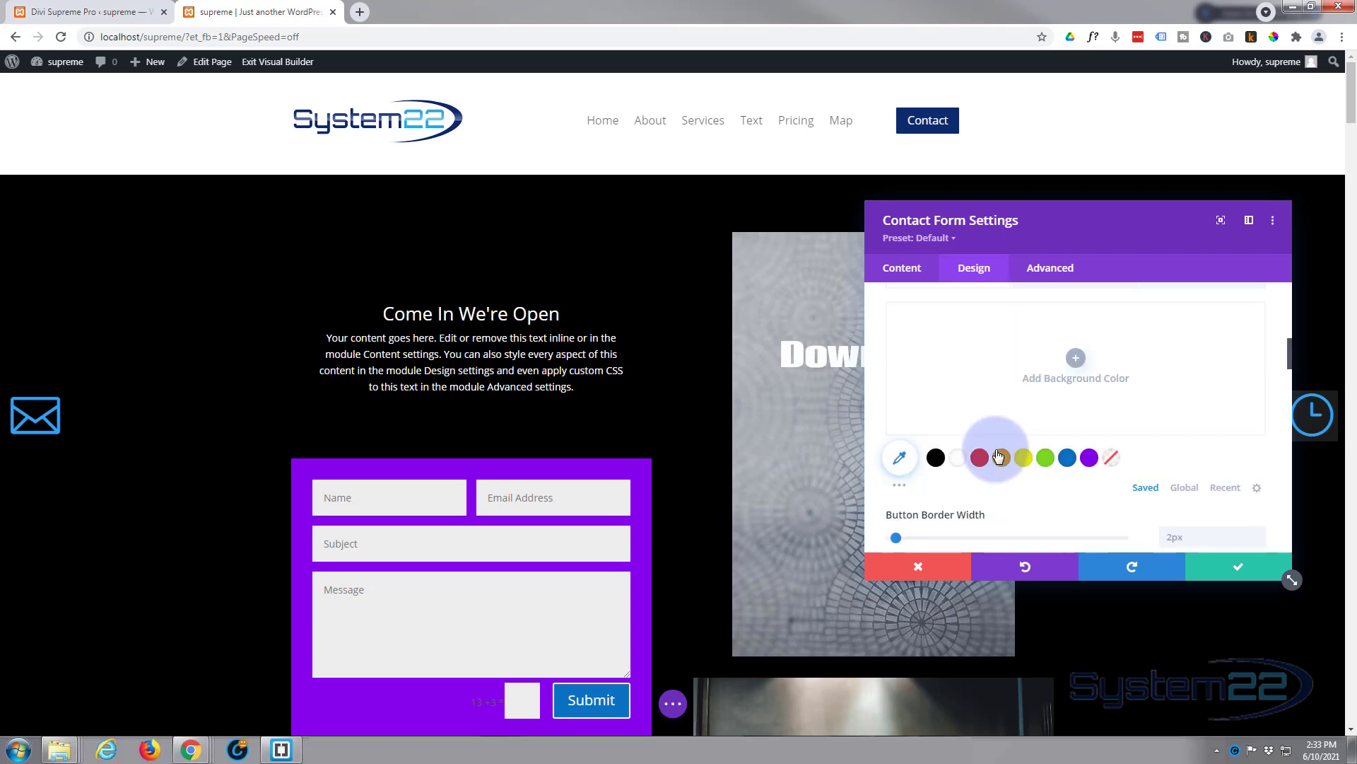
scroll(996, 450, "down", 4)
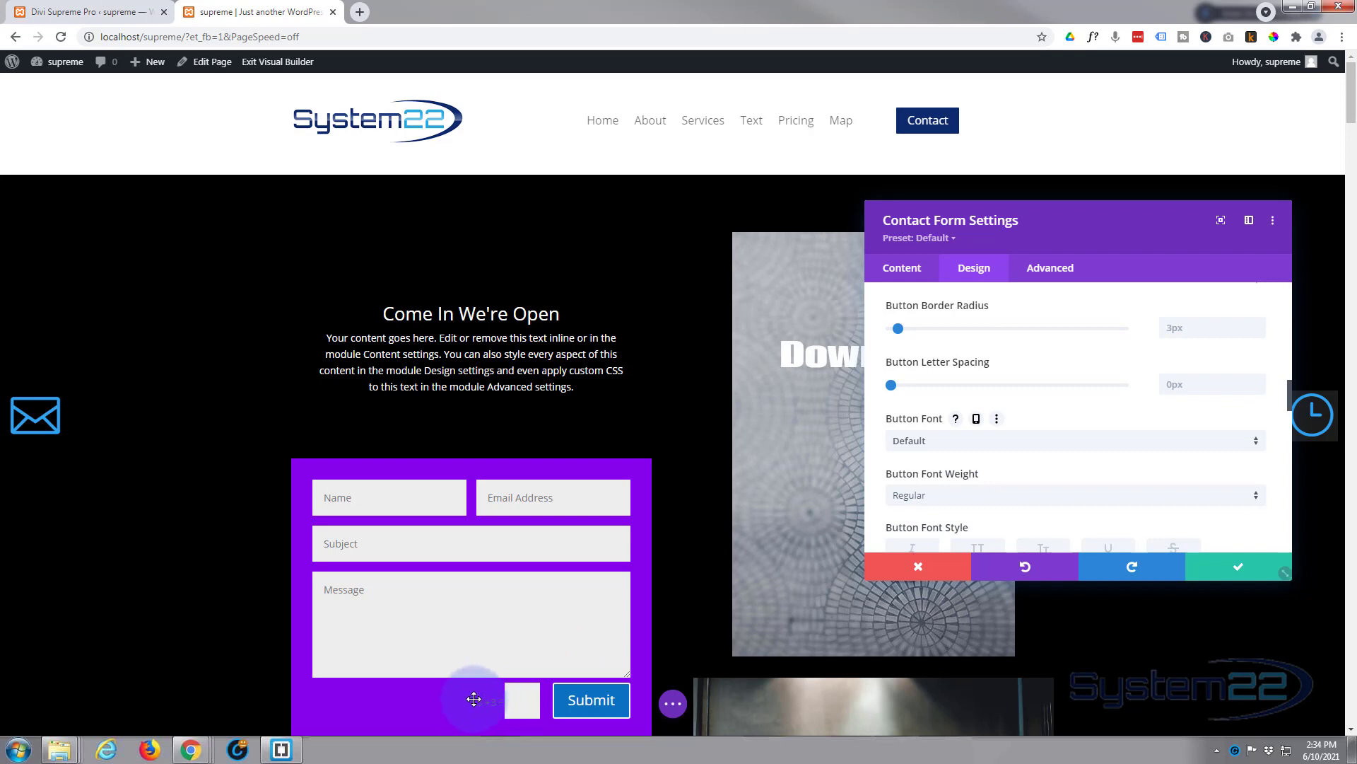
scroll(998, 425, "up", 2)
scroll(998, 426, "up", 5)
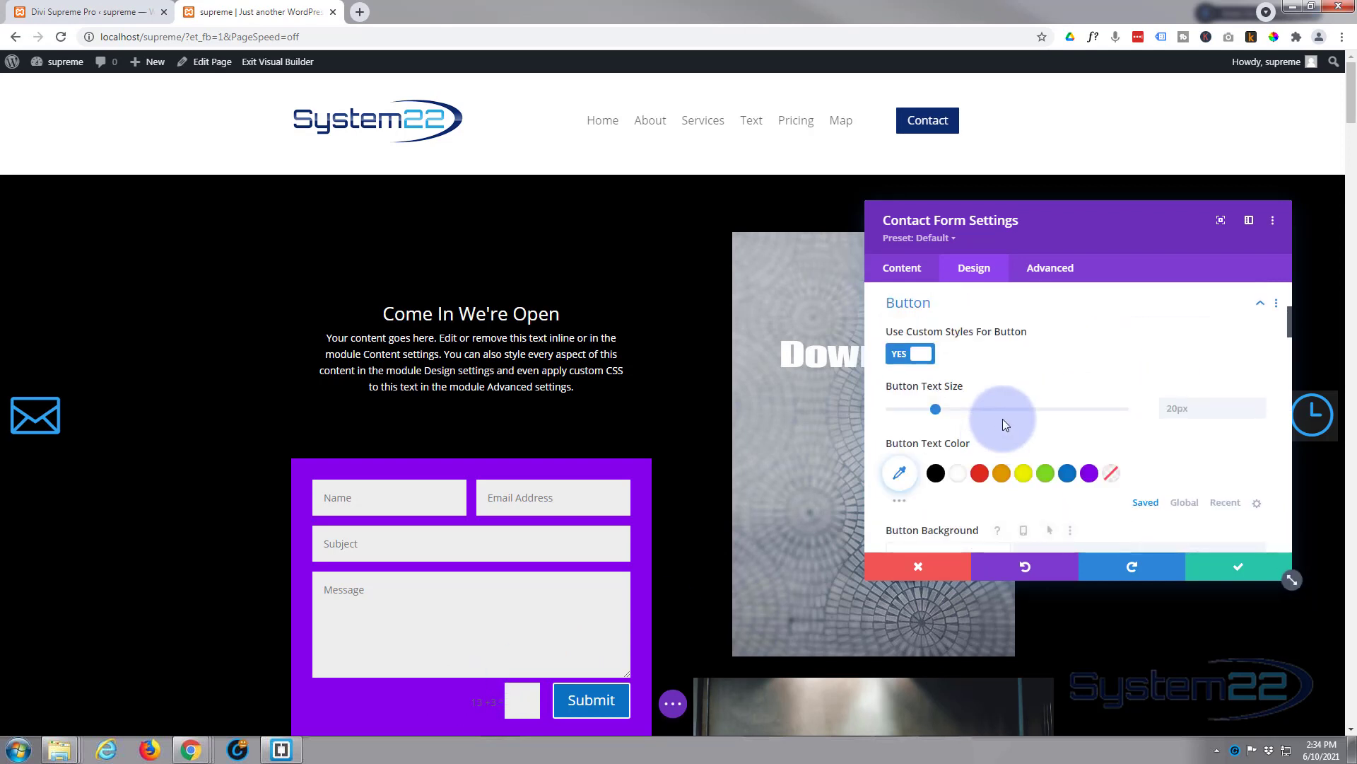
left_click(1029, 305)
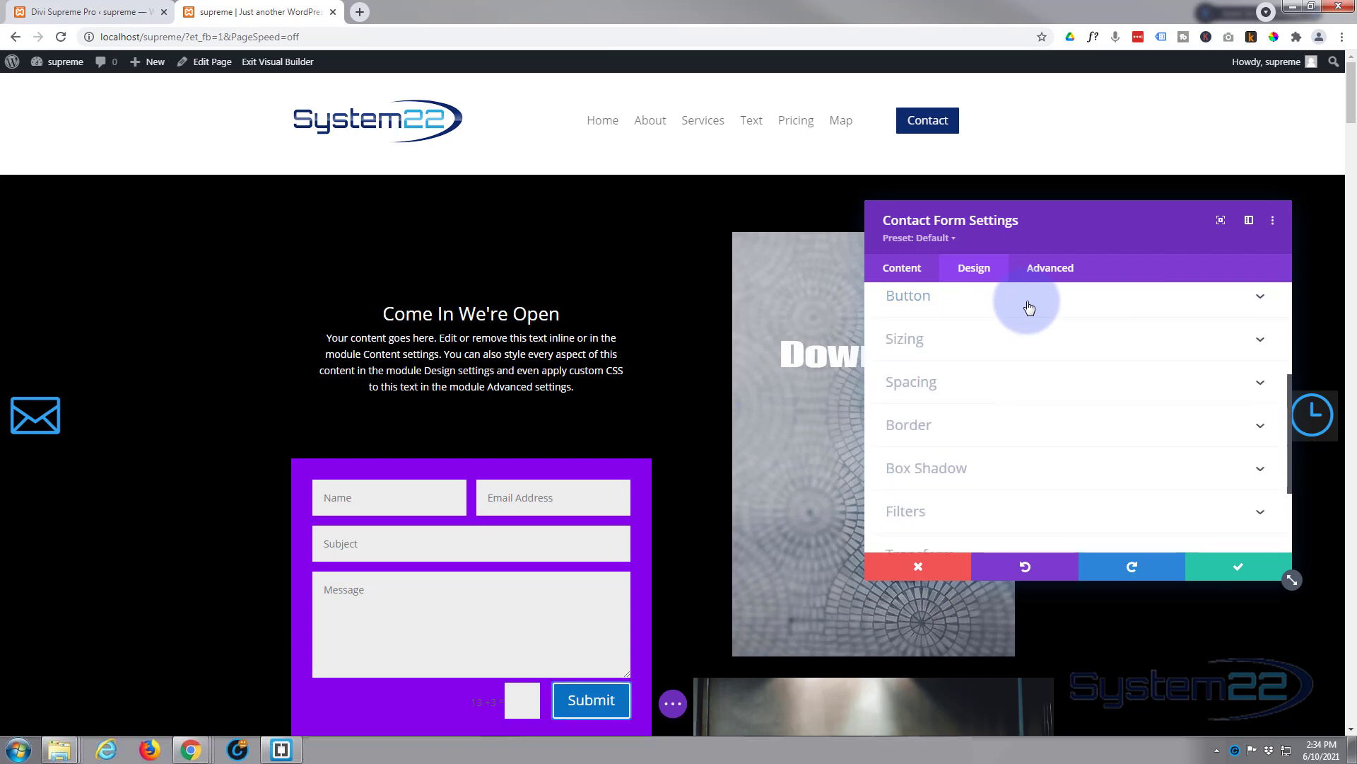
Step: Set the Captcha Text Color to white in the form's Captcha Text settings
scroll(1014, 424, "up", 3)
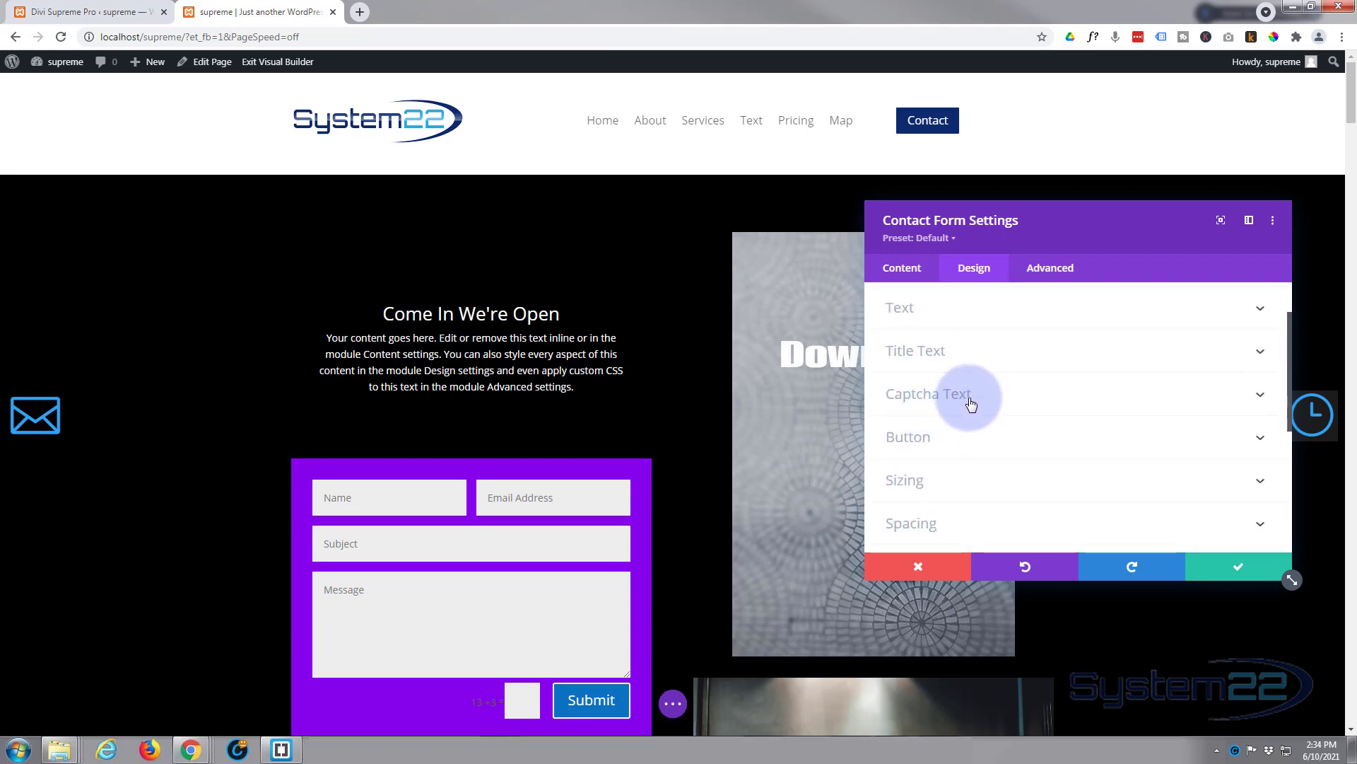
left_click(988, 395)
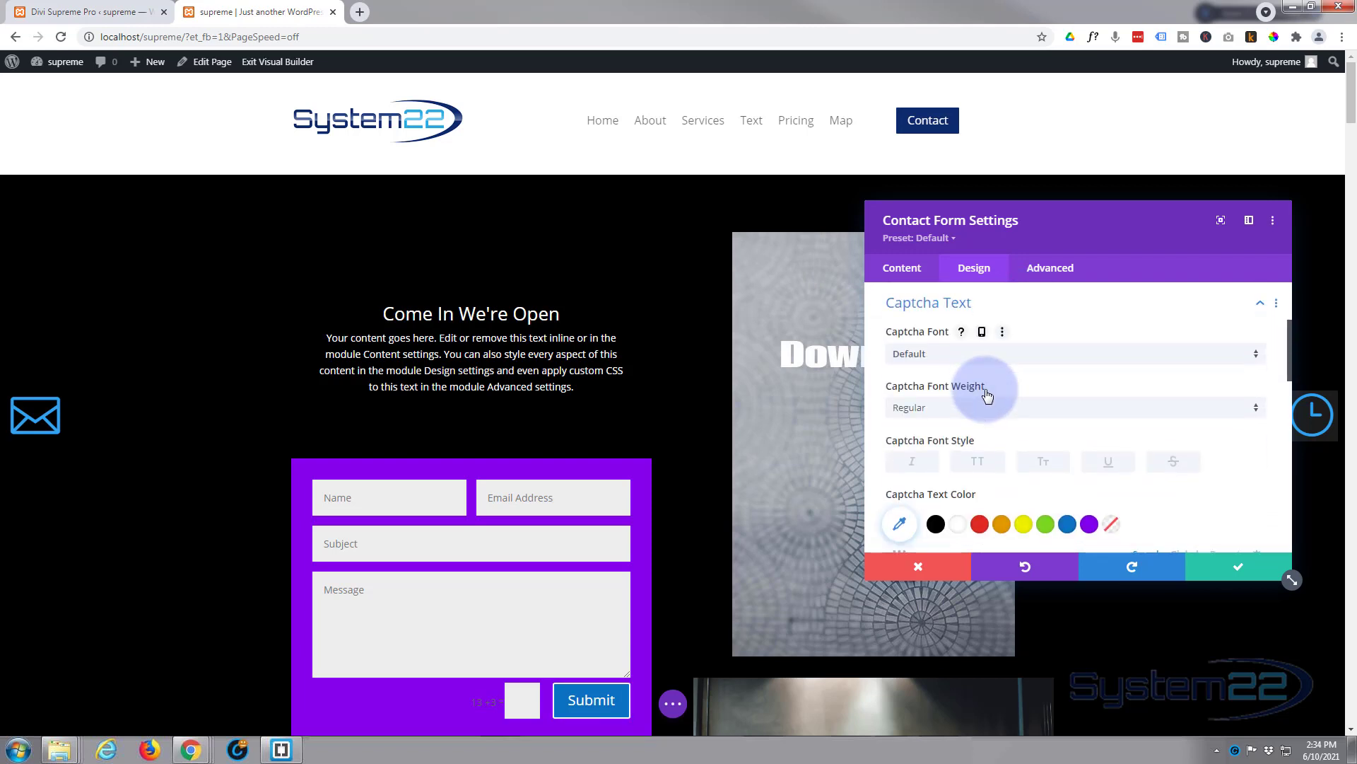
left_click(960, 529)
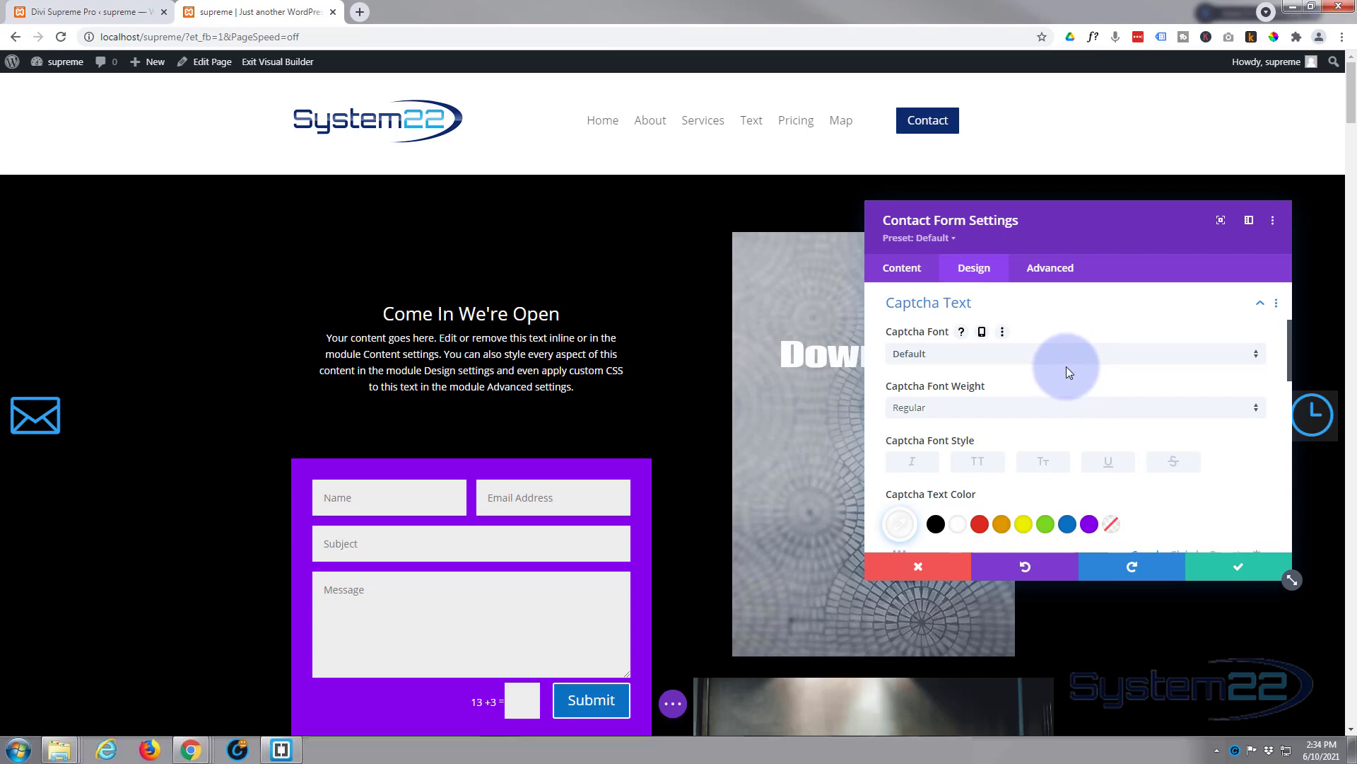
Step: Save the contact form settings and store the module in the library as 'popup form'
left_click(1231, 565)
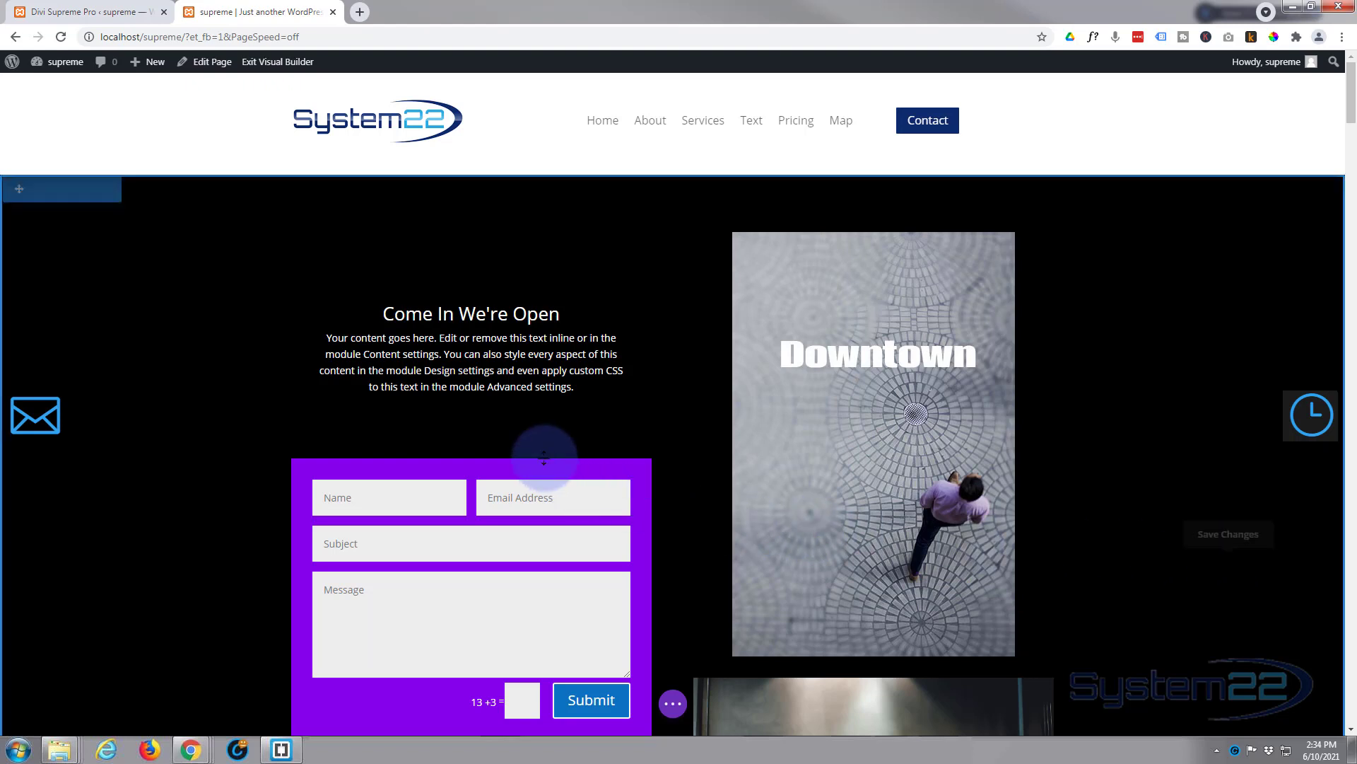
mouse_move(539, 452)
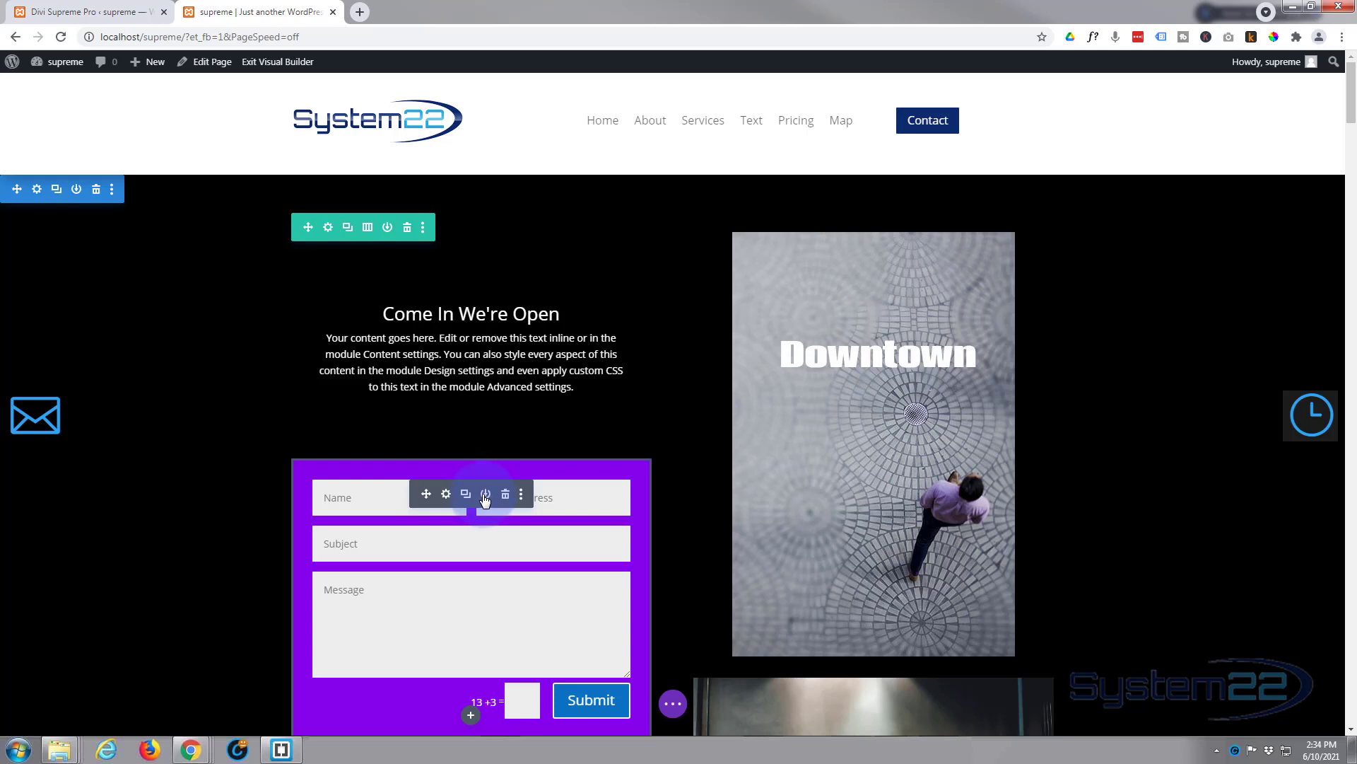
left_click(486, 495)
left_click(401, 287)
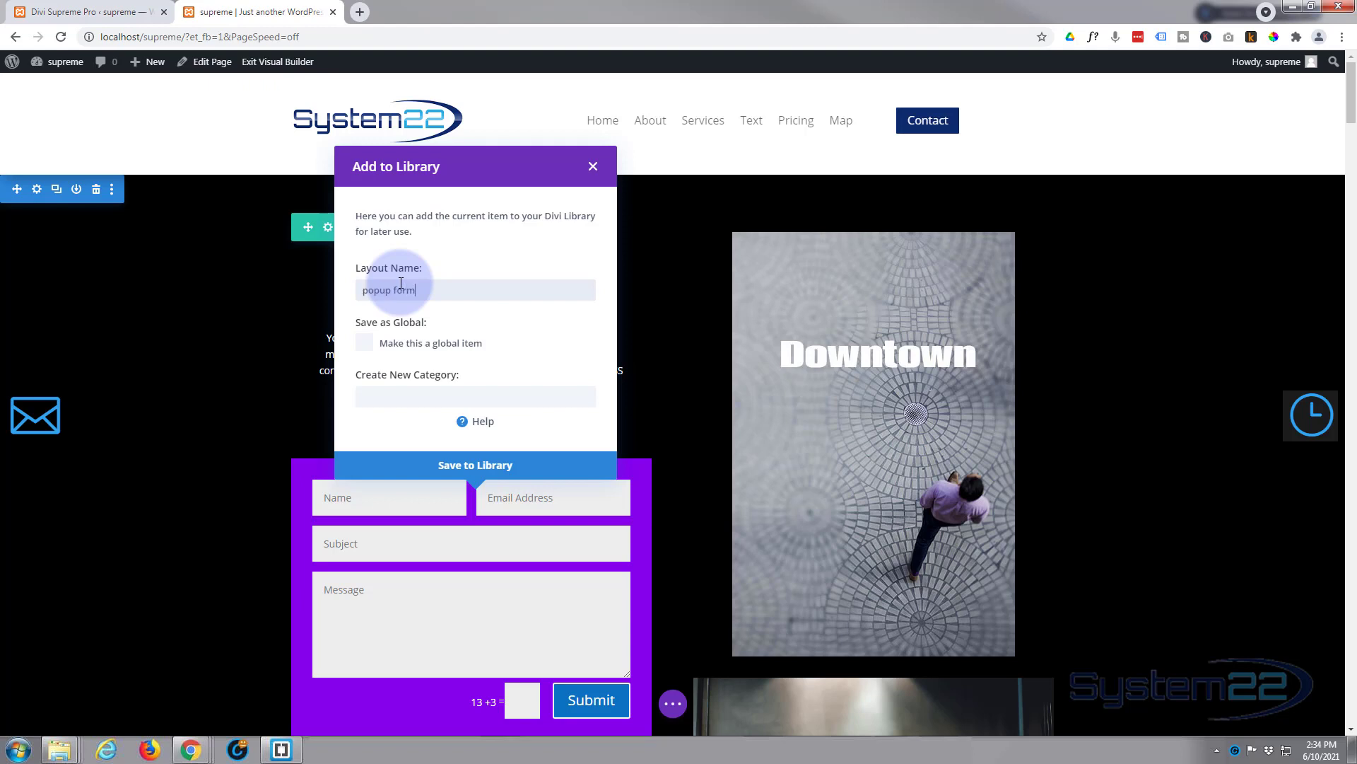
left_click(475, 466)
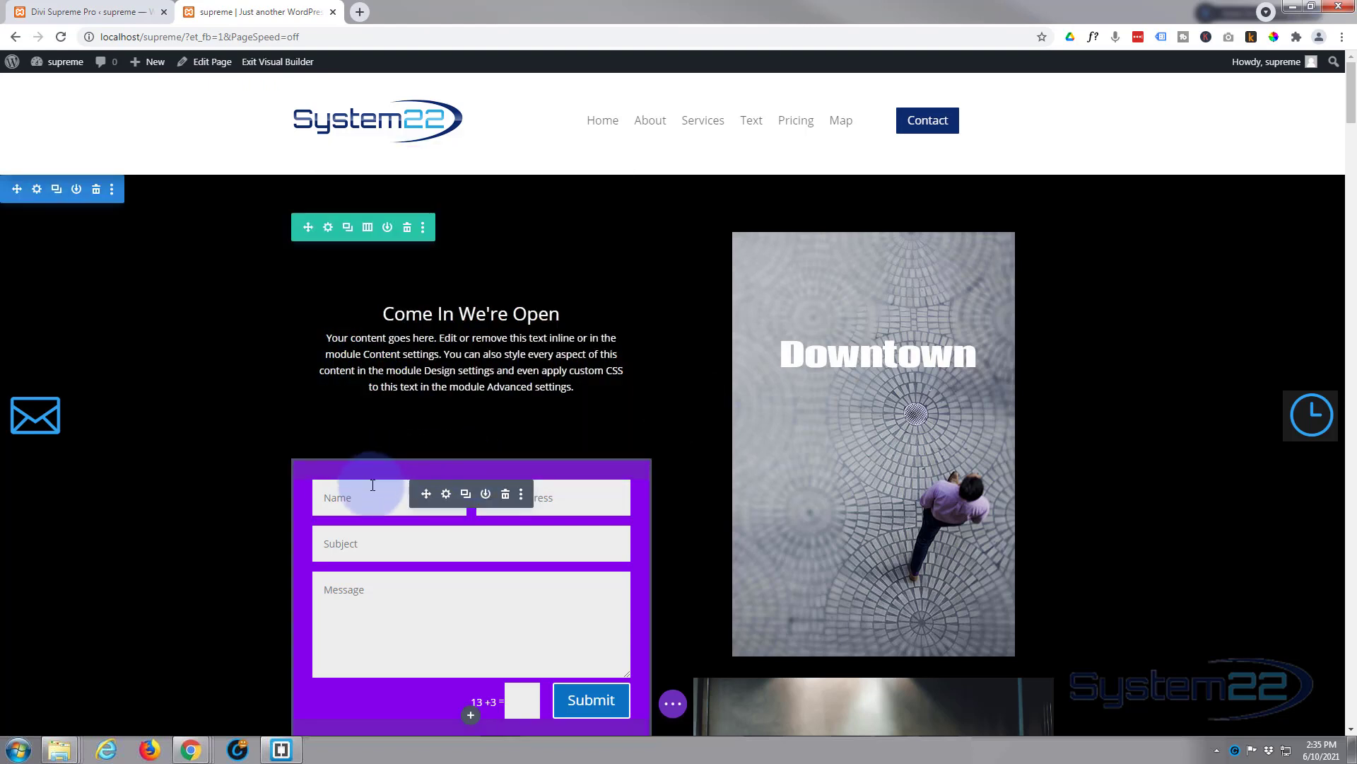
Step: Delete the contact form module, save the page, and return to the Divi Supreme Pro tab
left_click(505, 497)
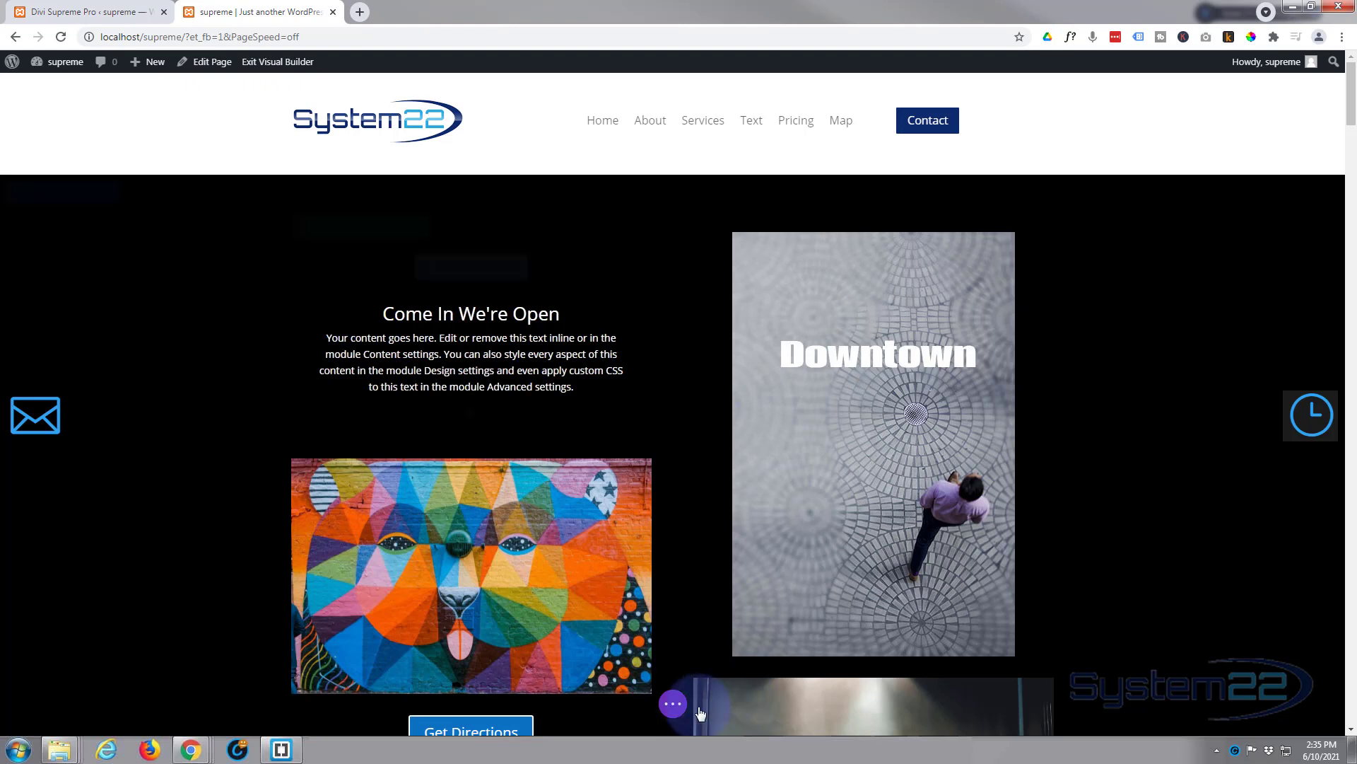
left_click(673, 704)
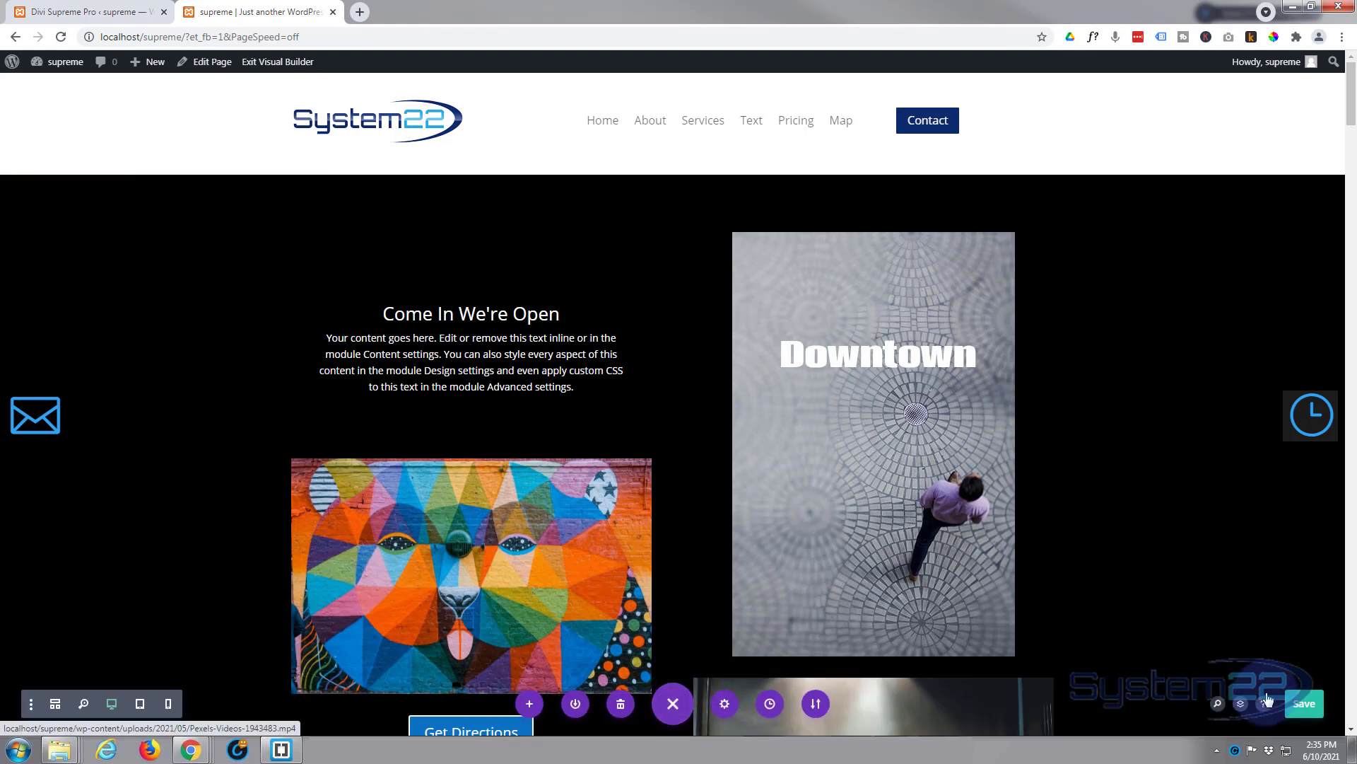
left_click(1306, 705)
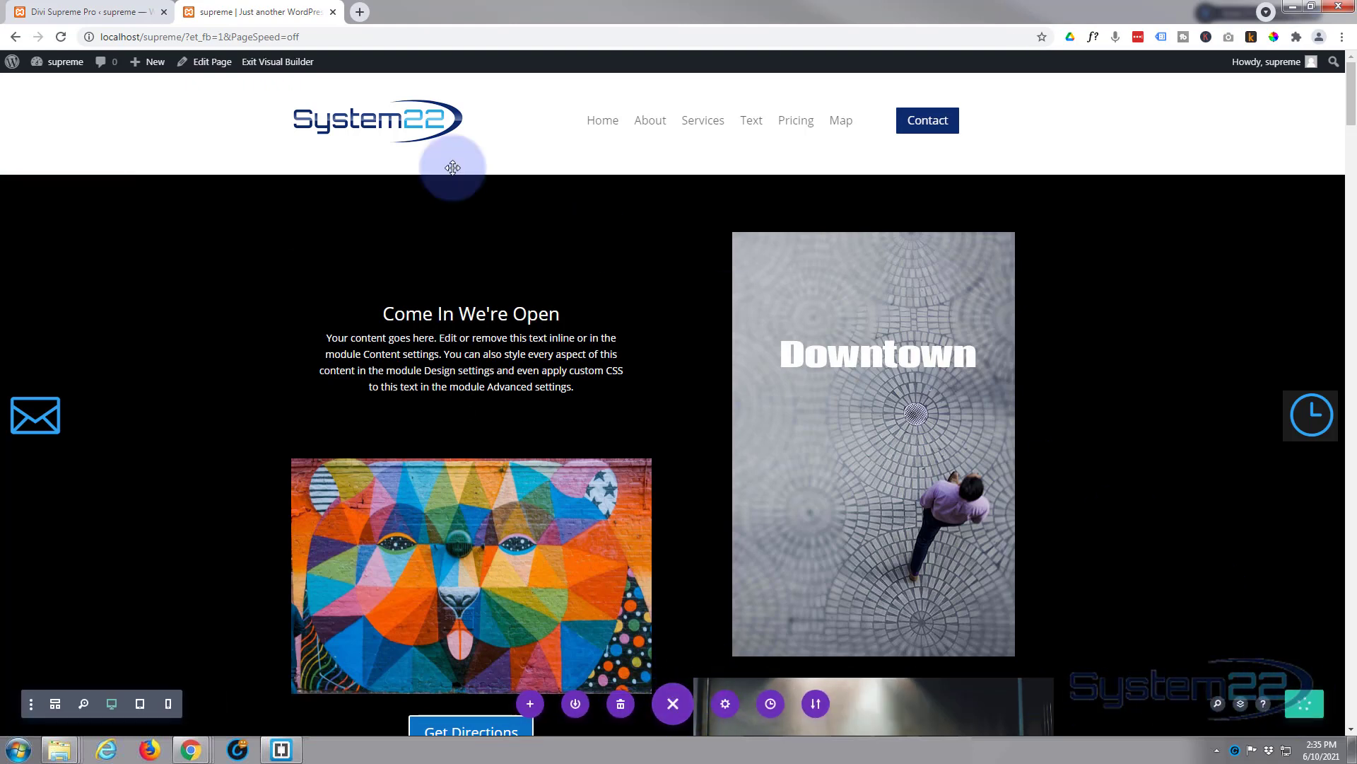
left_click(105, 13)
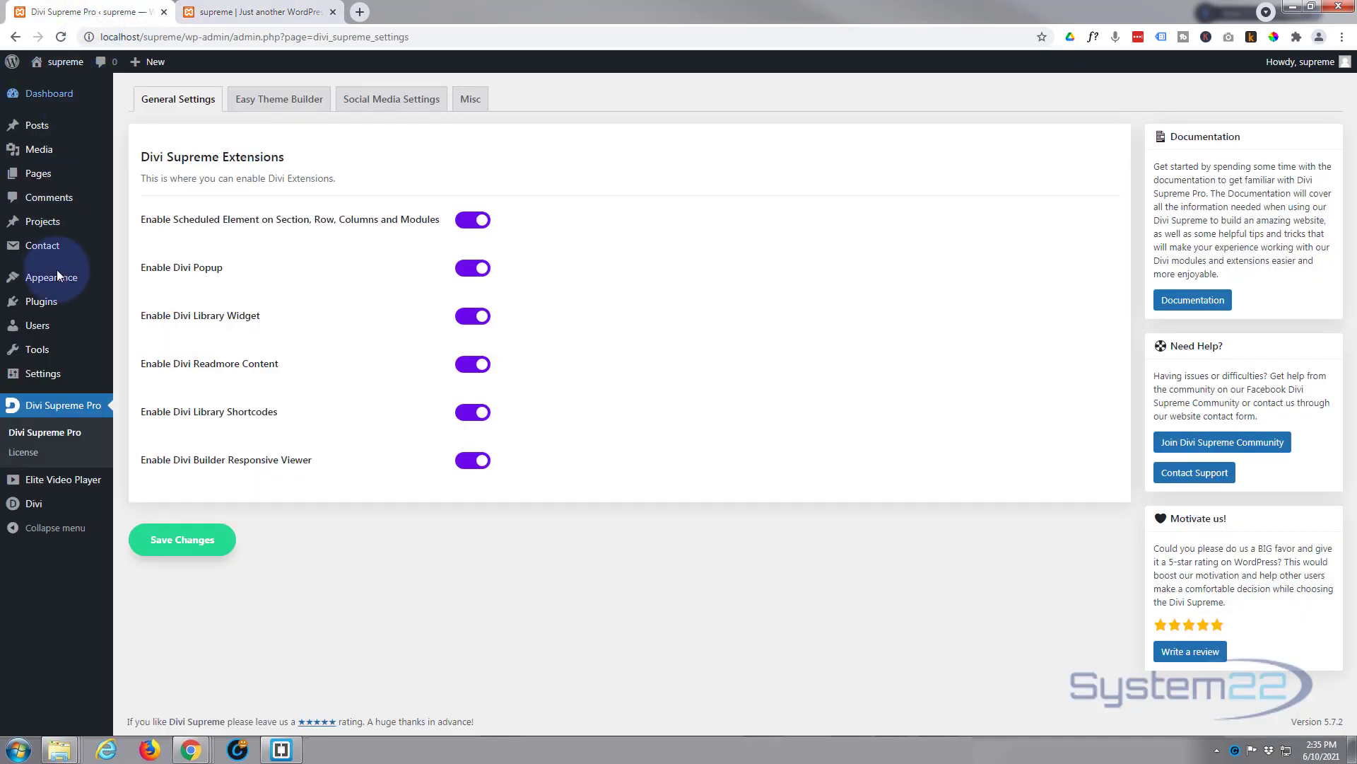
Step: In the Divi Theme Builder, delete the old Global Header and build a new Global Header
mouse_move(53, 507)
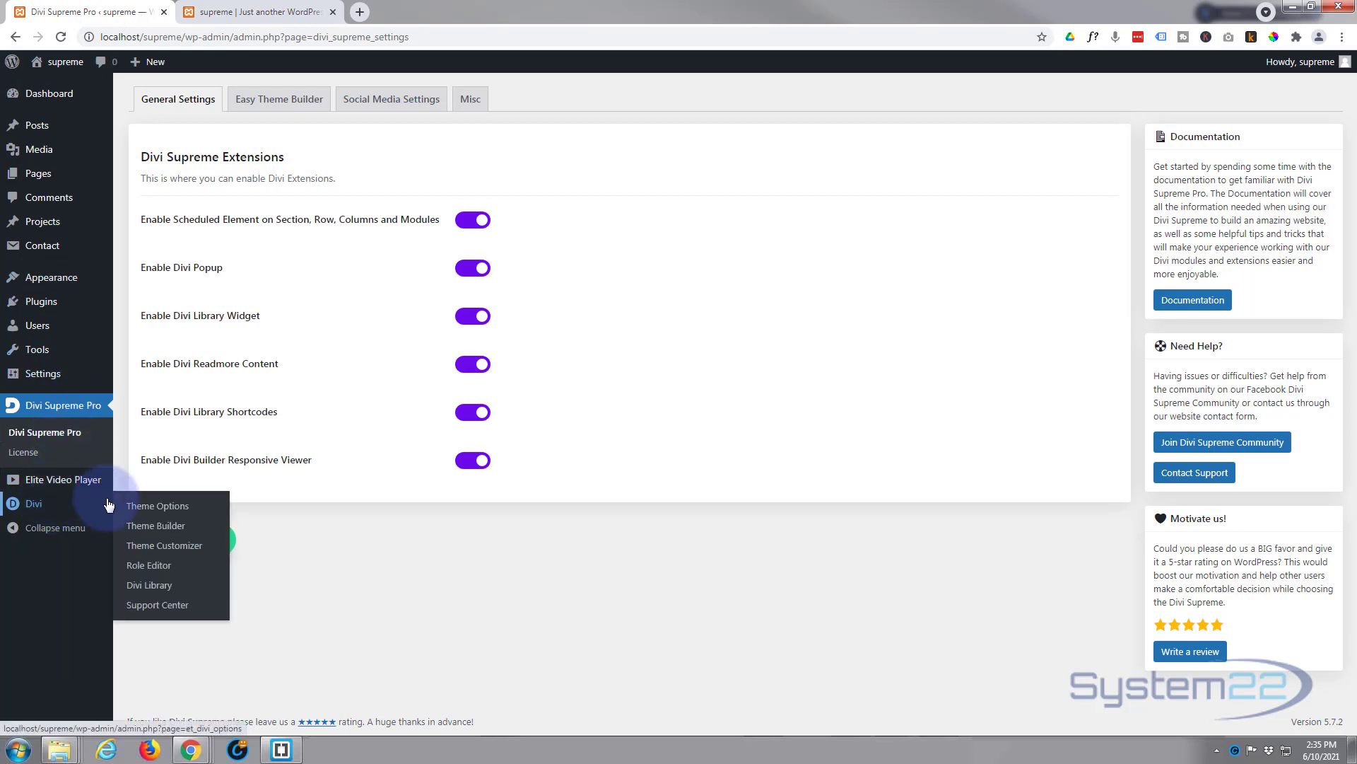
left_click(172, 529)
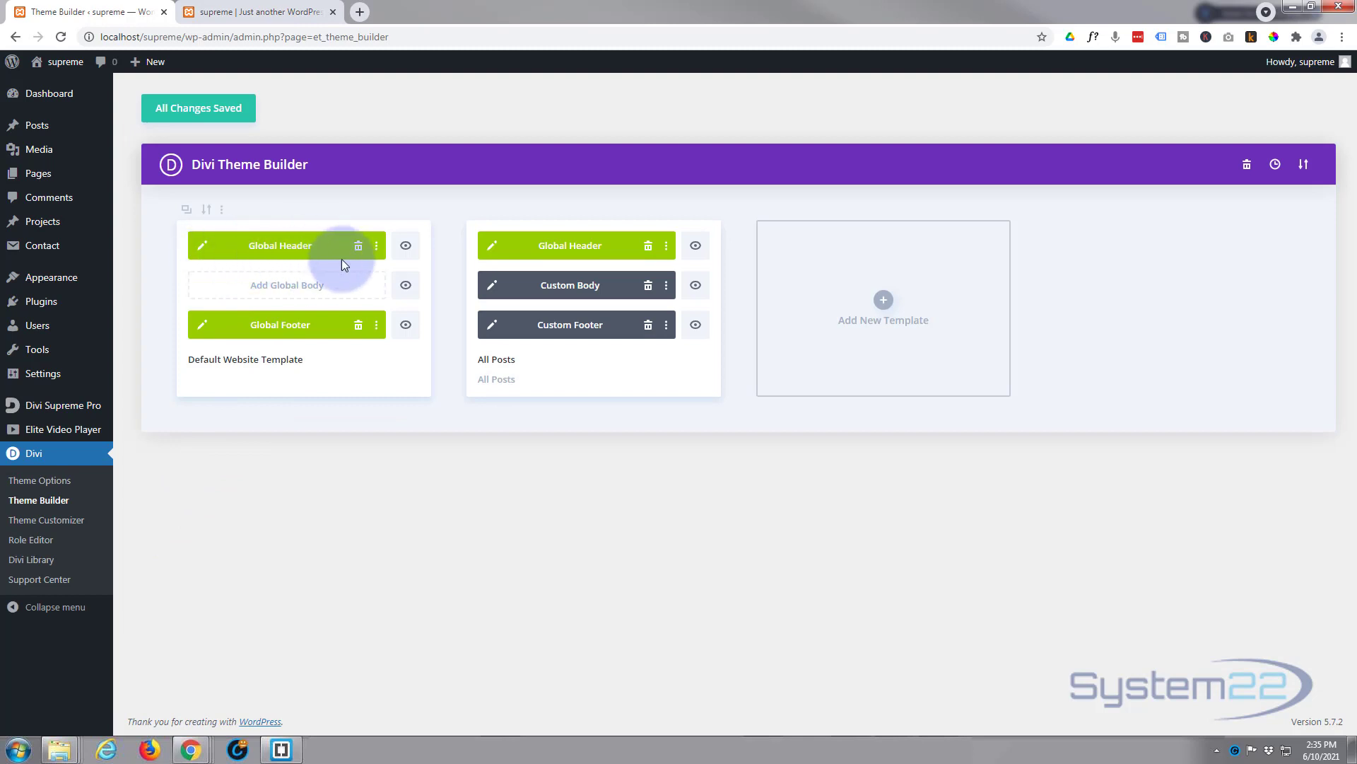
left_click(359, 246)
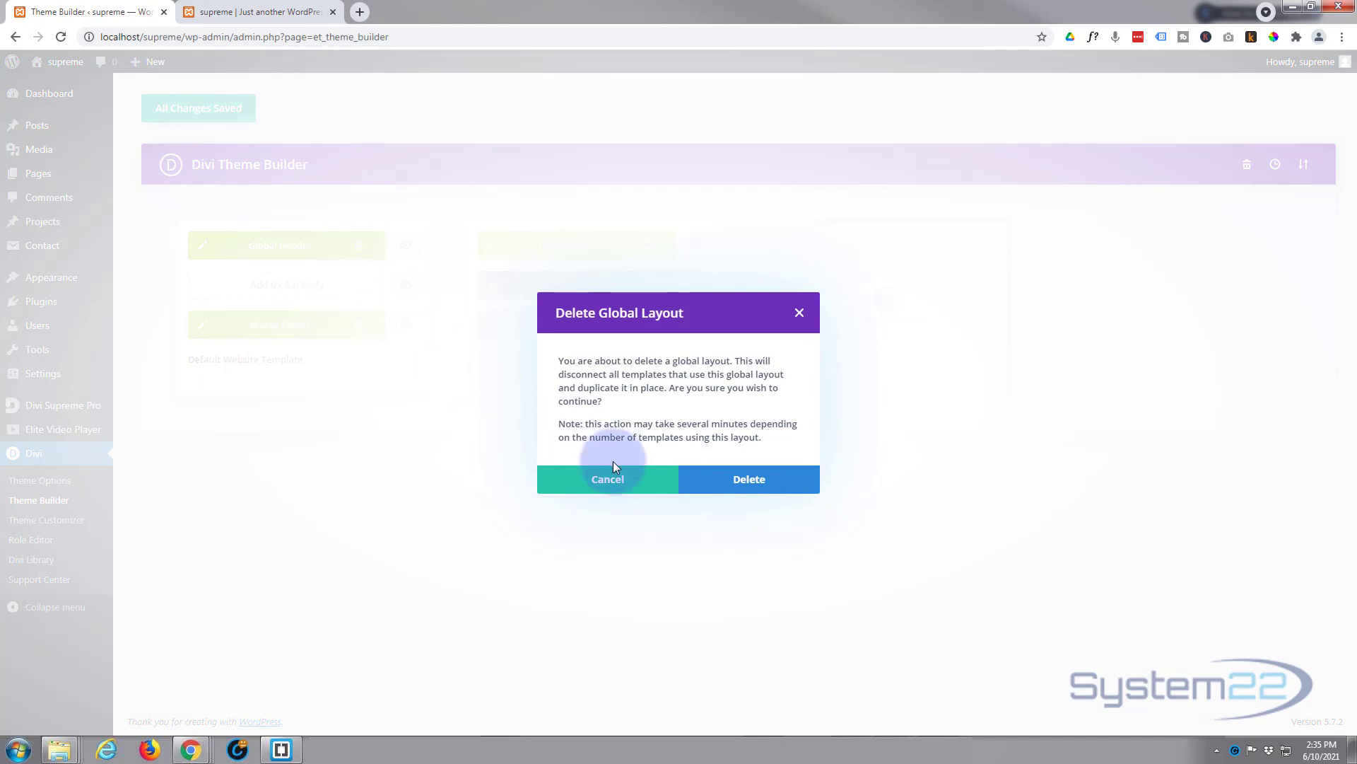
left_click(749, 479)
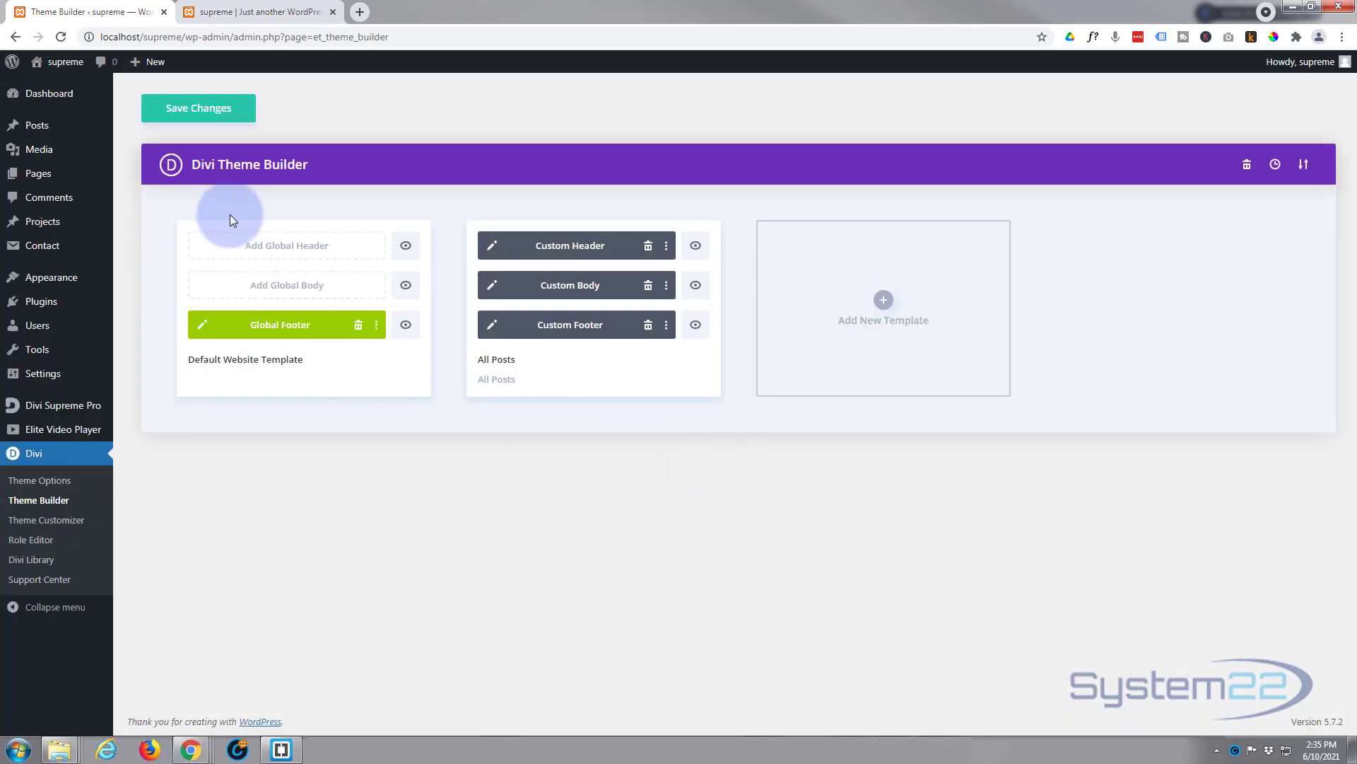
left_click(274, 249)
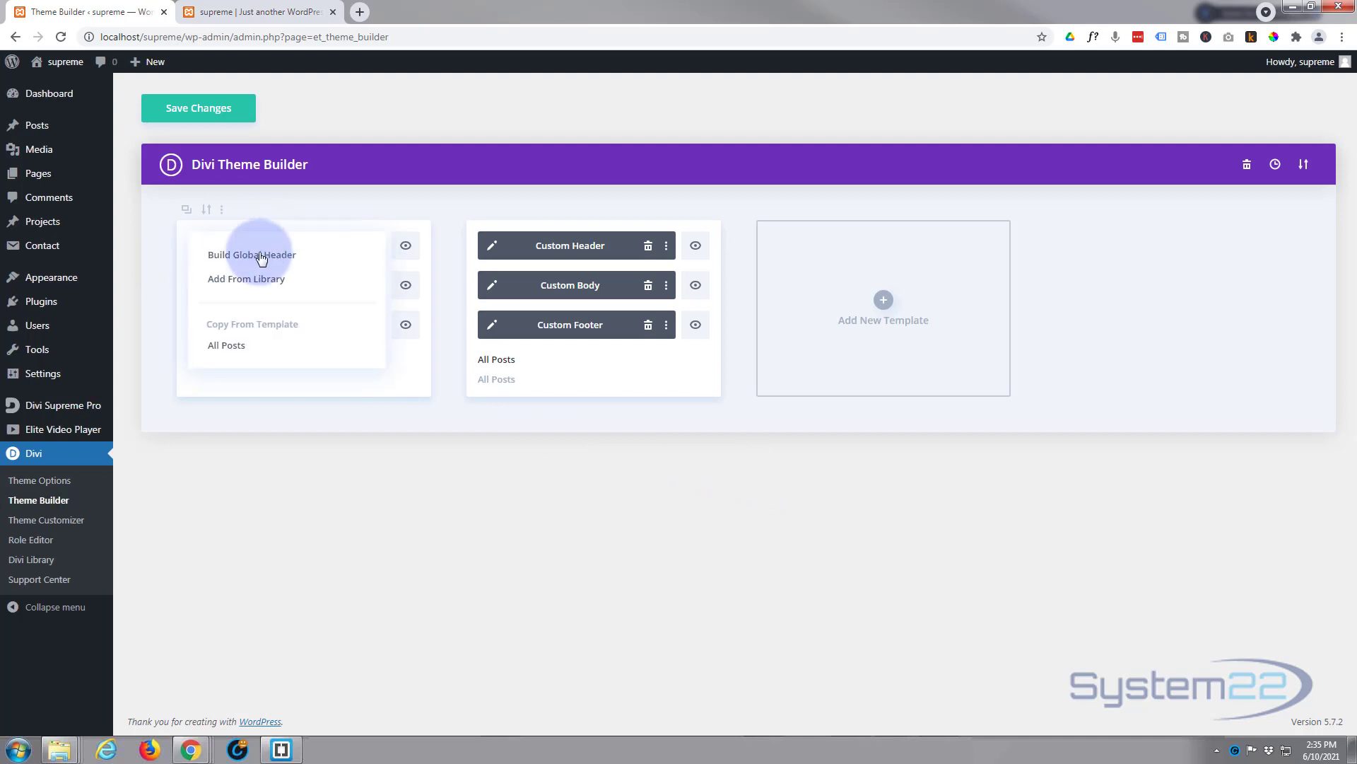
left_click(250, 258)
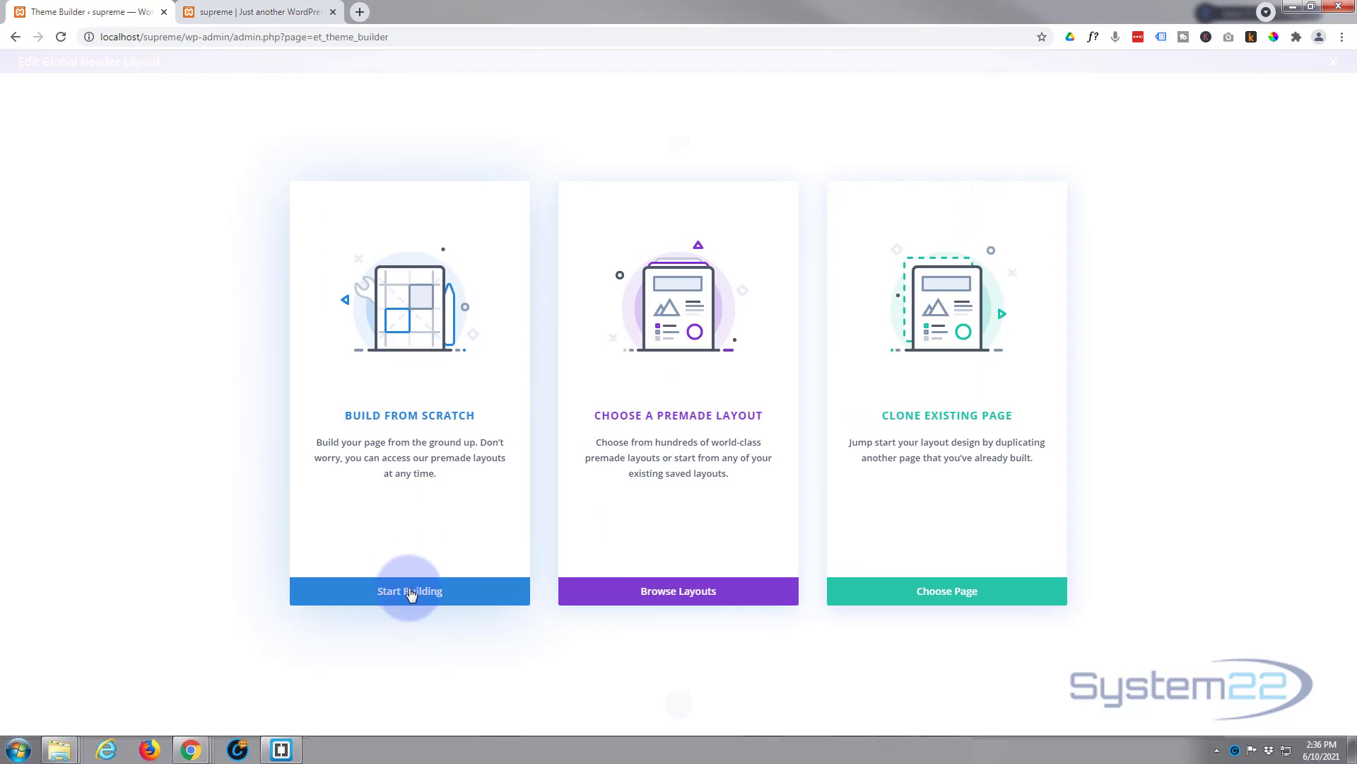
Step: Start the header from scratch with a 3/4 + 1/4 row and a Menu module in the wide column
left_click(412, 592)
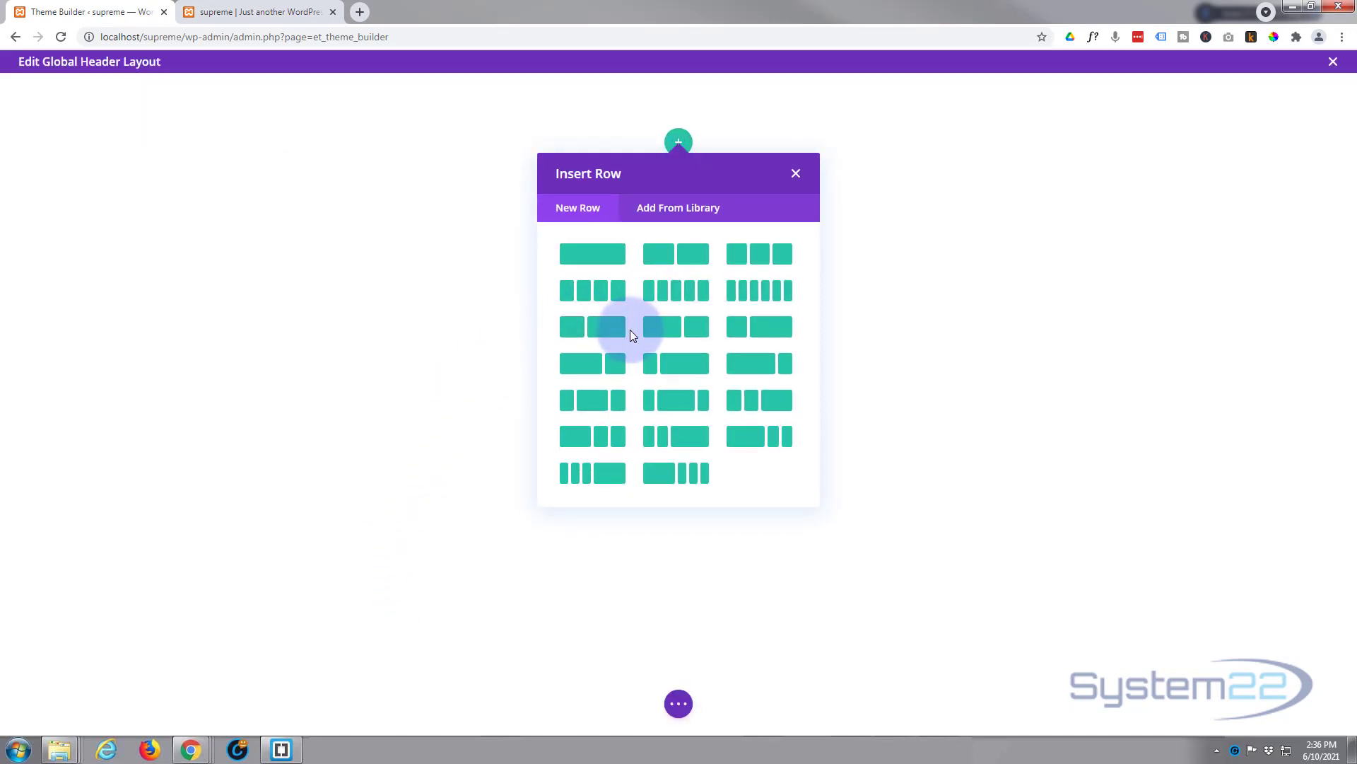
left_click(752, 368)
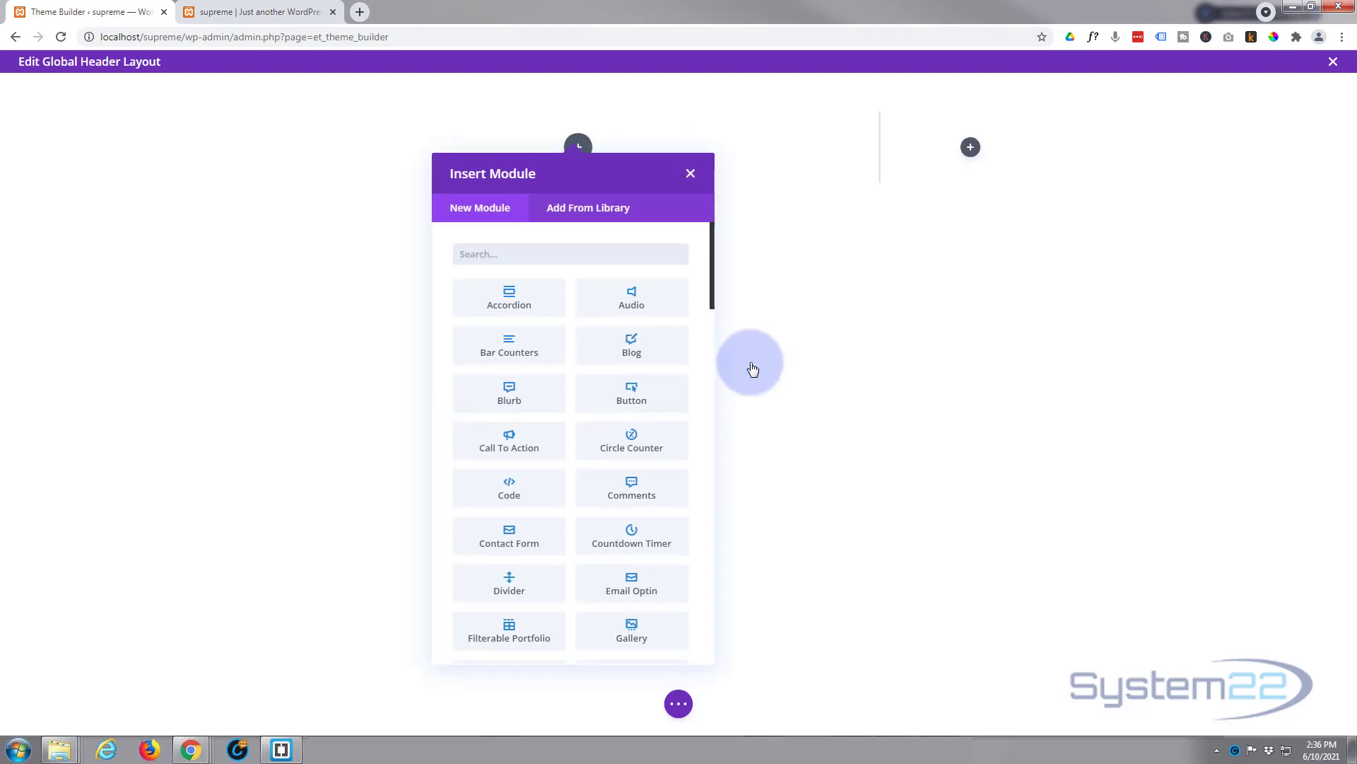
scroll(563, 316, "down", 5)
scroll(563, 318, "down", 1)
left_click(633, 445)
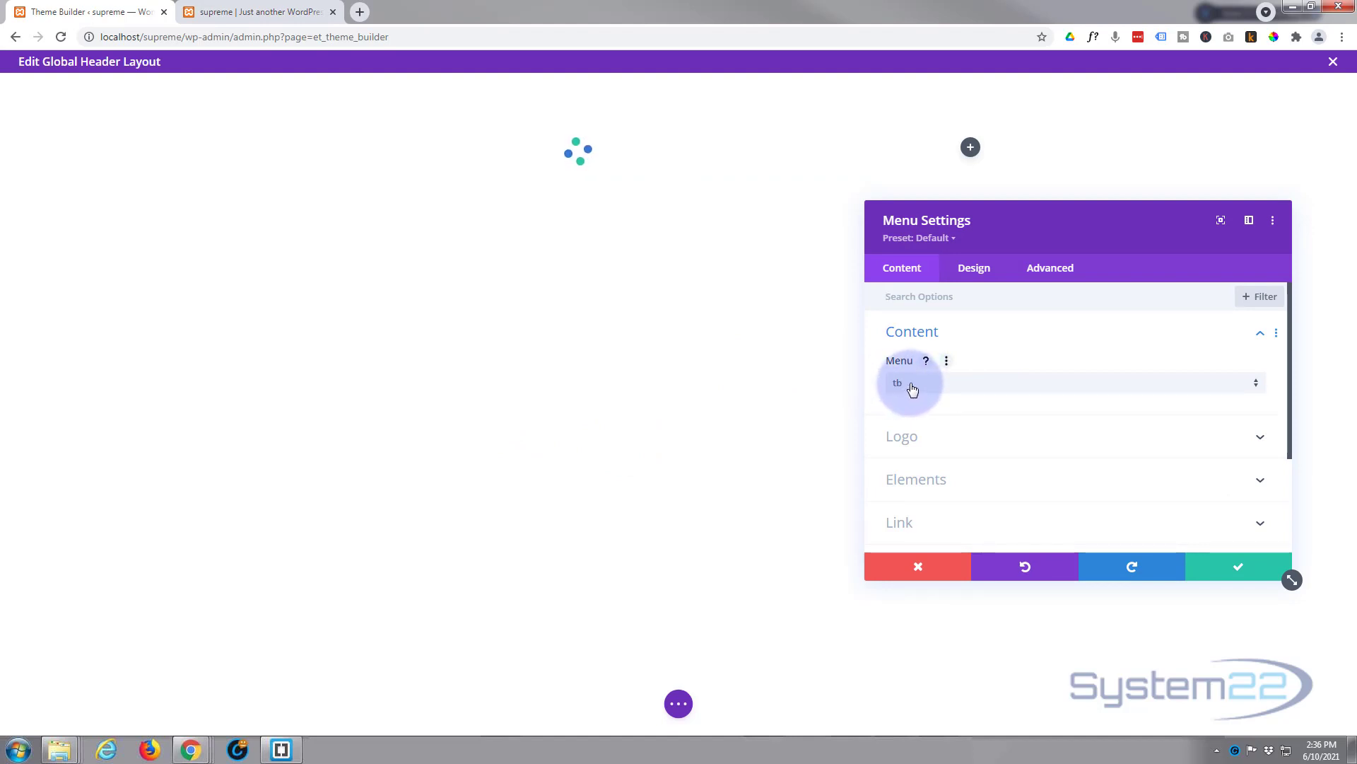
Step: Set the Menu module's logo to the system22-png-250 image from the media library
left_click(947, 429)
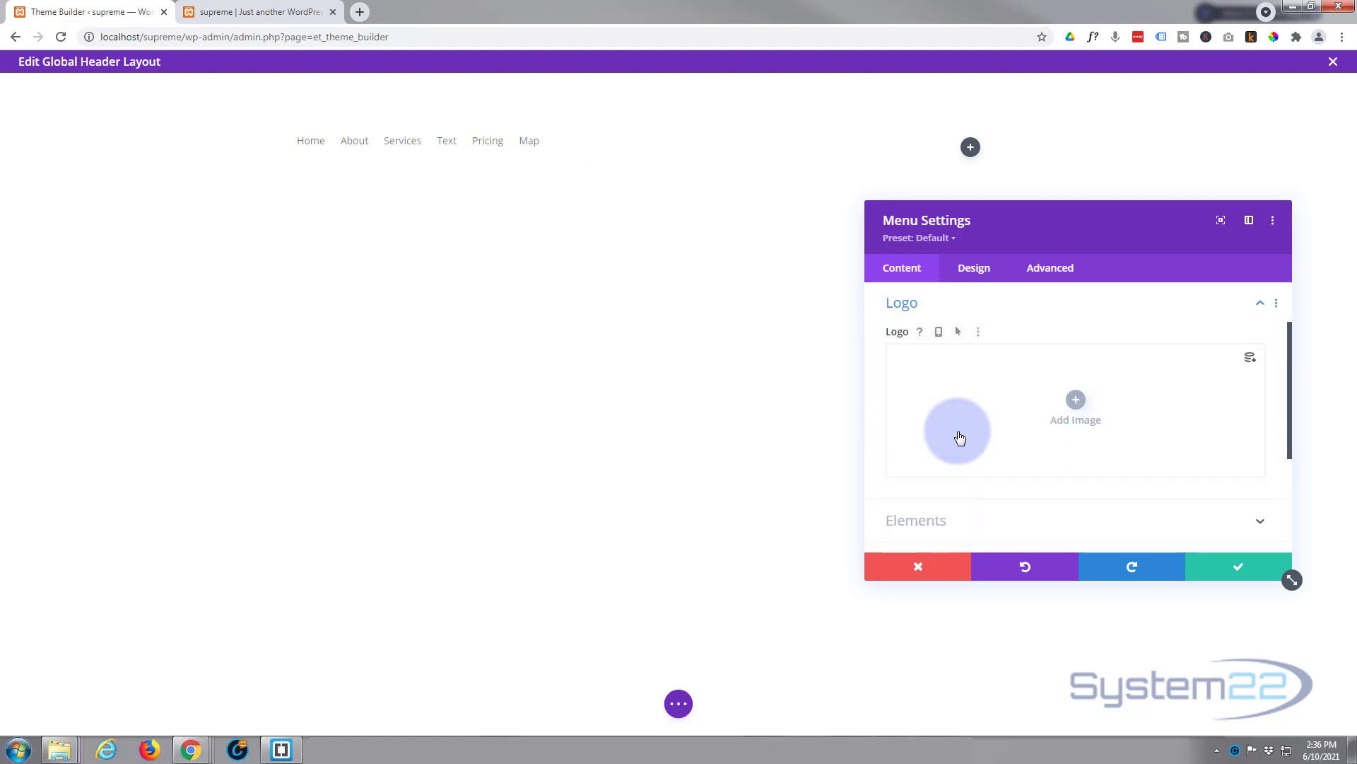
left_click(1069, 405)
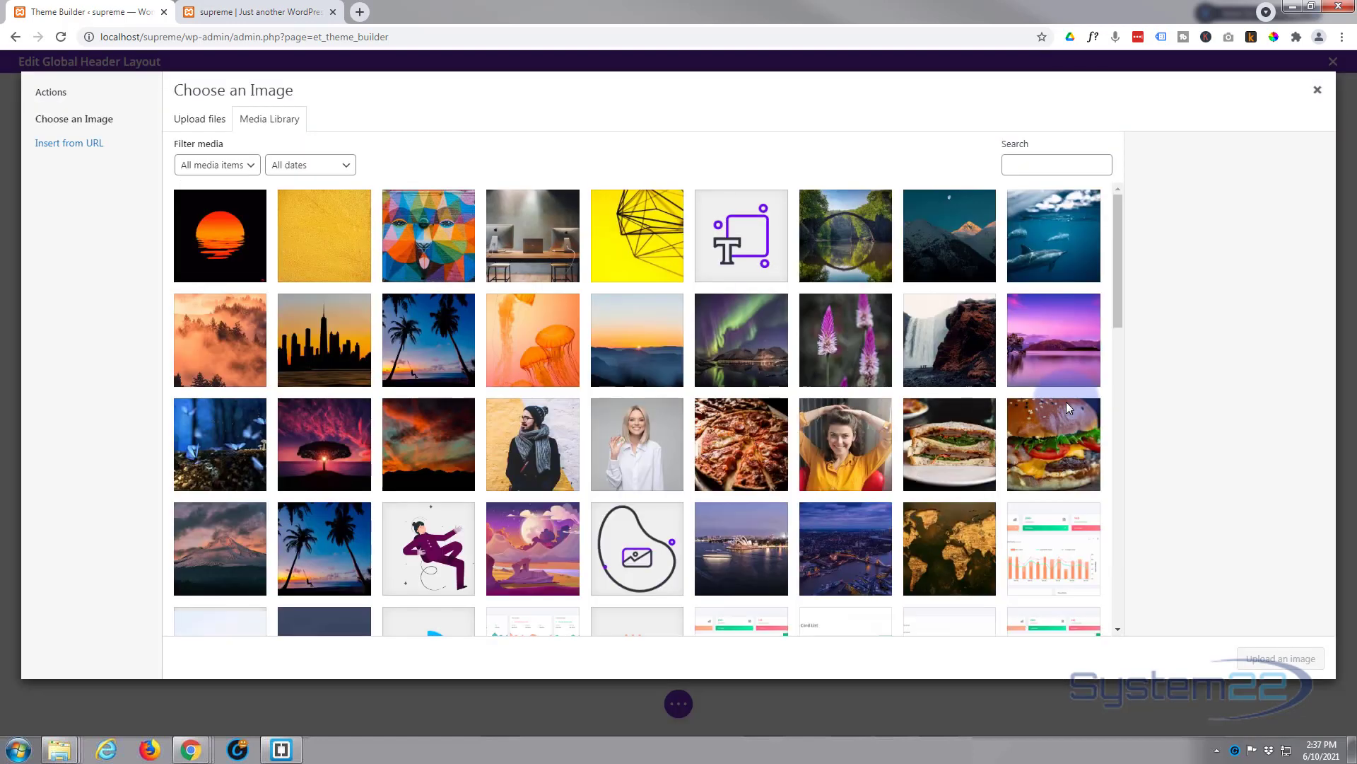
left_click(1113, 222)
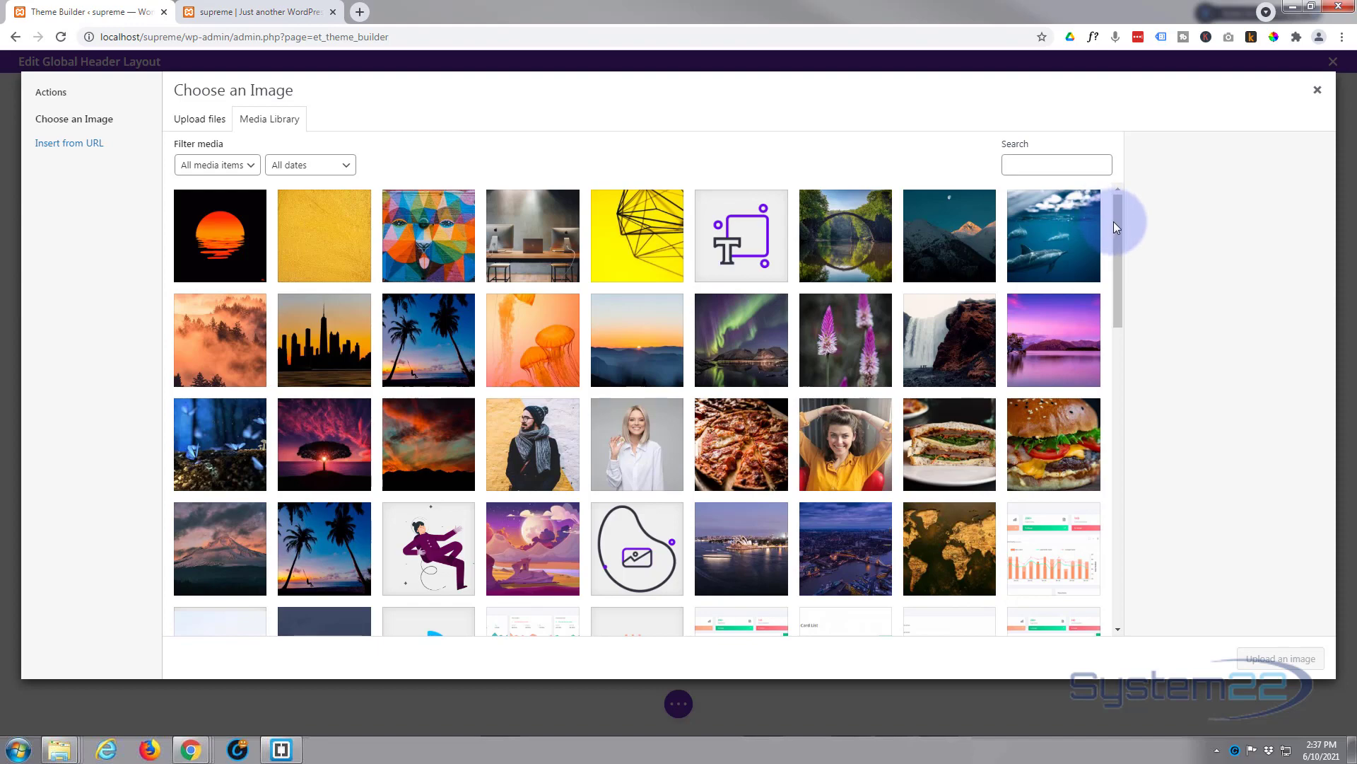
left_click_drag(1113, 222, 1130, 334)
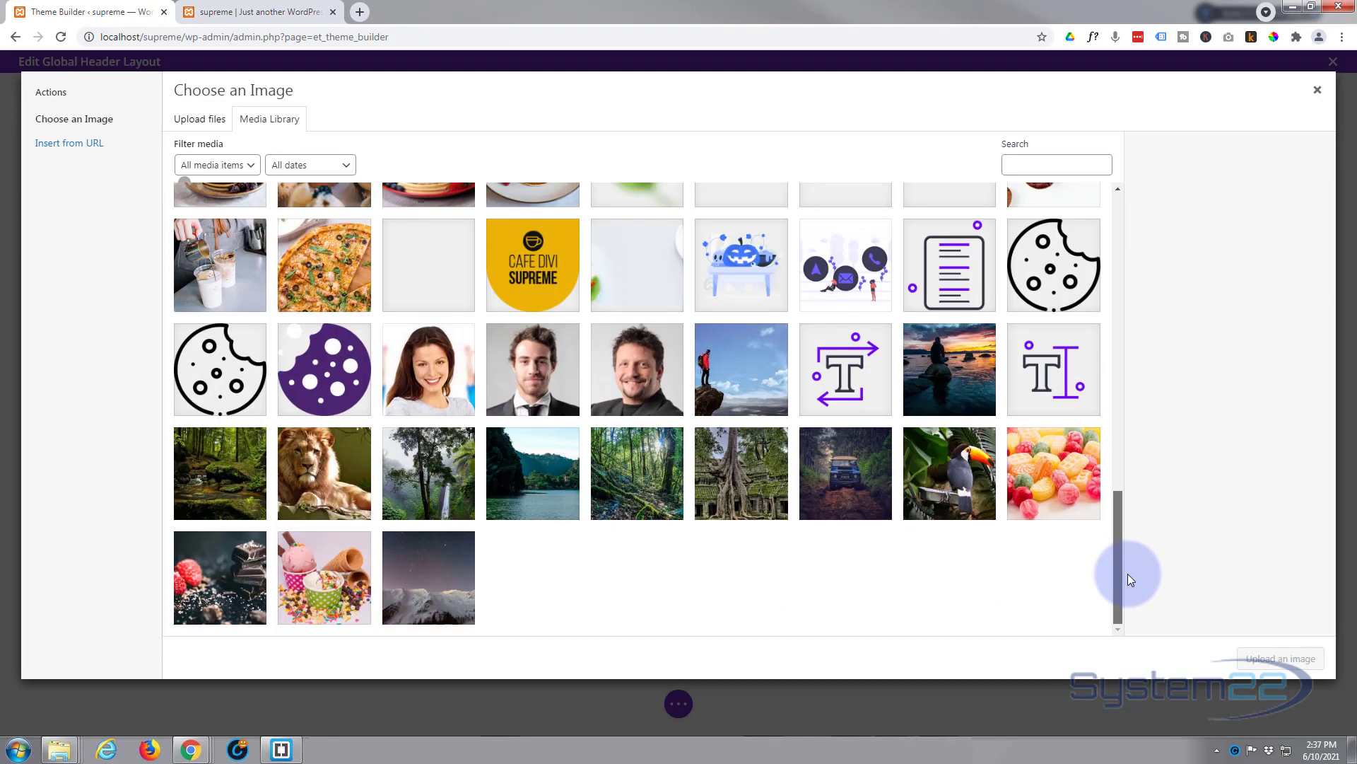
scroll(1127, 574, "down", 5)
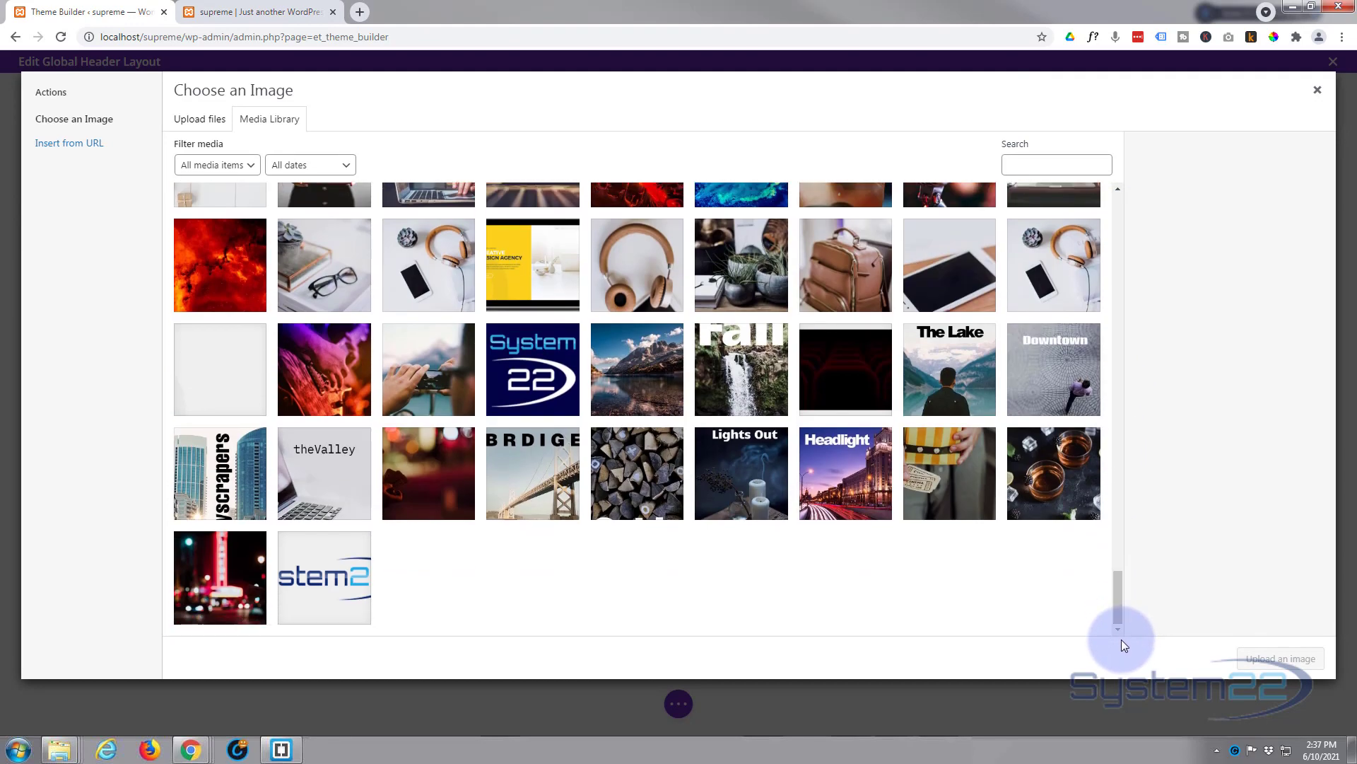
left_click(346, 560)
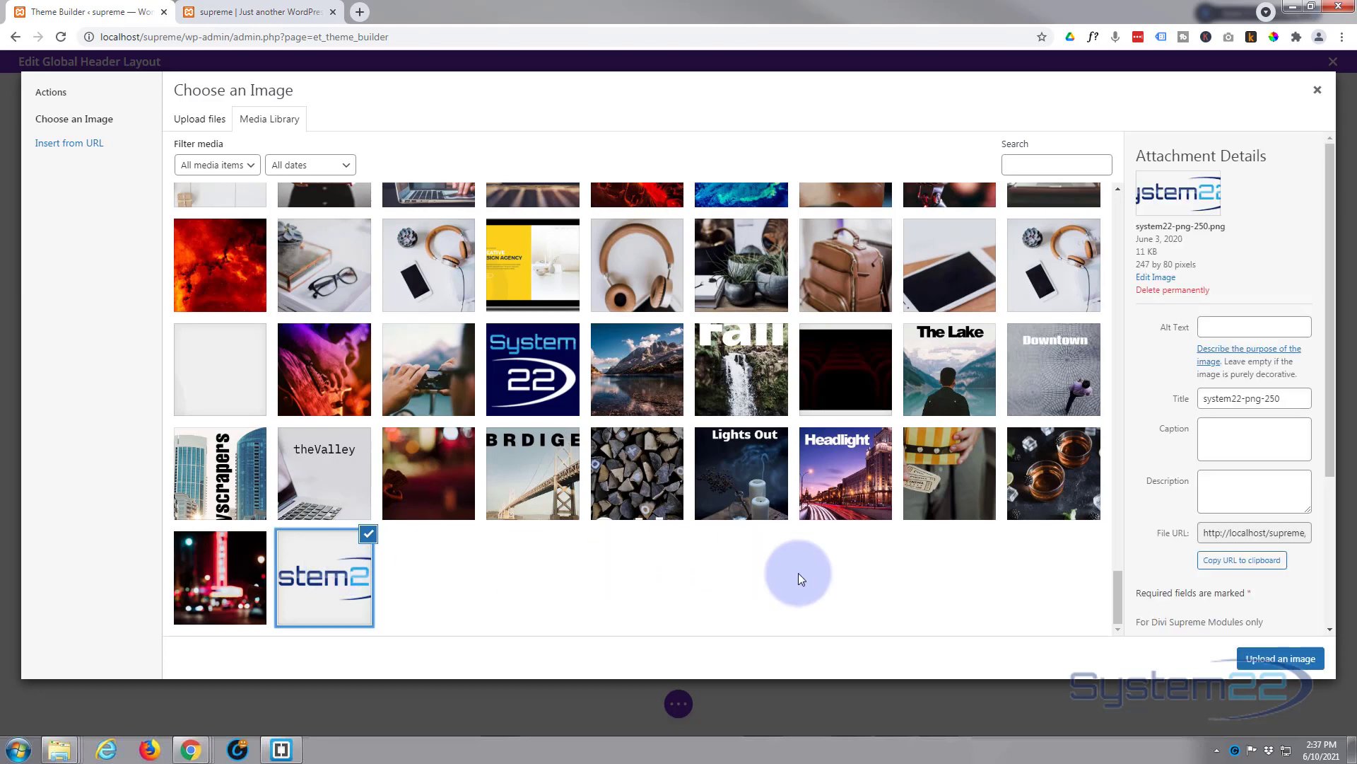
left_click(1257, 661)
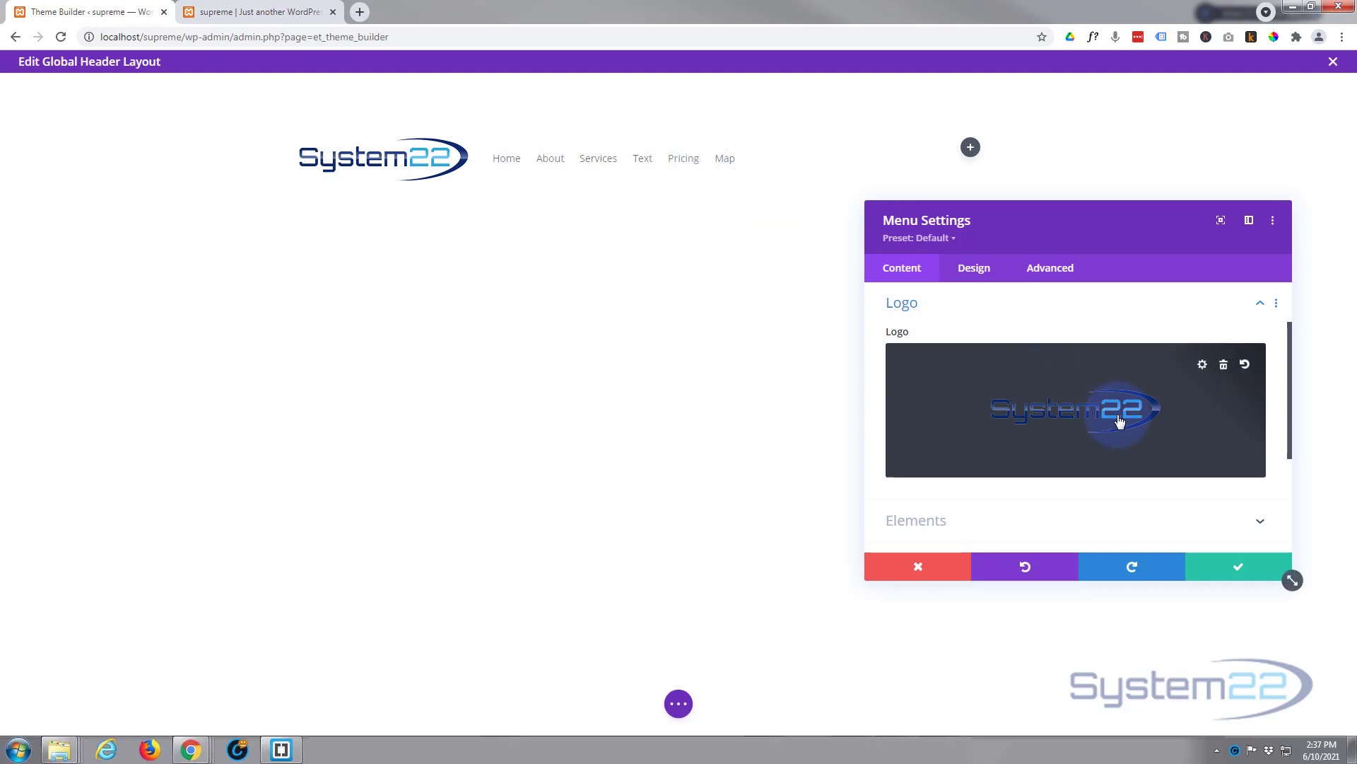
Step: Turn off the menu's cart and search icons in its Elements options
scroll(1040, 431, "down", 1)
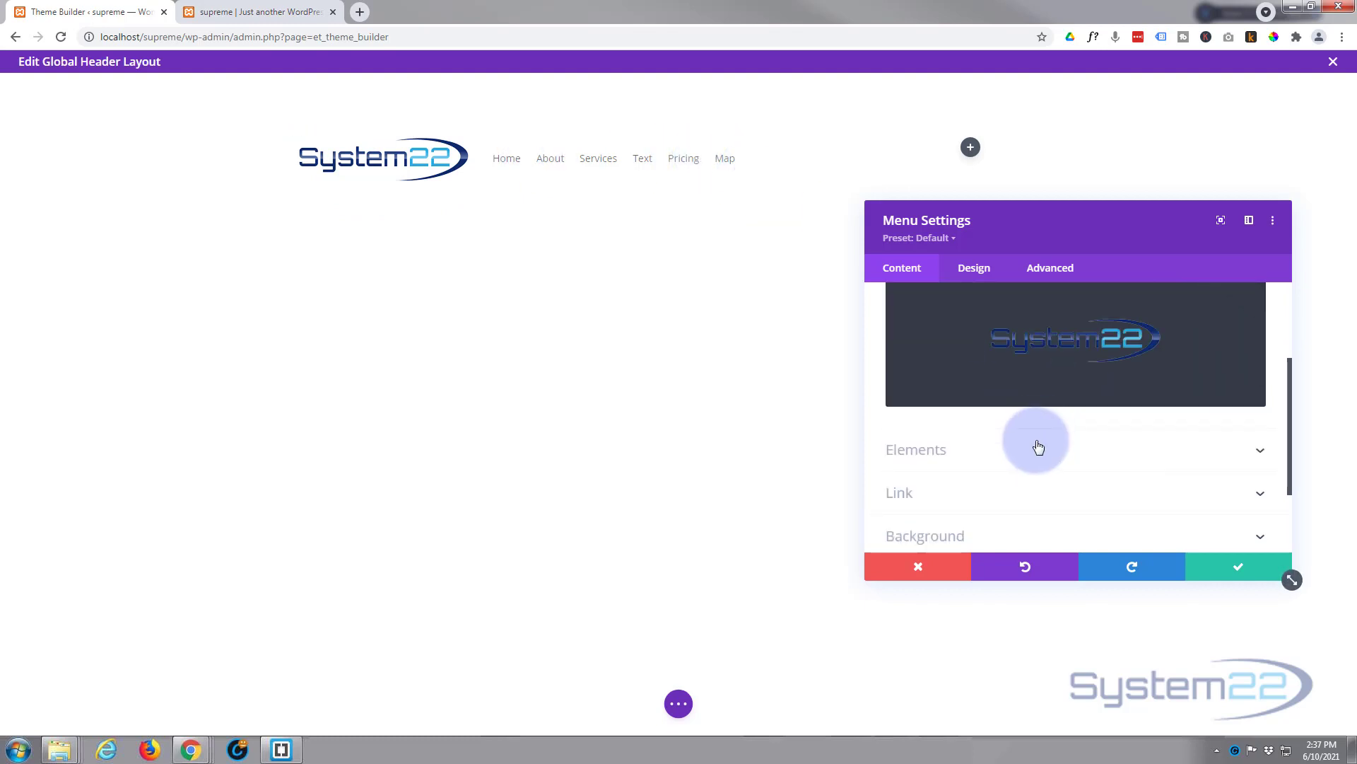
left_click(1059, 456)
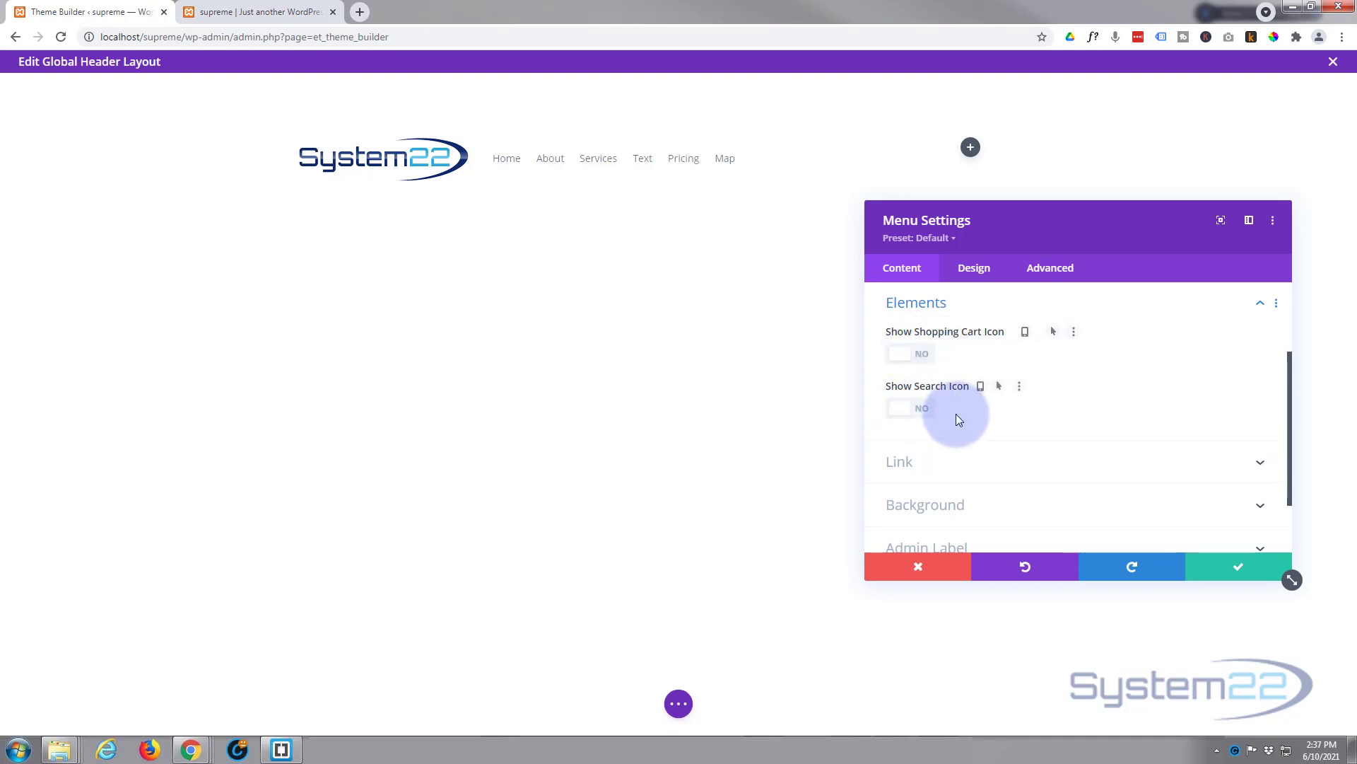
scroll(966, 450, "down", 1)
scroll(967, 454, "down", 2)
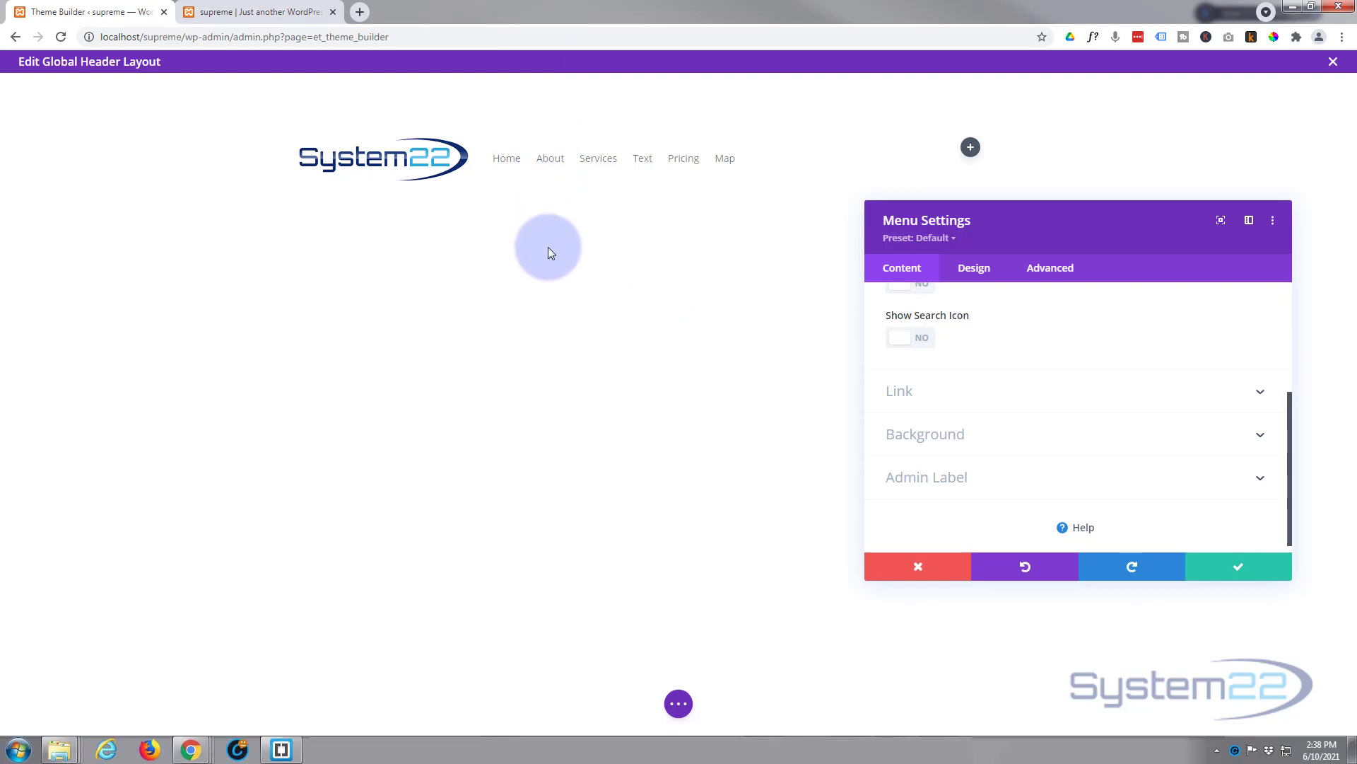
Step: Save the menu module, then set the header section's top and bottom padding to 0px
left_click(1228, 573)
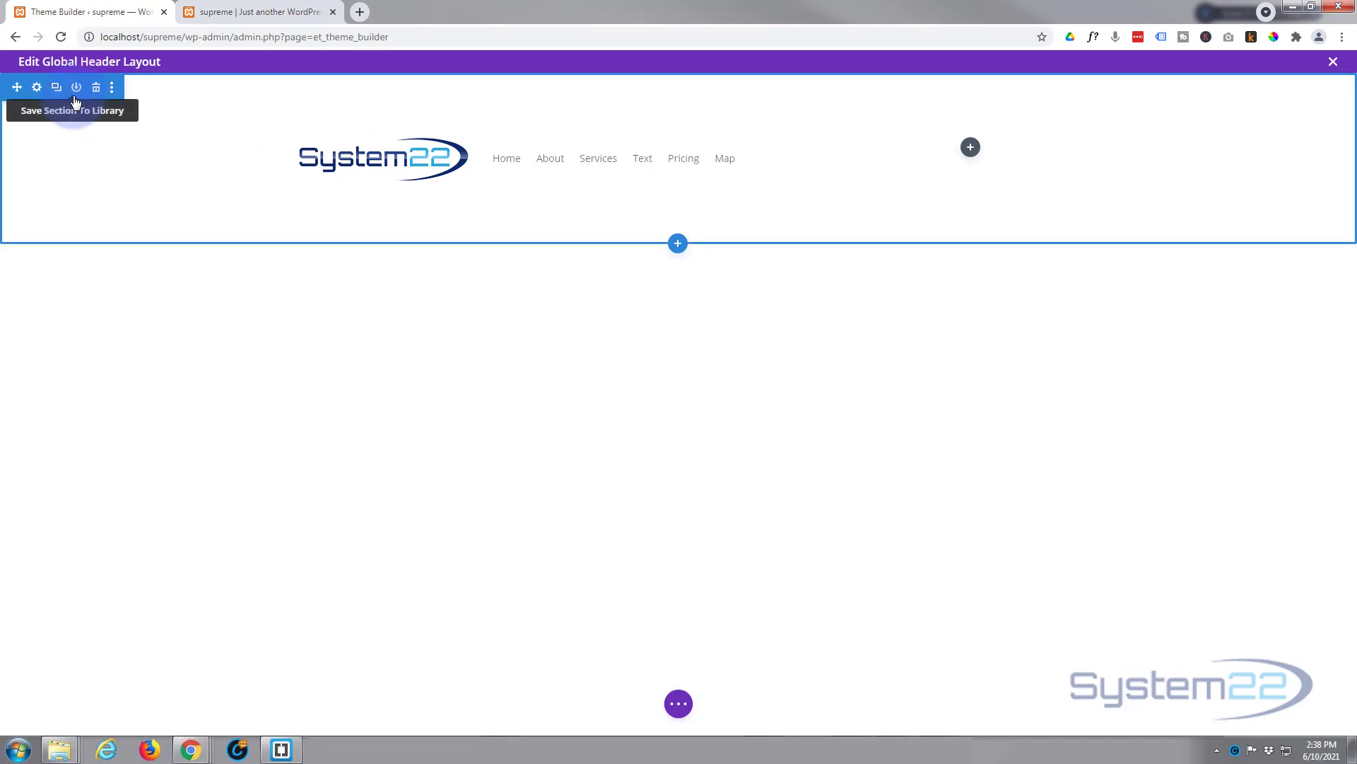
left_click(36, 91)
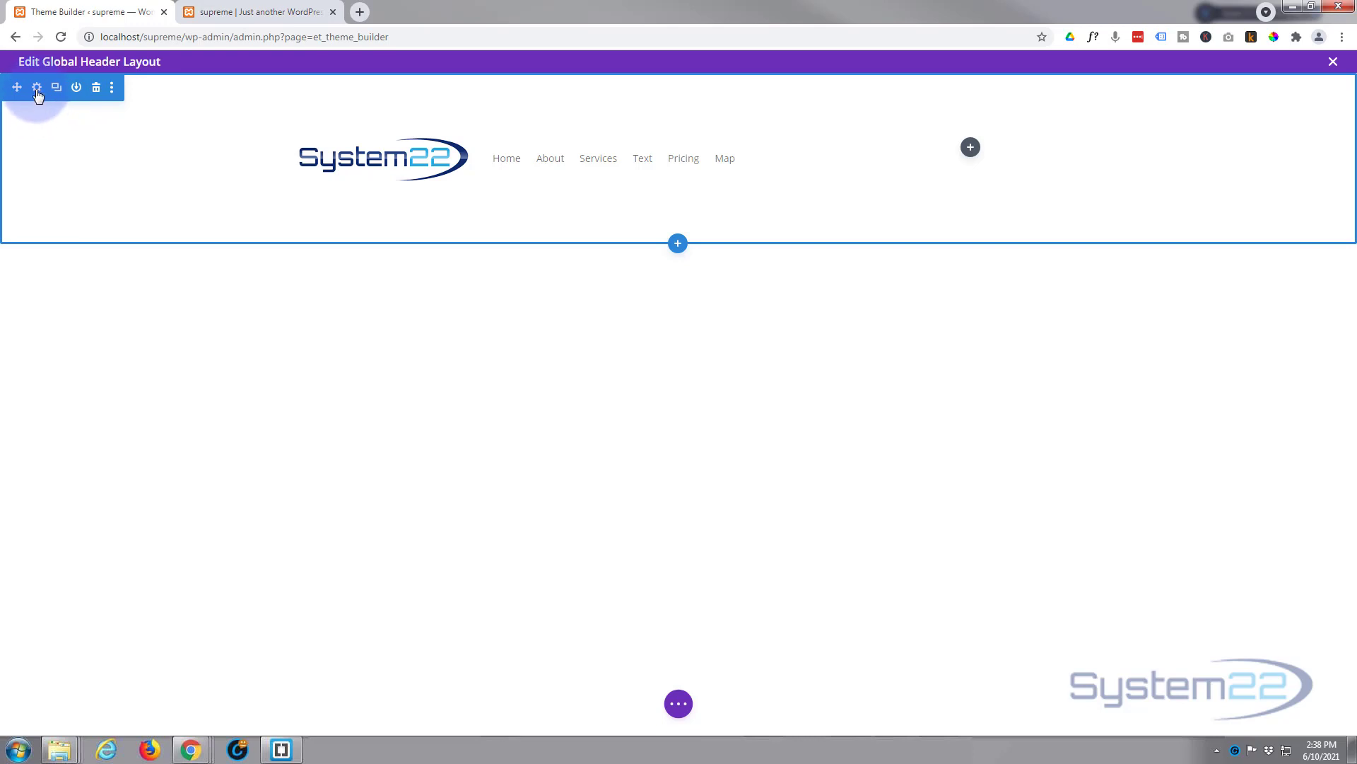
left_click(36, 89)
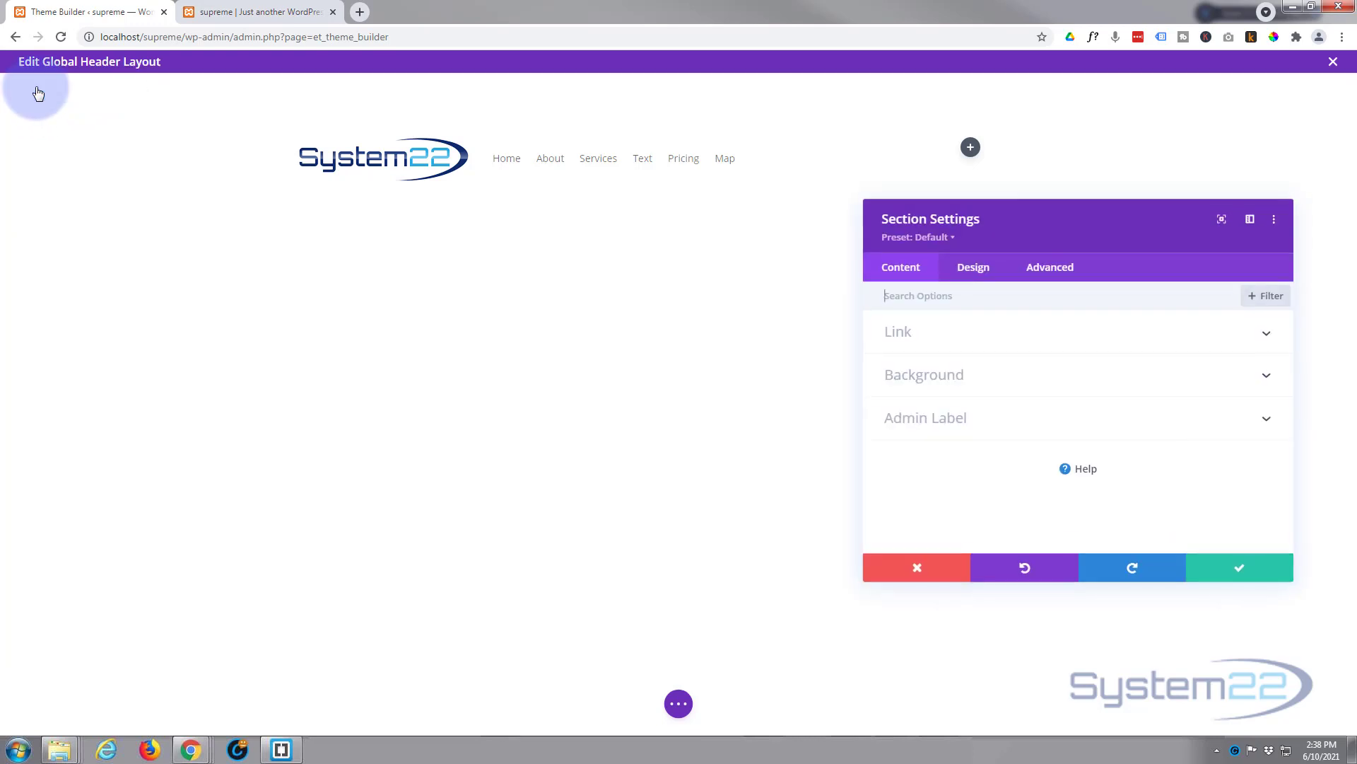
left_click(990, 271)
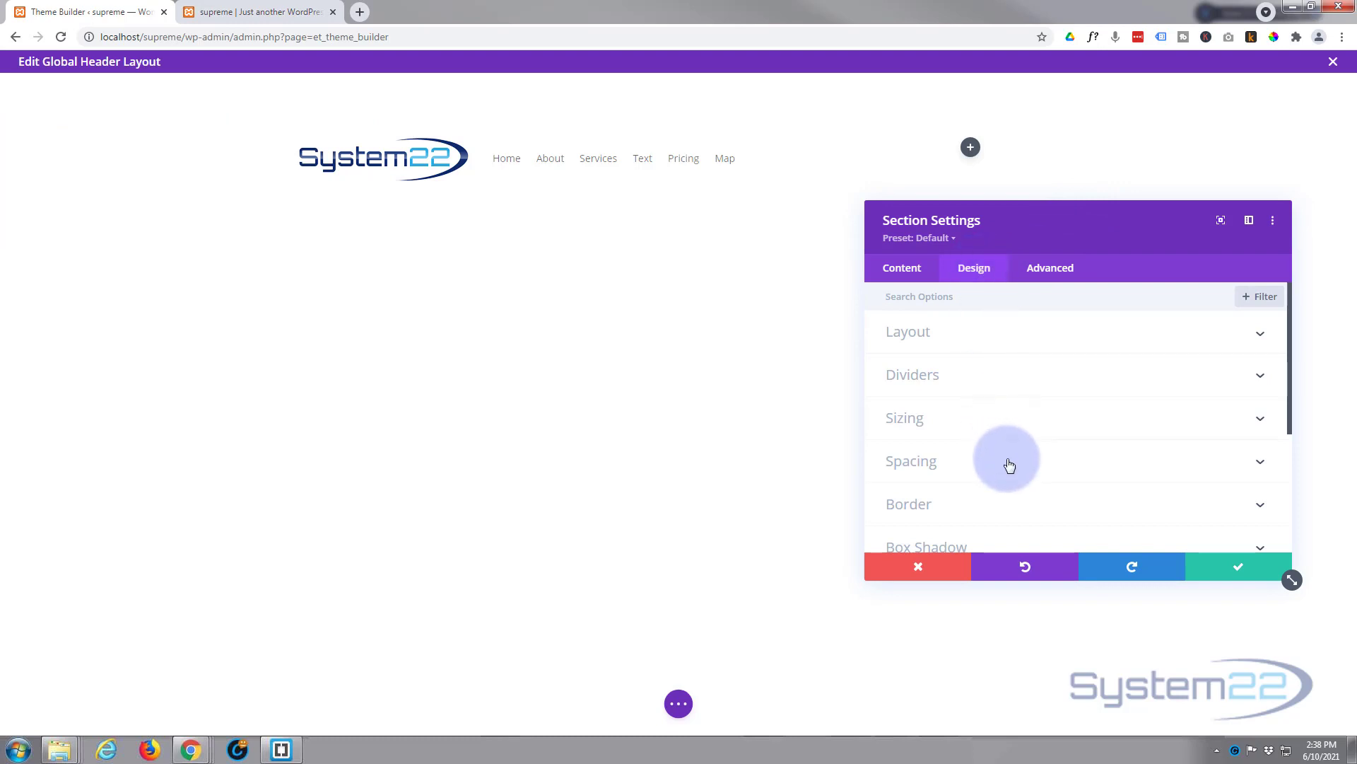
left_click(1009, 461)
left_click(932, 426)
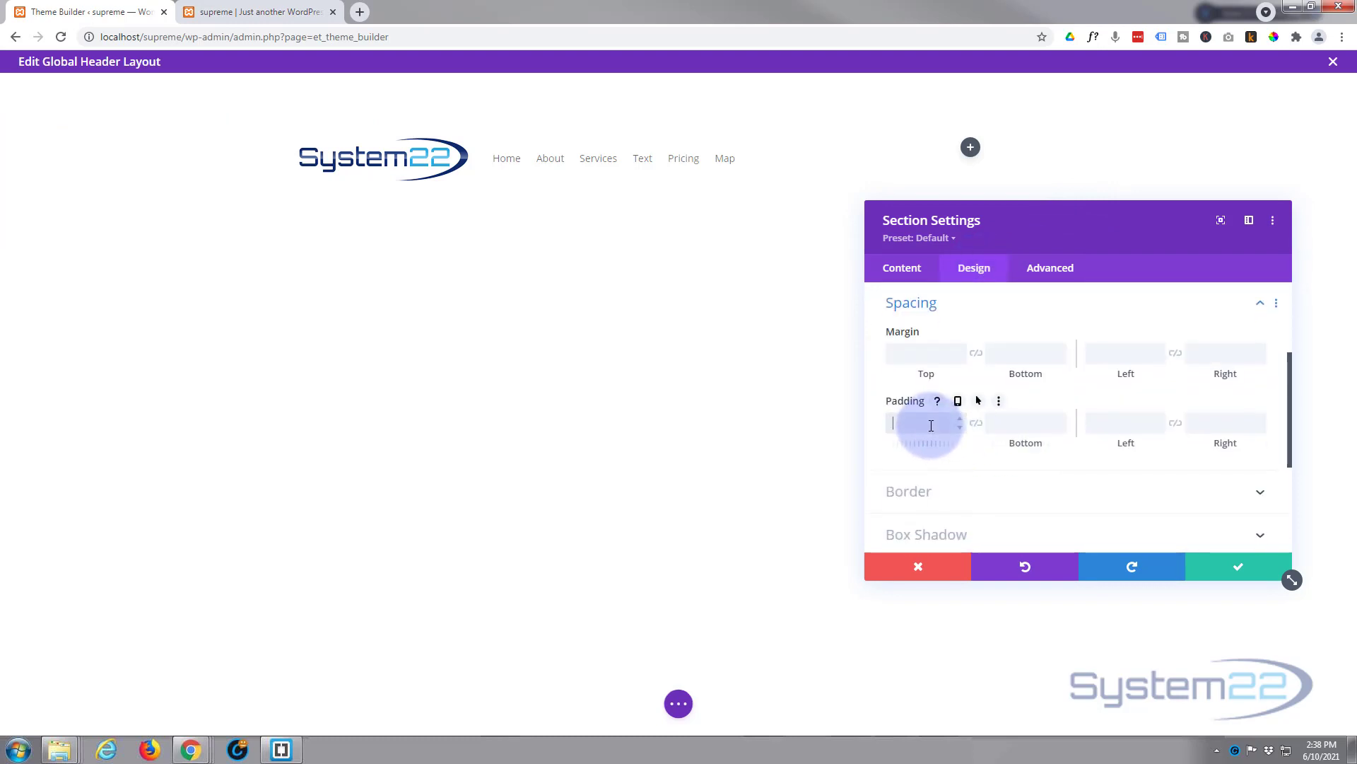
left_click(974, 424)
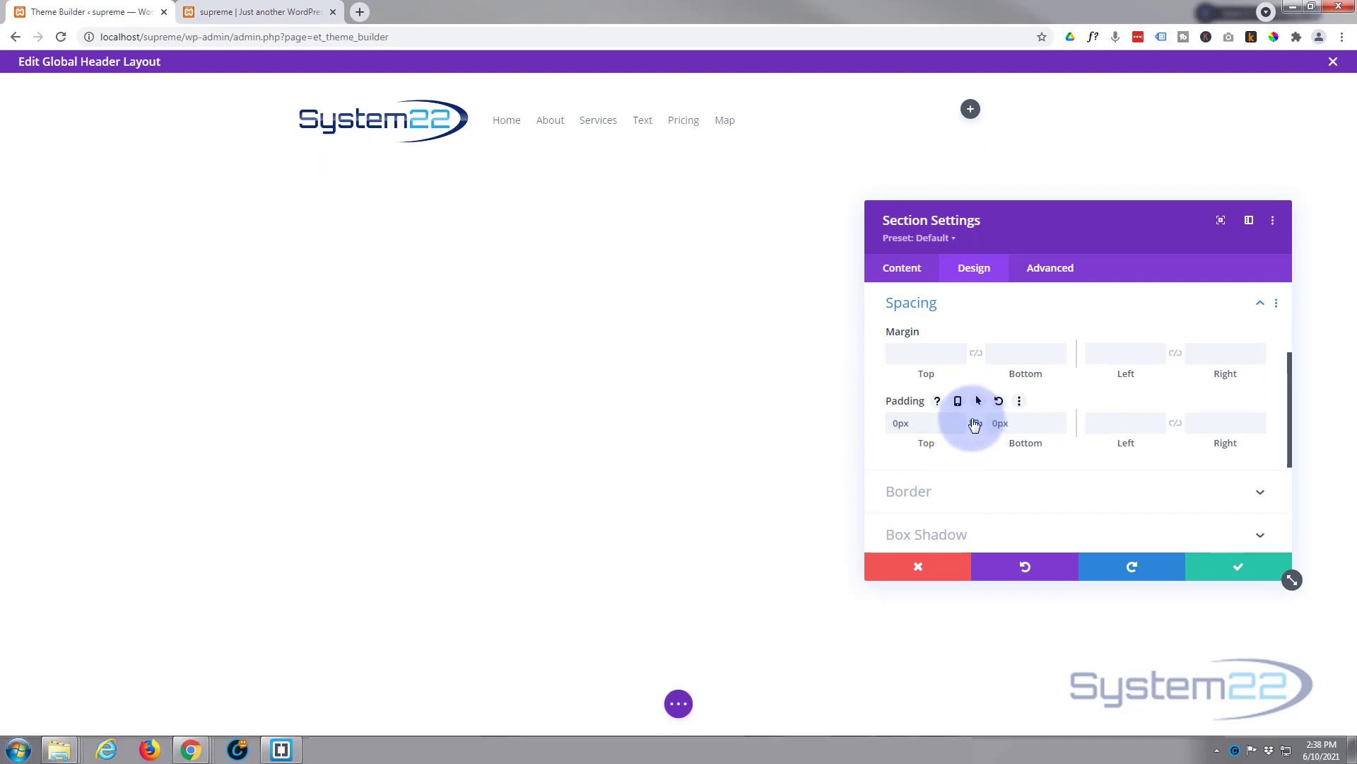
left_click(973, 424)
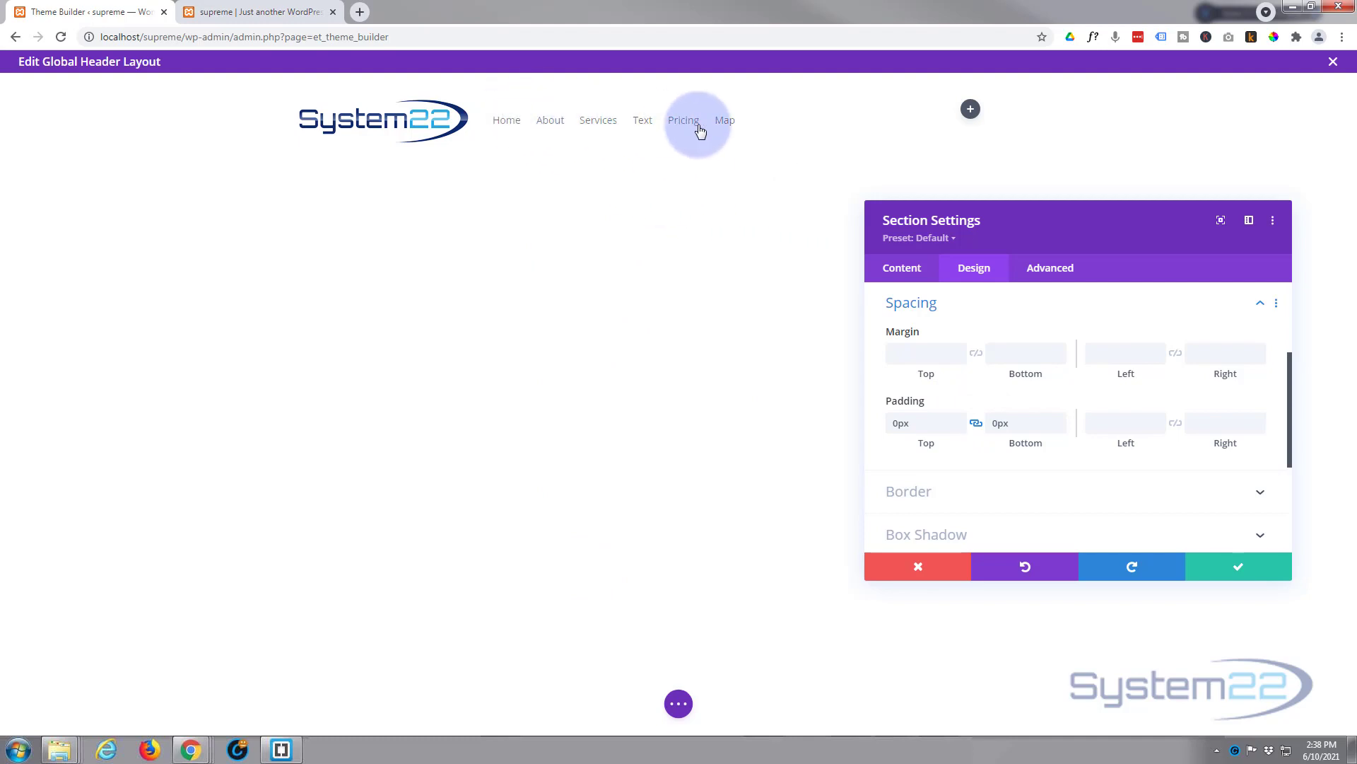
Step: Set the section's Scroll Effects Sticky Position to Stick to Top and save the section settings
left_click(1058, 277)
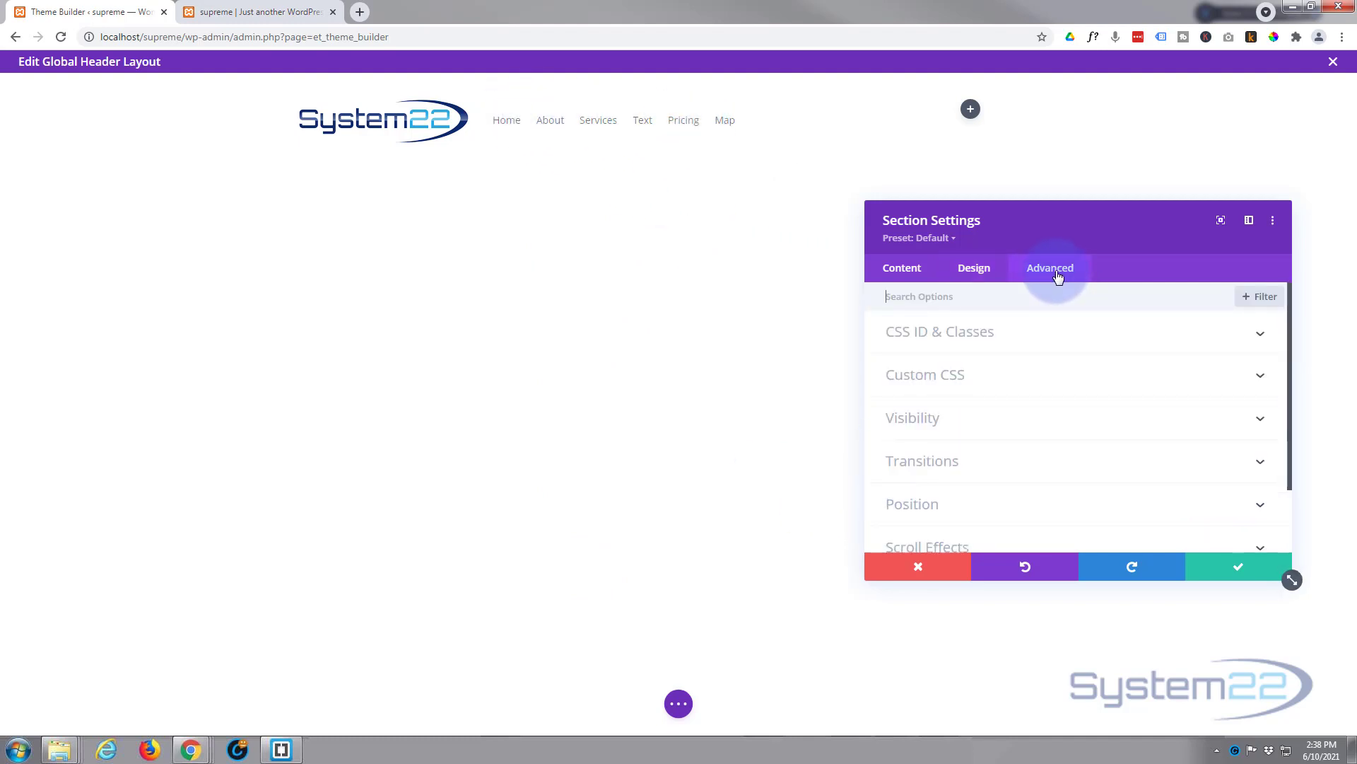
scroll(1054, 431, "down", 2)
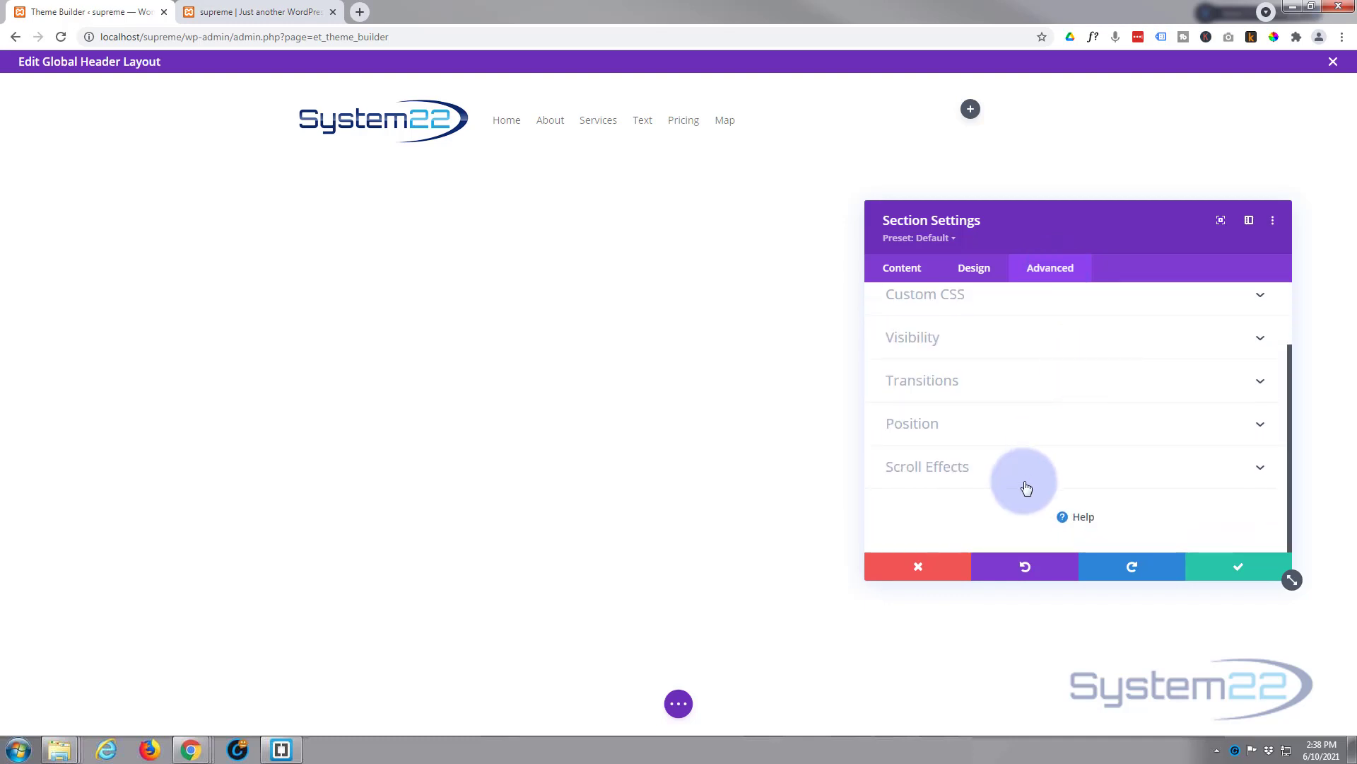
left_click(1025, 481)
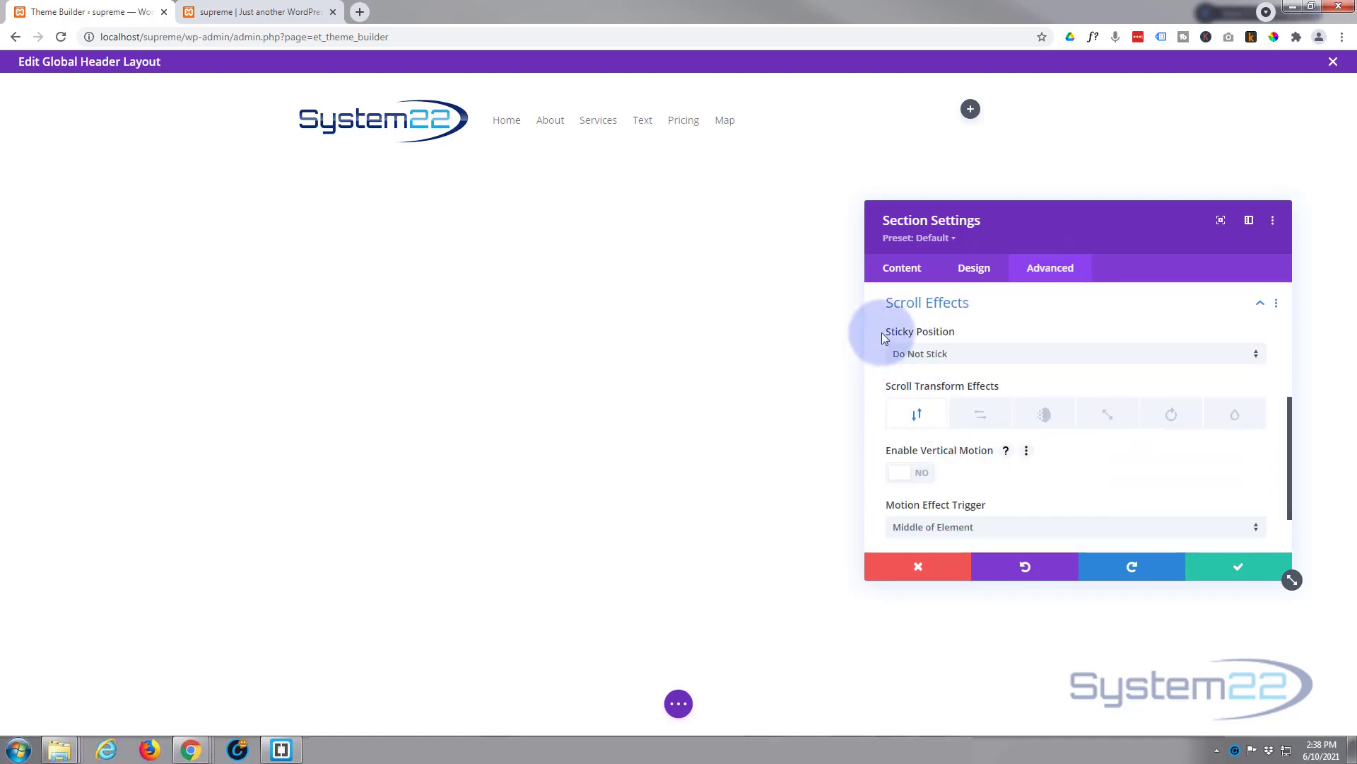
left_click(976, 360)
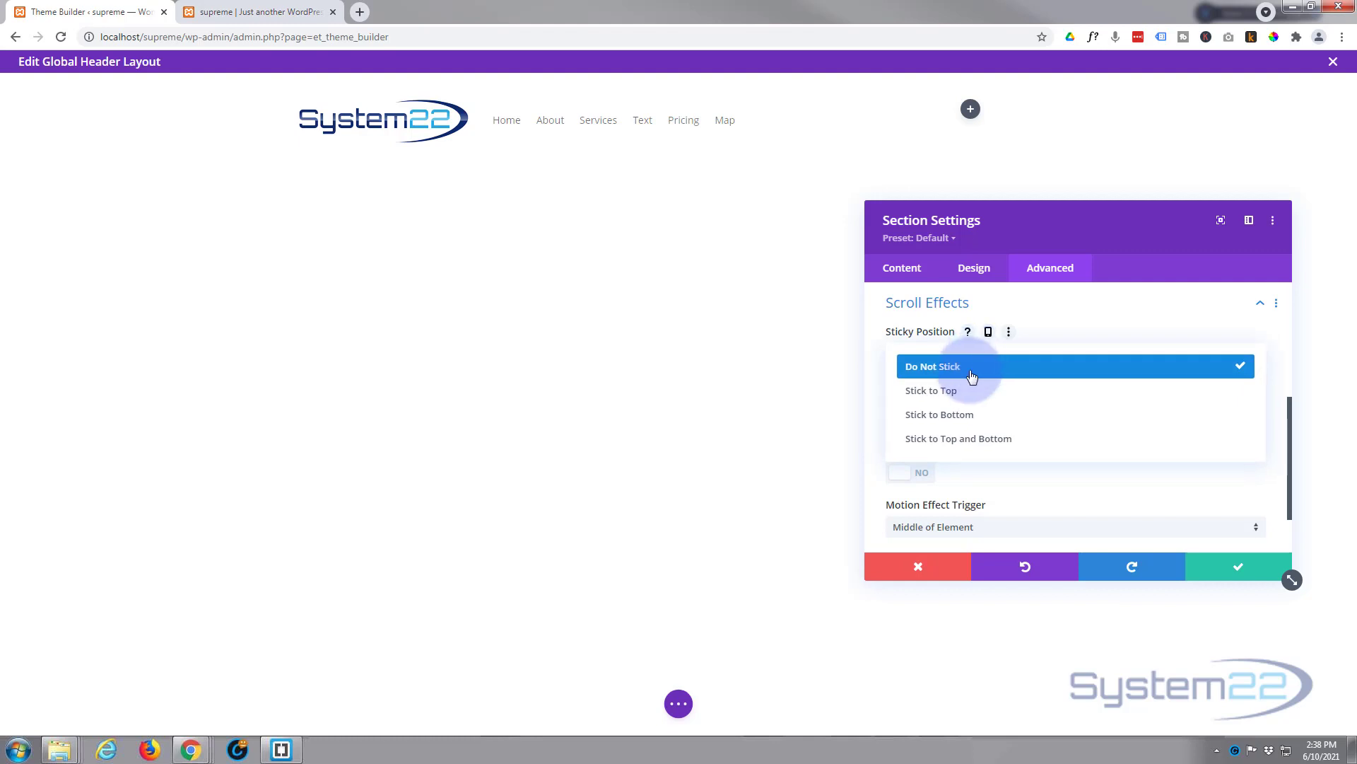
left_click(956, 396)
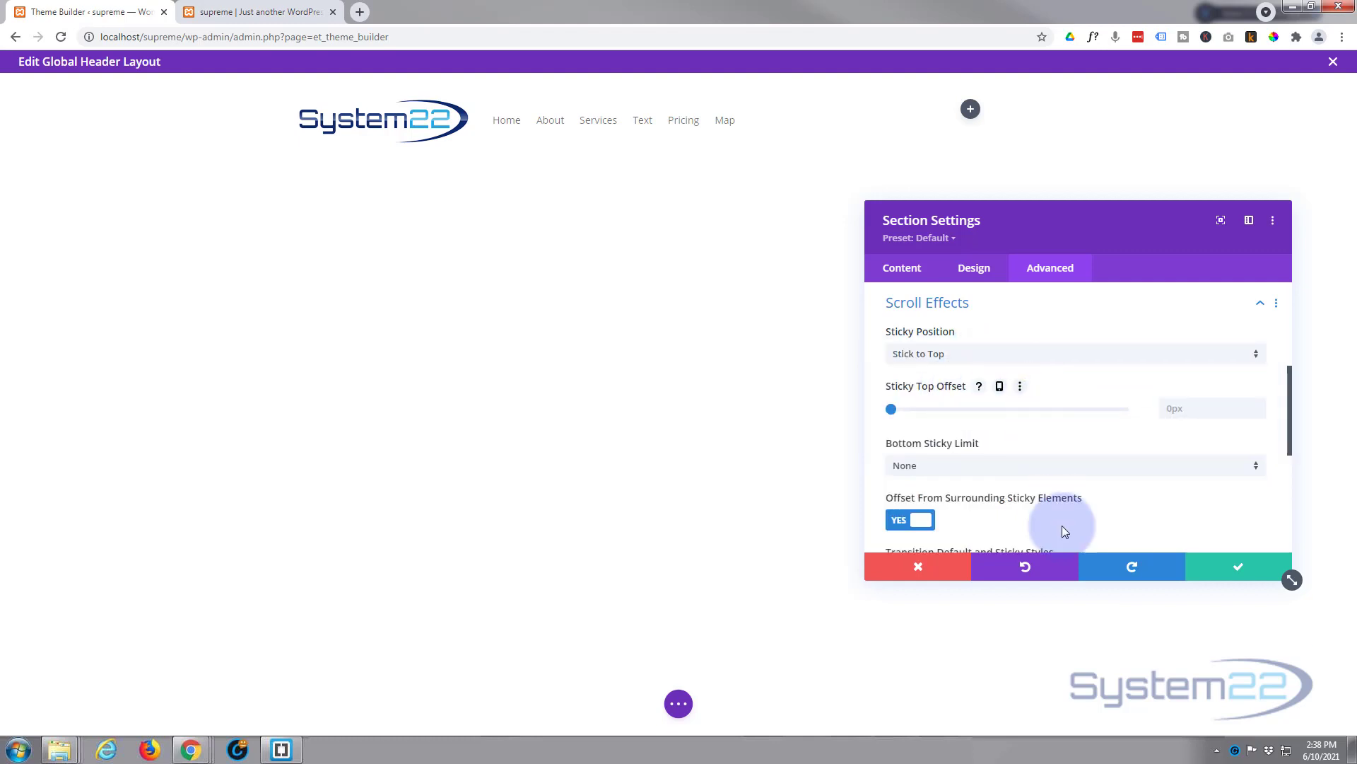
left_click(1223, 569)
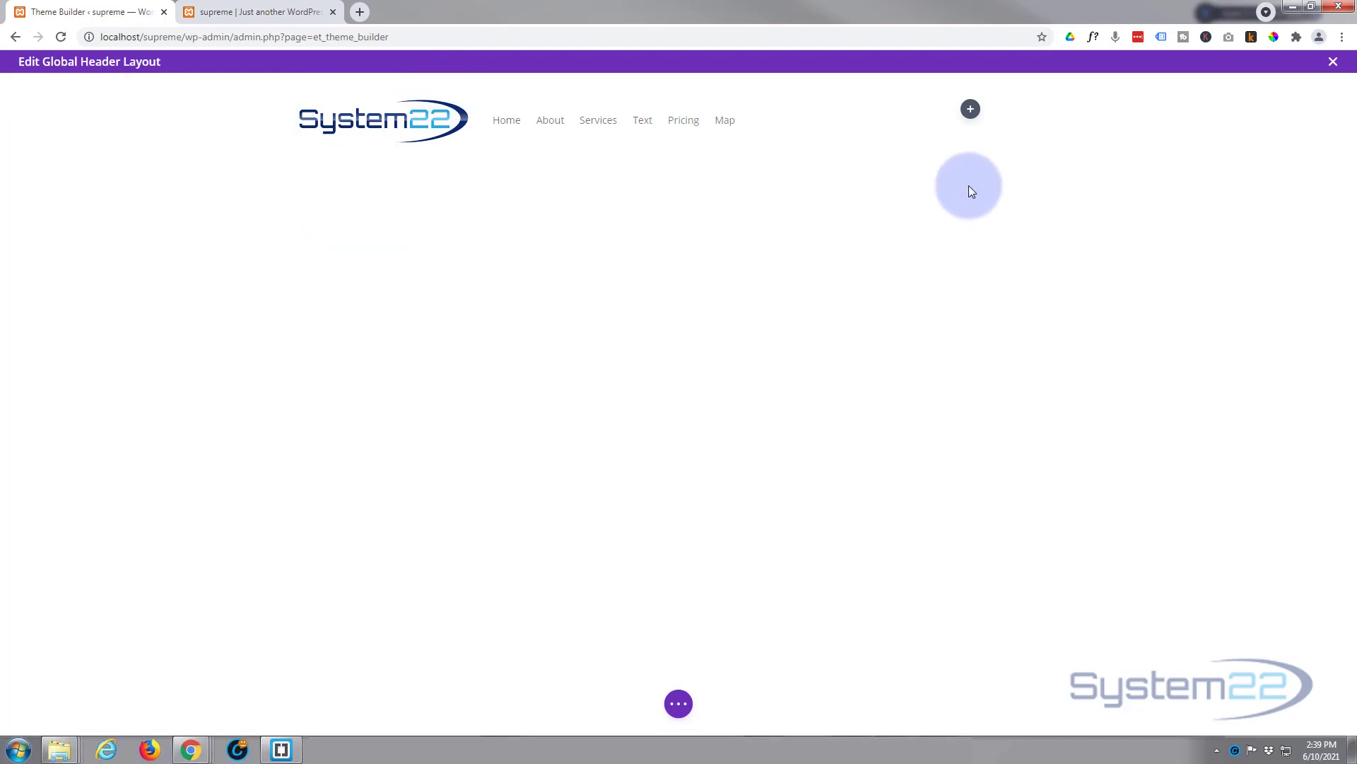
Step: Add a Button module to the header's right column and change its text to Contact
left_click(972, 111)
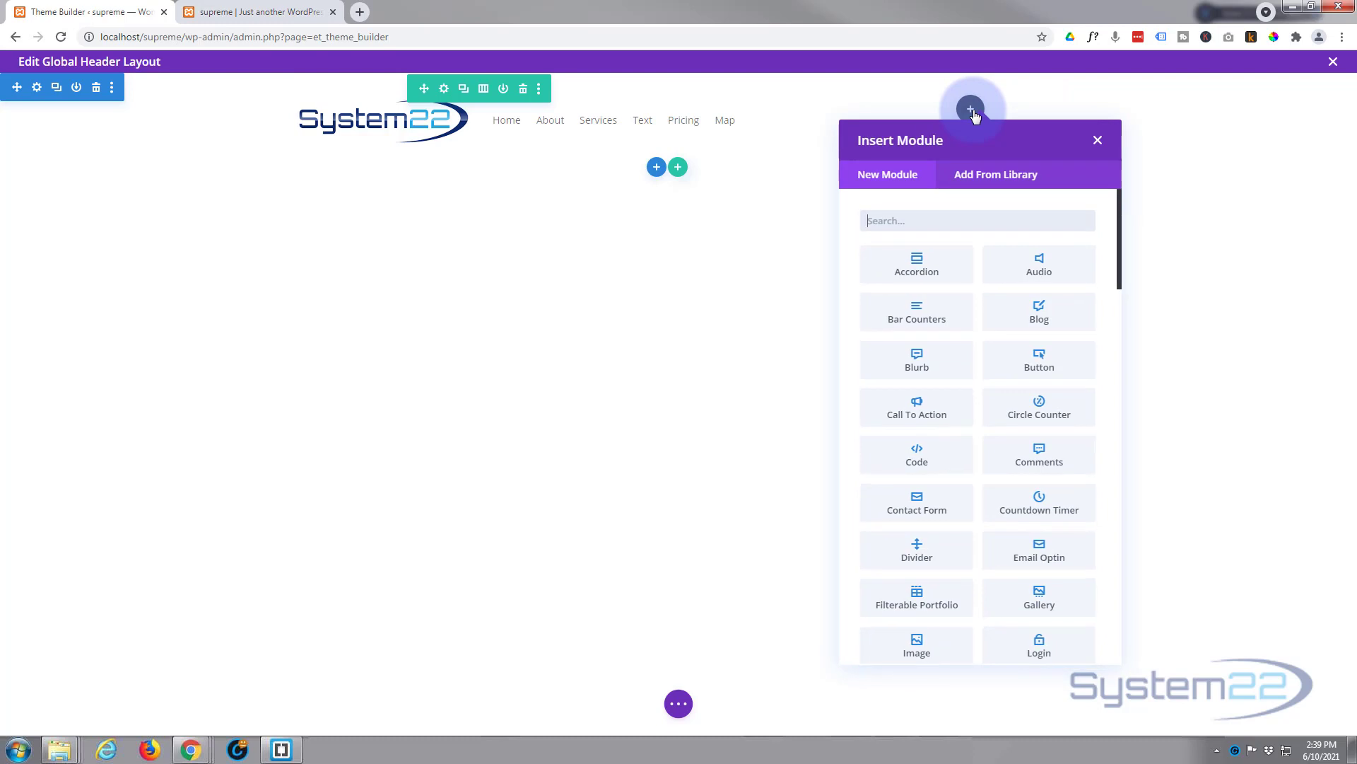
left_click(1037, 366)
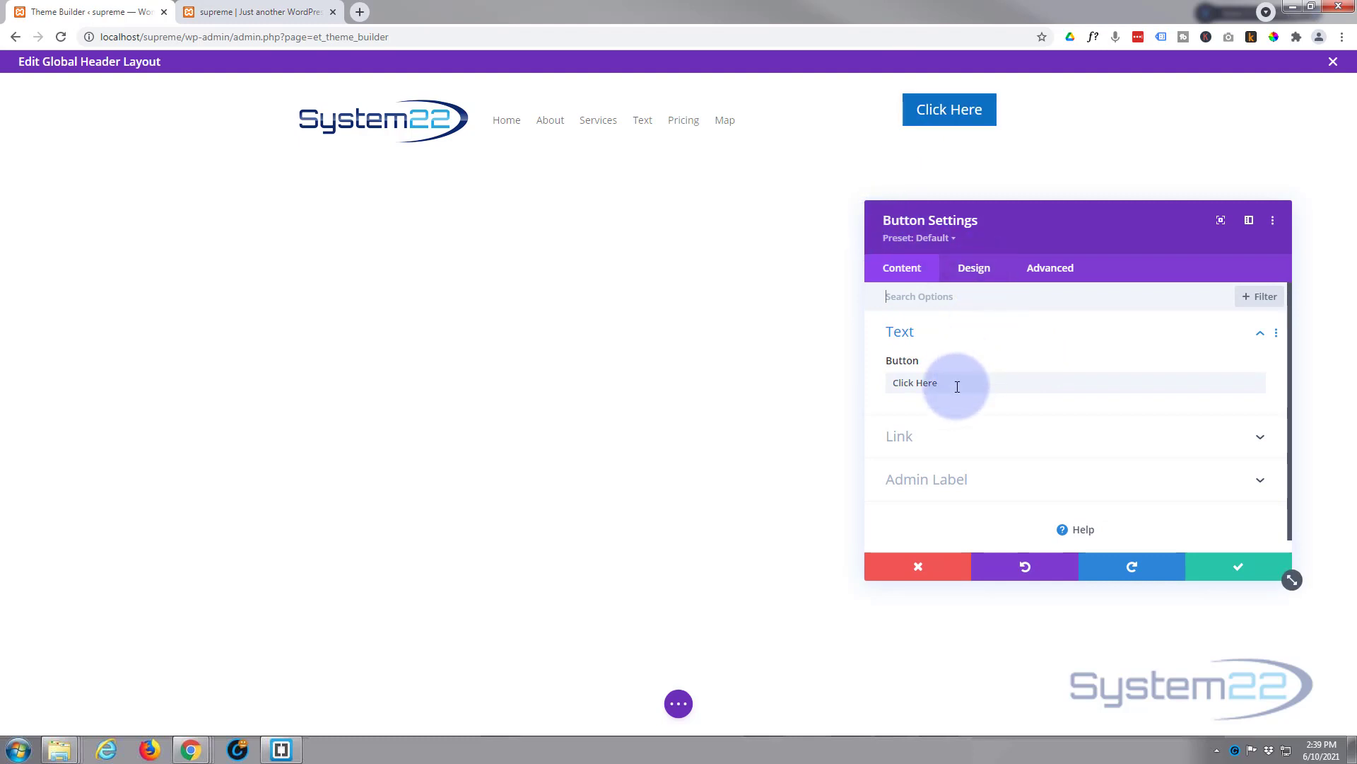
left_click_drag(948, 382, 850, 381)
type("Contact")
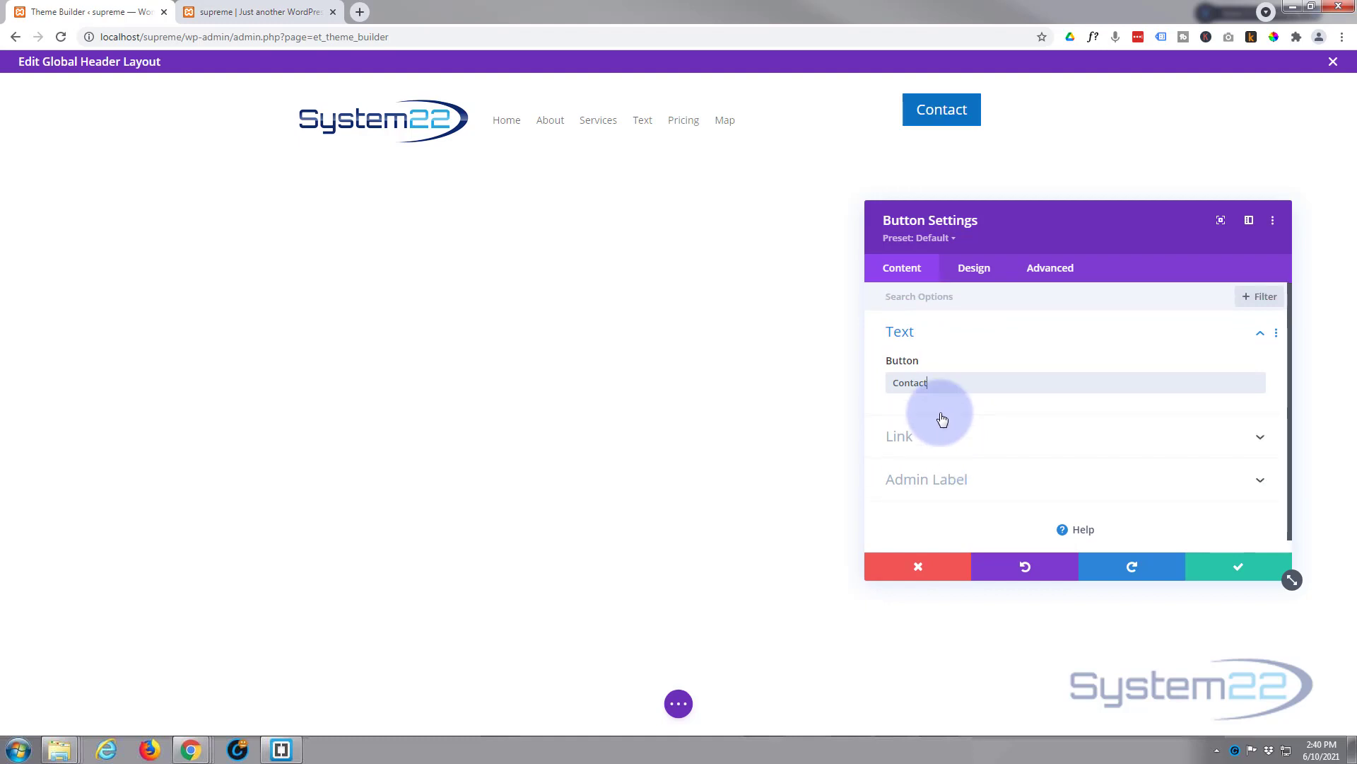
Step: Set the Contact button's alignment to left
left_click(976, 272)
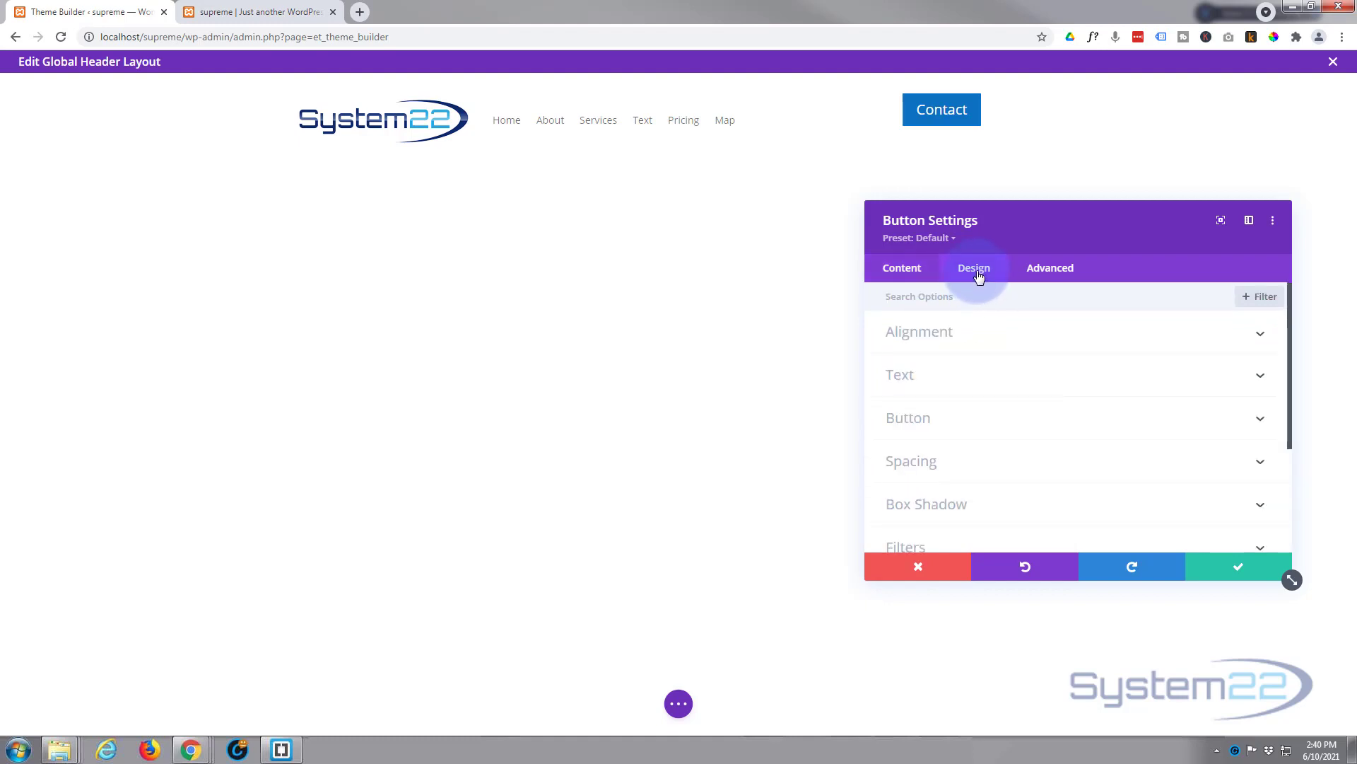
left_click(997, 338)
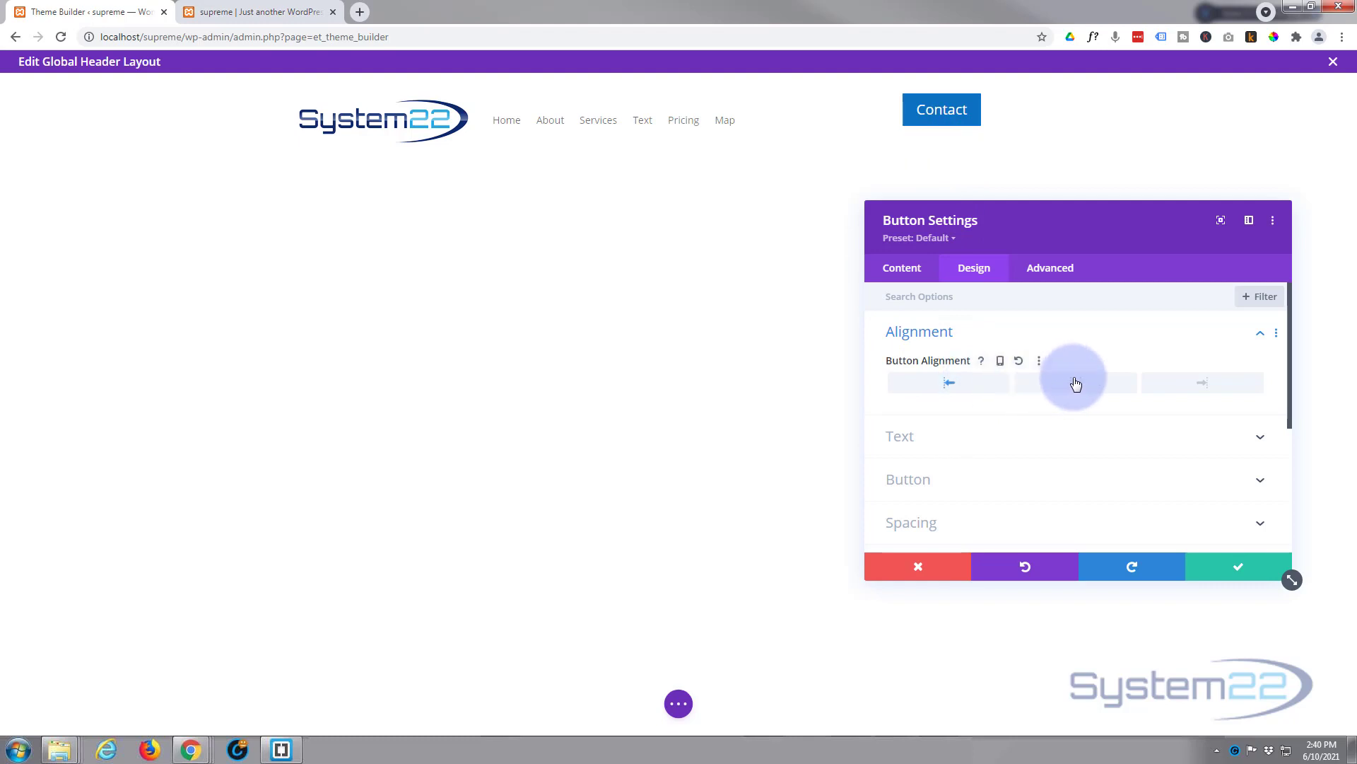
left_click(1201, 383)
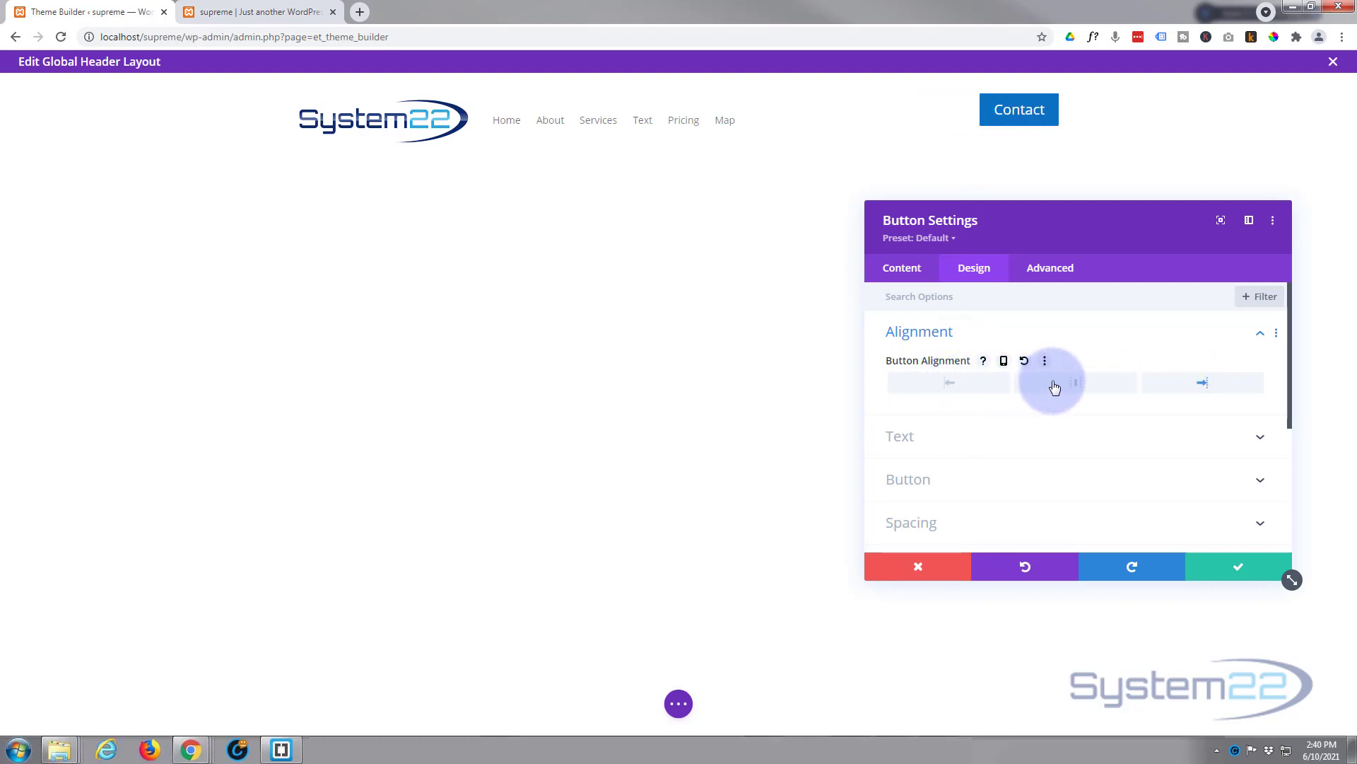
left_click(970, 391)
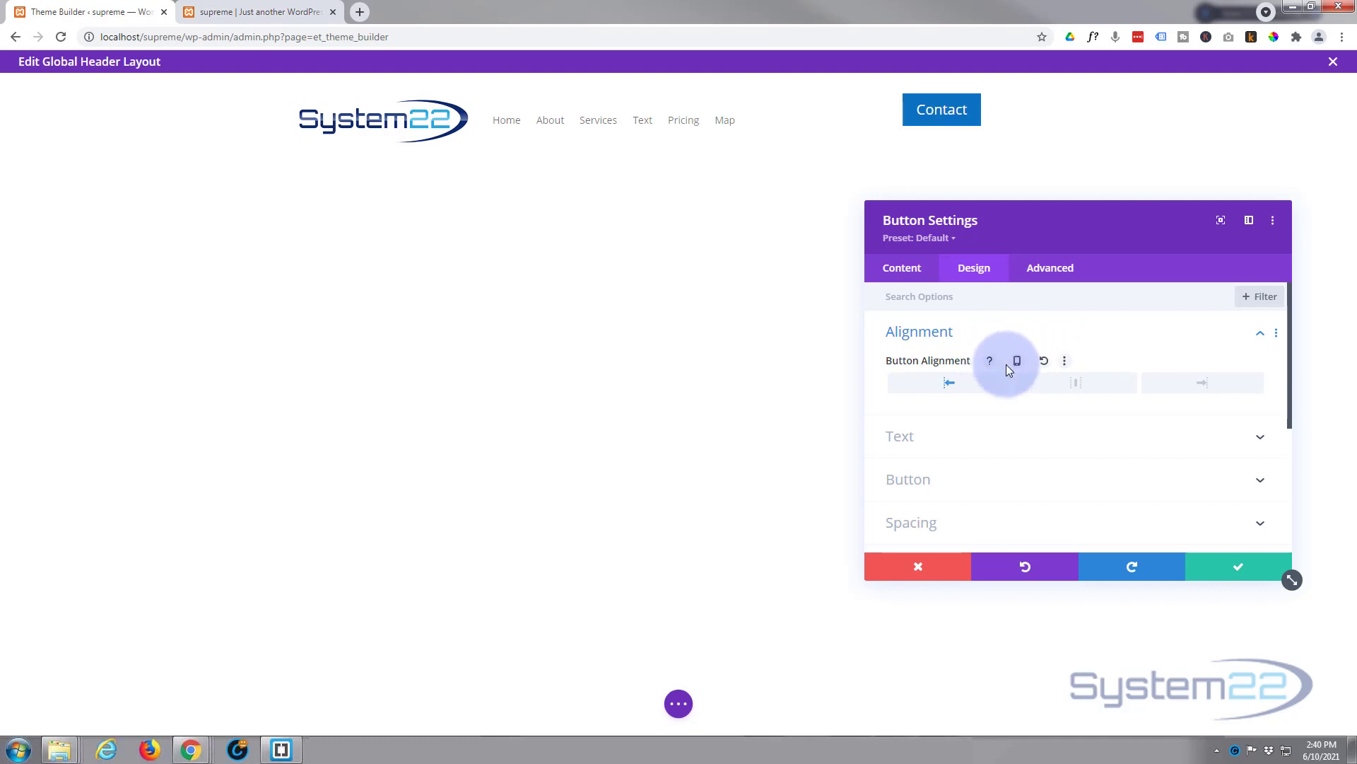
Step: Make Button Alignment responsive and center the Contact button on tablet and phone
left_click(1004, 361)
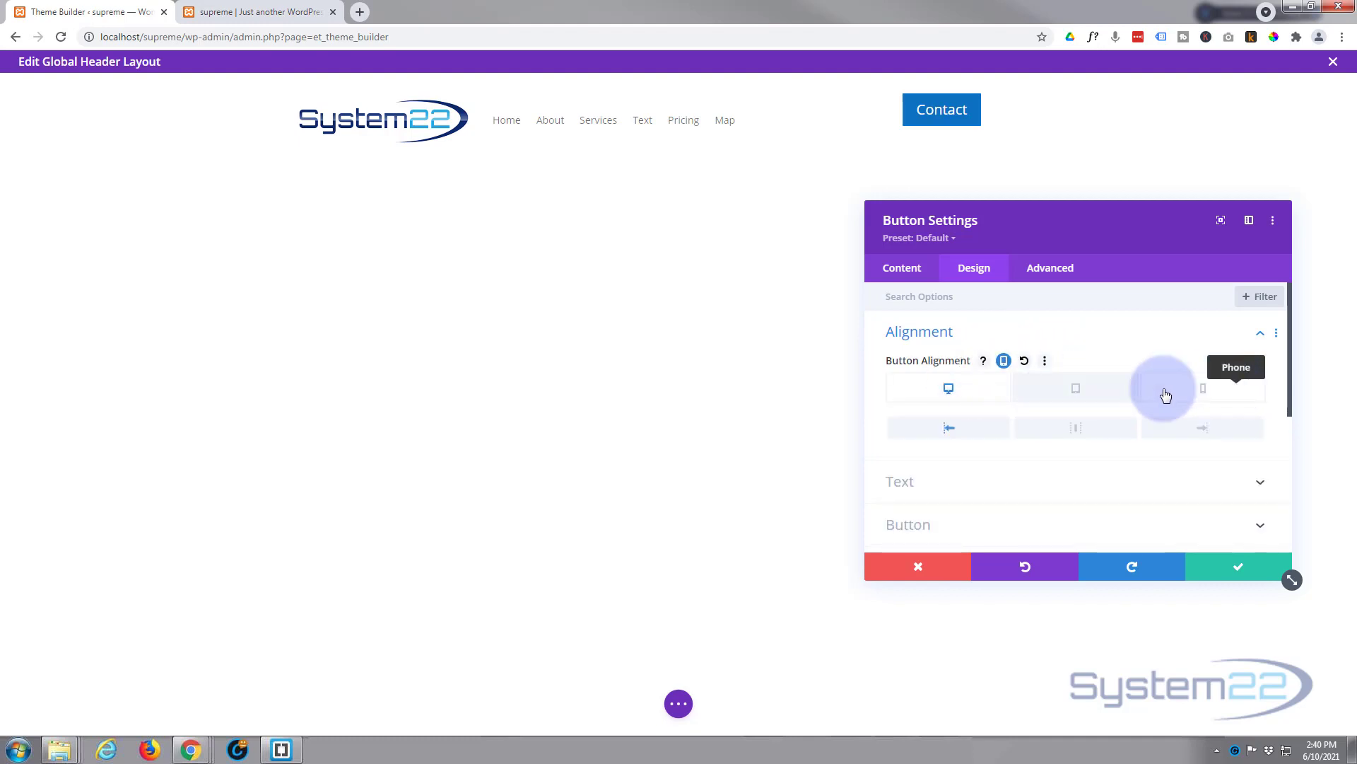
left_click(1074, 391)
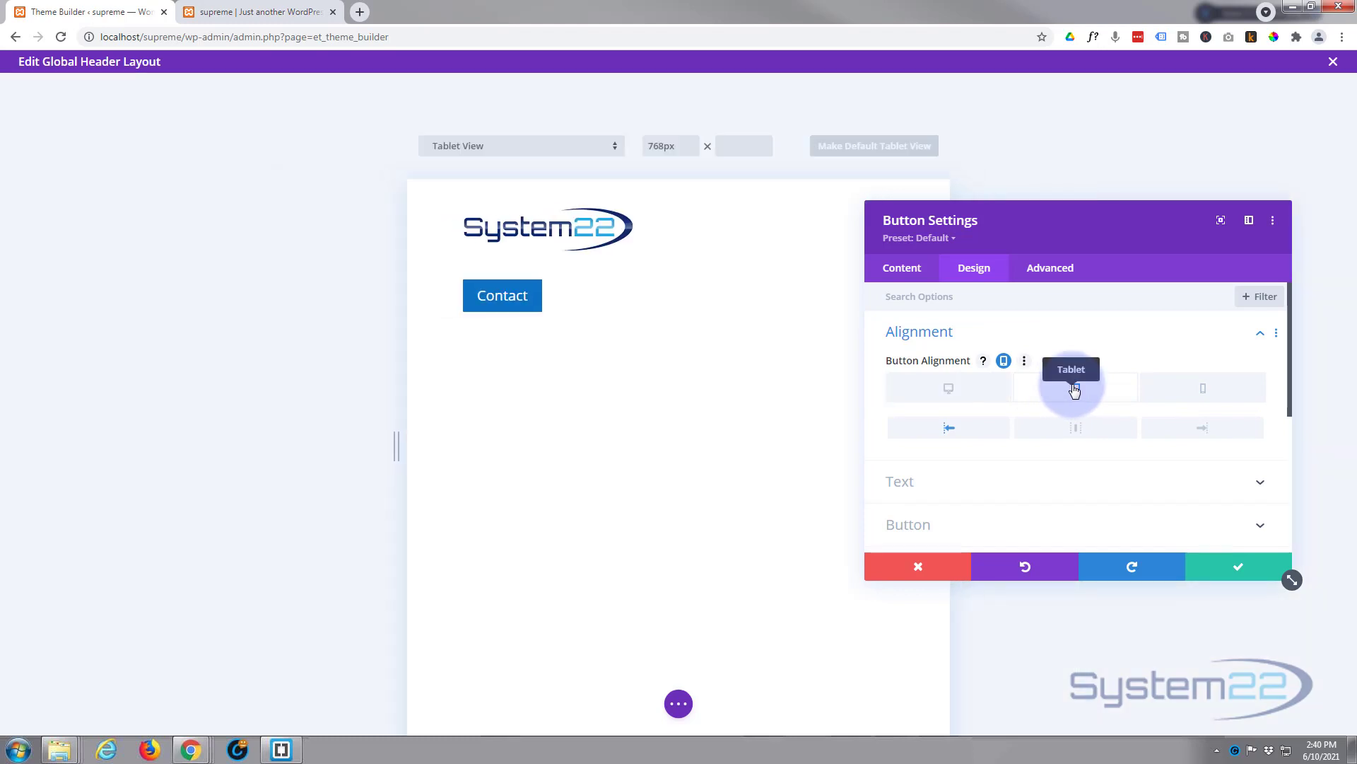
left_click_drag(1075, 240, 1089, 326)
left_click(1086, 516)
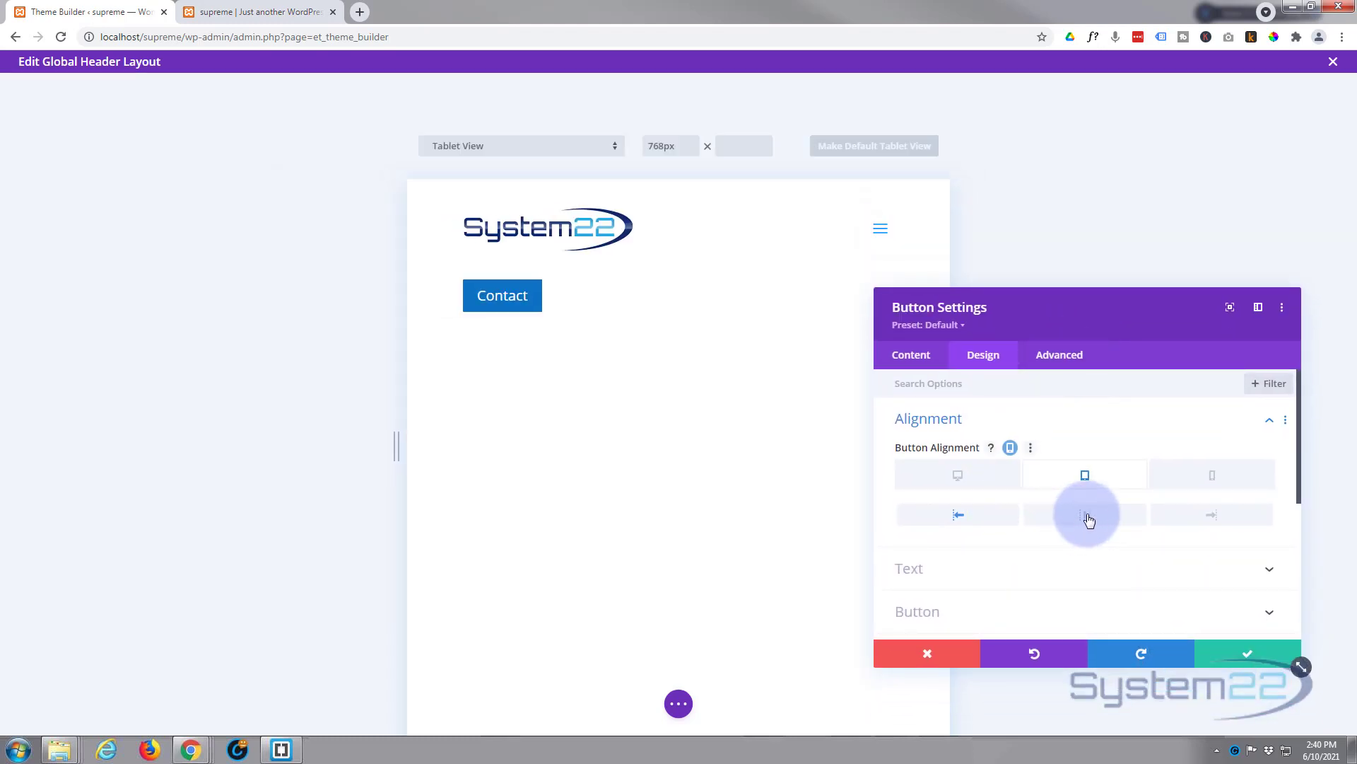
left_click(1205, 481)
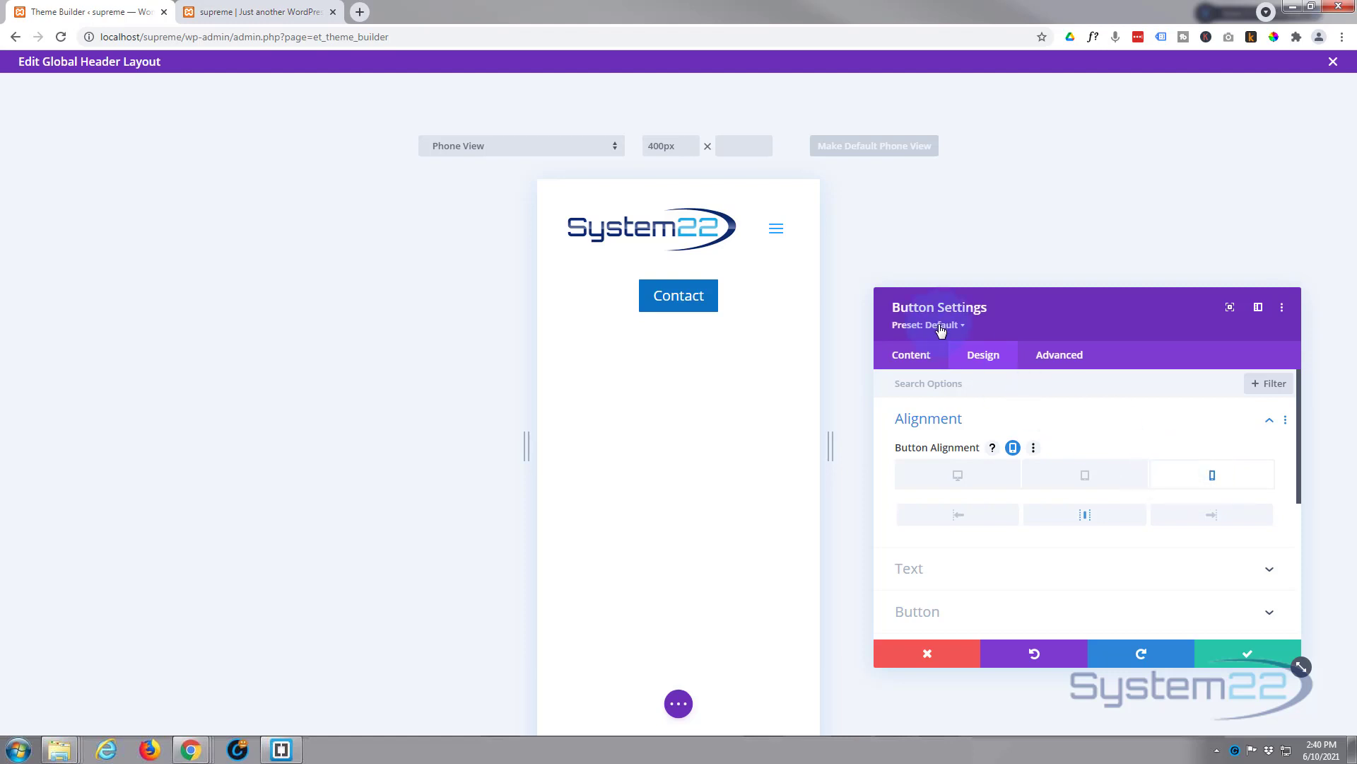
Step: Expand the Button styling options in the button's Design settings
left_click(920, 361)
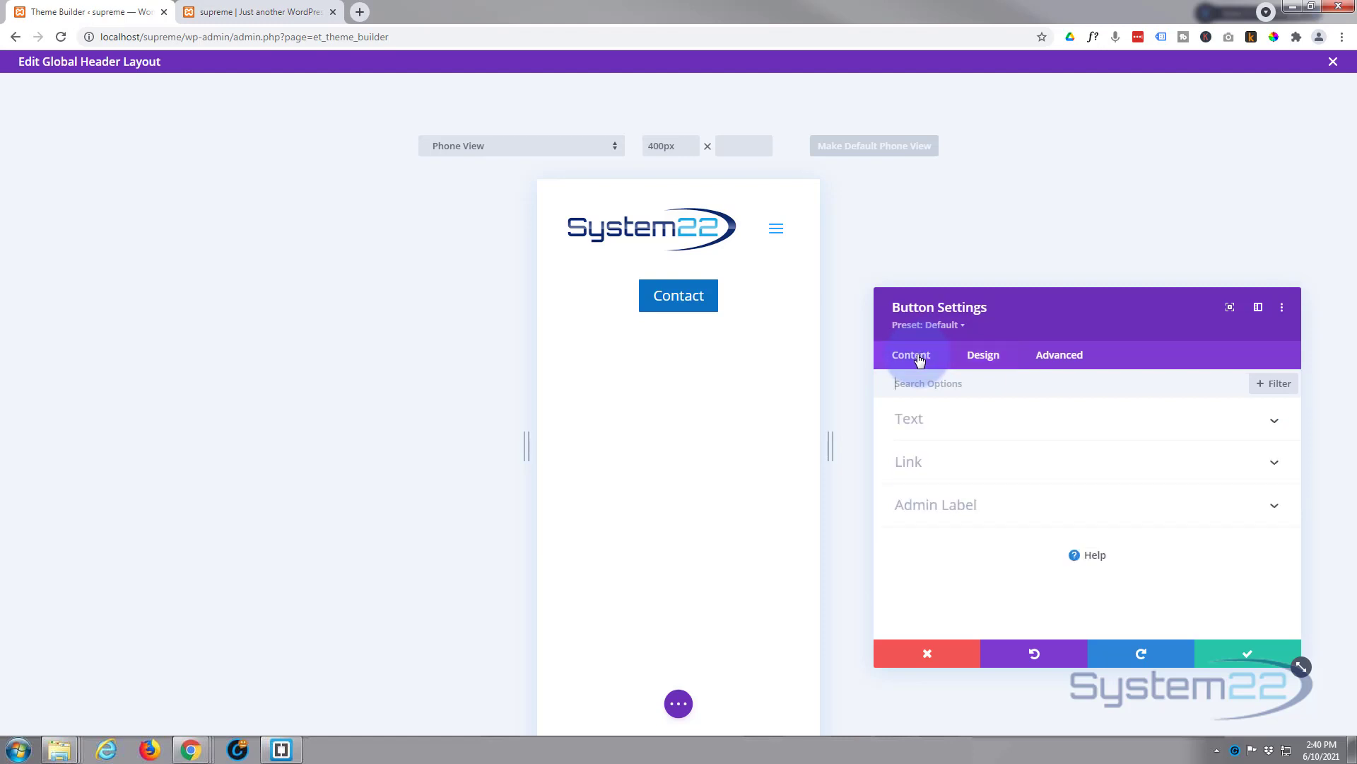
left_click(987, 356)
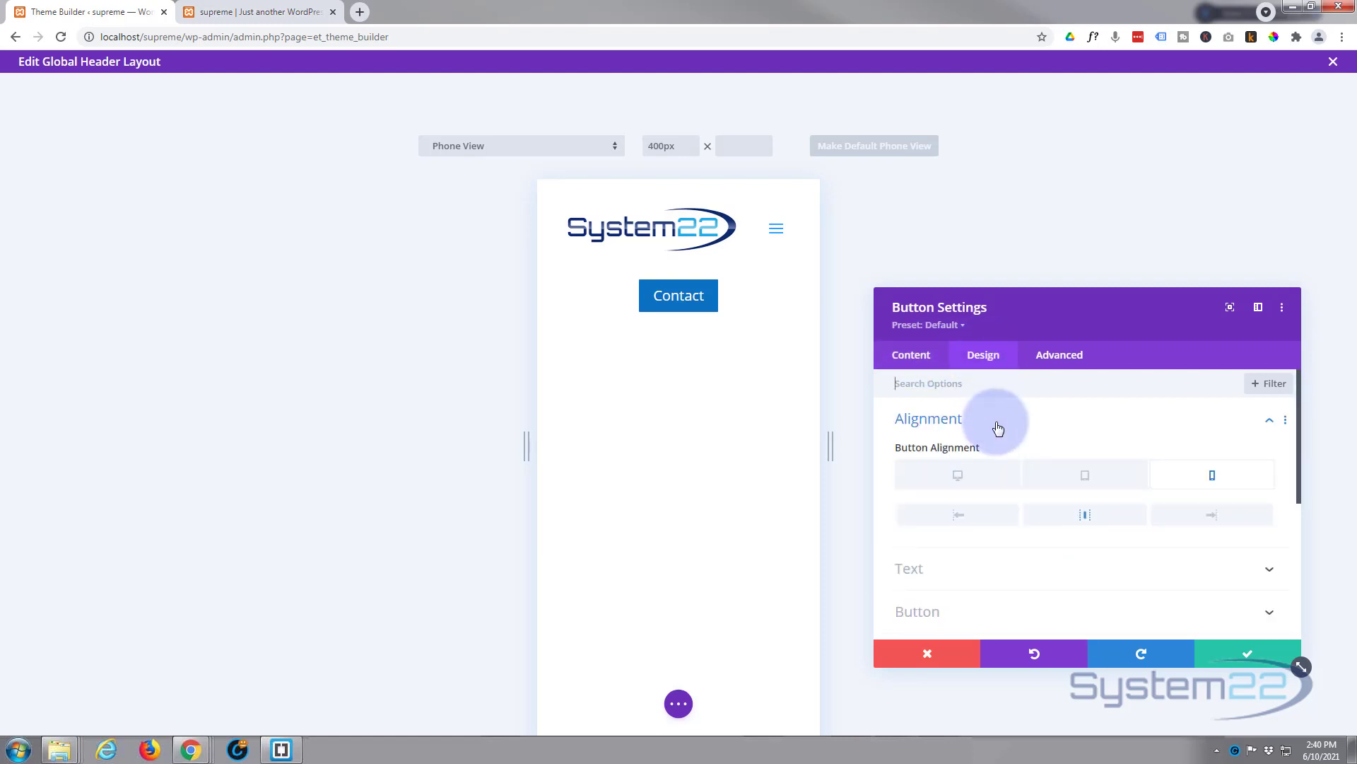
scroll(999, 424, "down", 2)
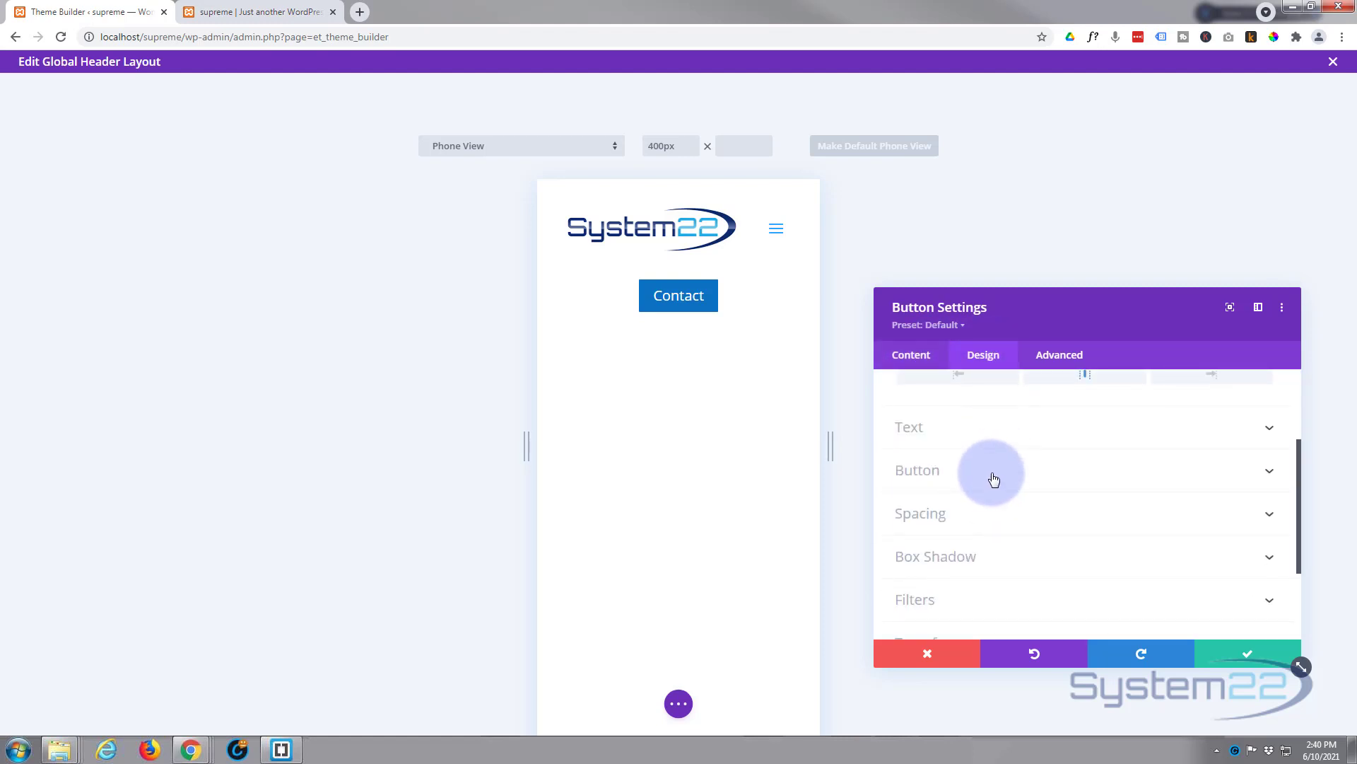
left_click(994, 479)
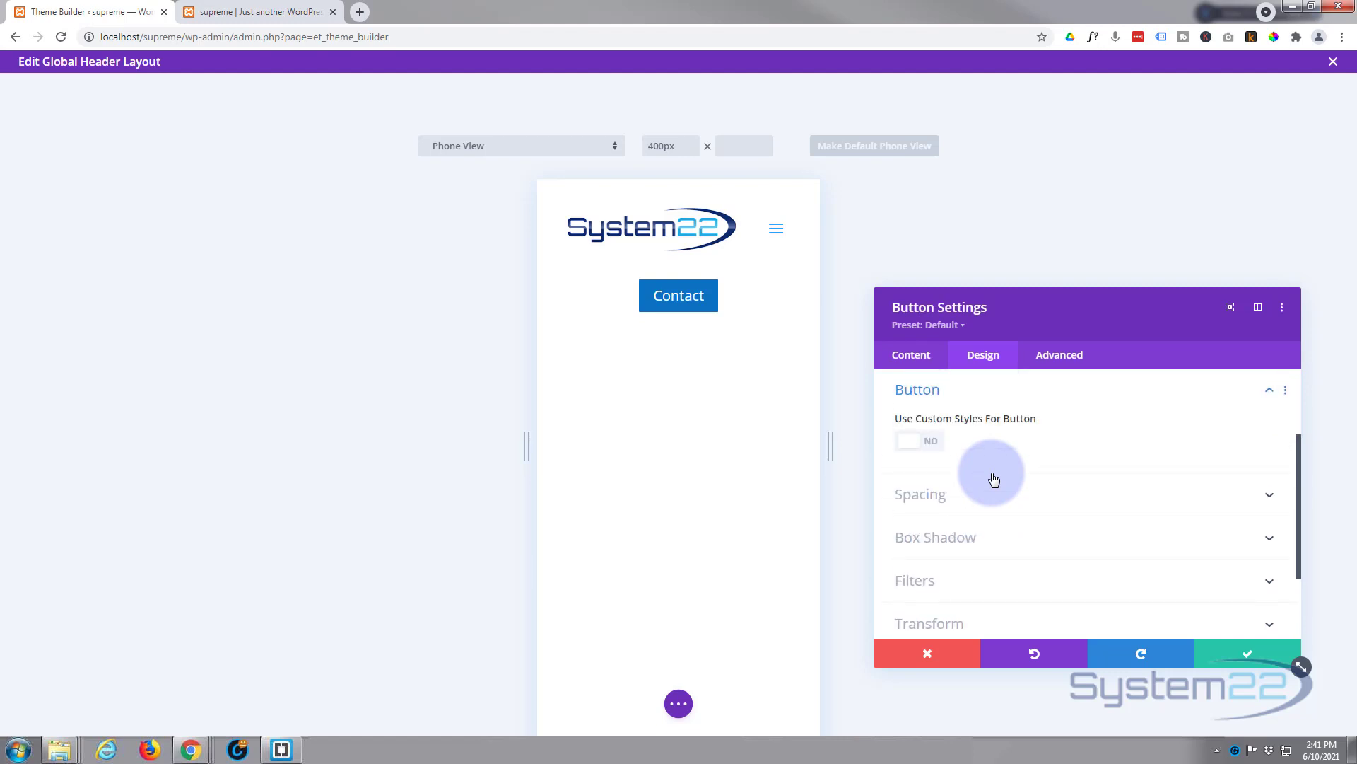
Step: Return the builder preview to desktop width
left_click(934, 443)
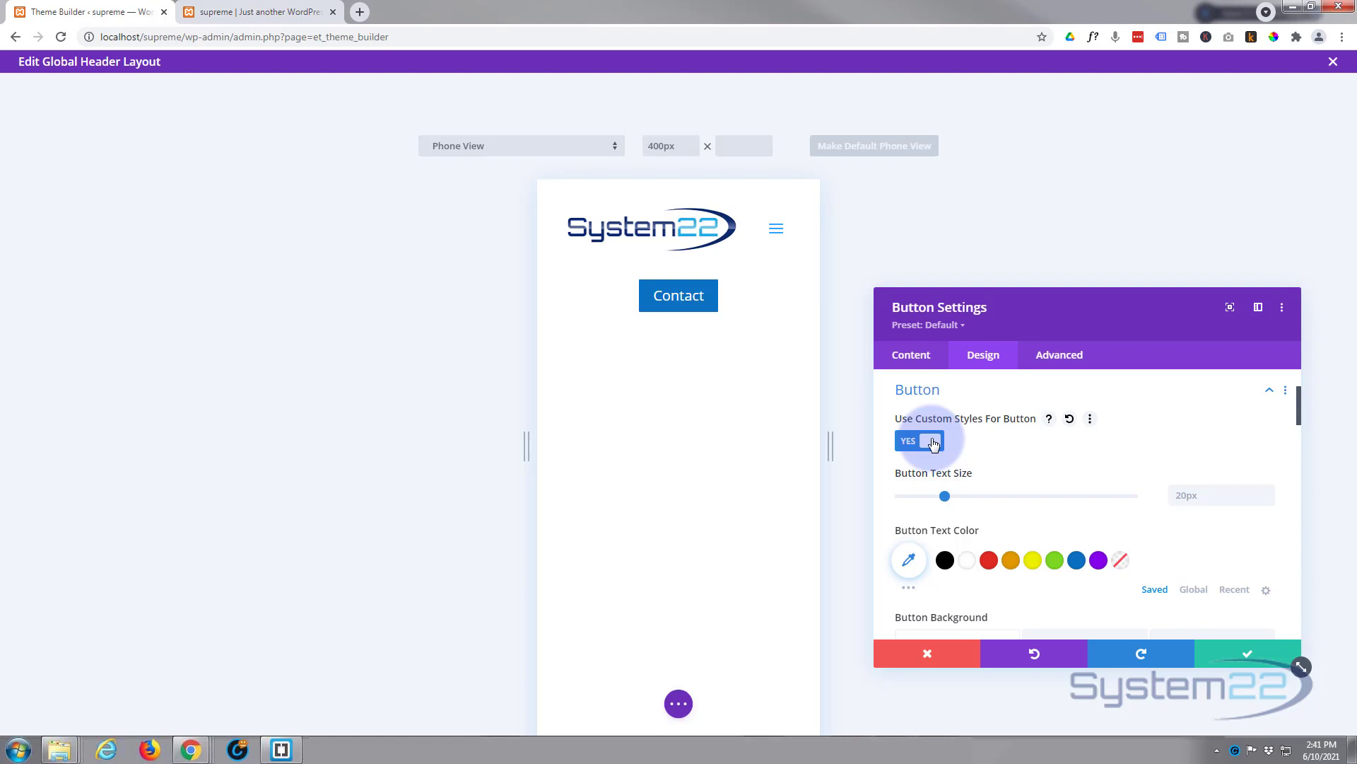
scroll(991, 452, "up", 2)
scroll(919, 530, "down", 1)
left_click(679, 703)
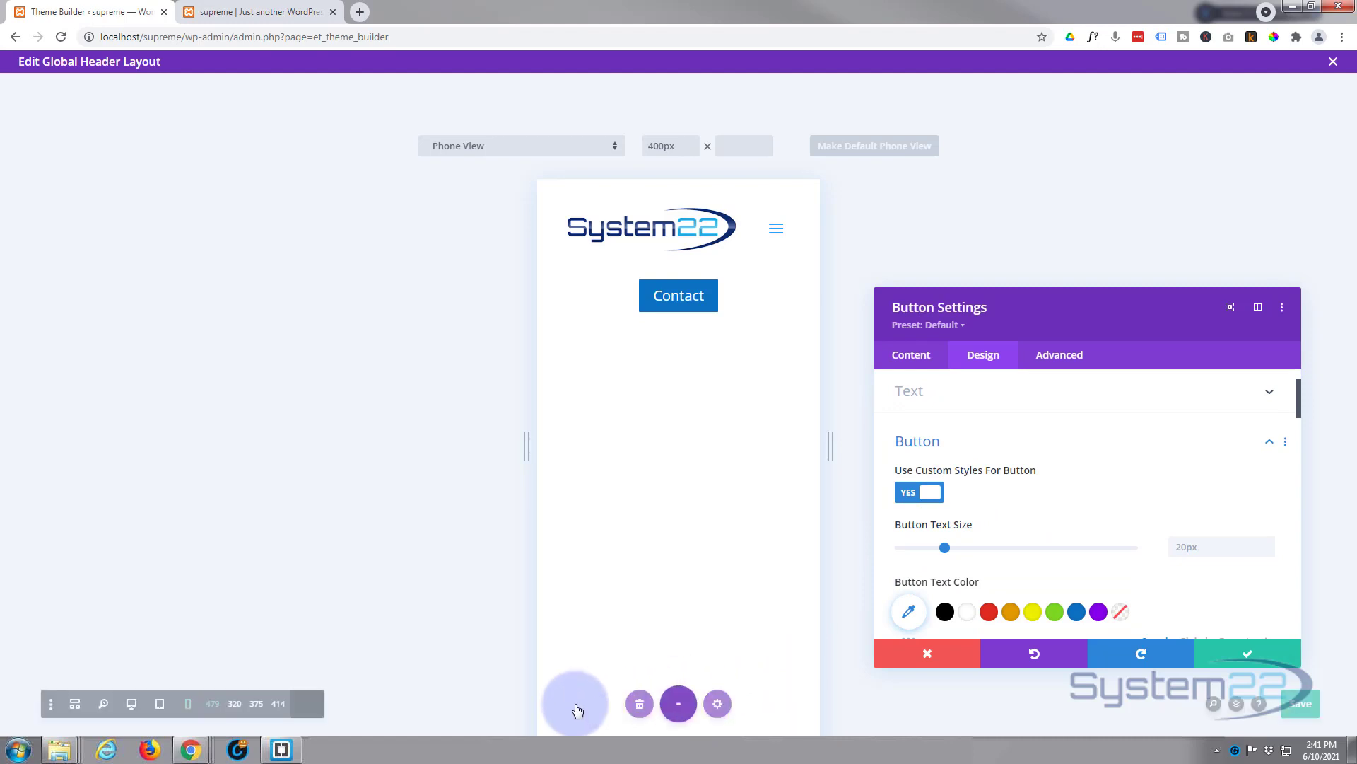
left_click(103, 704)
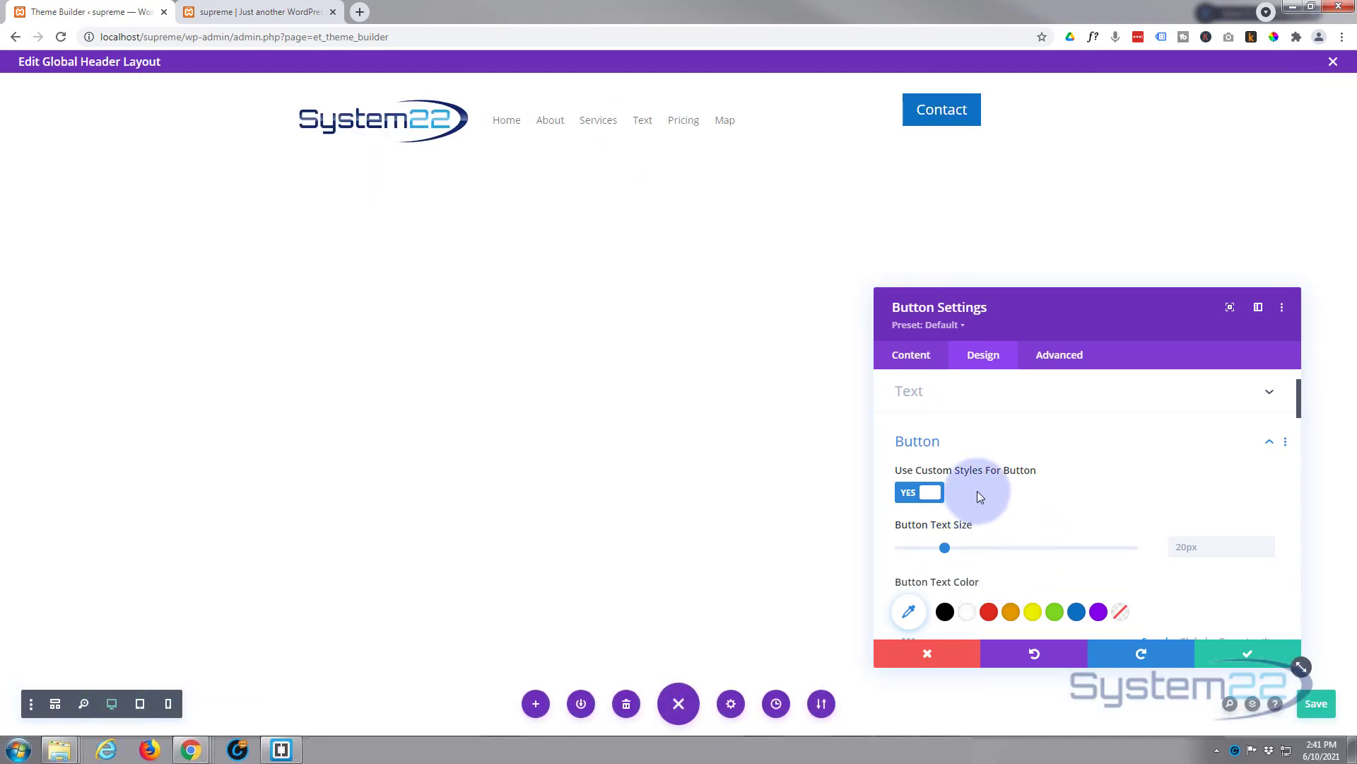
Step: Sample the logo's dark navy with ColorPick and copy its hex 0D2B6F
left_click(1274, 37)
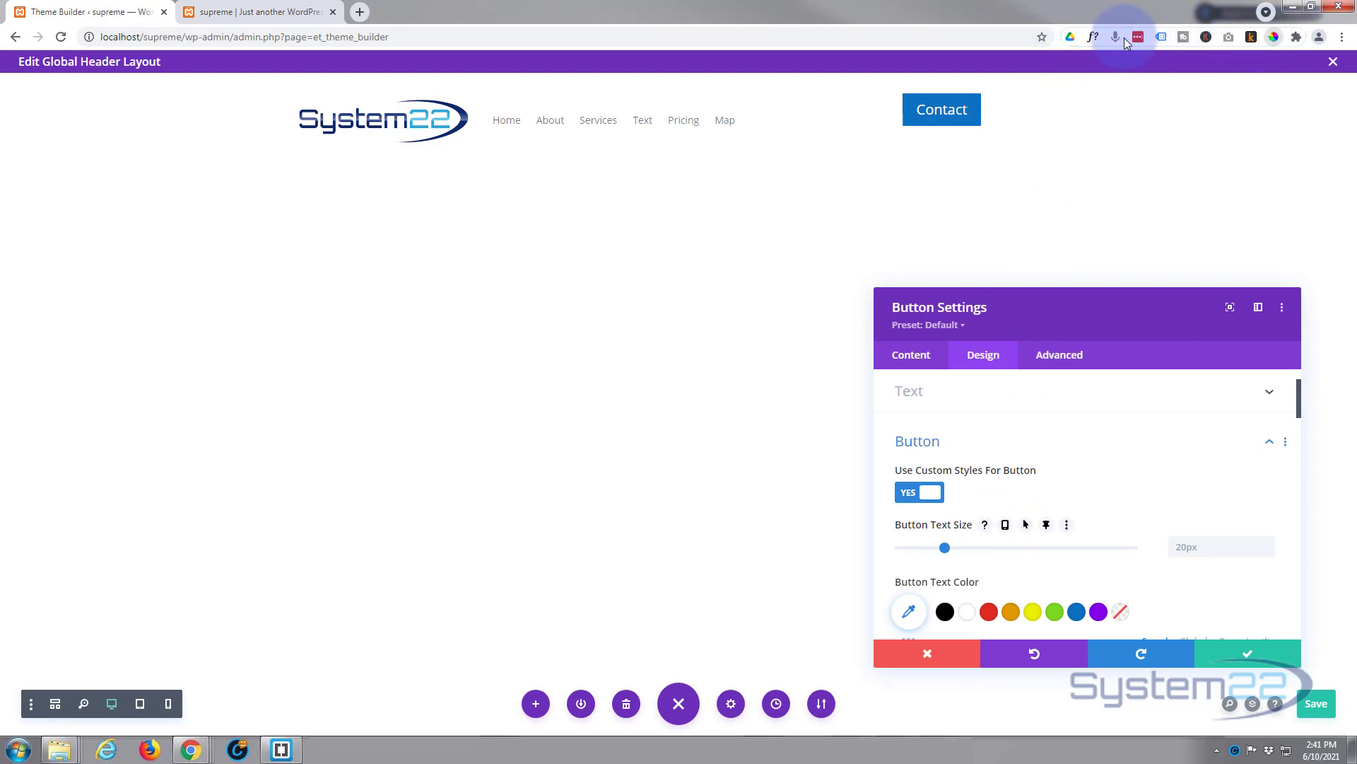
left_click(464, 124)
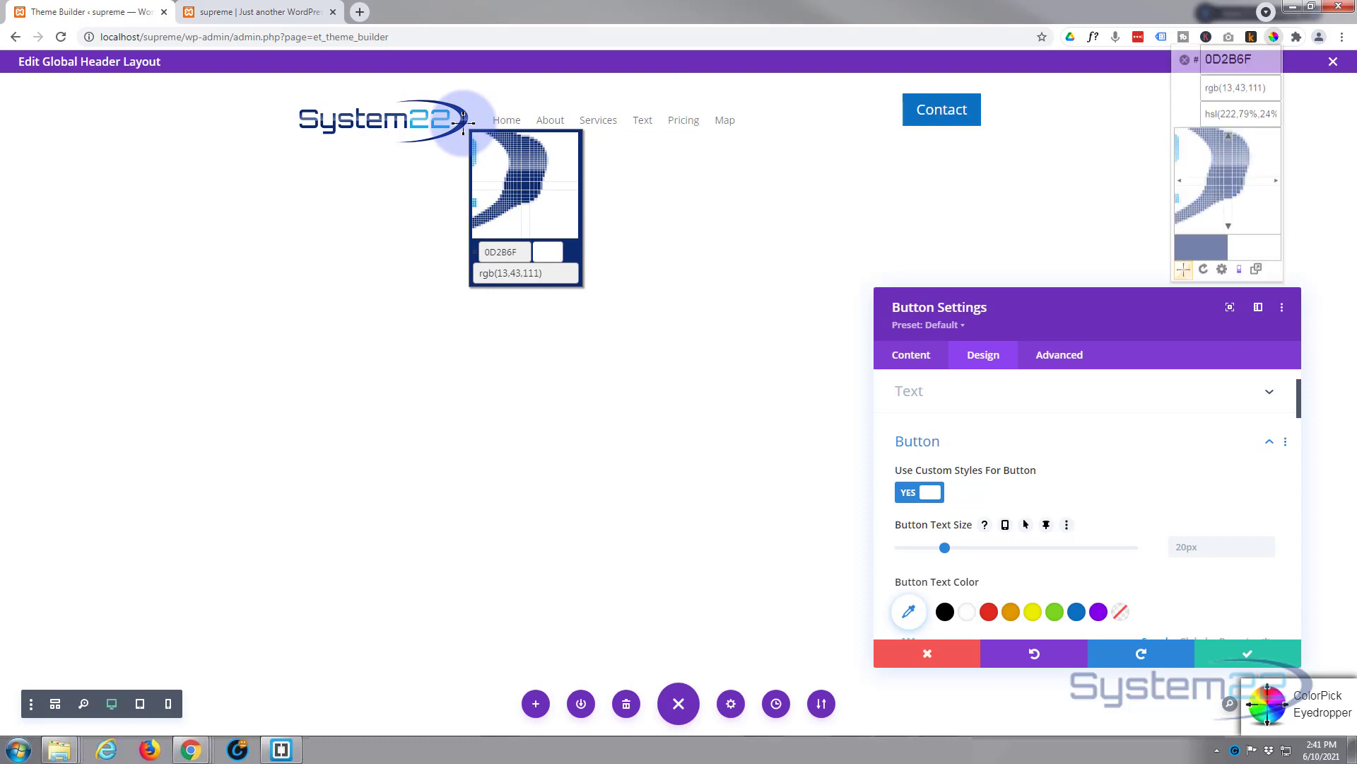
right_click(503, 147)
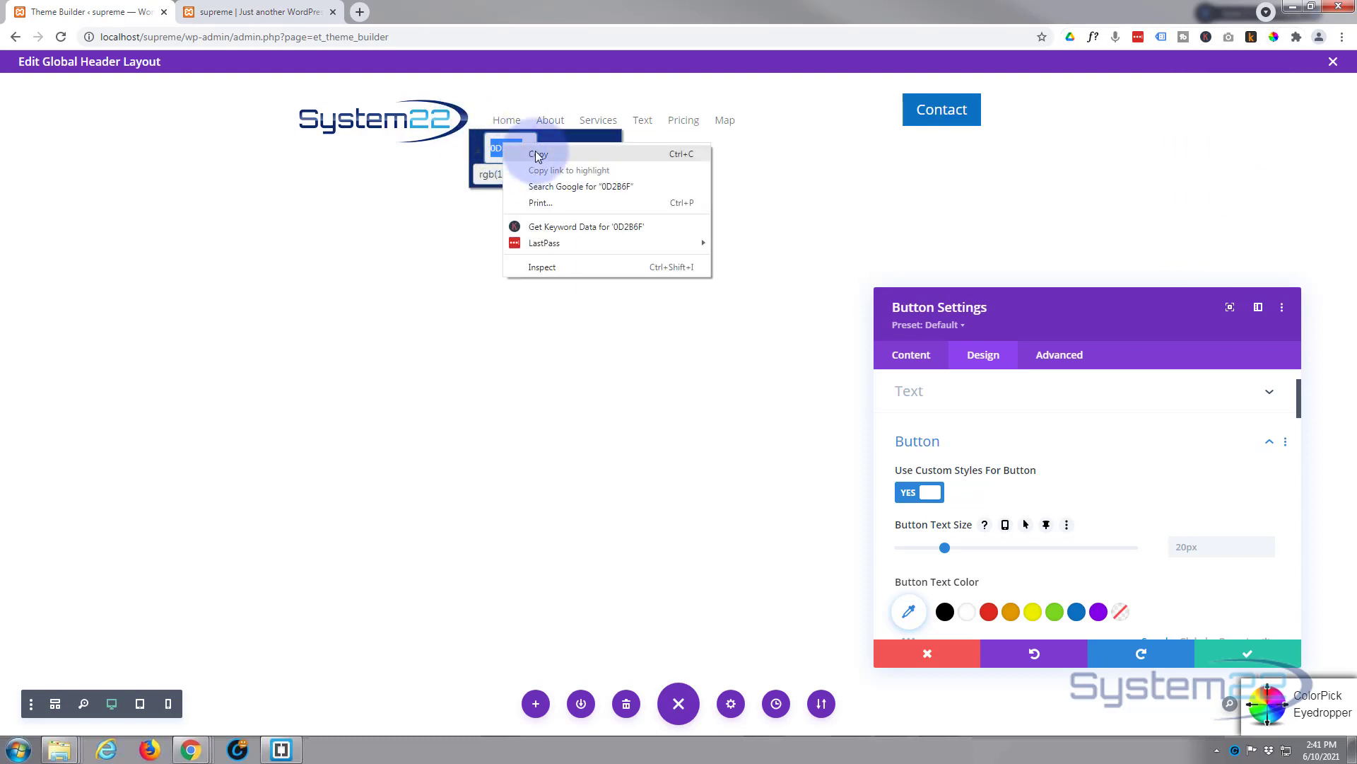
left_click(539, 155)
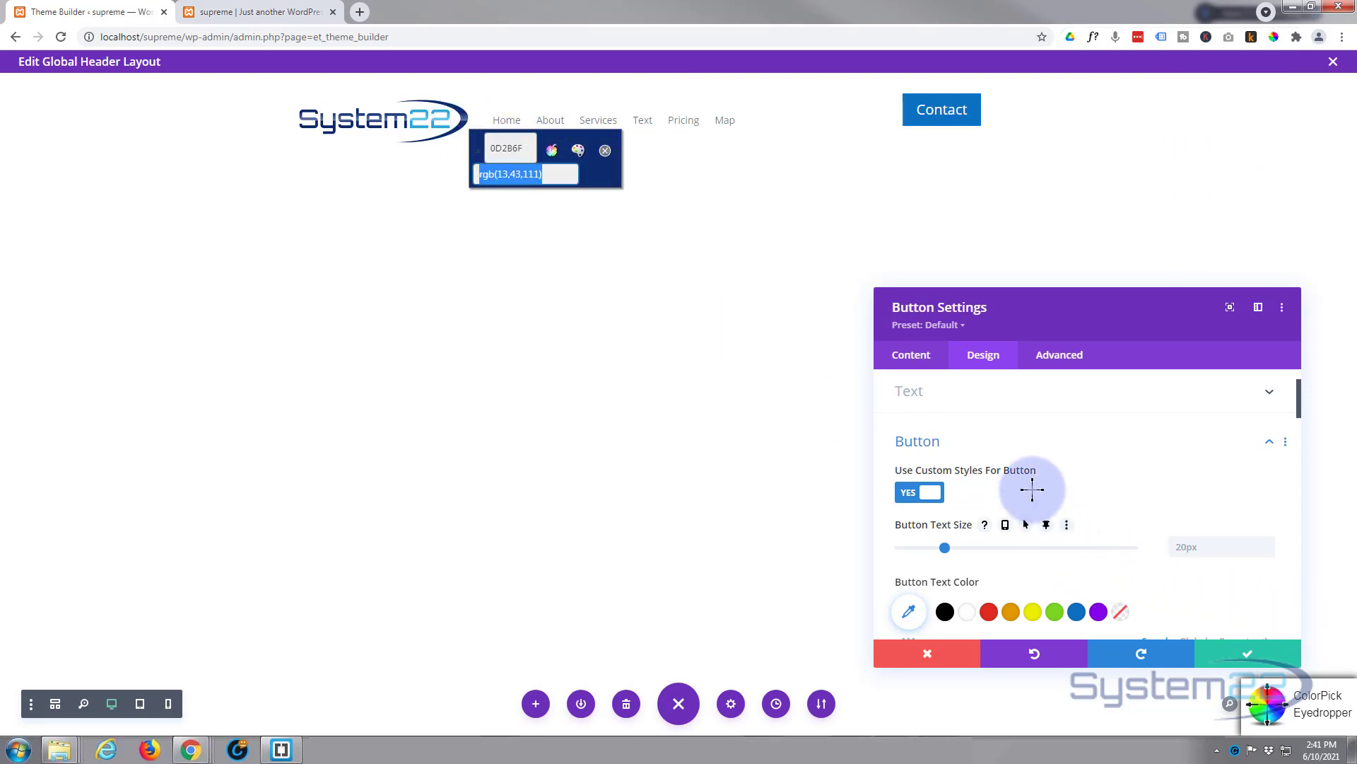
key("Escape")
Step: Shrink the Contact button text size from 20px to 16px
left_click_drag(1296, 405, 1298, 420)
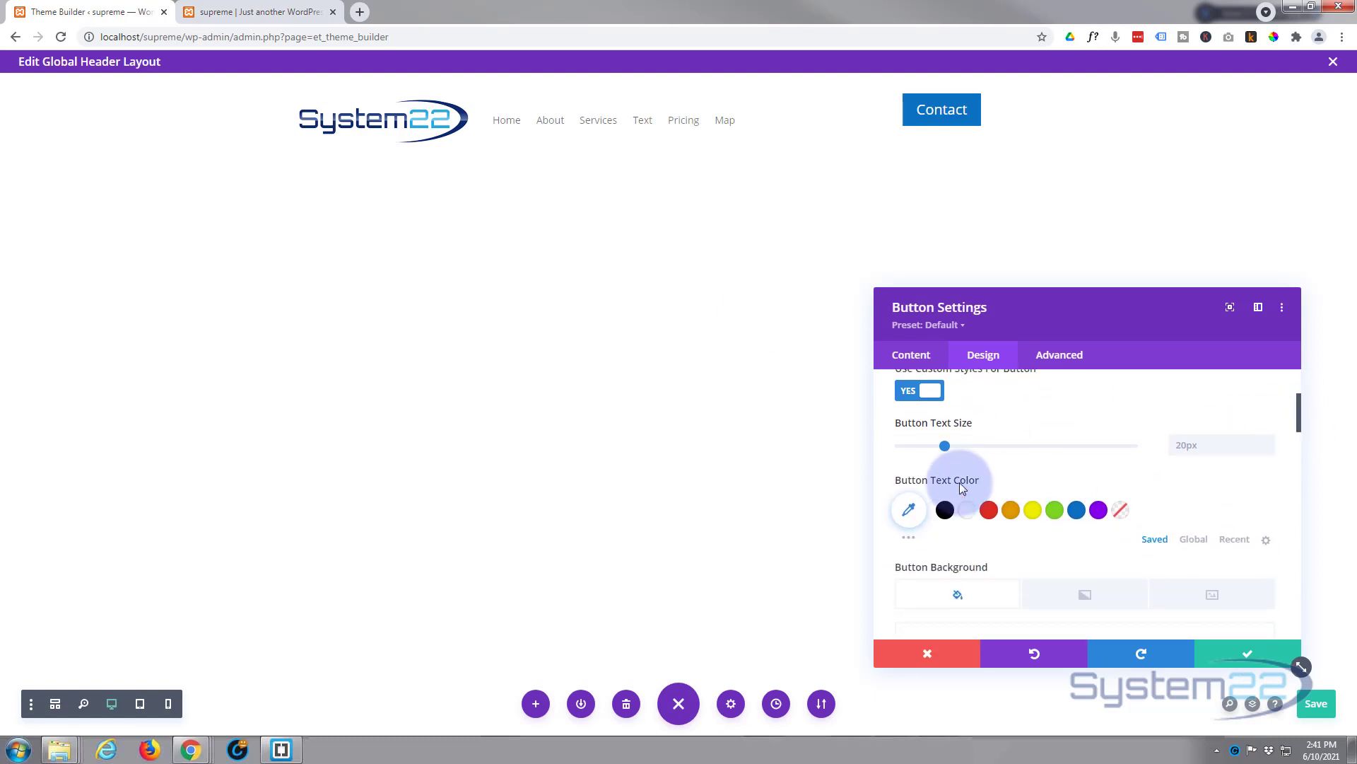
left_click(946, 445)
left_click_drag(944, 445, 936, 446)
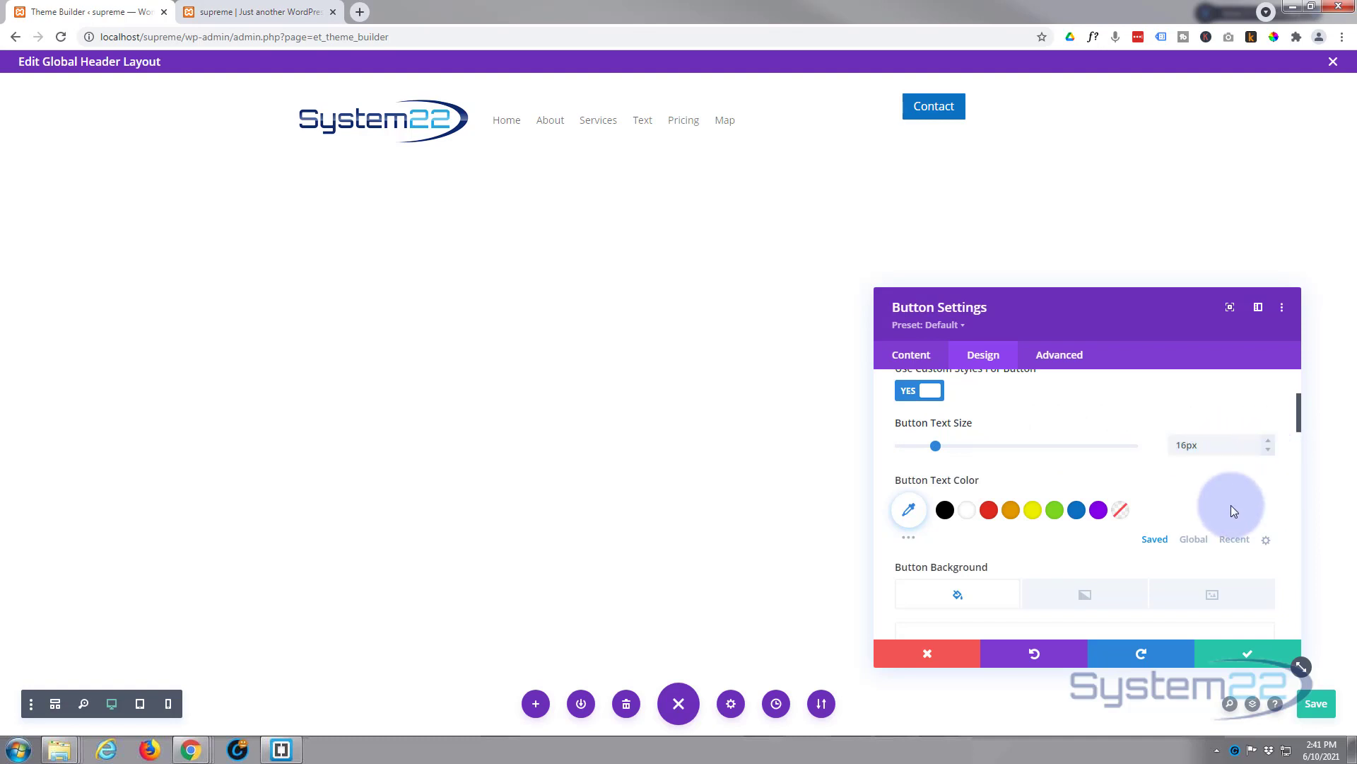
Step: Give the Contact button the copied #0D2B6F background colour
scroll(1177, 474, "down", 1)
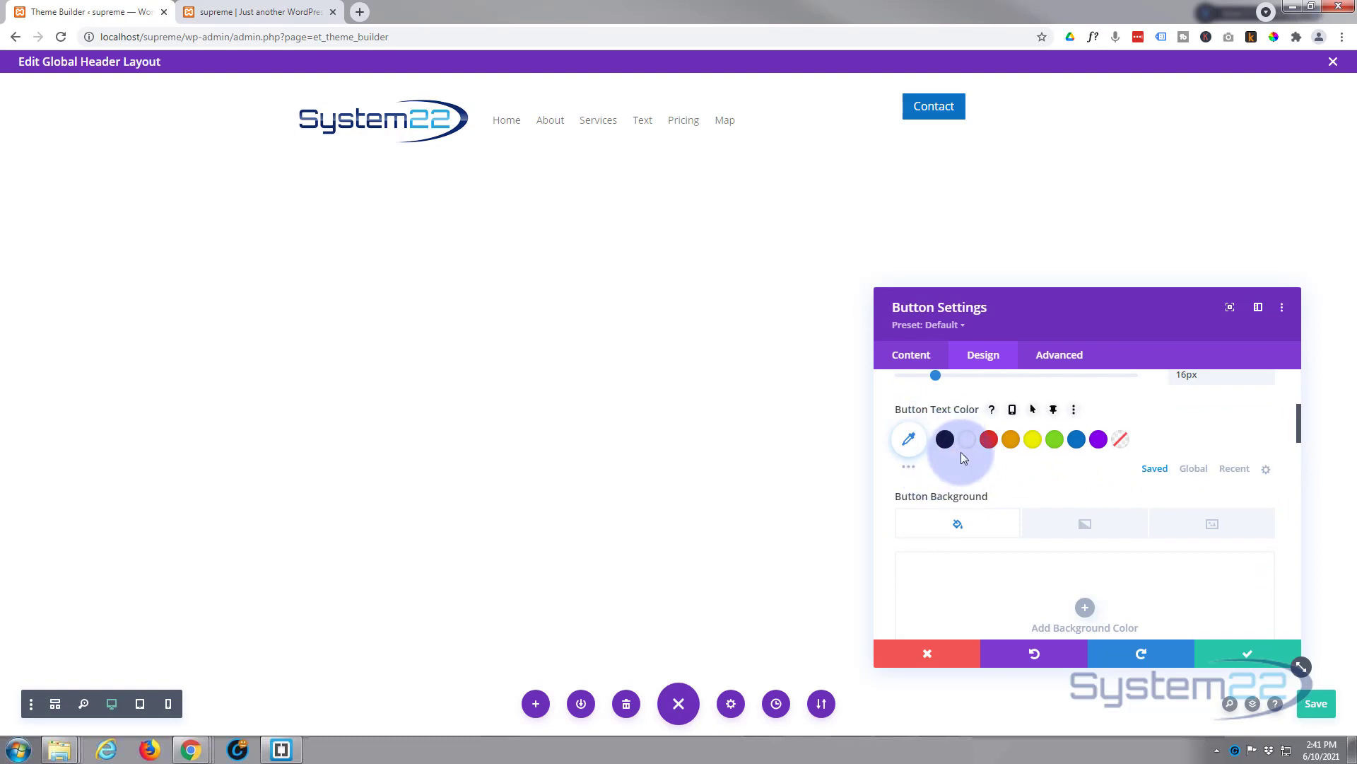
scroll(961, 452, "down", 1)
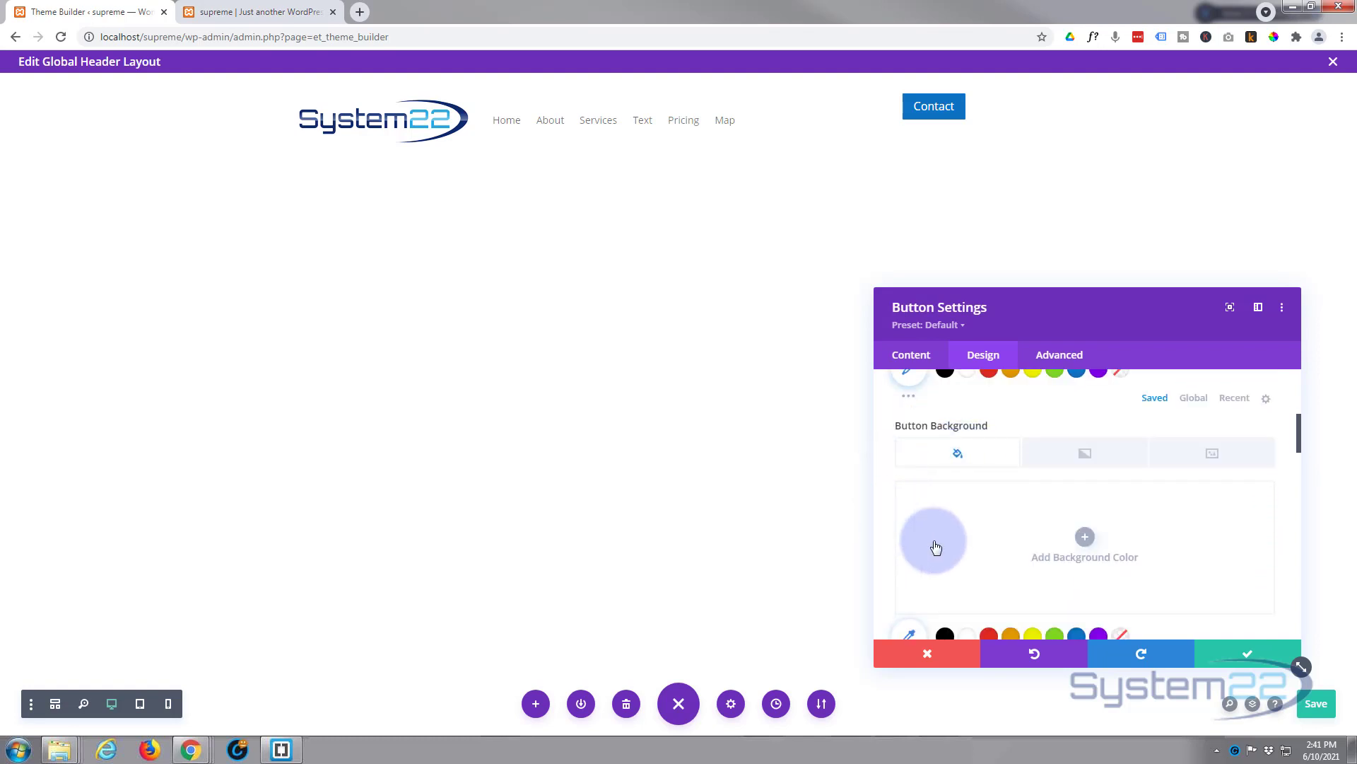
scroll(985, 546, "down", 1)
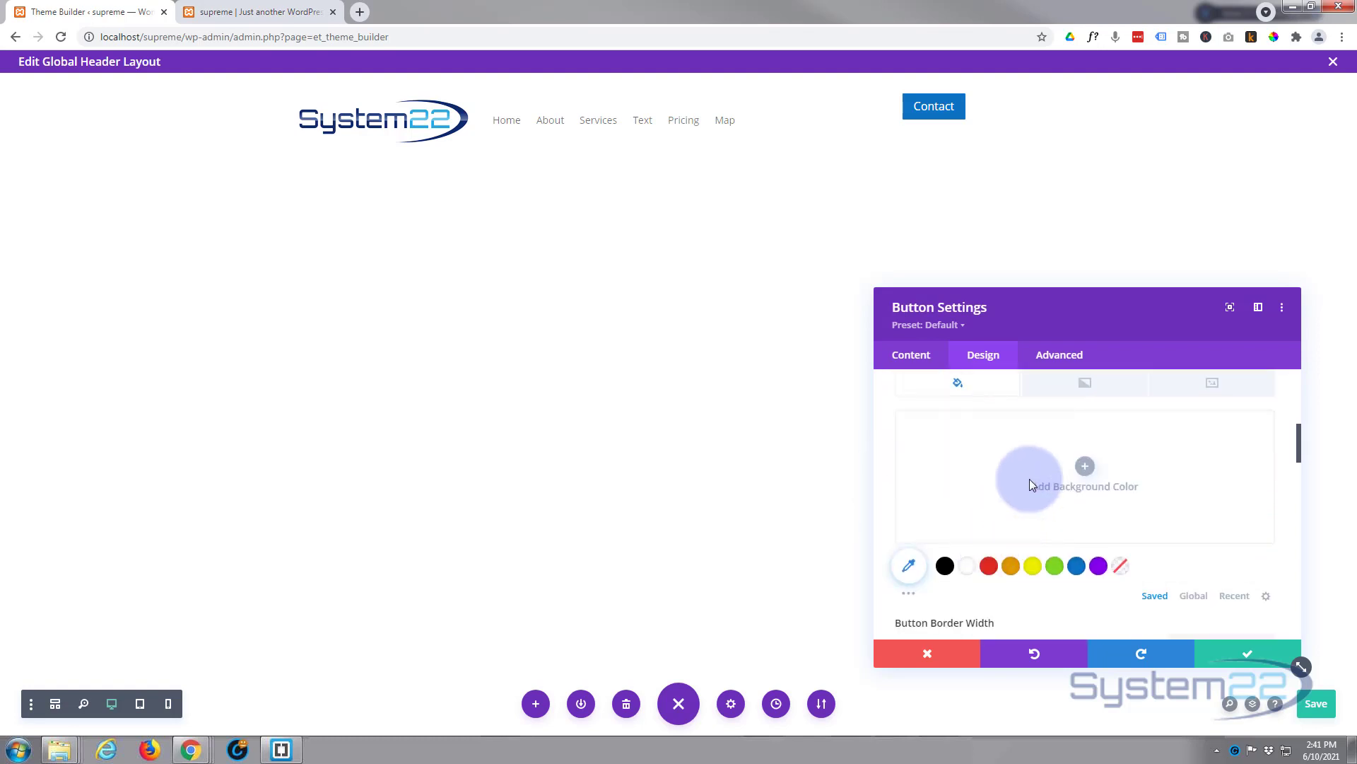
left_click(1050, 488)
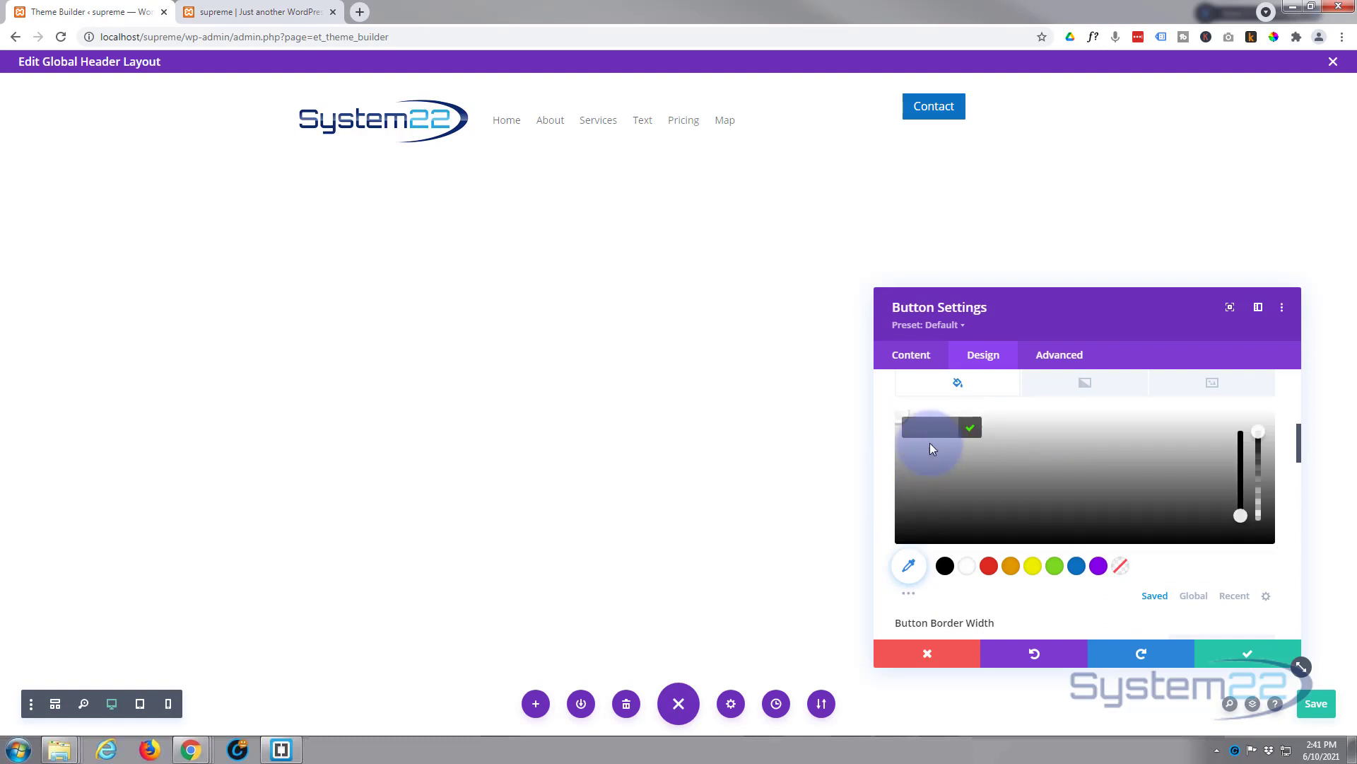
key("ctrl+v")
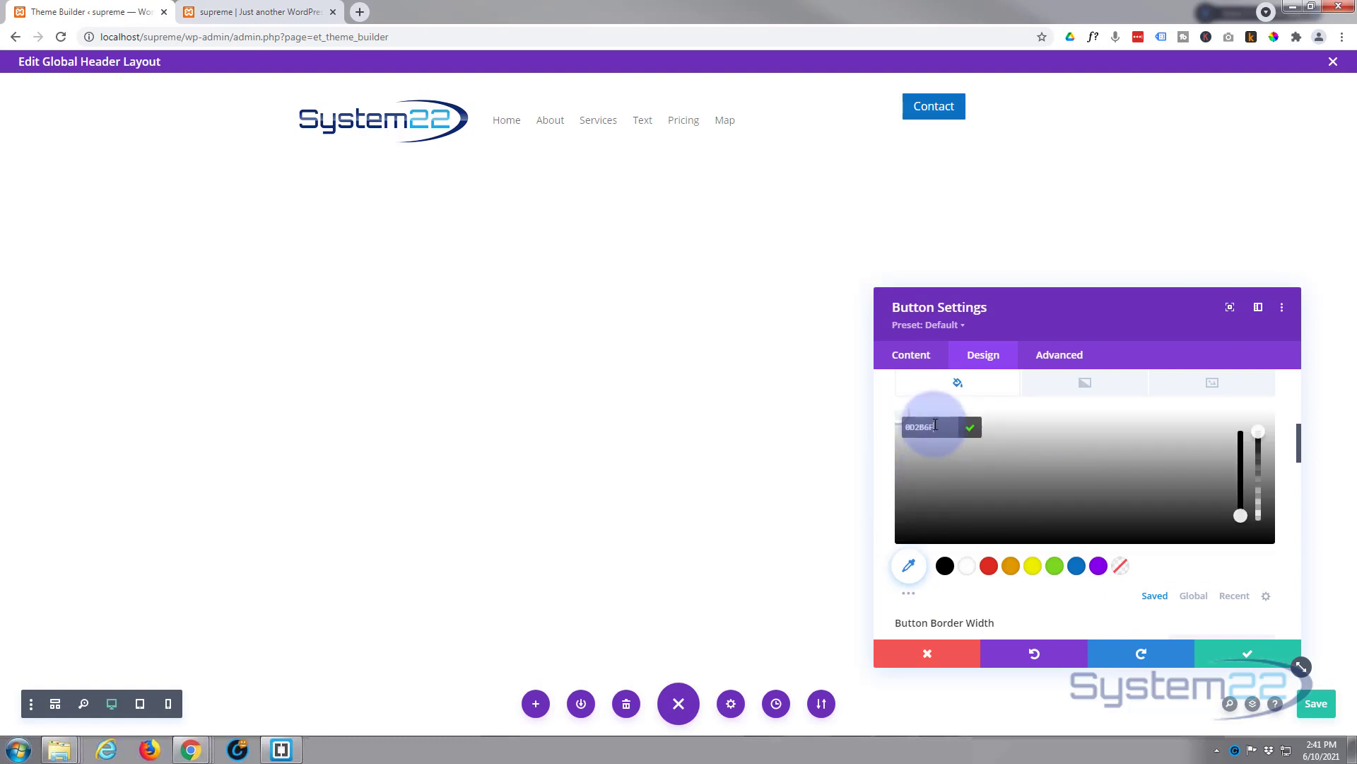
key("Return")
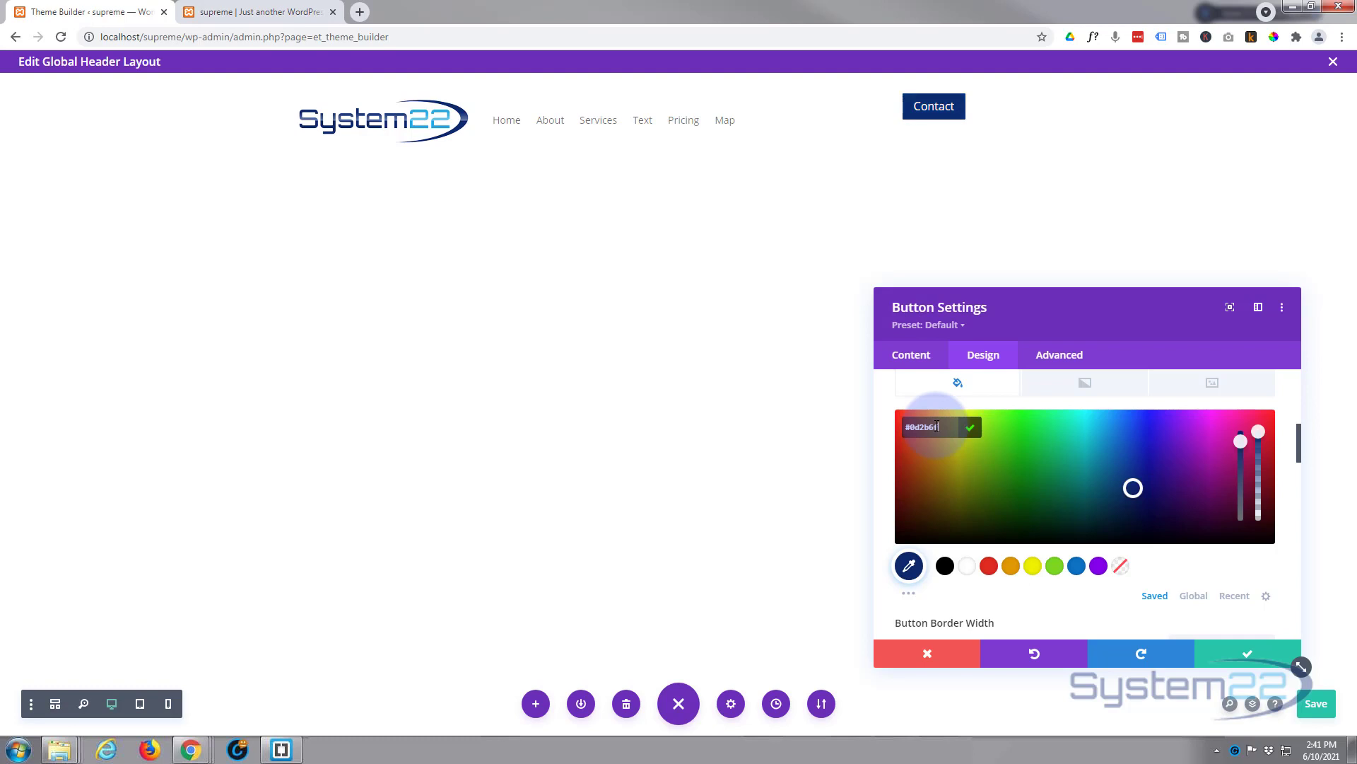
scroll(1017, 580, "up", 2)
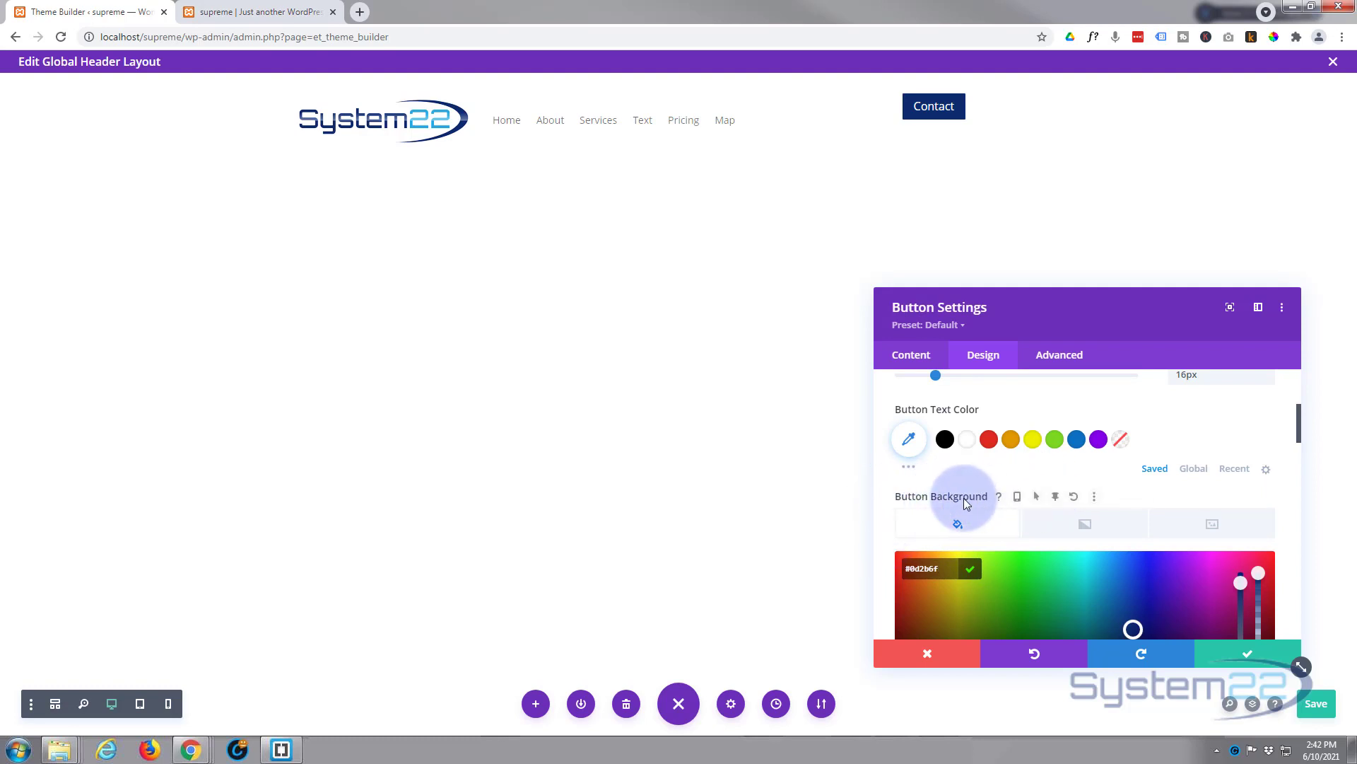
Step: Enable hover styling for the button background and copy the logo's light blue 23A9E1
left_click(1039, 496)
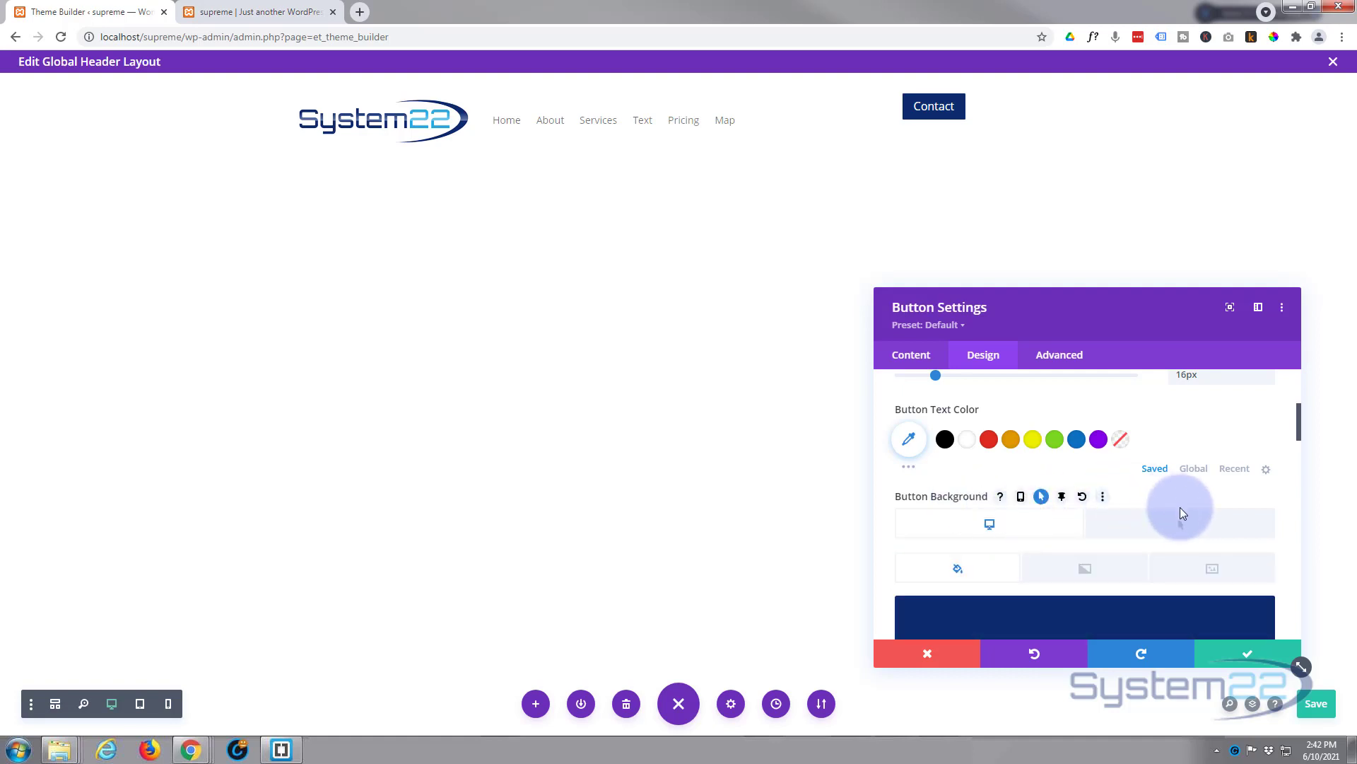
left_click(1175, 527)
left_click(1273, 37)
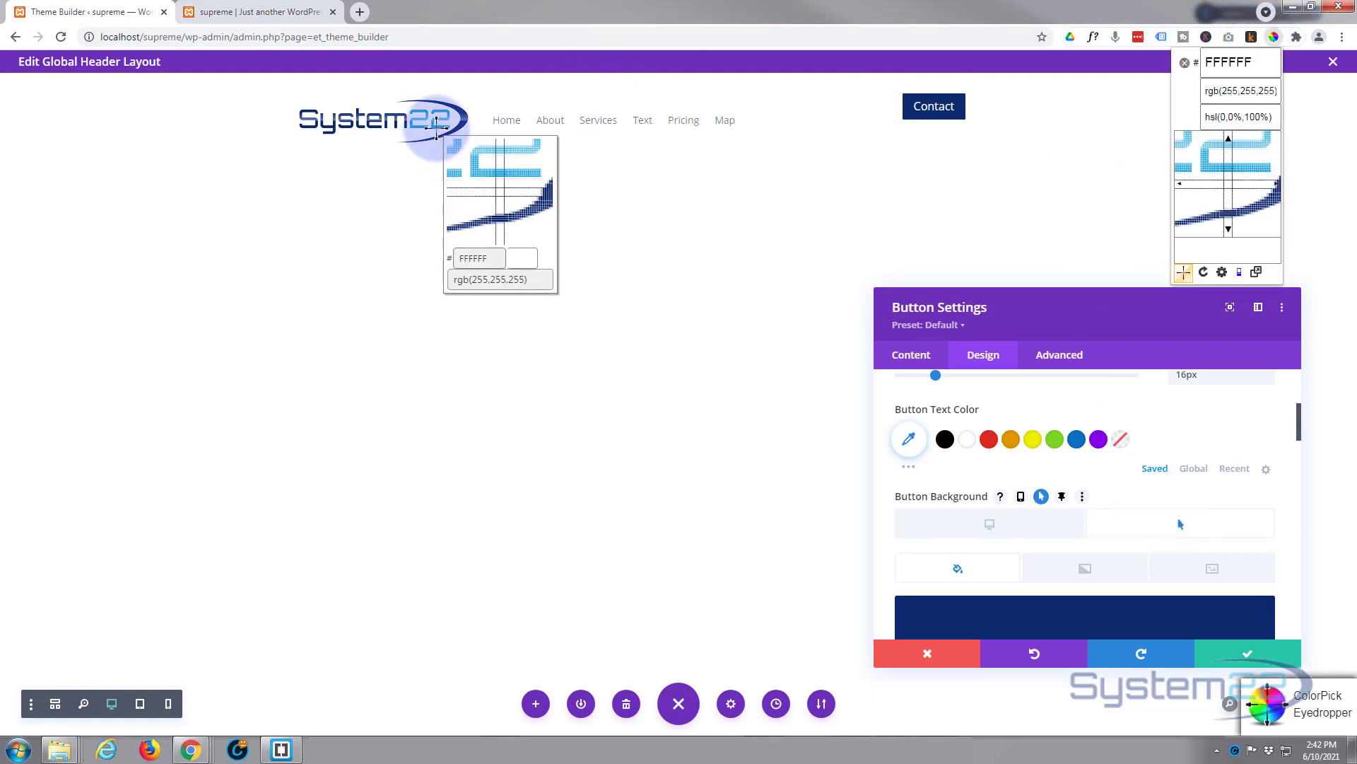
left_click(441, 130)
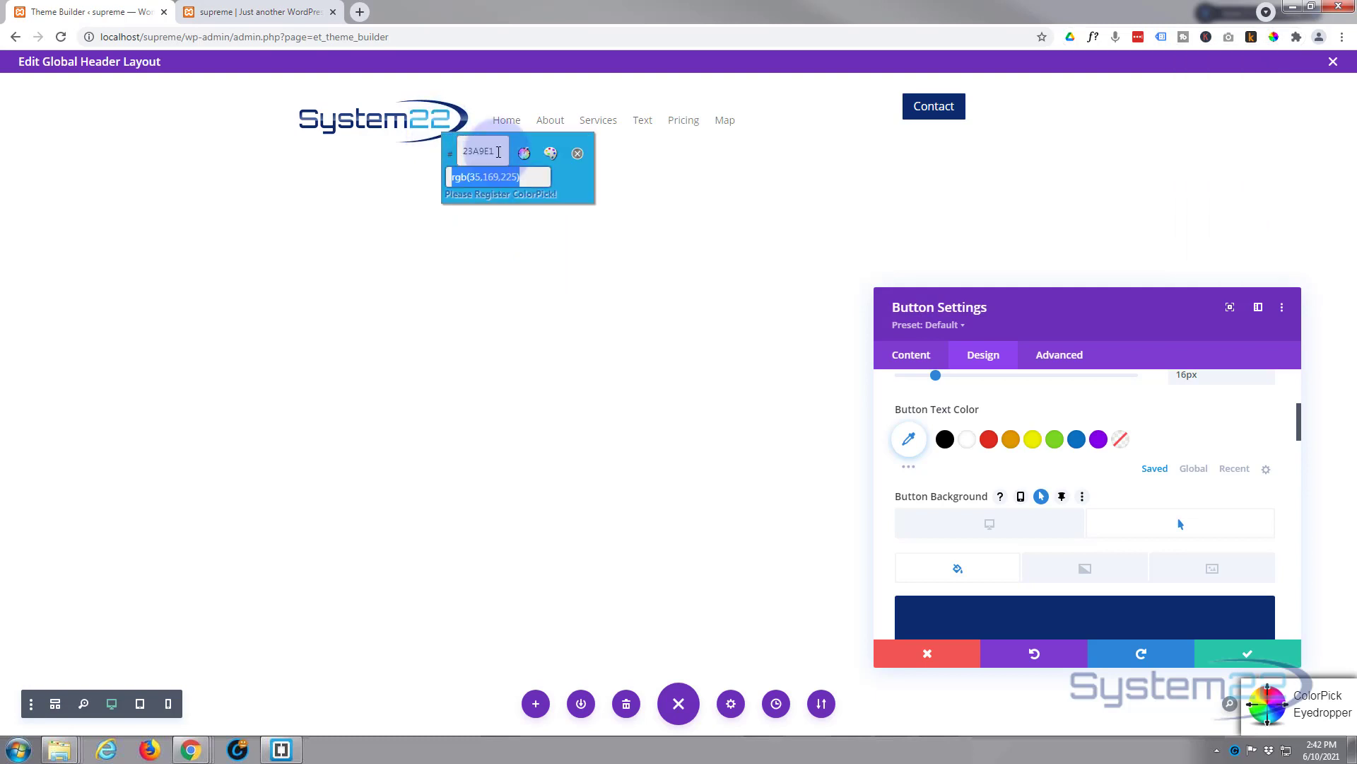
right_click(486, 150)
left_click(519, 160)
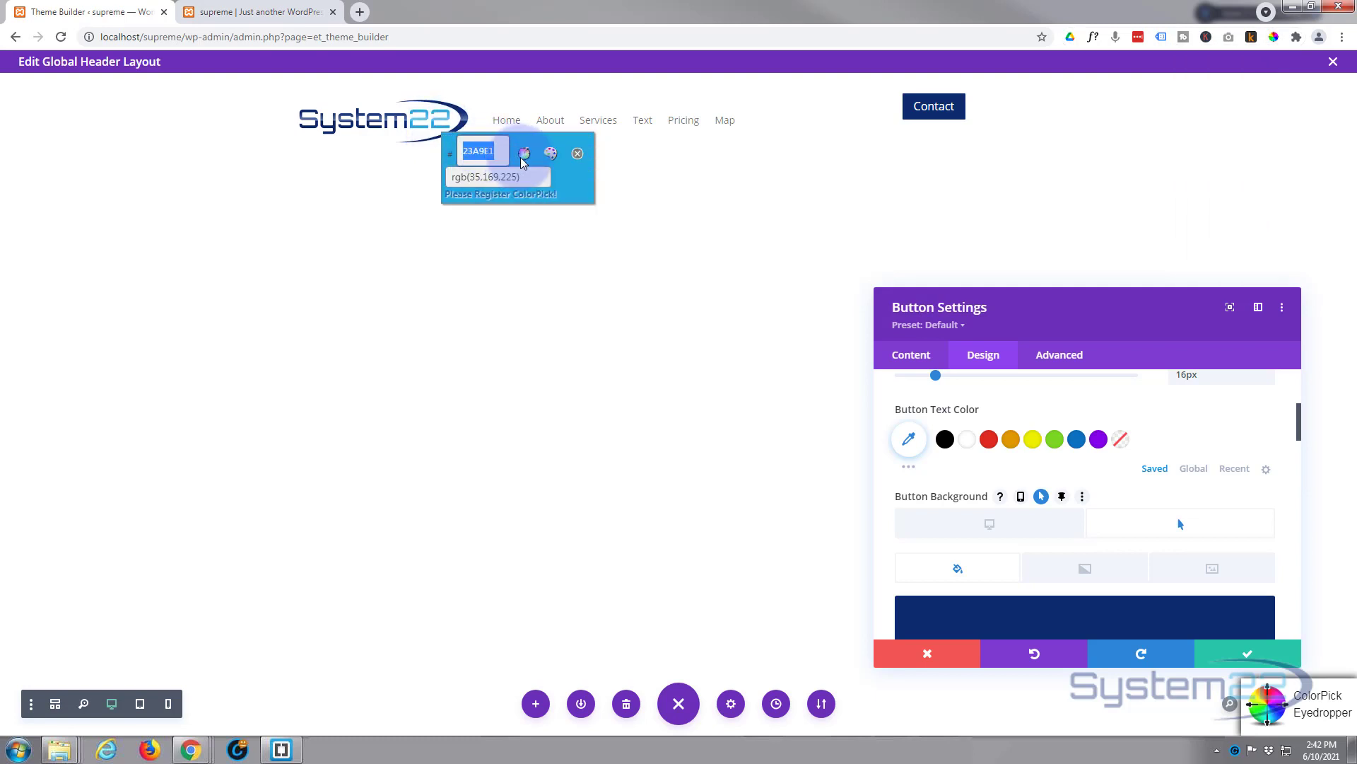
left_click(592, 146)
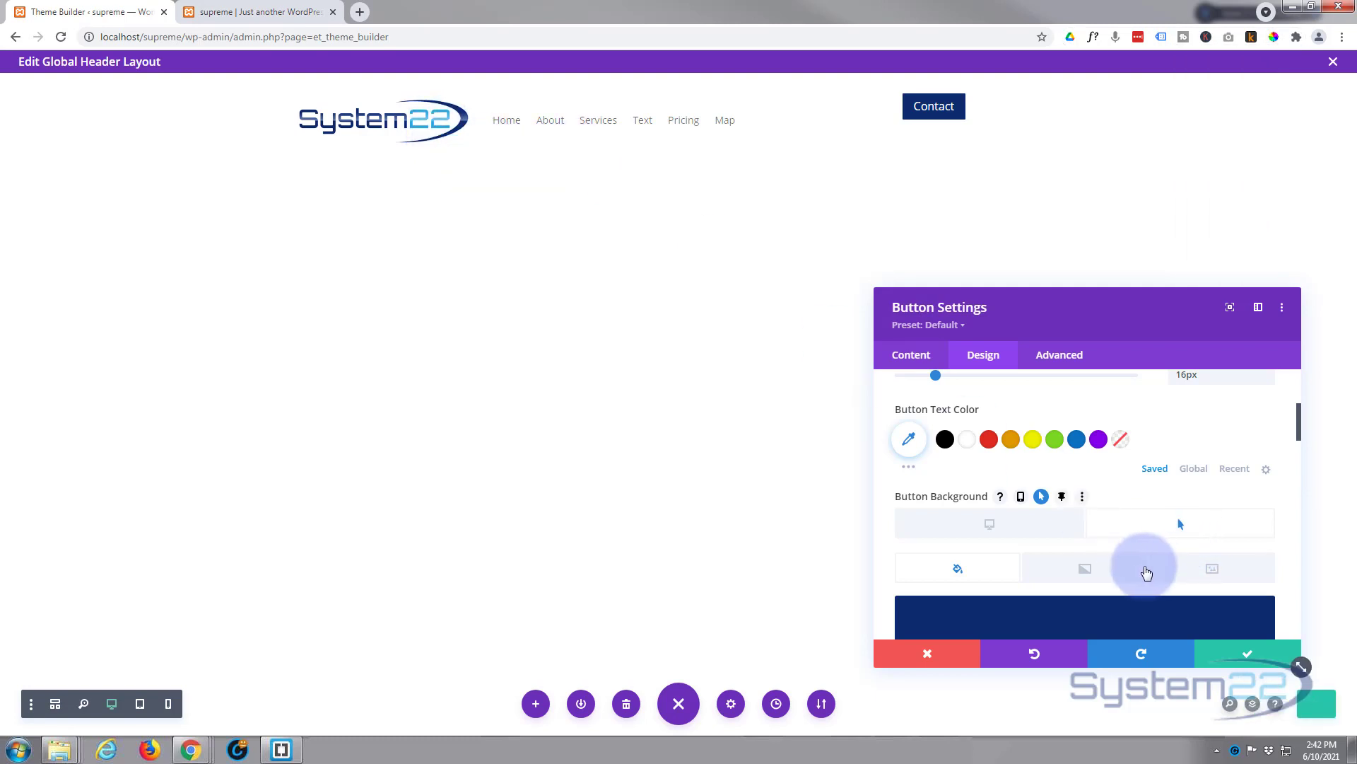
Step: Replace #0d2b6f with 23A9E1 as the button's hover background colour
scroll(1134, 566, "down", 2)
left_click(1075, 527)
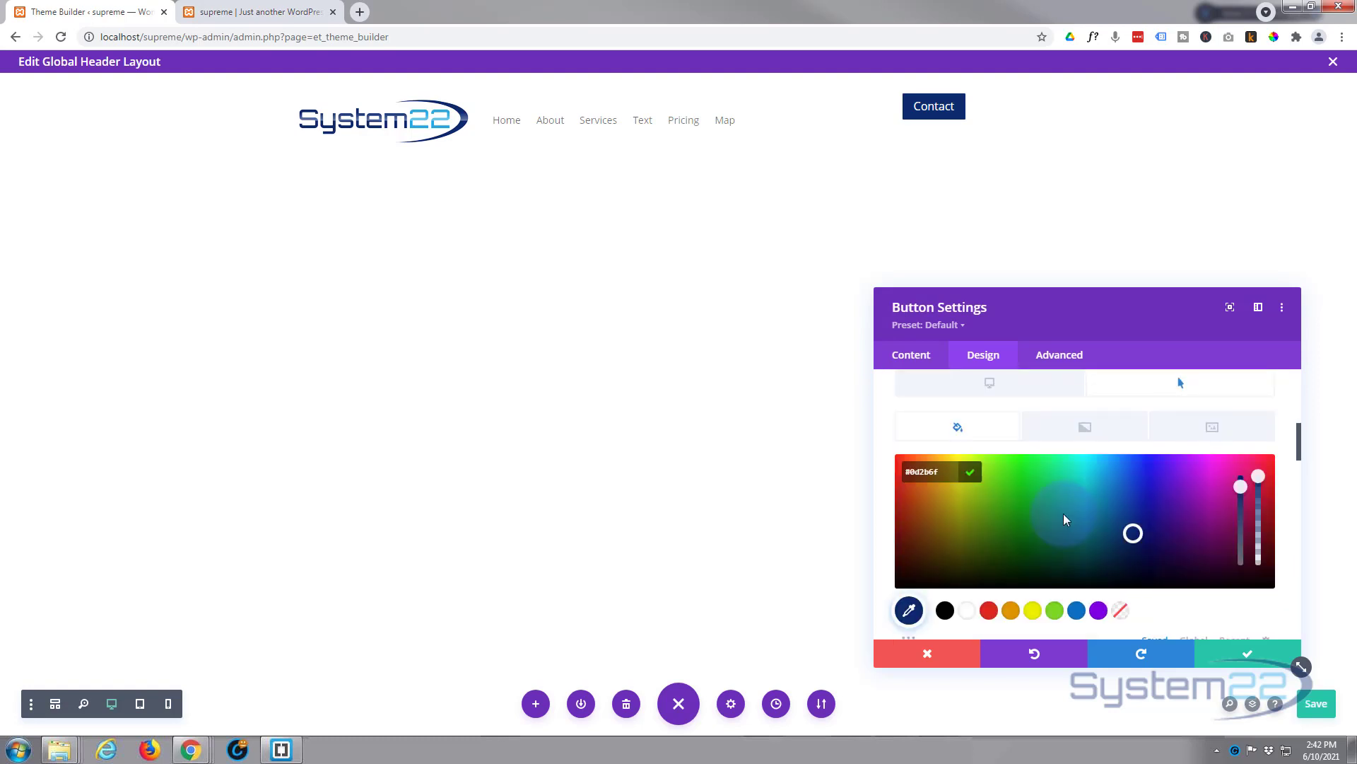
left_click(892, 472)
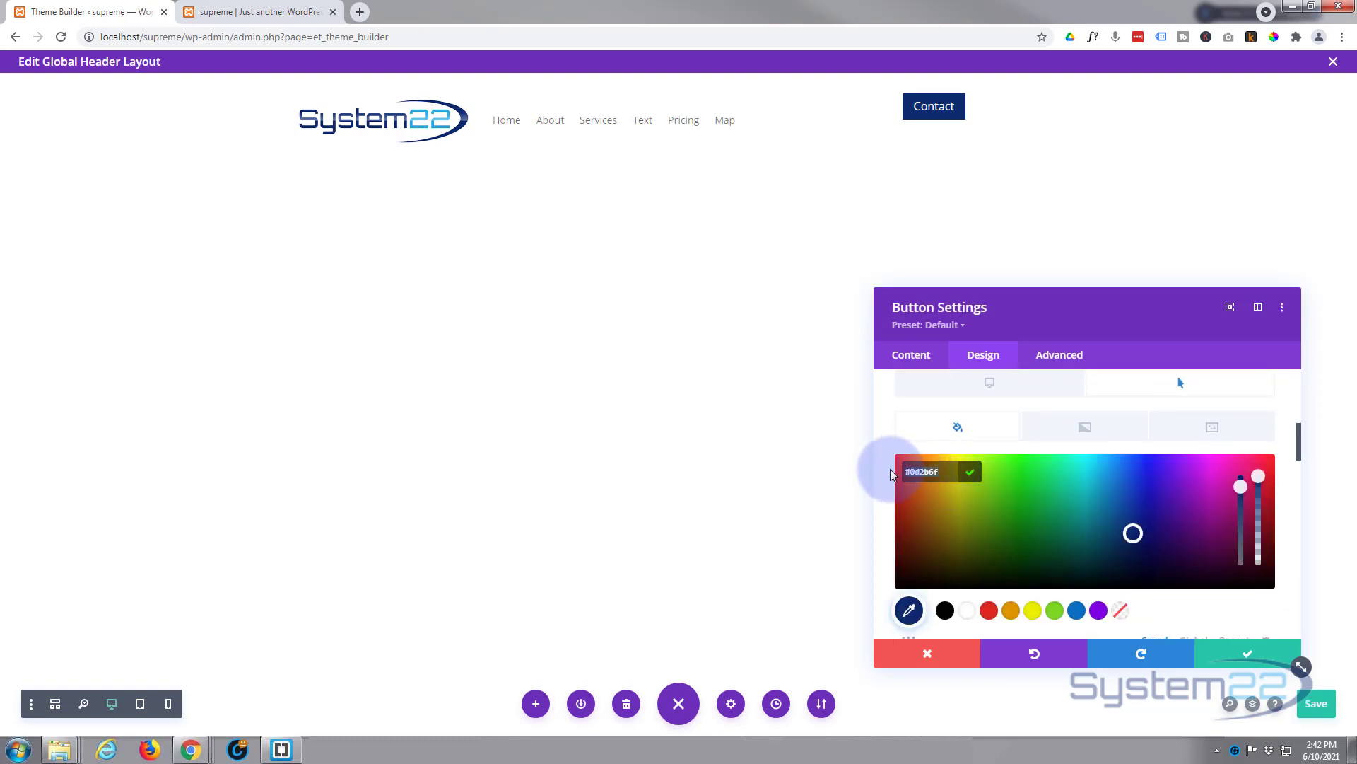
key("ctrl+v")
scroll(984, 495, "up", 1)
left_click(970, 453)
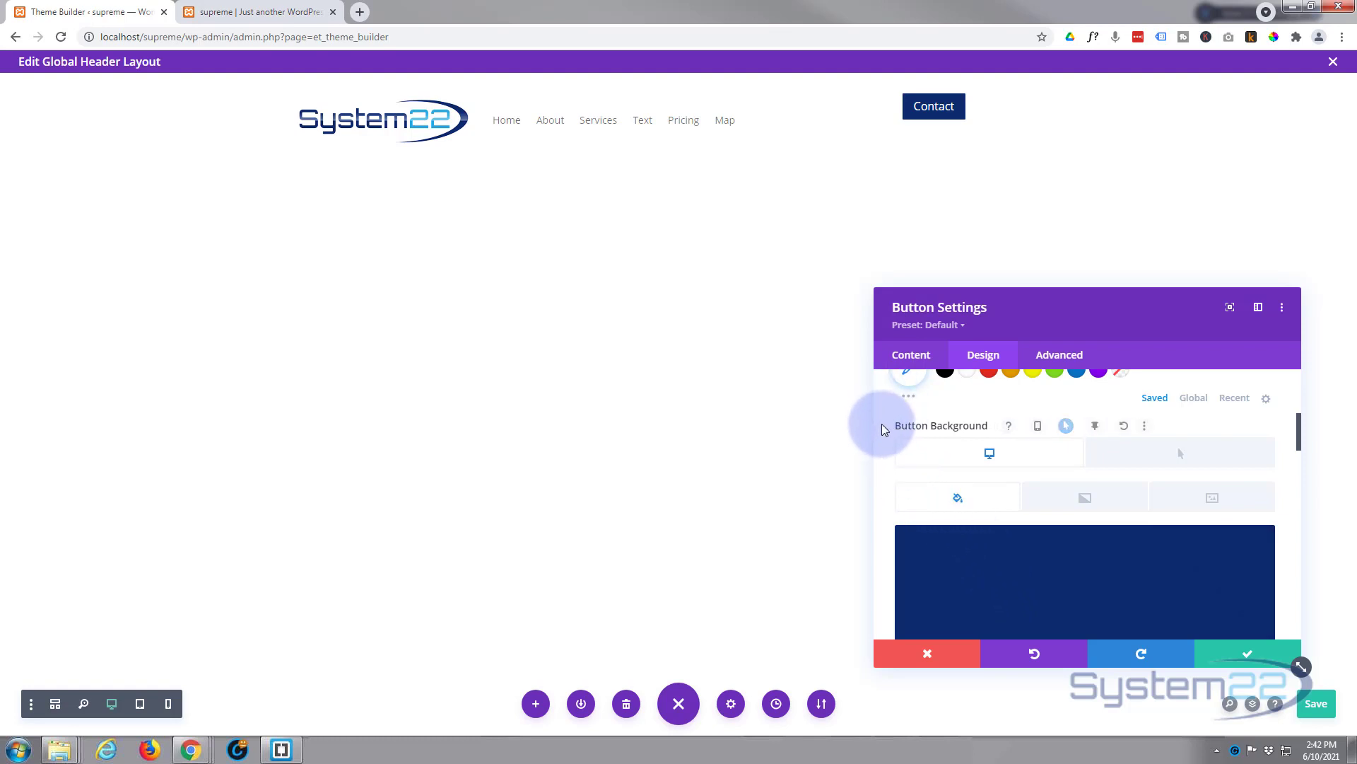
scroll(881, 423, "down", 3)
scroll(884, 426, "up", 2)
scroll(884, 424, "up", 4)
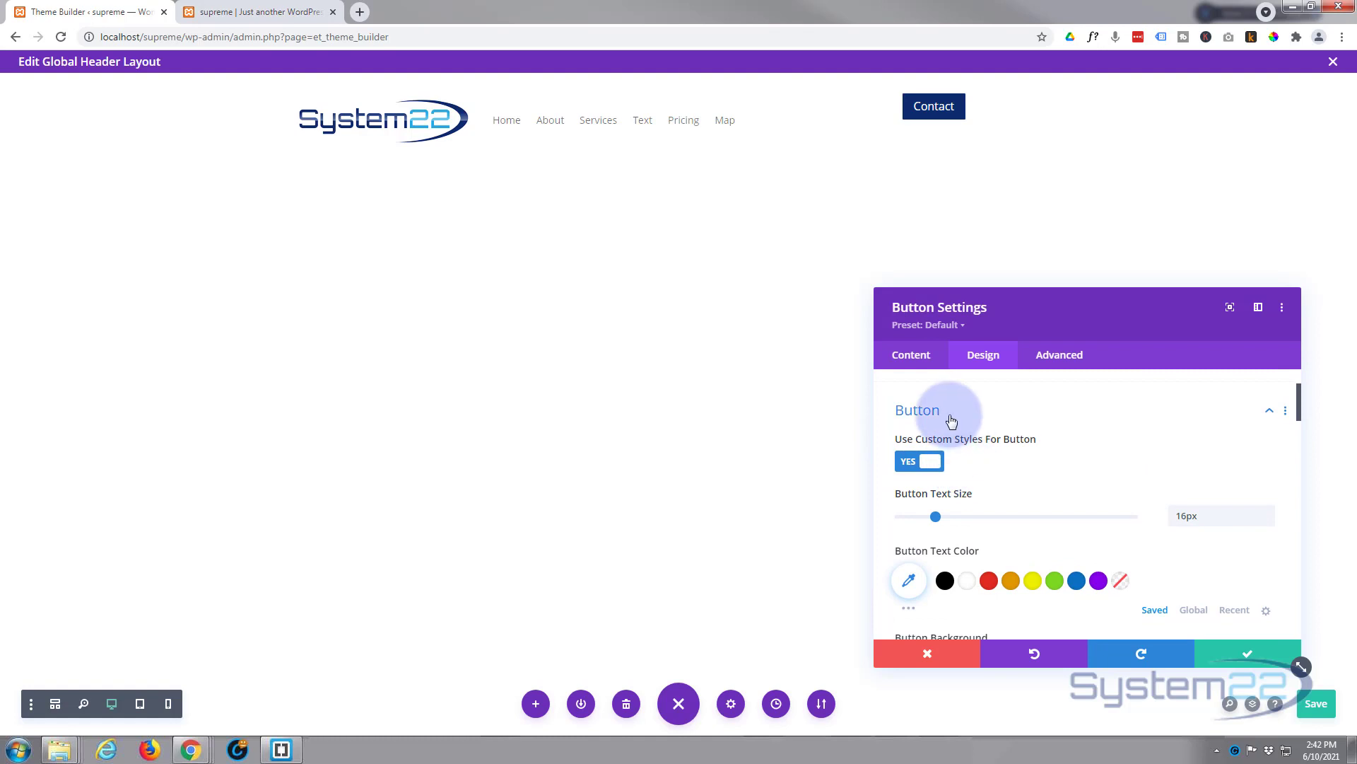
Step: Clear the trial 20px bottom padding and give the Contact button a 20px top margin
left_click(951, 422)
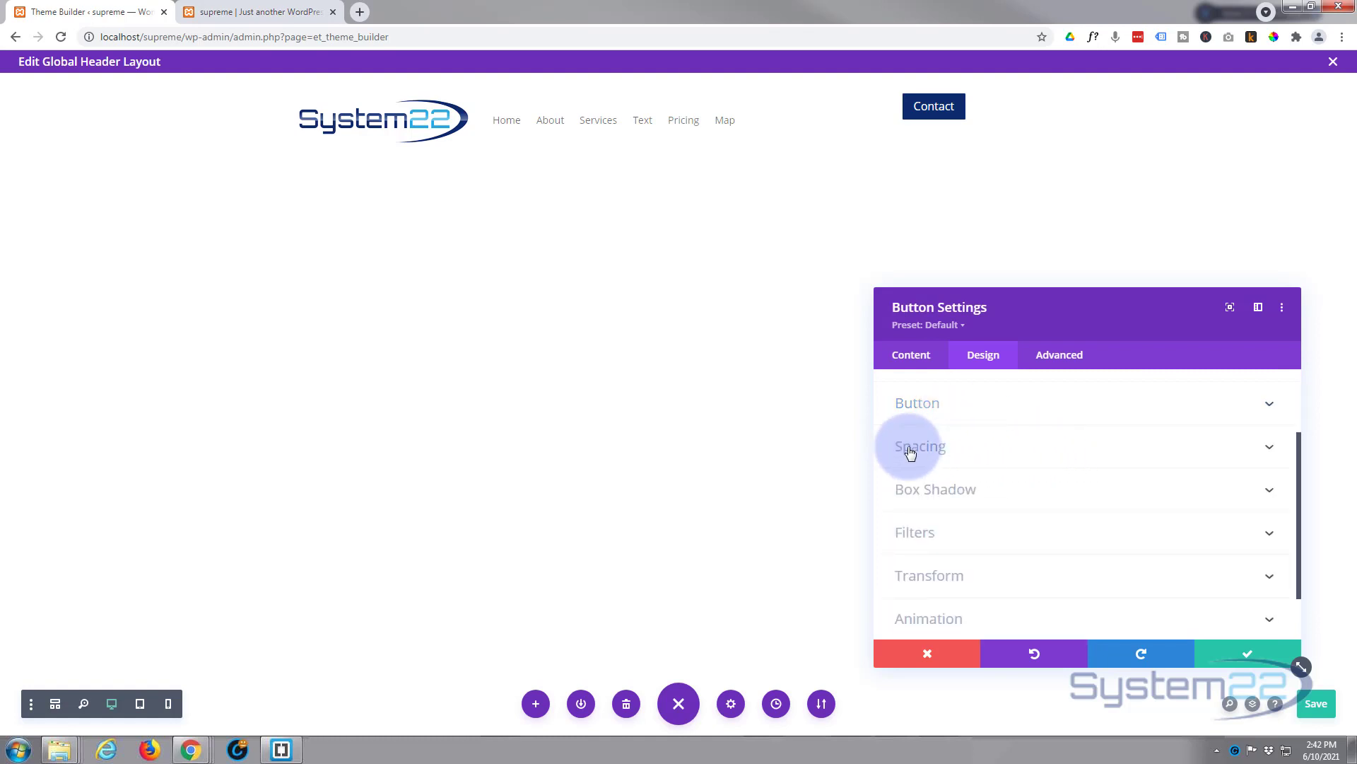
left_click(997, 453)
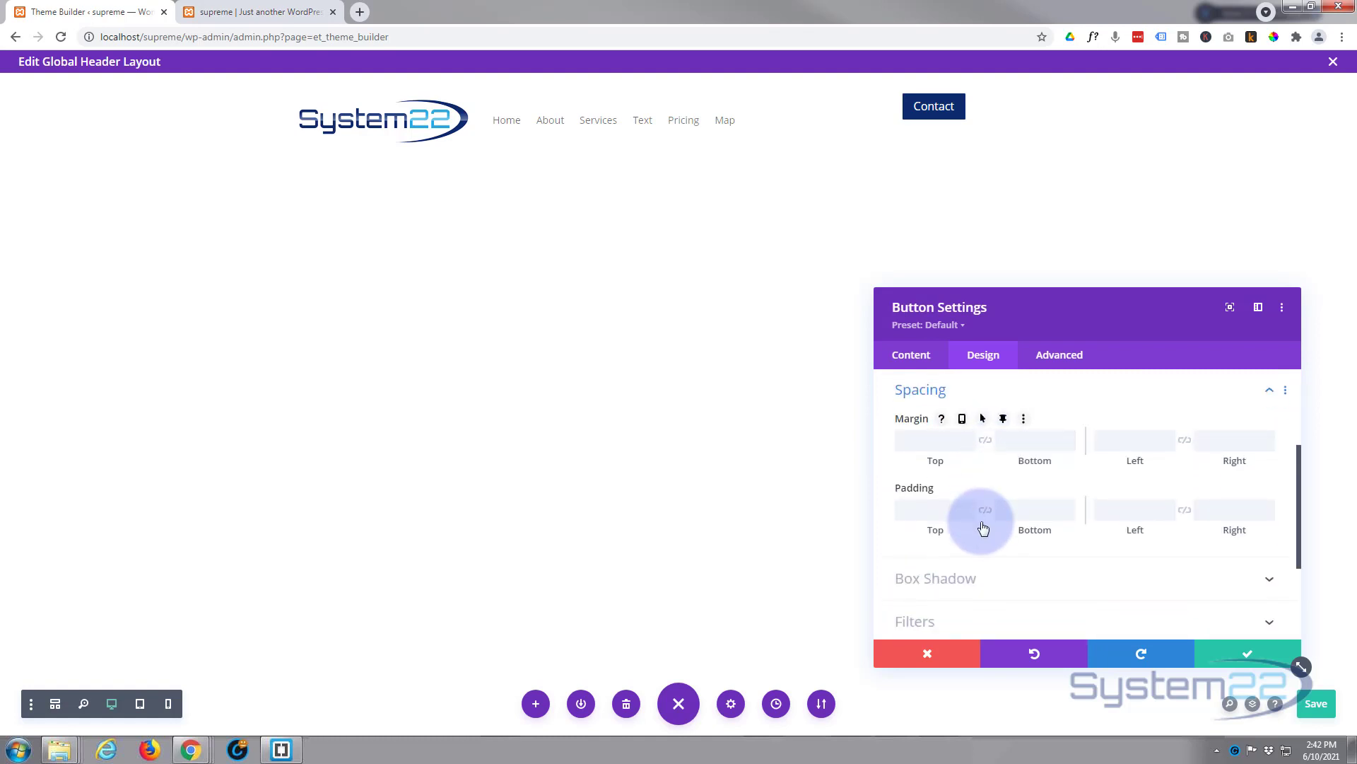
left_click(1031, 509)
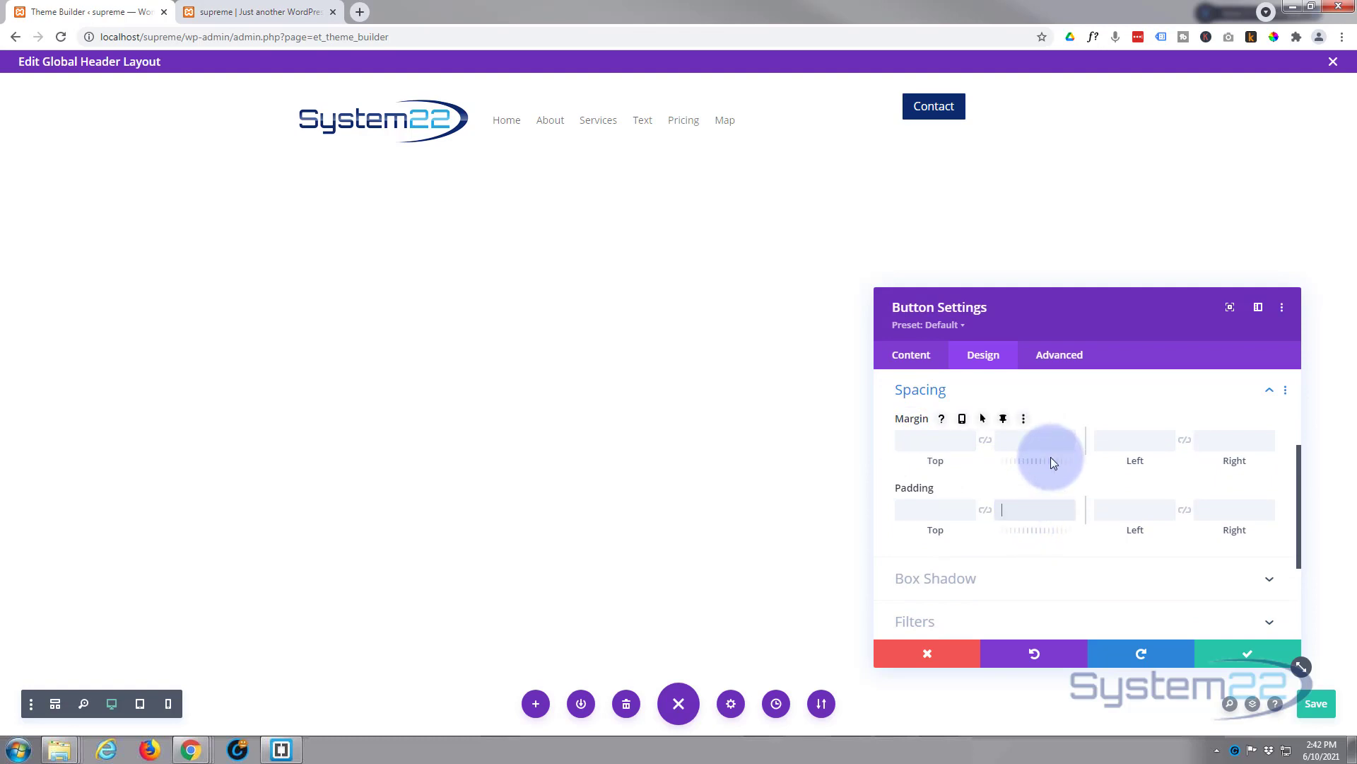
type("20px")
double_click(1016, 509)
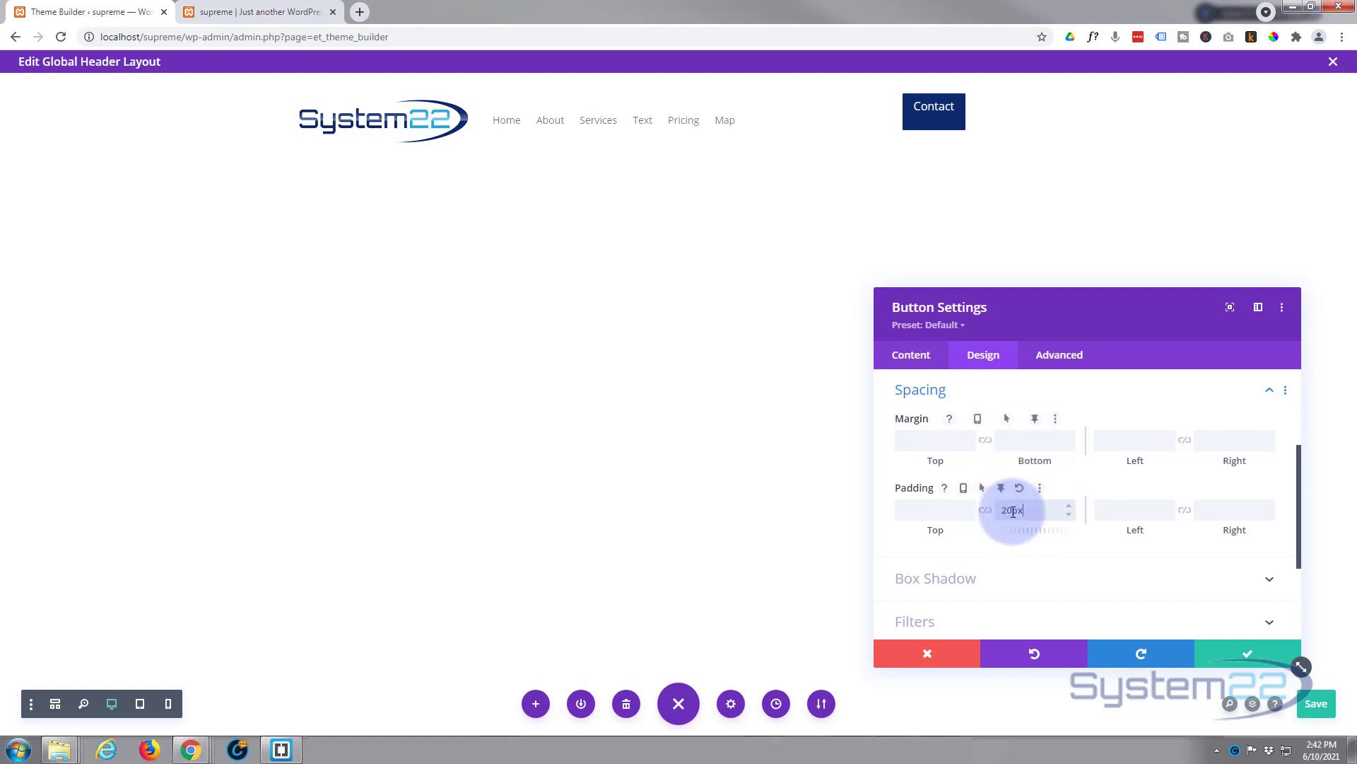
key("BackSpace")
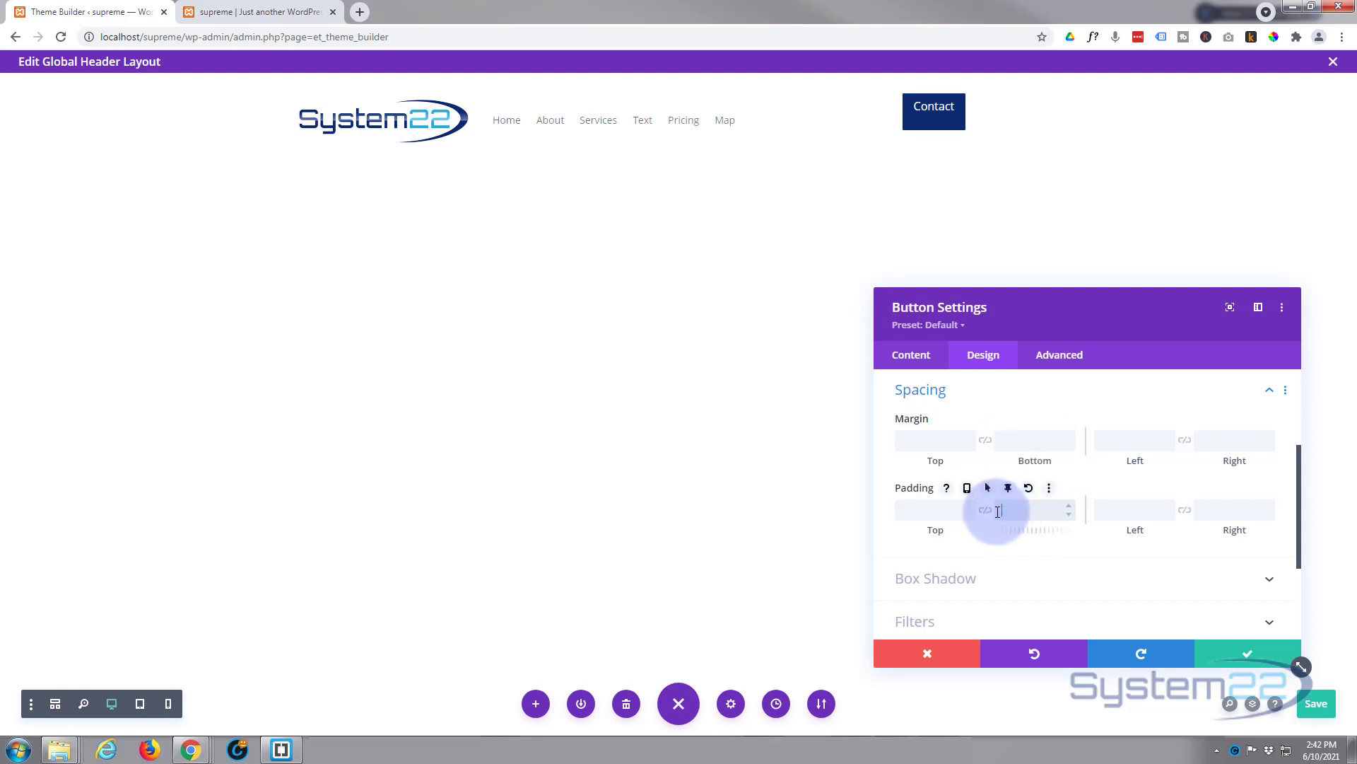
left_click(925, 438)
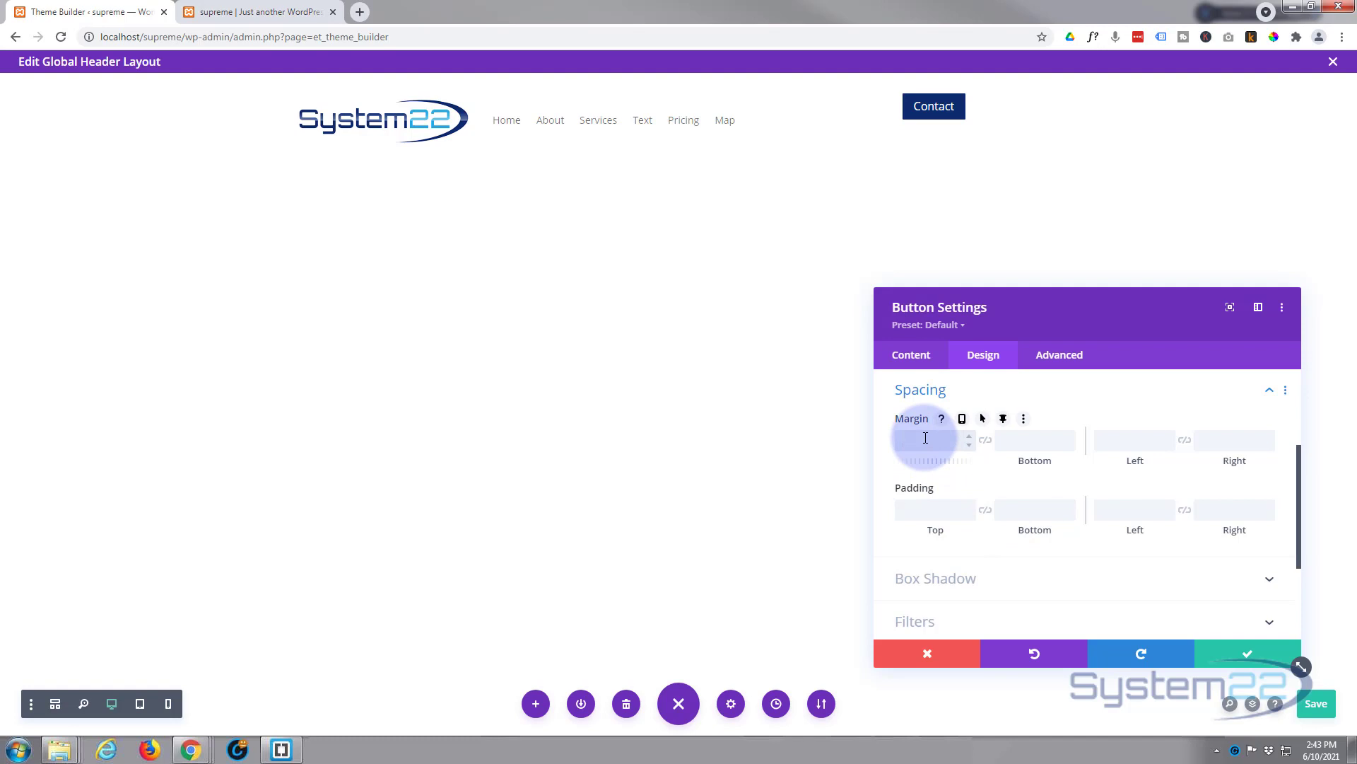
type("20")
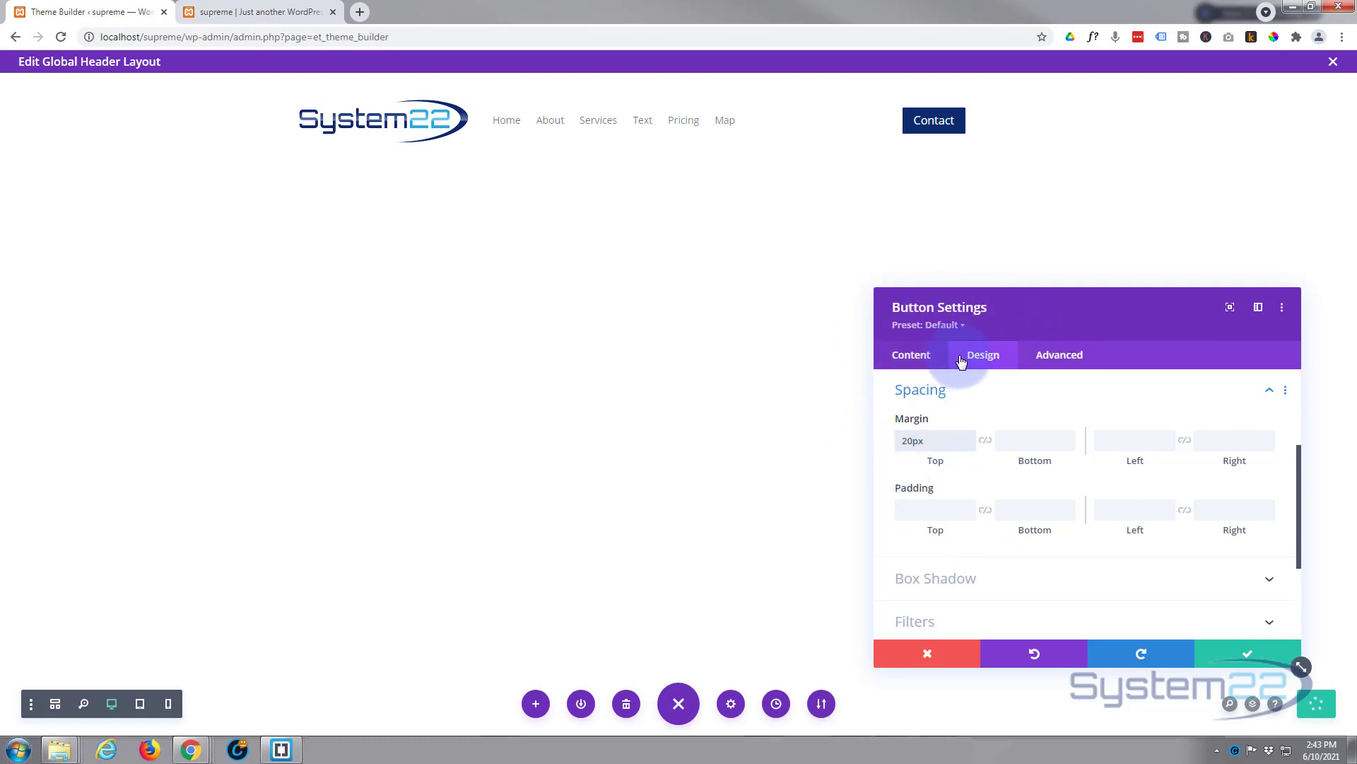
Step: Switch the Contact button's Use Popup to YES, leaving Popup Type as Layout
left_click(1068, 360)
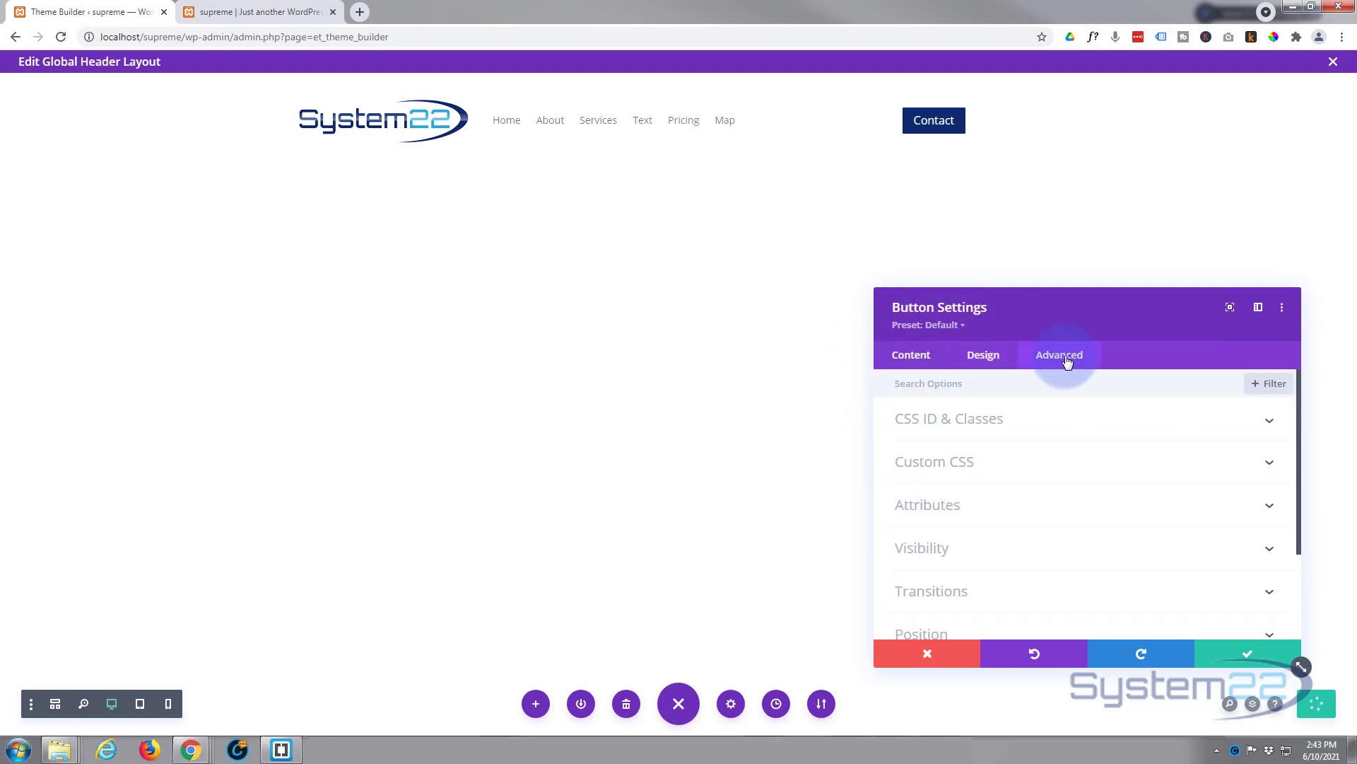
scroll(1055, 451, "down", 2)
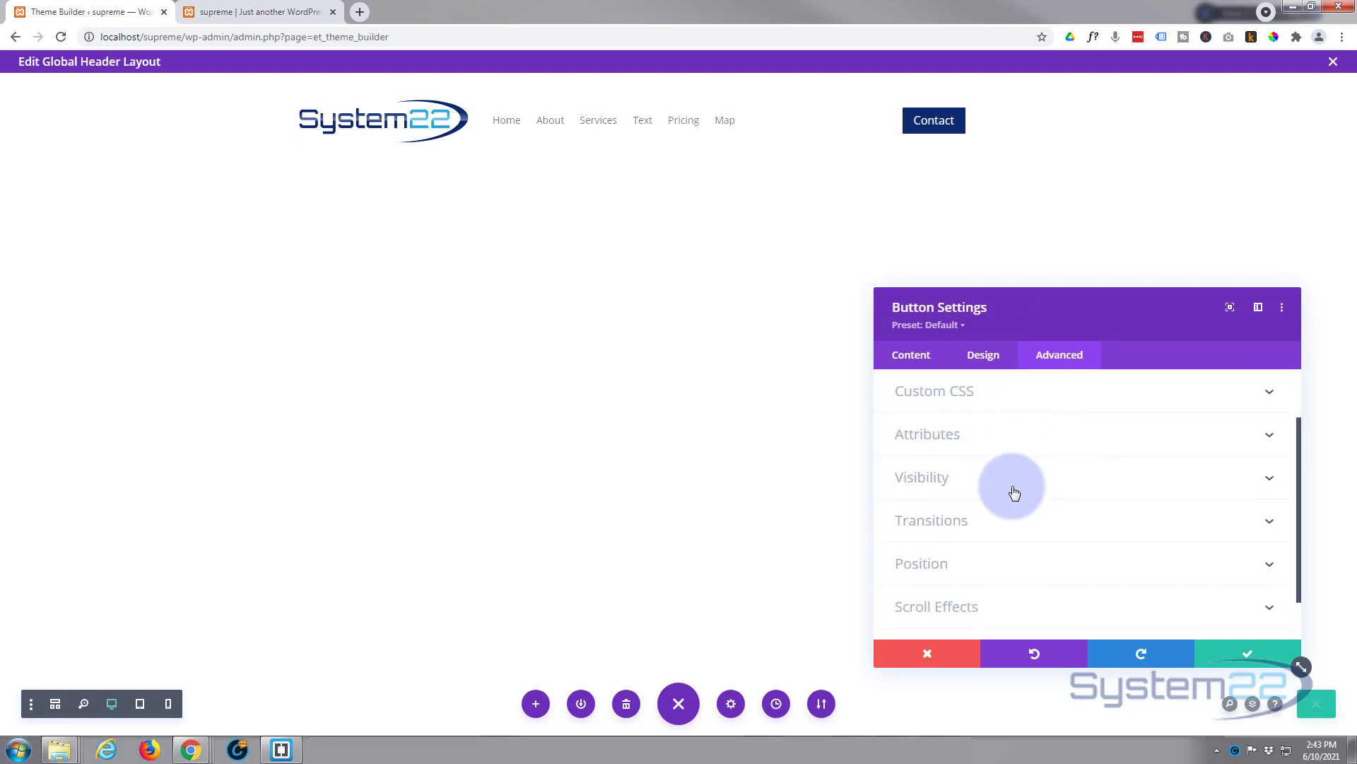
left_click(1011, 481)
scroll(1012, 473, "down", 5)
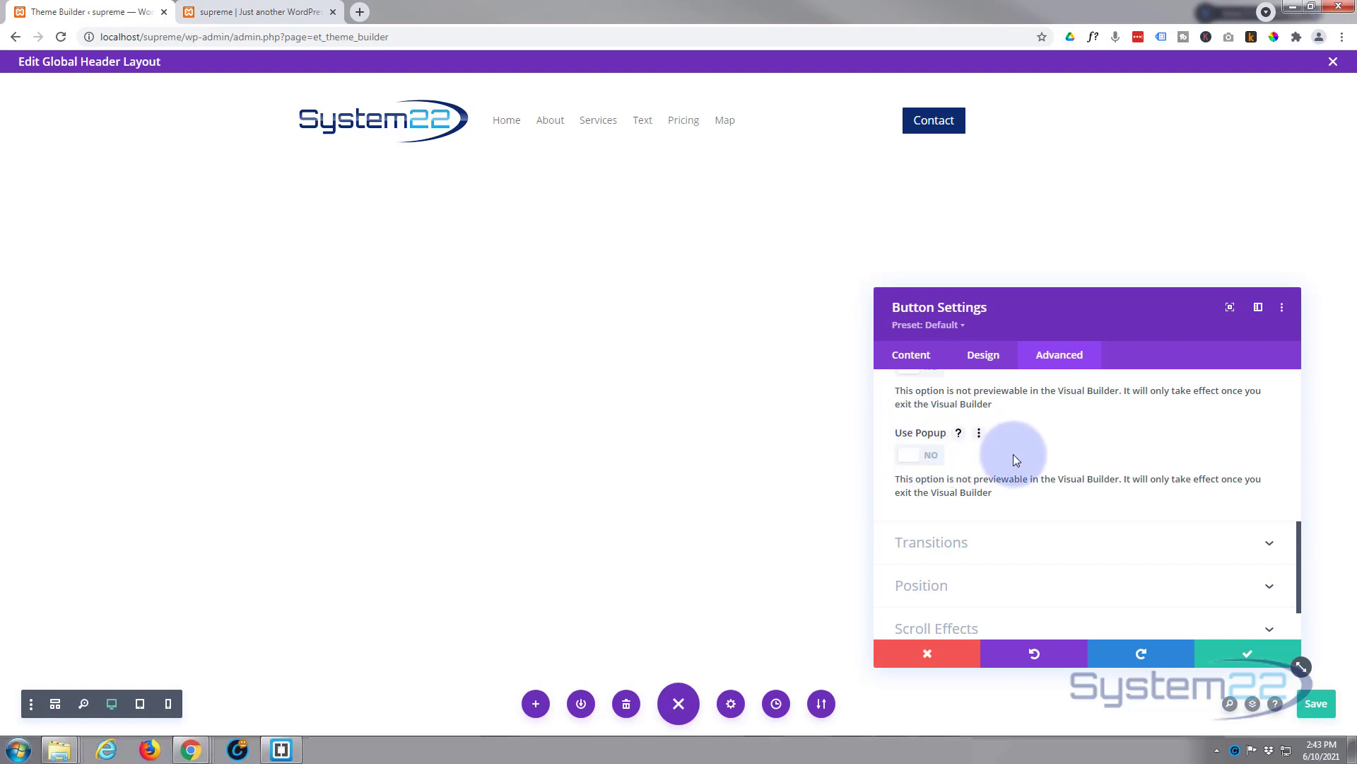
left_click(928, 459)
scroll(1024, 469, "down", 2)
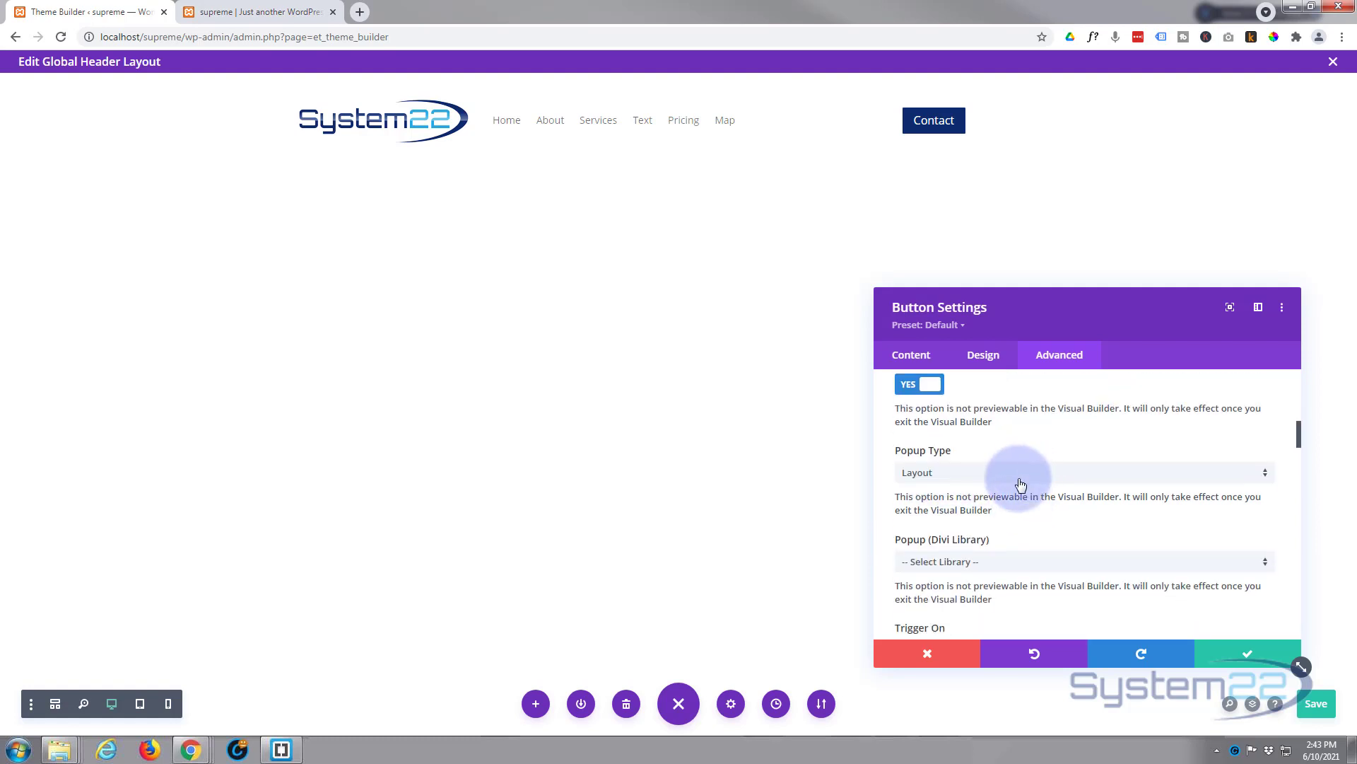
left_click(969, 472)
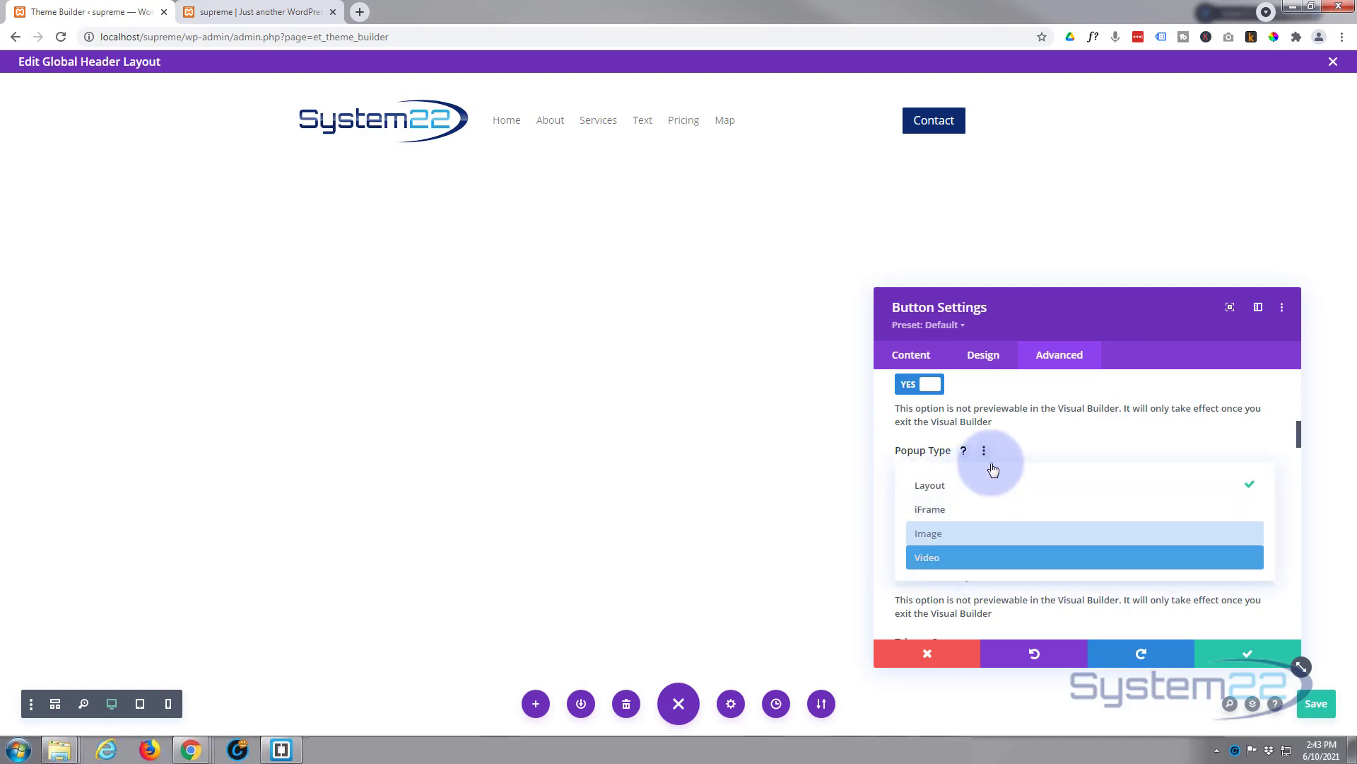
left_click(1022, 440)
scroll(983, 446, "down", 1)
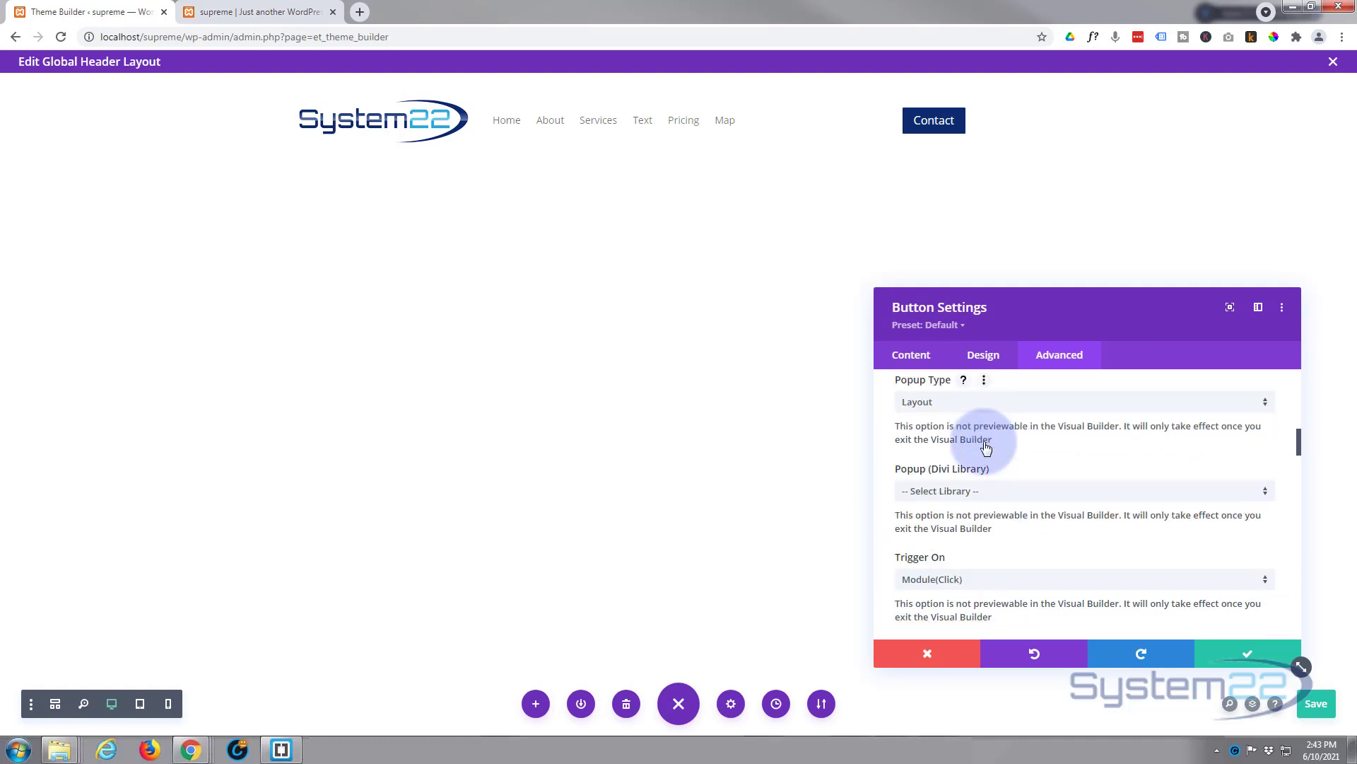
scroll(986, 448, "down", 1)
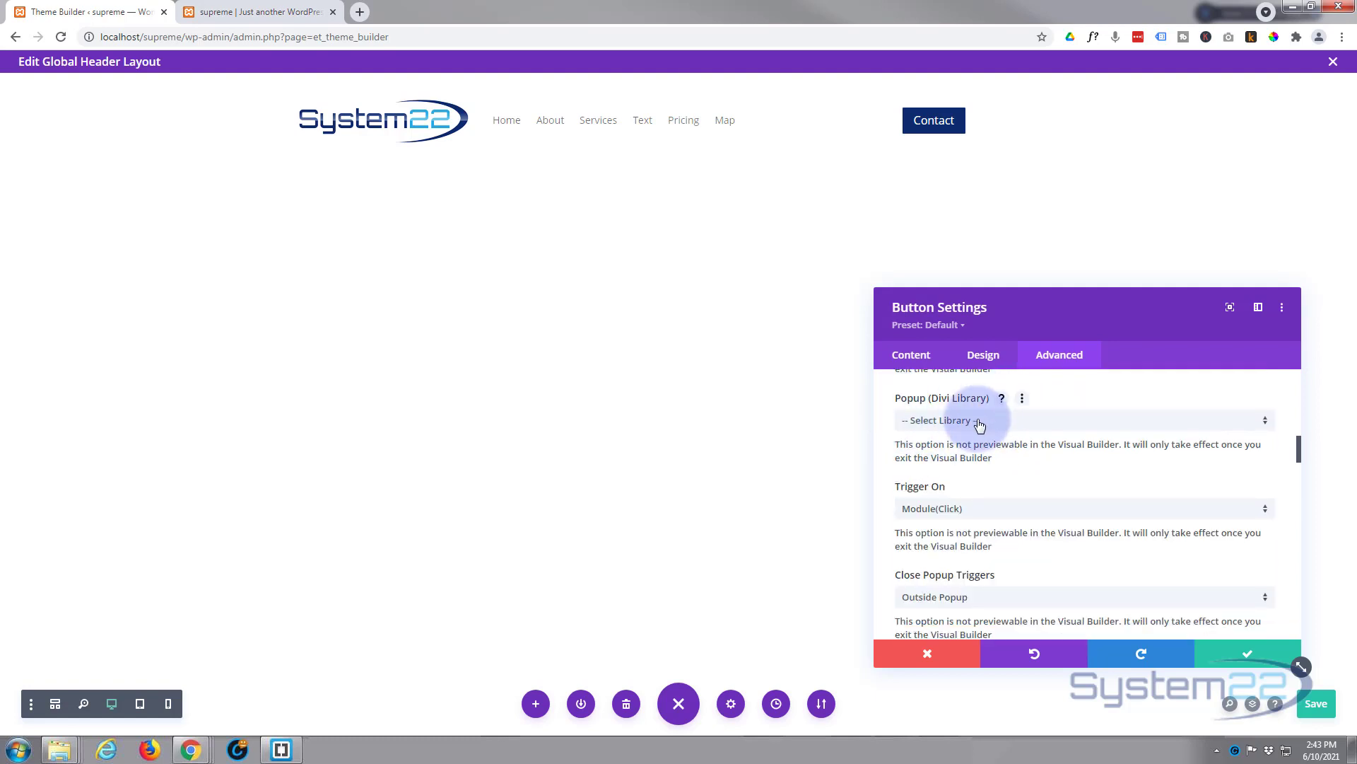
Step: Choose the 'popup form' Divi Library layout as the Contact button's popup content
left_click(1008, 425)
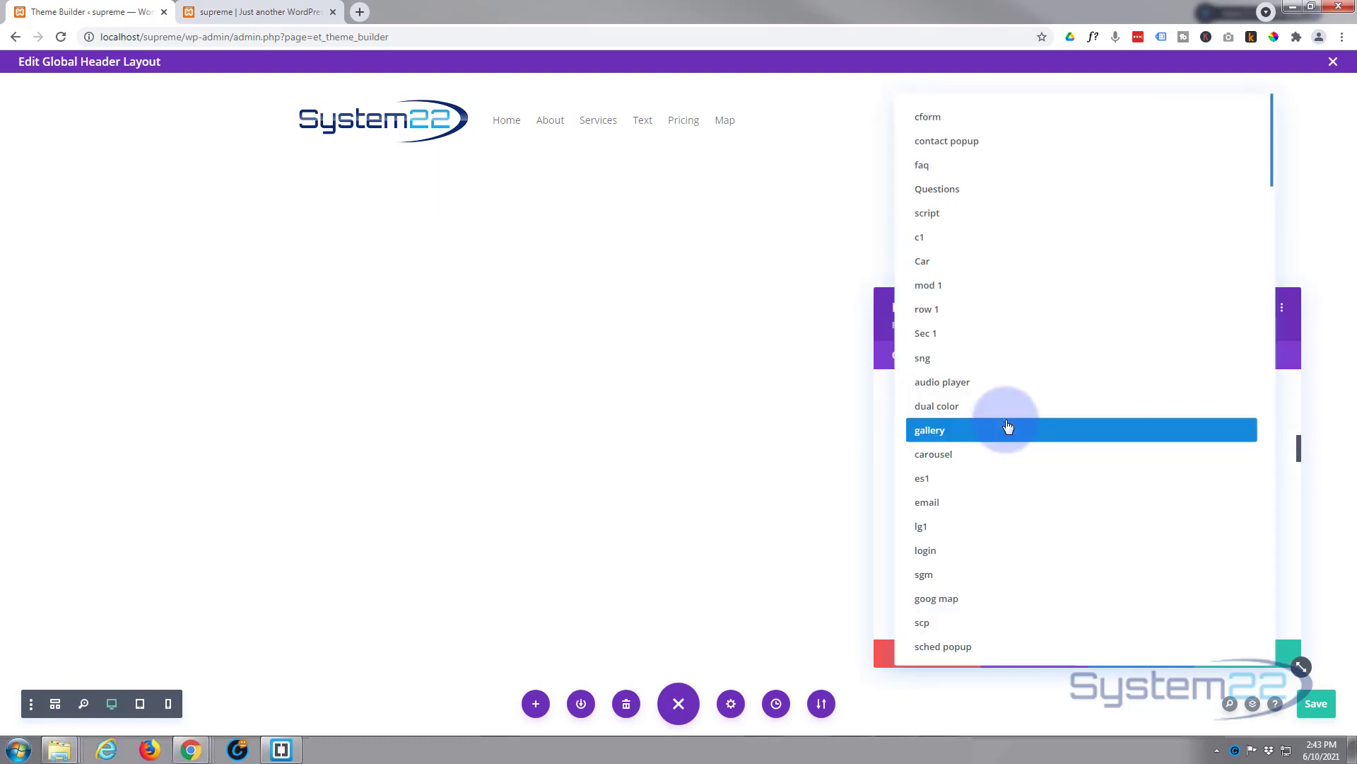
scroll(1007, 515, "down", 5)
scroll(1009, 515, "down", 4)
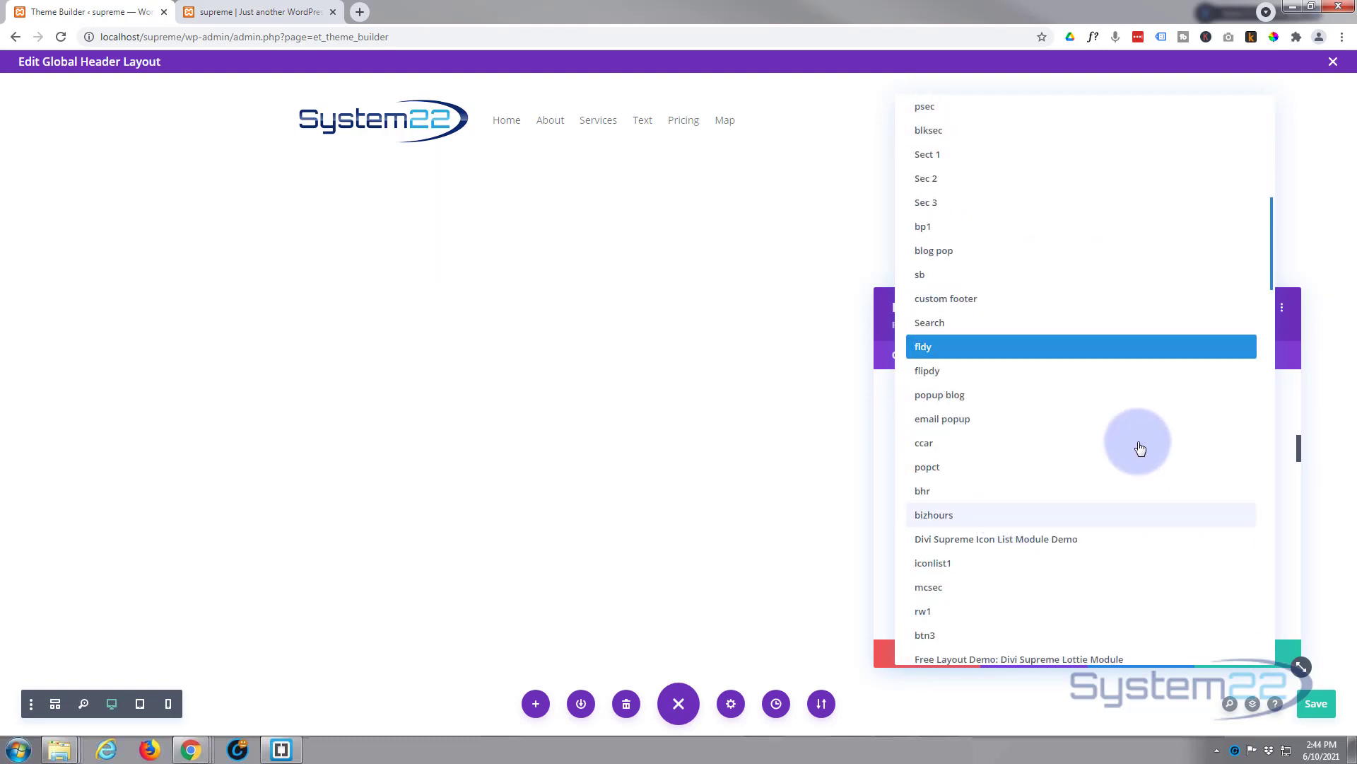
left_click_drag(1272, 290, 1273, 659)
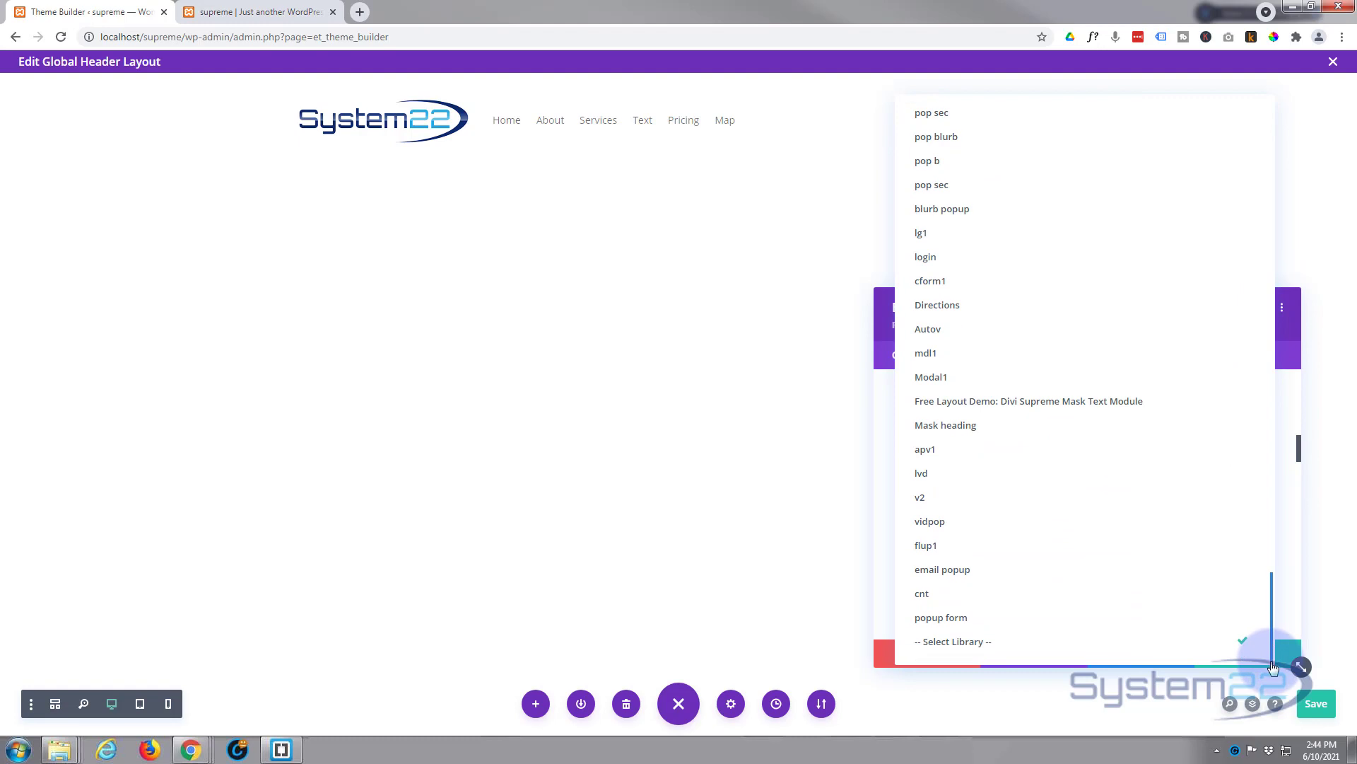
left_click(939, 621)
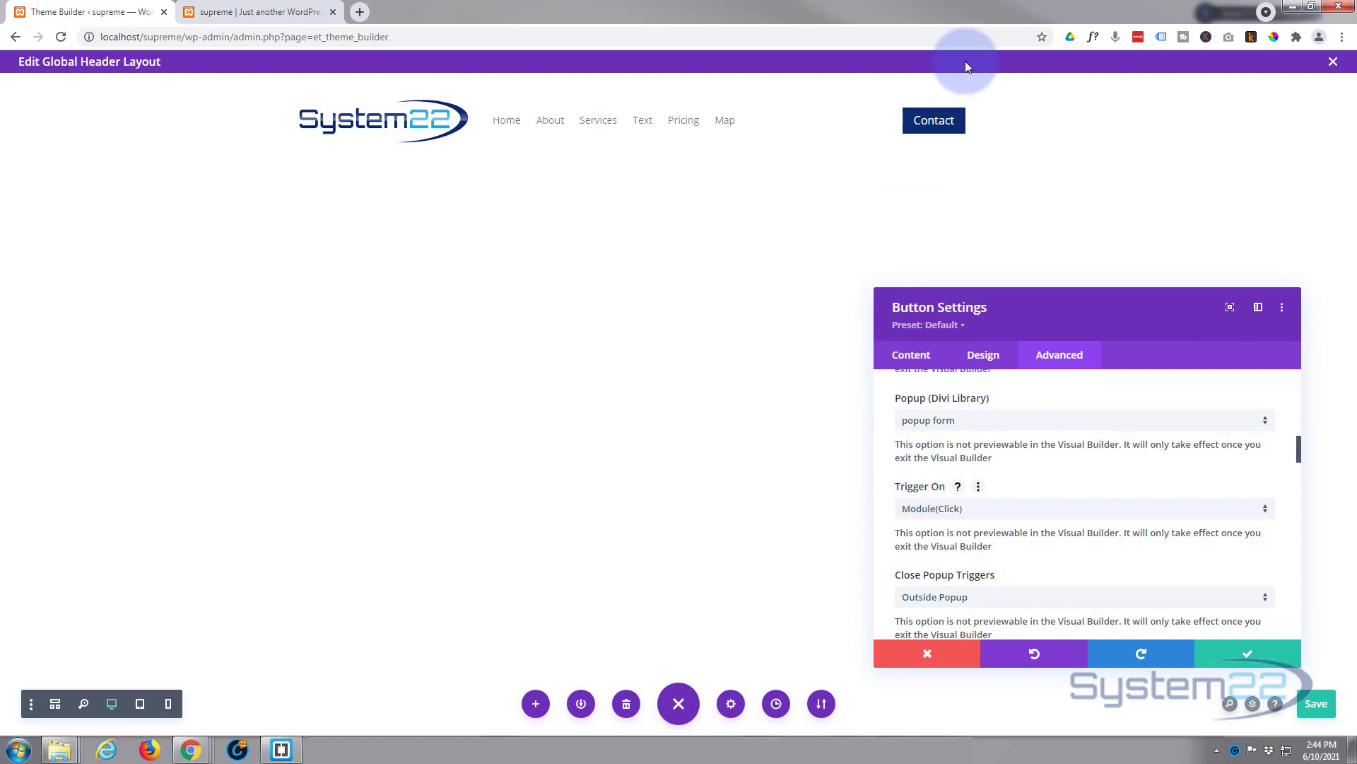
left_click(1005, 515)
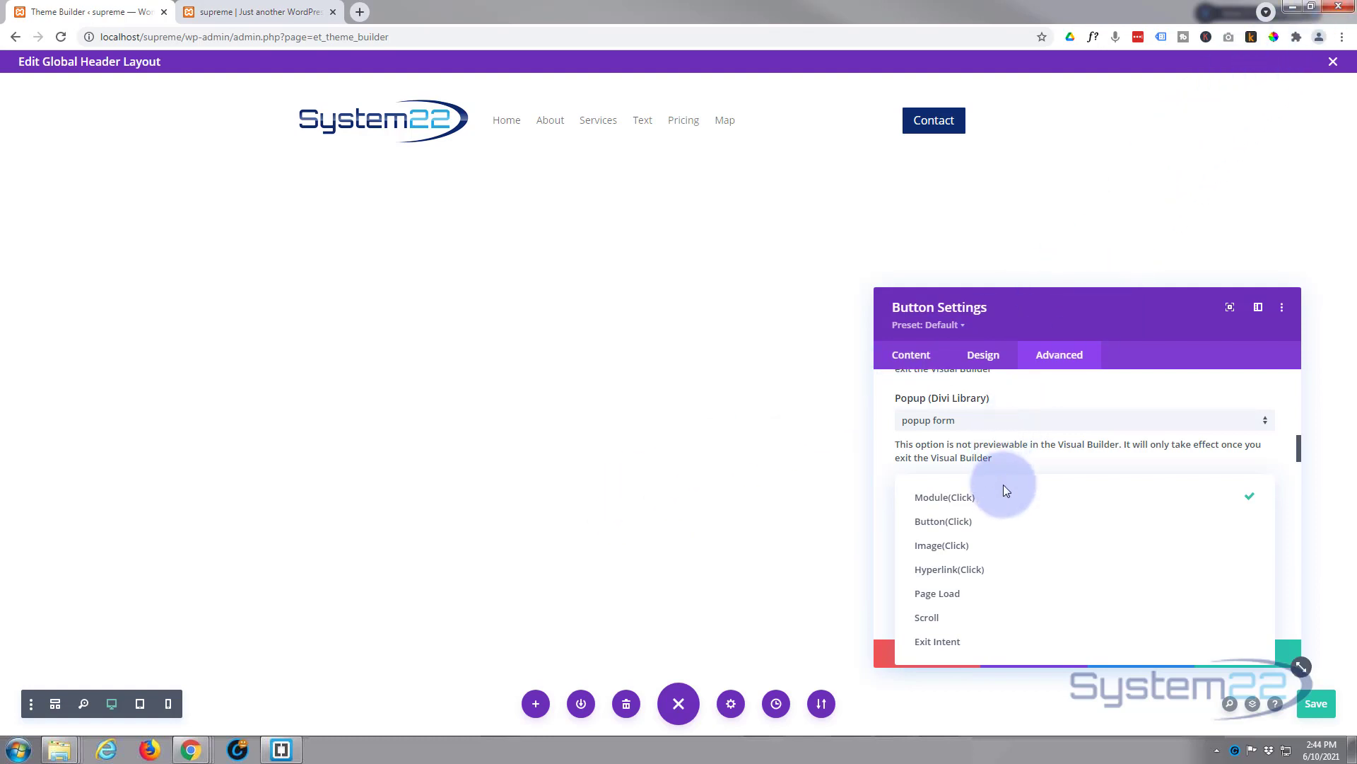
Step: Keep Module(Click) as trigger, Outside Popup as close trigger, and Fade In entrance animation
left_click(950, 504)
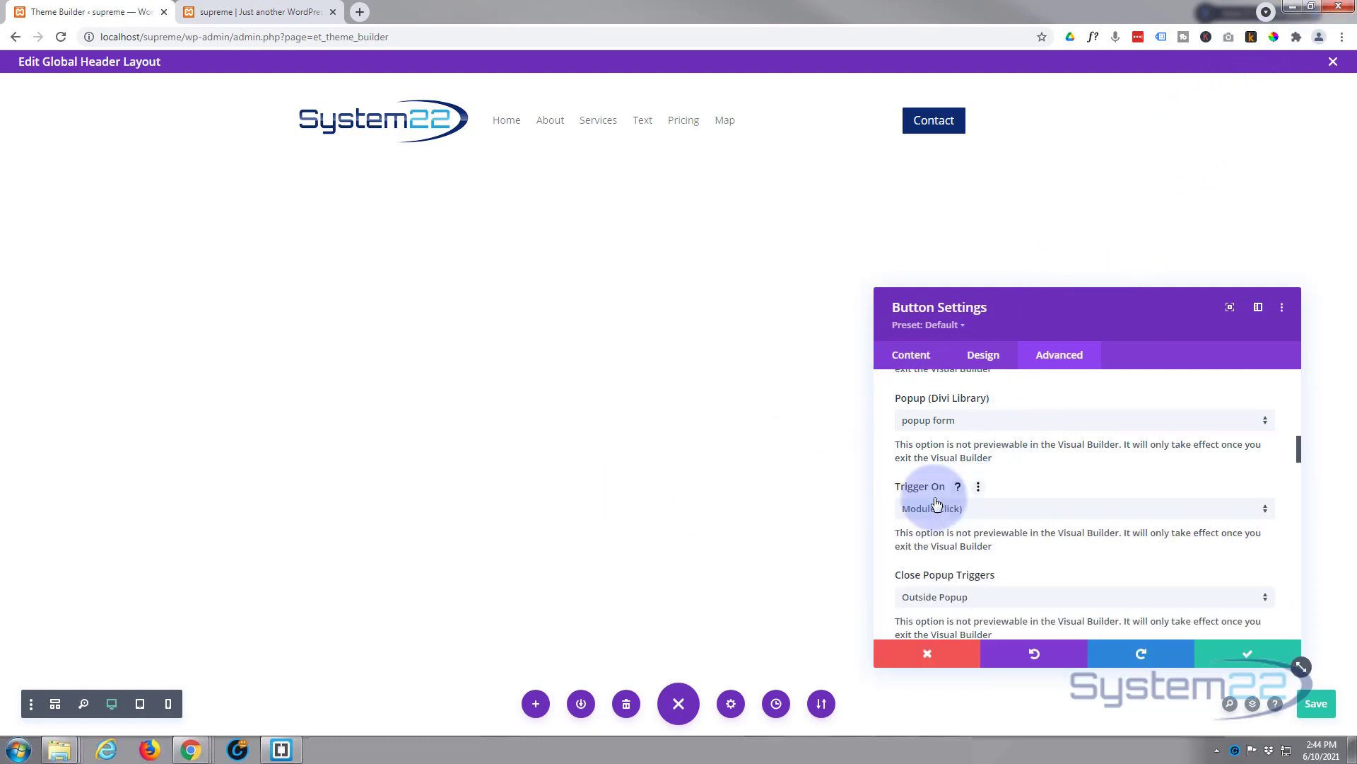
scroll(1029, 482, "down", 2)
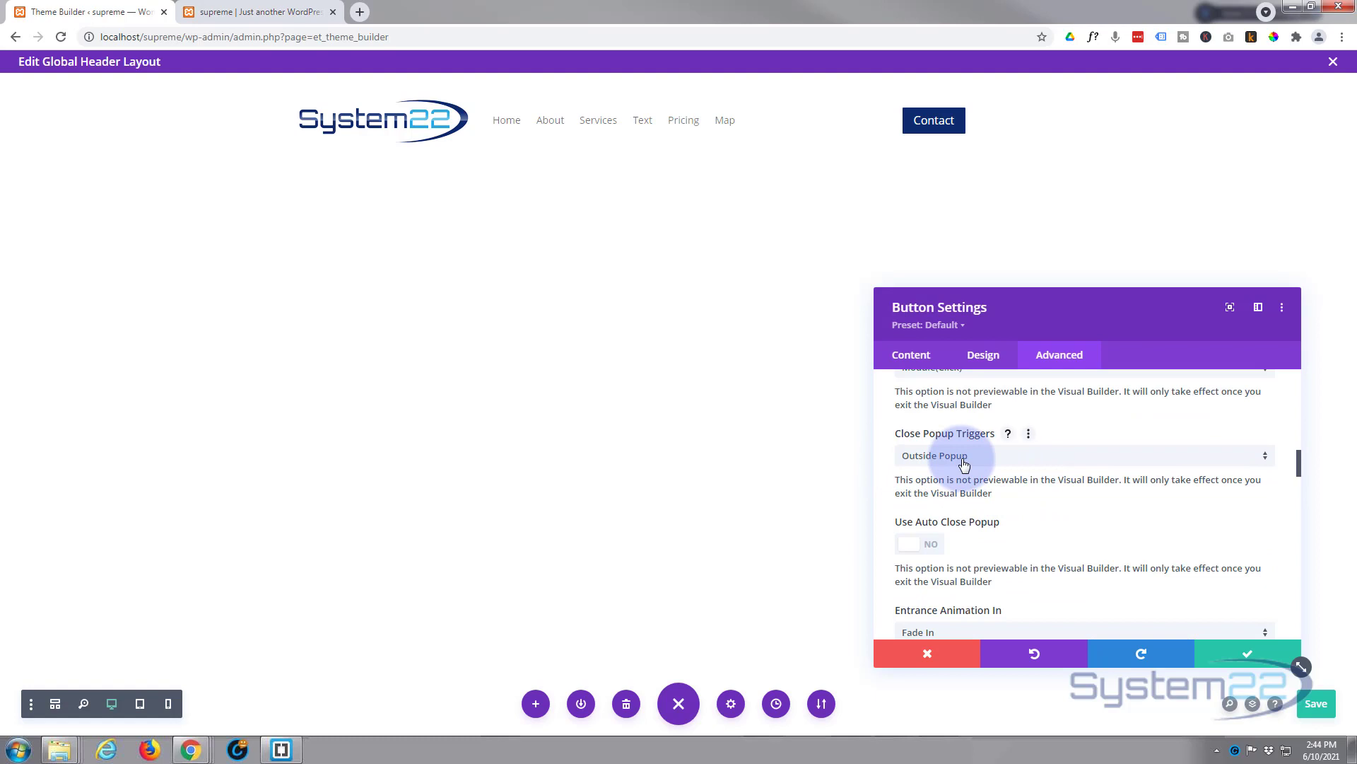
left_click(1000, 463)
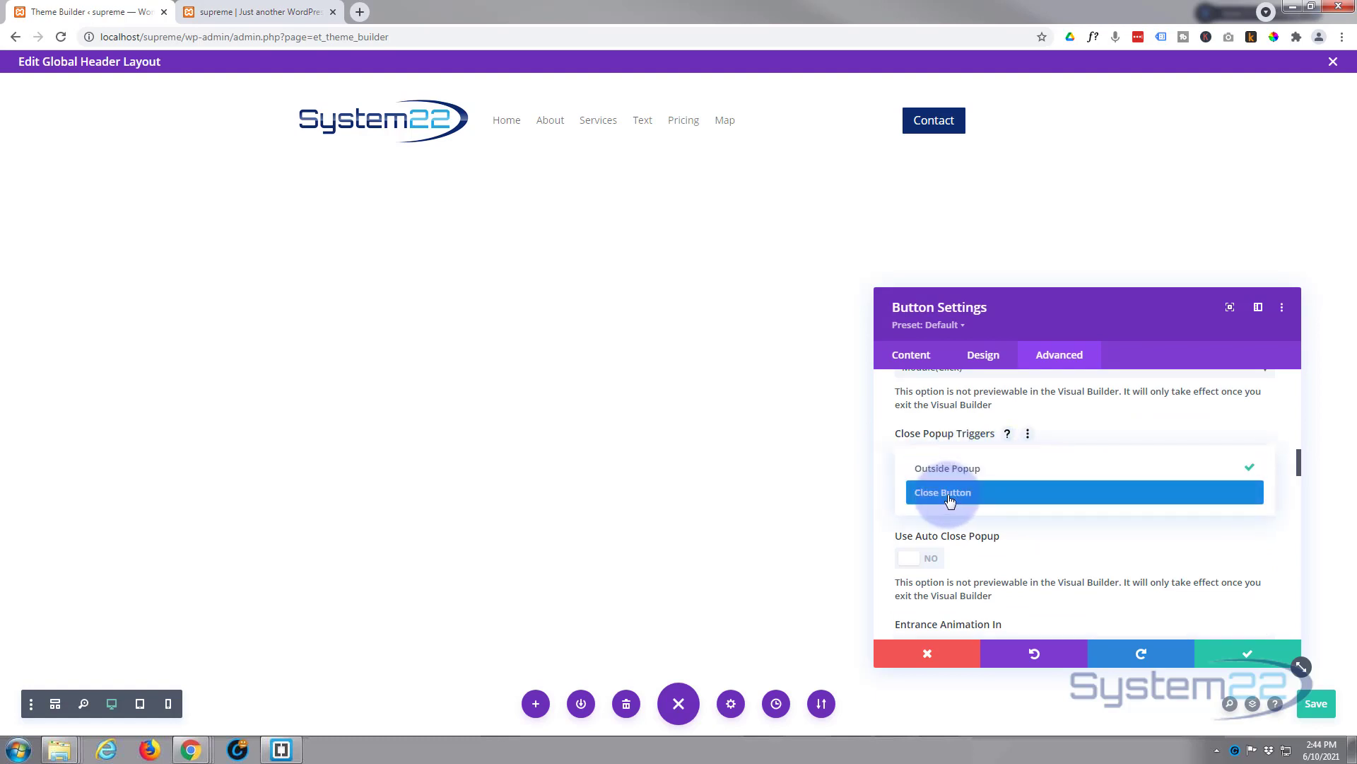
left_click(1113, 429)
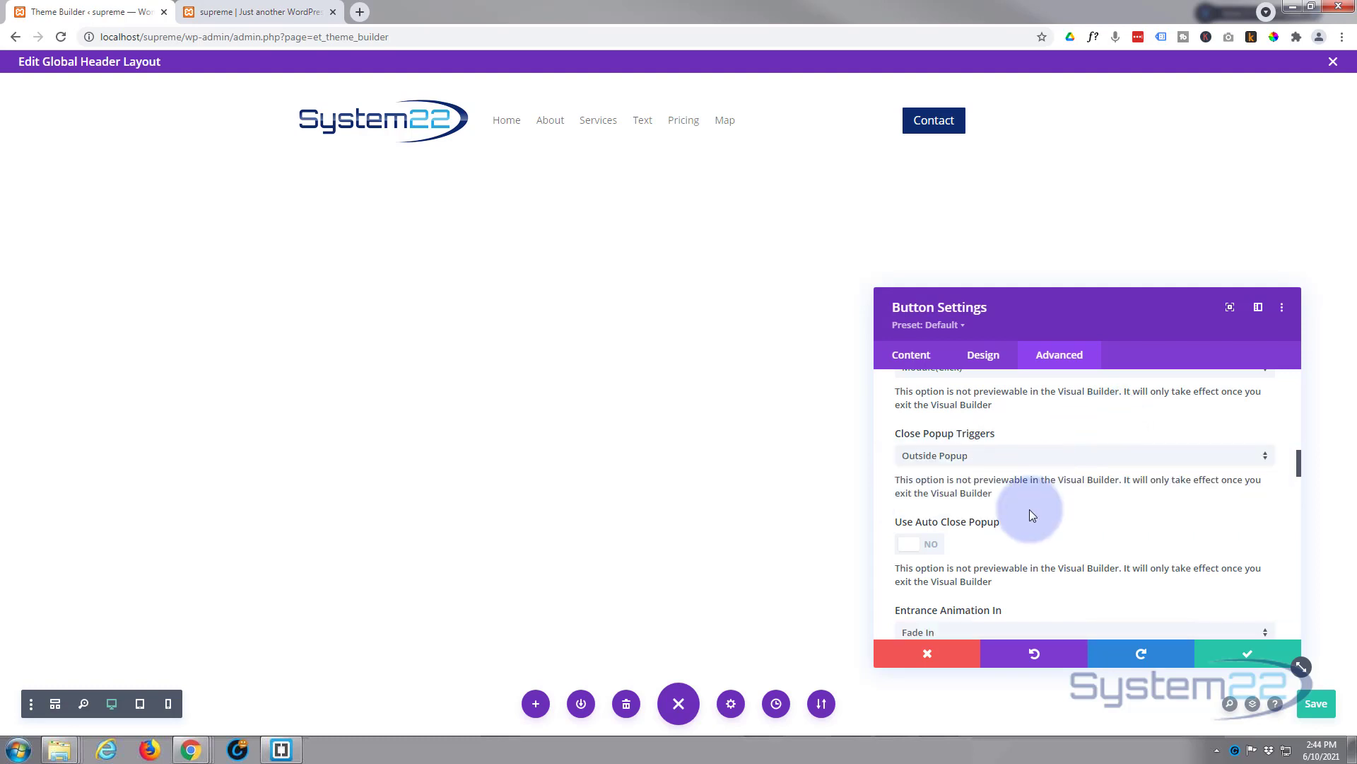
scroll(1029, 509, "down", 2)
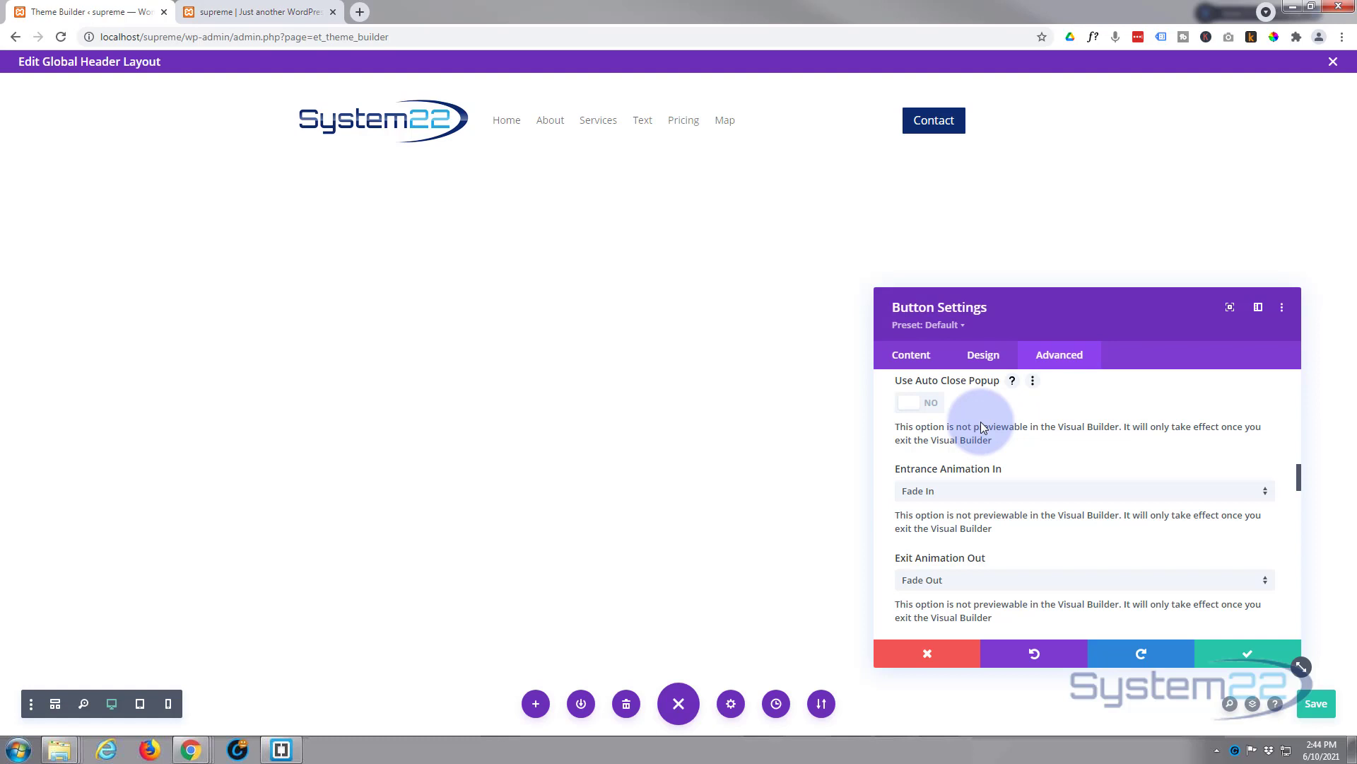
scroll(982, 422, "down", 1)
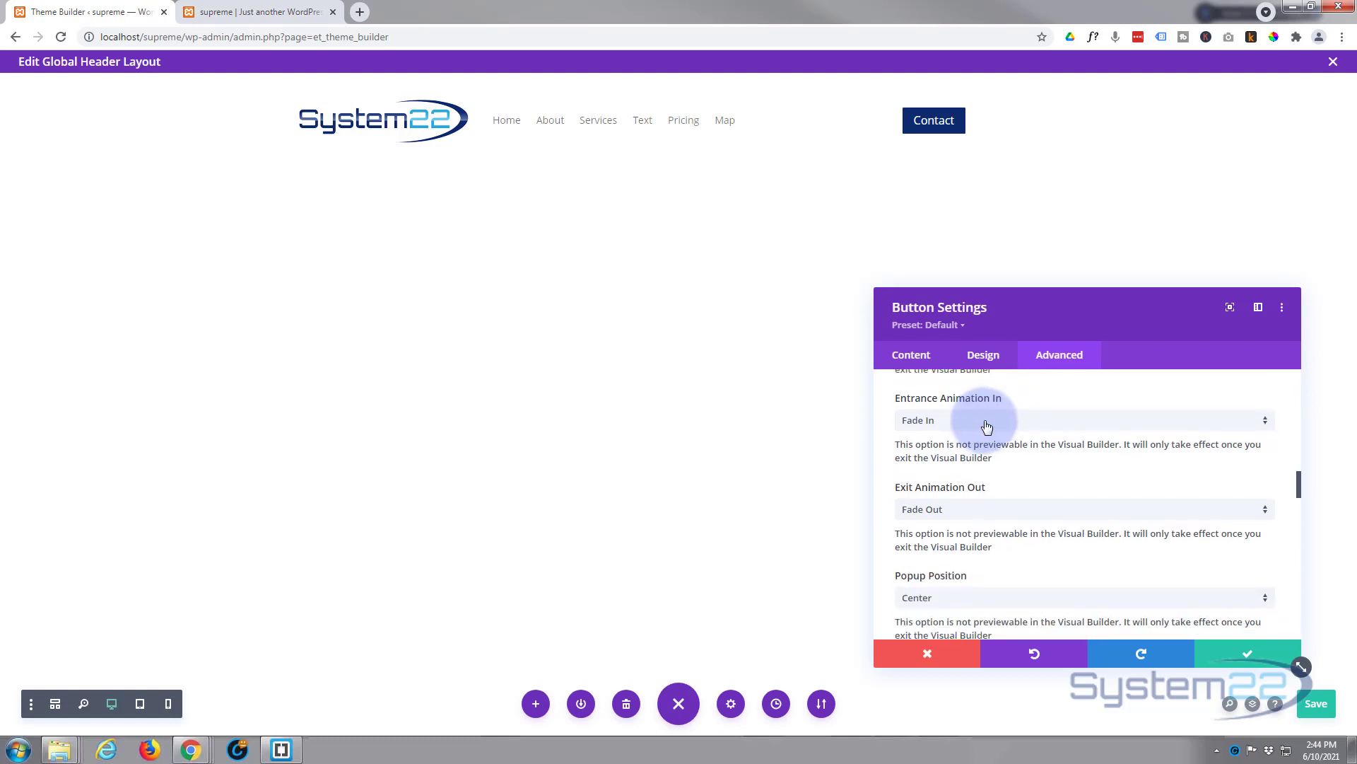
left_click(986, 422)
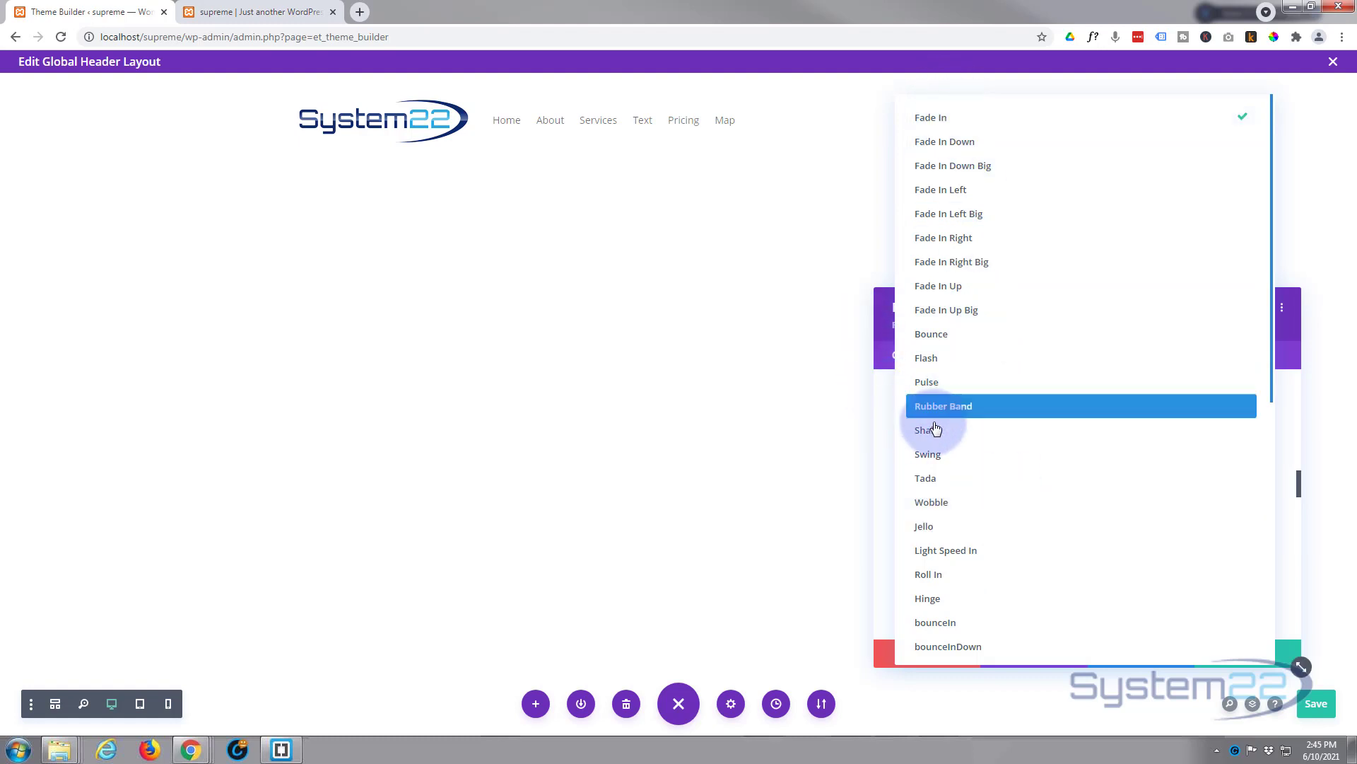
left_click(881, 390)
Step: Review the per-device Popup Max Width values and the remaining overlay and close-button options
scroll(1003, 464, "down", 4)
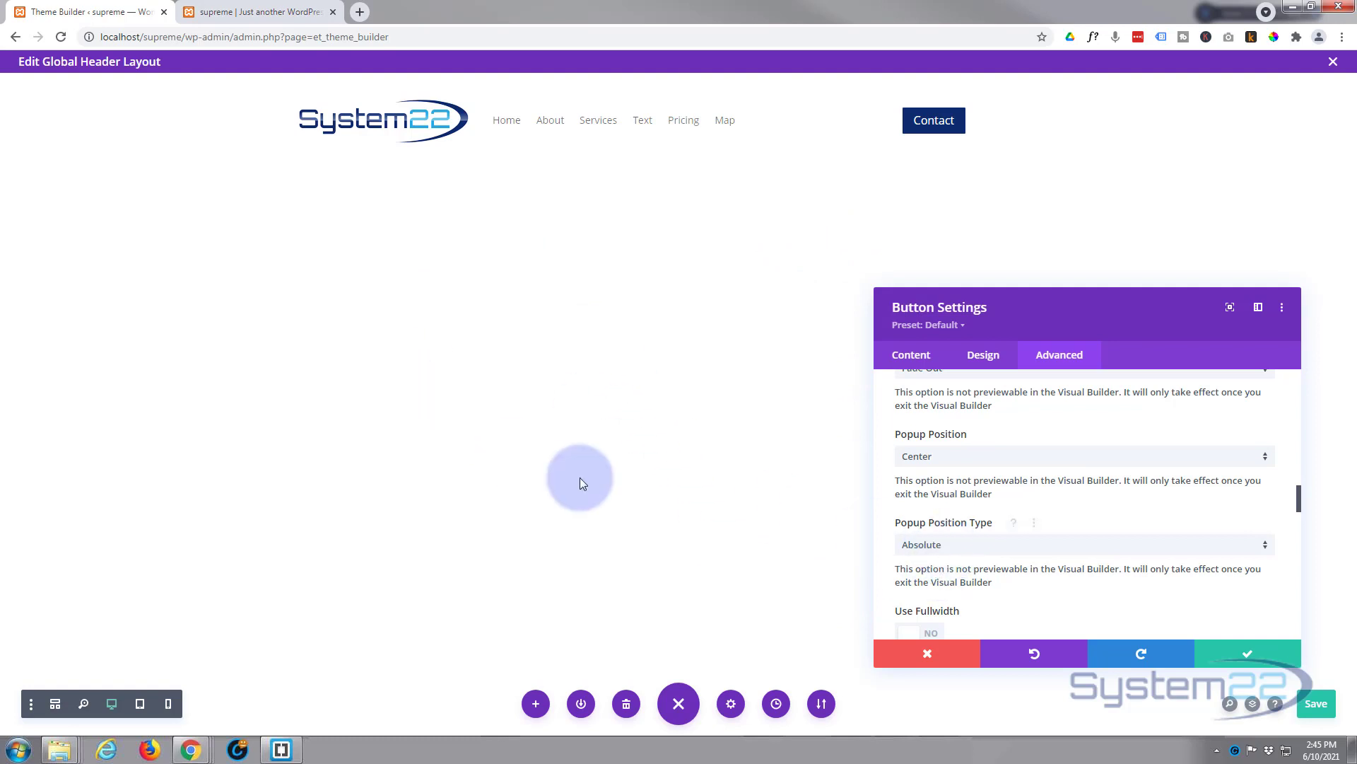
scroll(1042, 504, "down", 3)
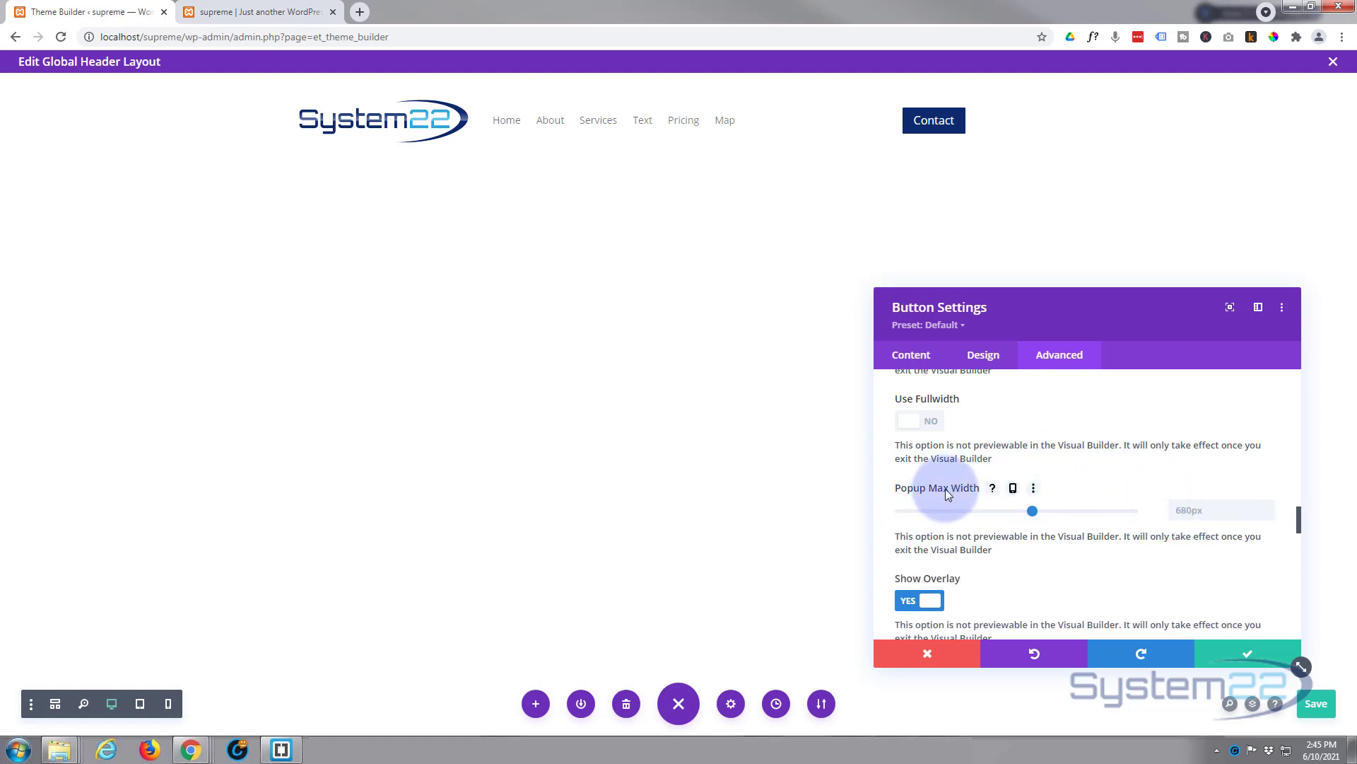
left_click(1013, 491)
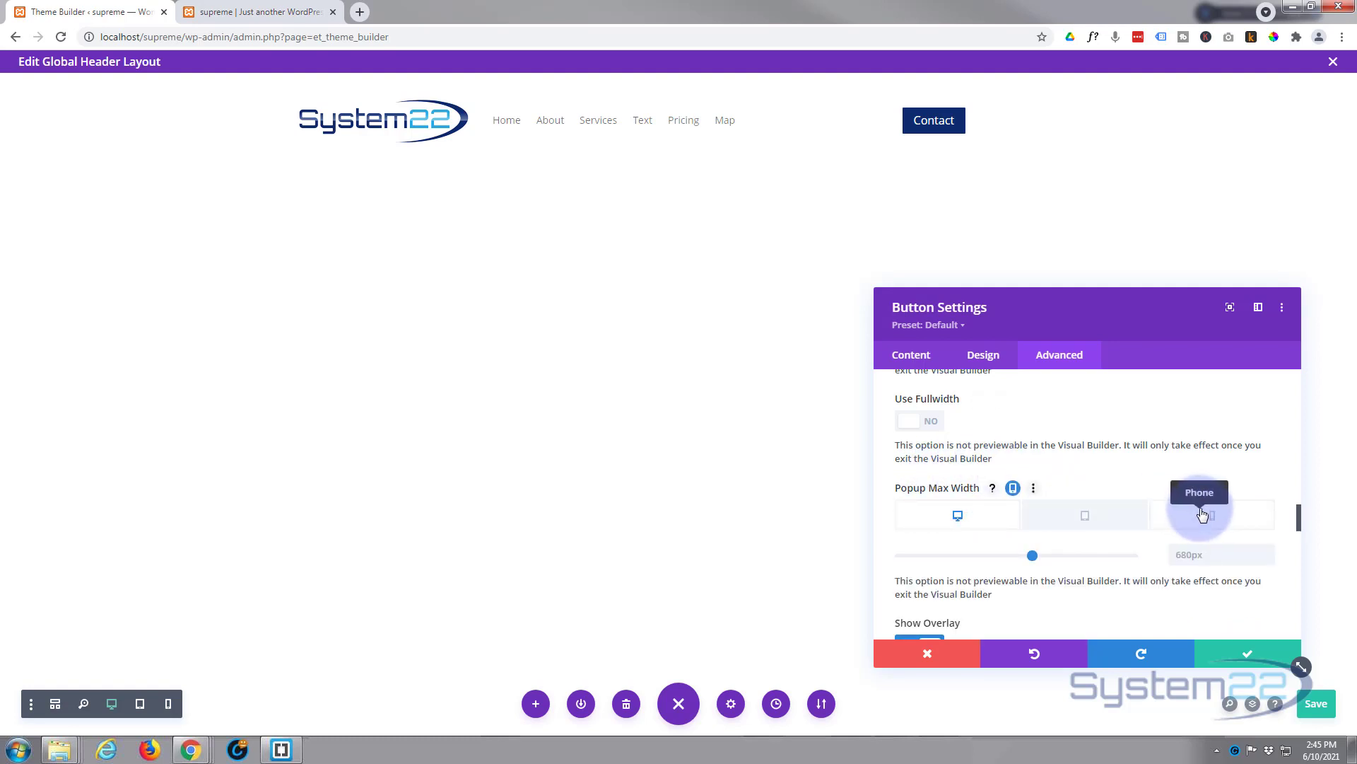
scroll(1011, 486, "down", 1)
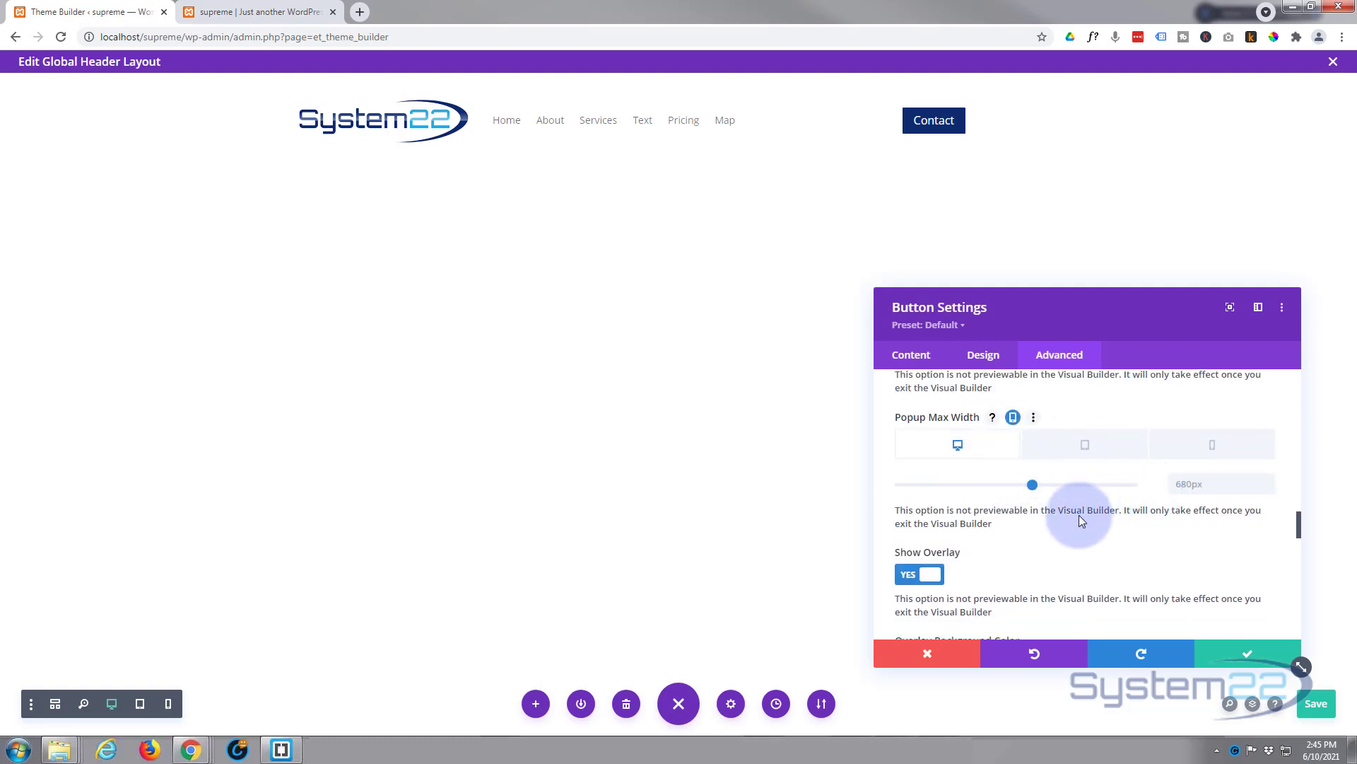
scroll(1087, 524, "down", 2)
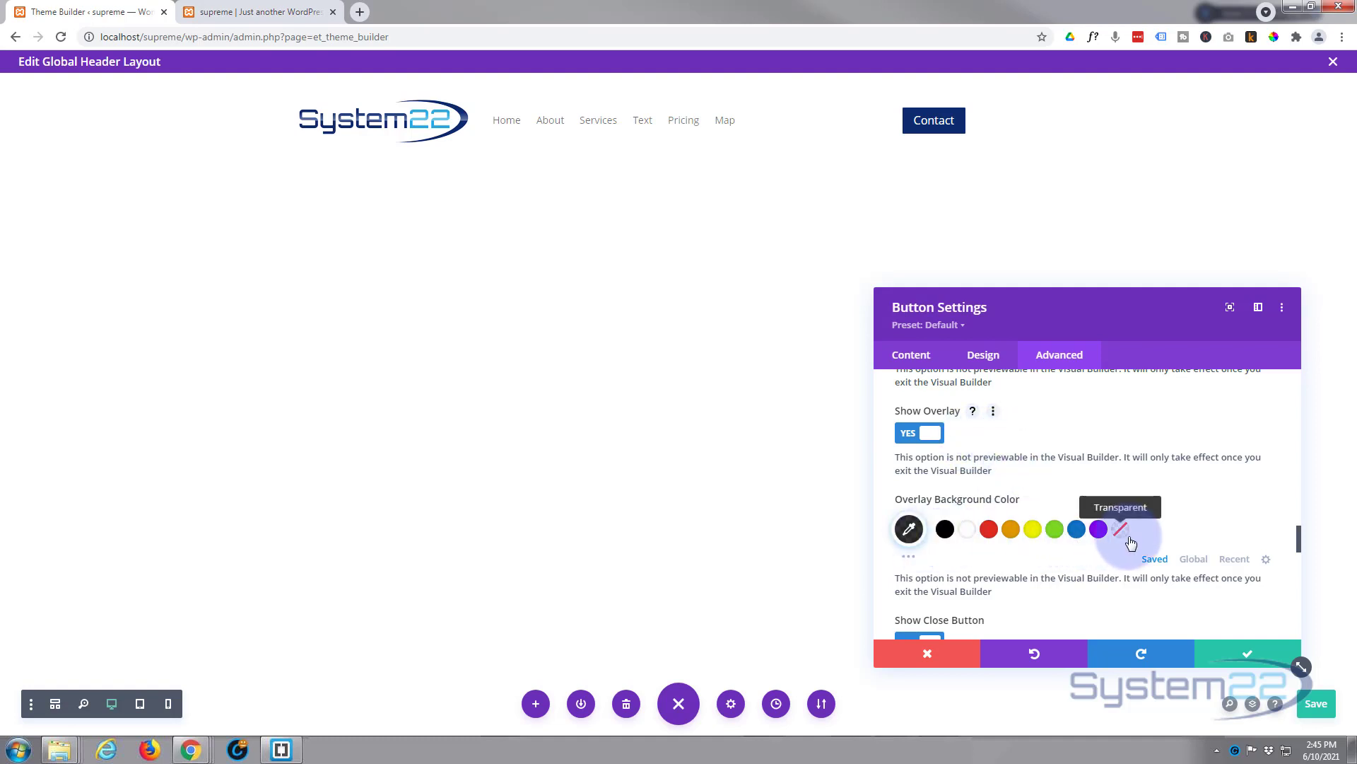
scroll(1059, 545, "down", 2)
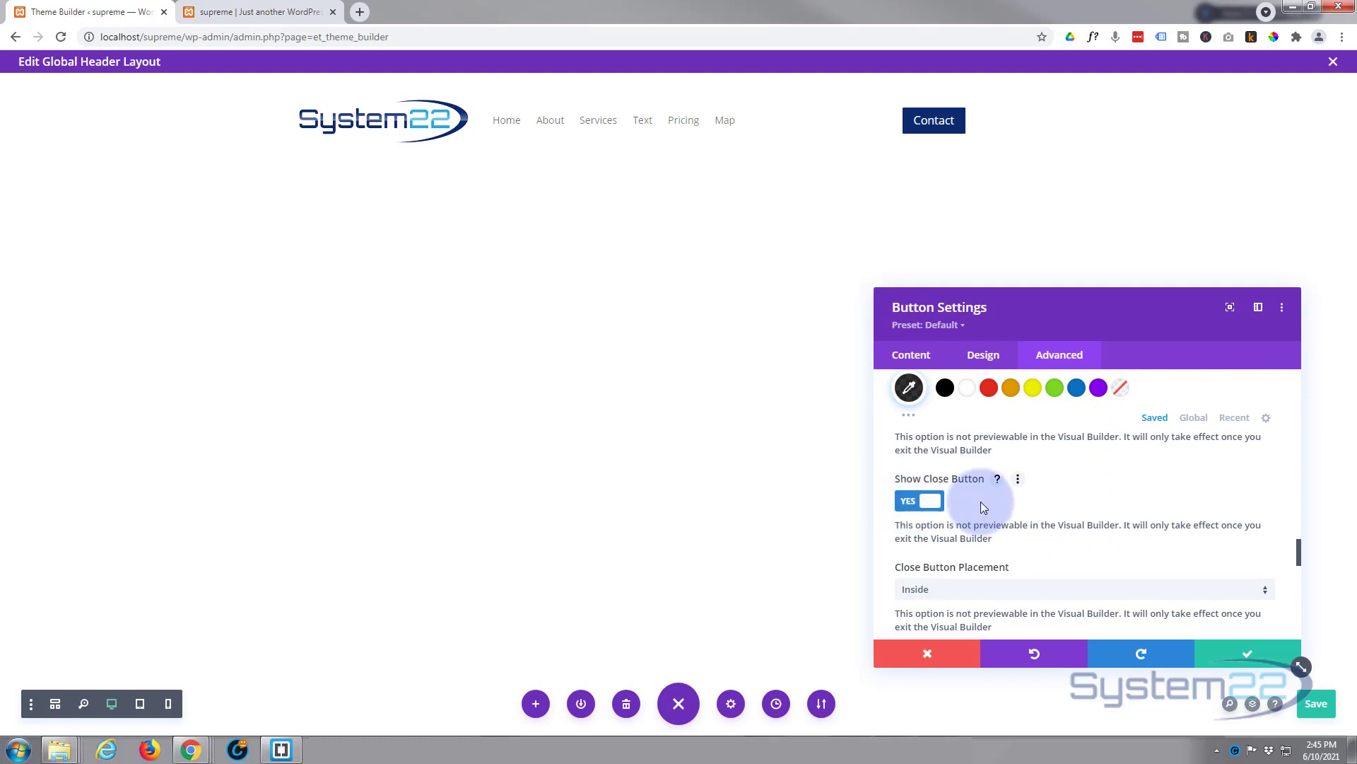
scroll(981, 502, "down", 2)
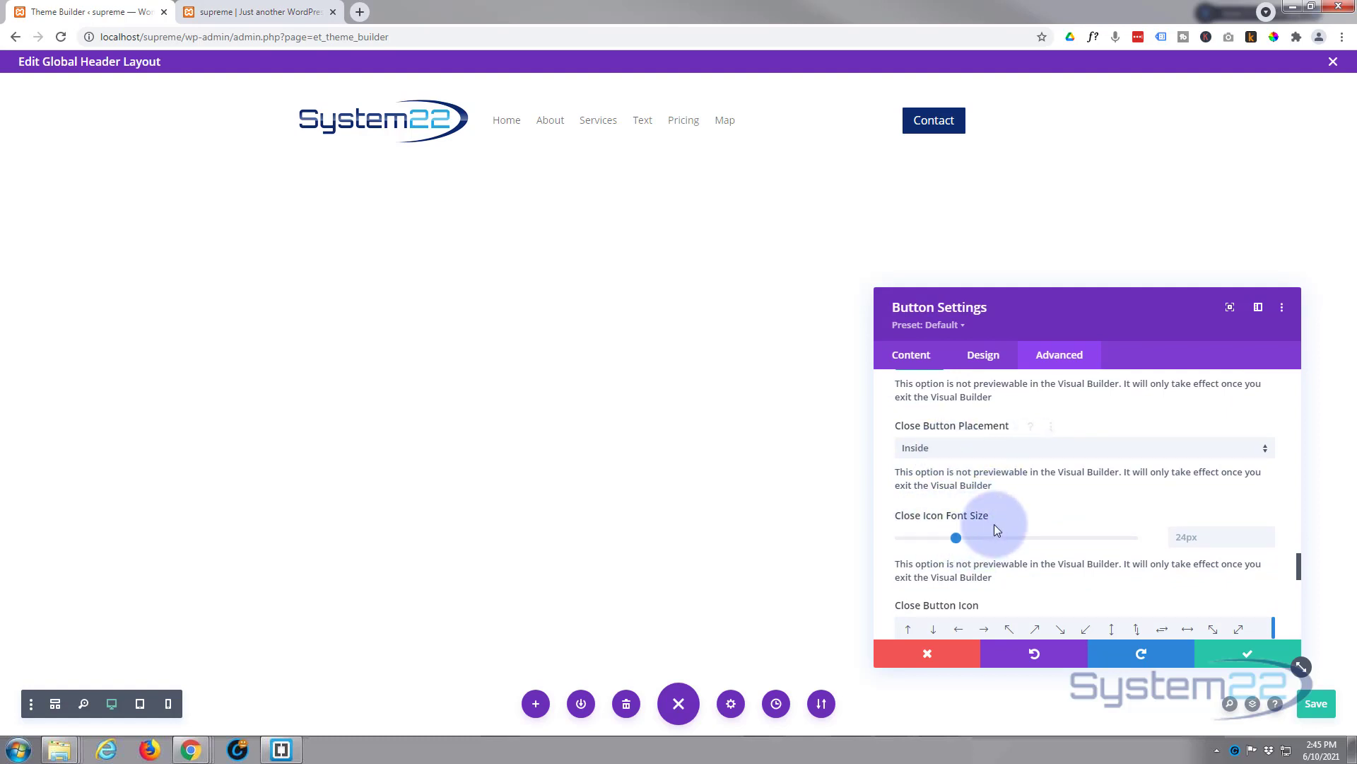
scroll(994, 524, "down", 1)
scroll(995, 524, "down", 1)
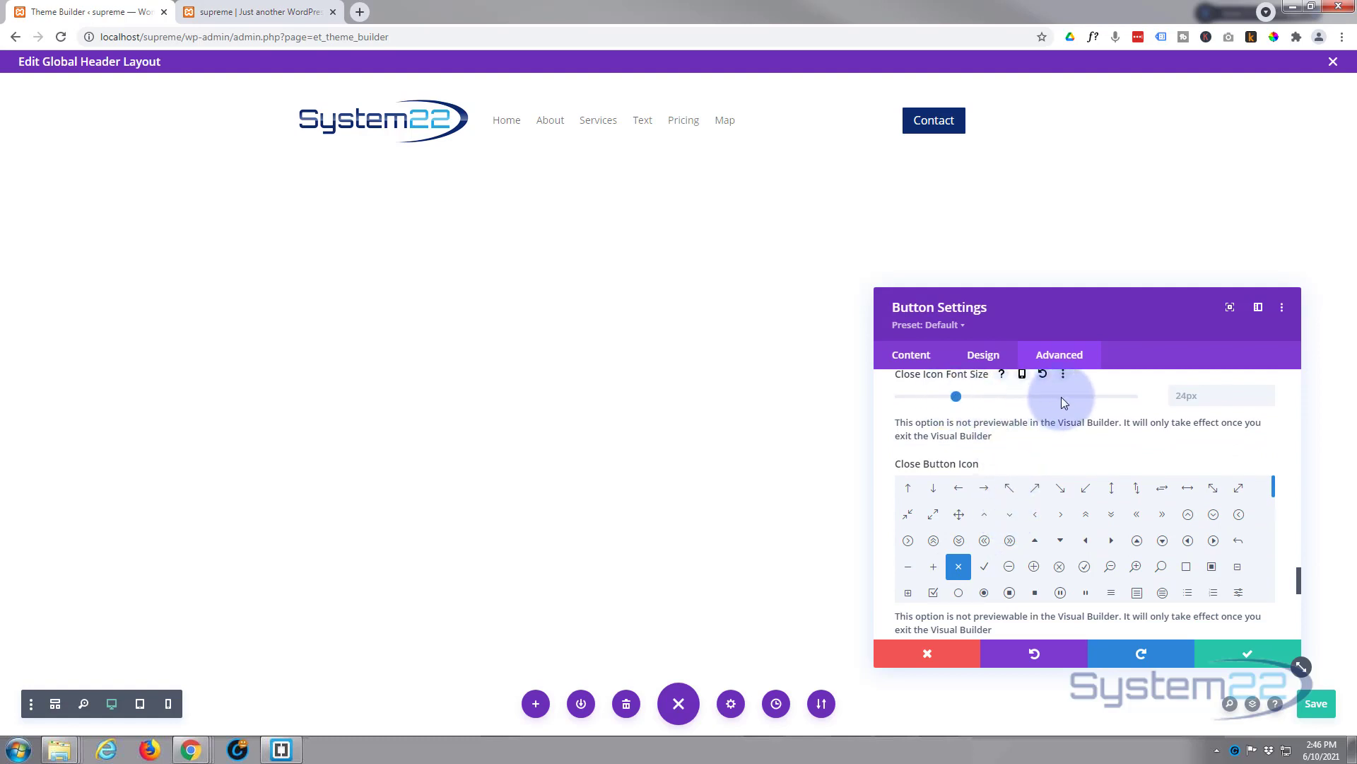
scroll(1049, 449, "down", 4)
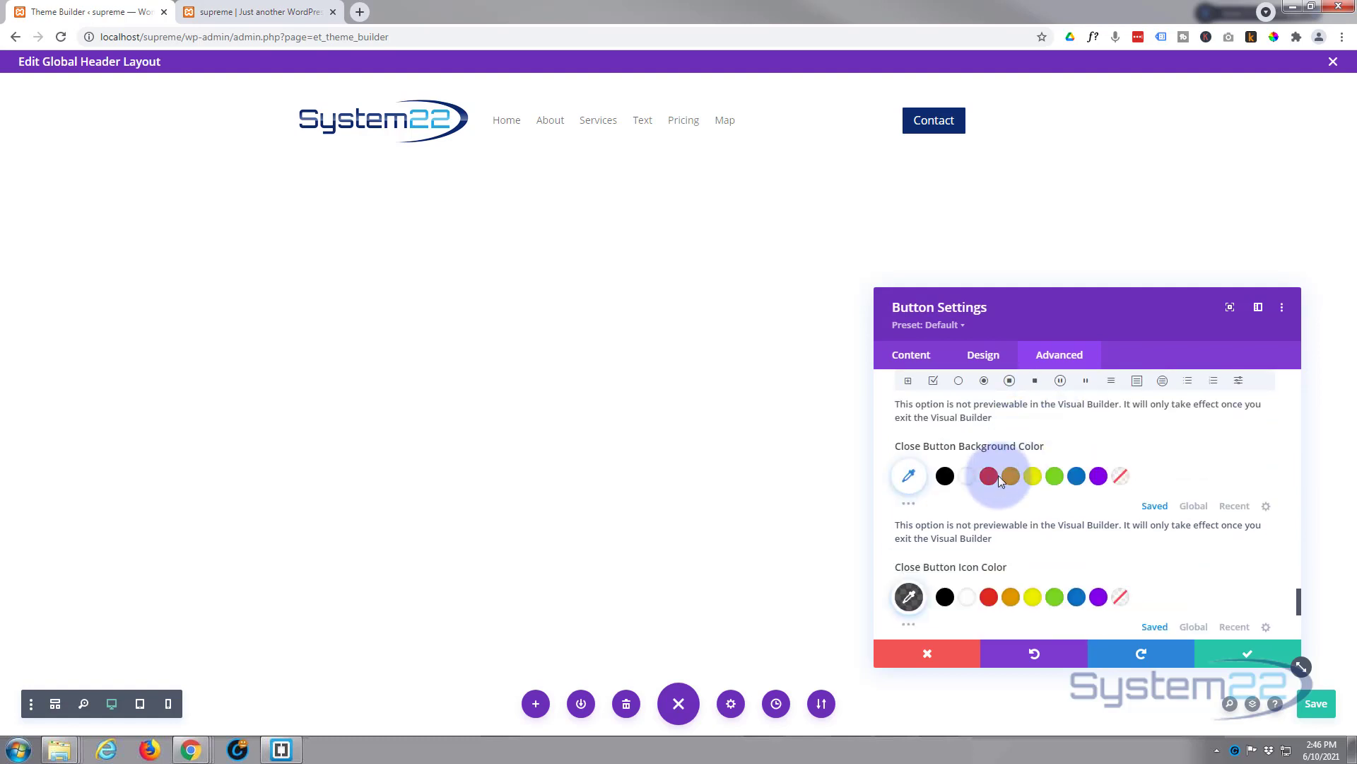
scroll(999, 475, "down", 5)
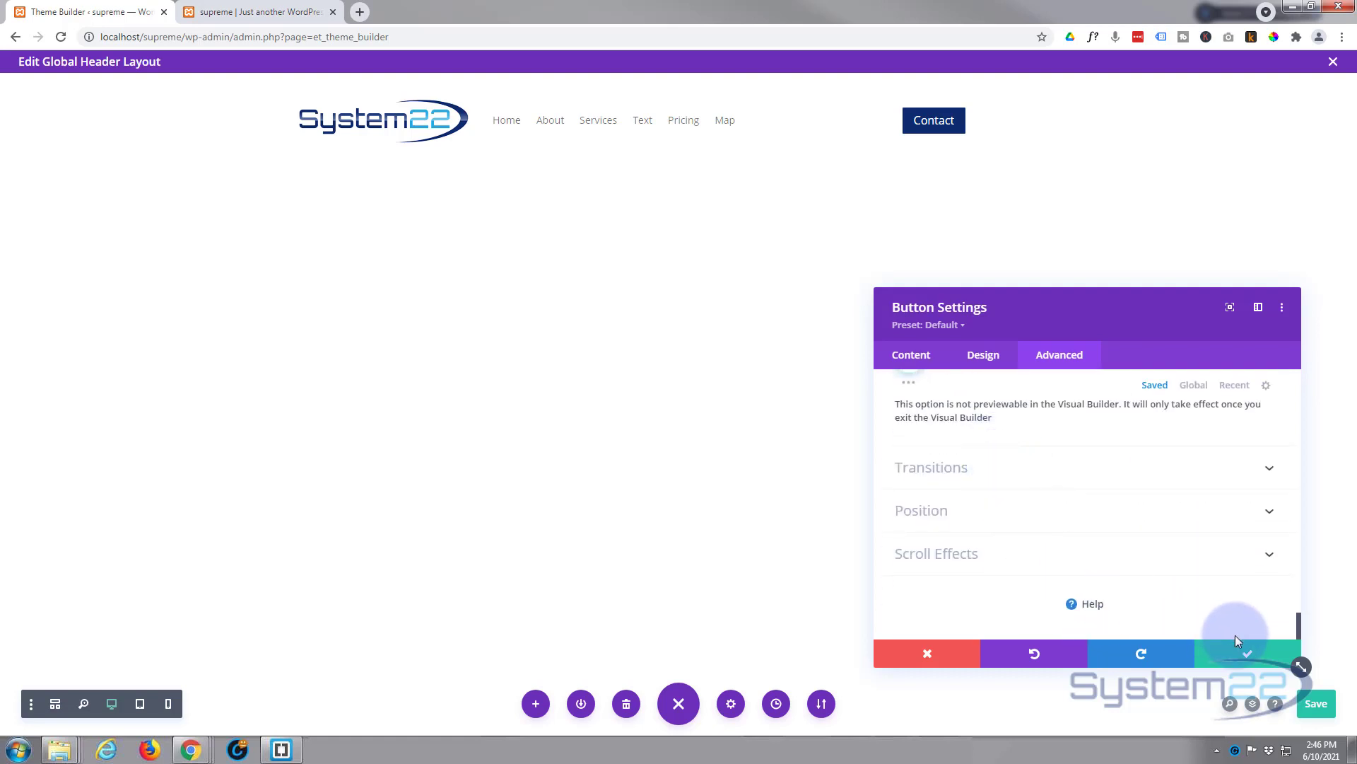
Step: Save the button settings, then raise the header Menu Text Size from 14px to 16px
left_click(1250, 656)
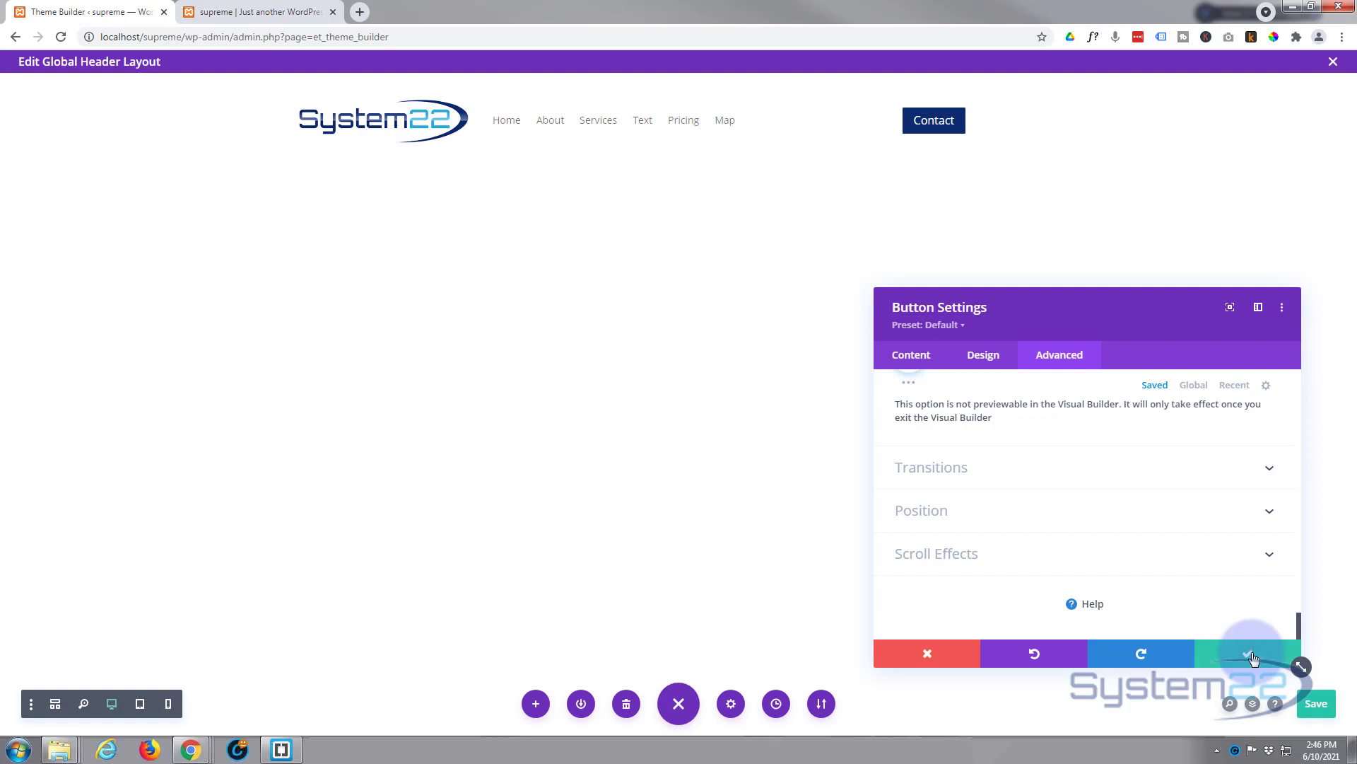
mouse_move(571, 127)
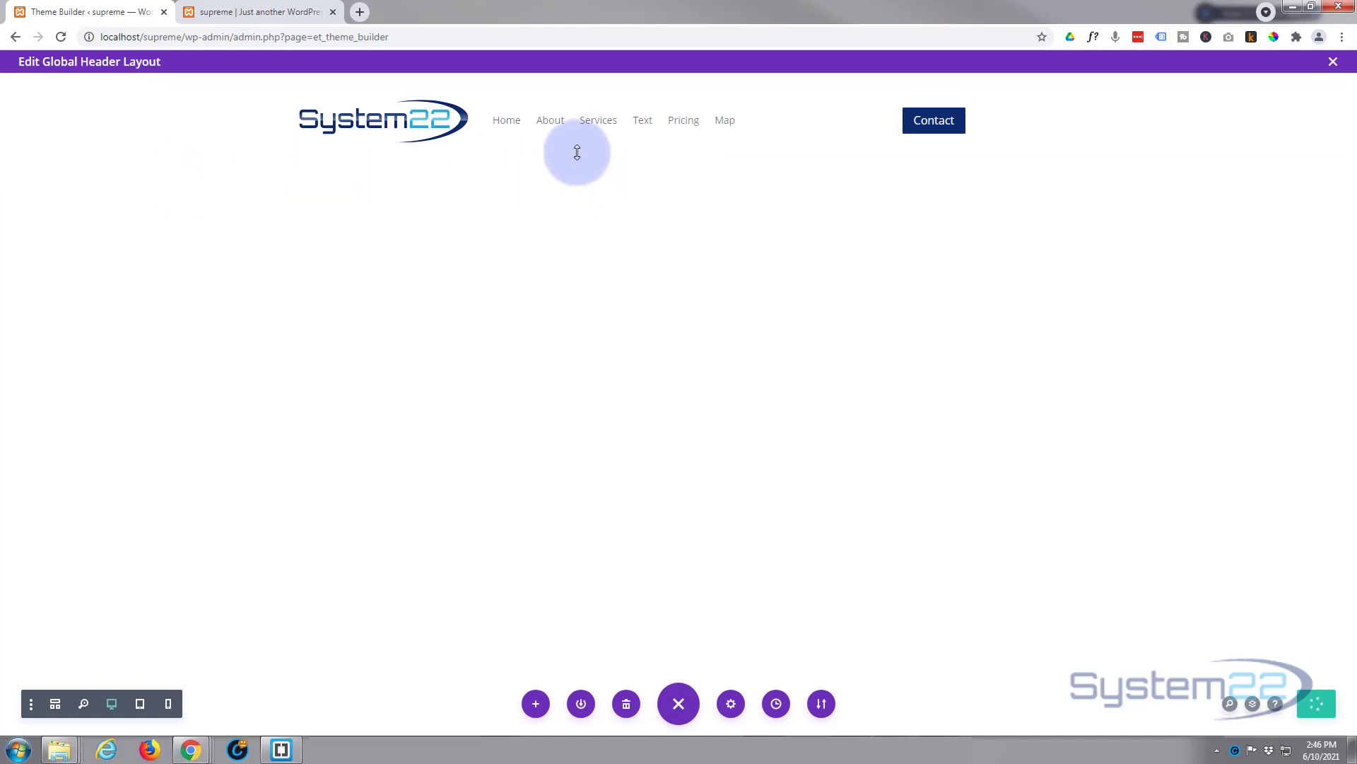
mouse_move(579, 163)
left_click(555, 147)
left_click(553, 129)
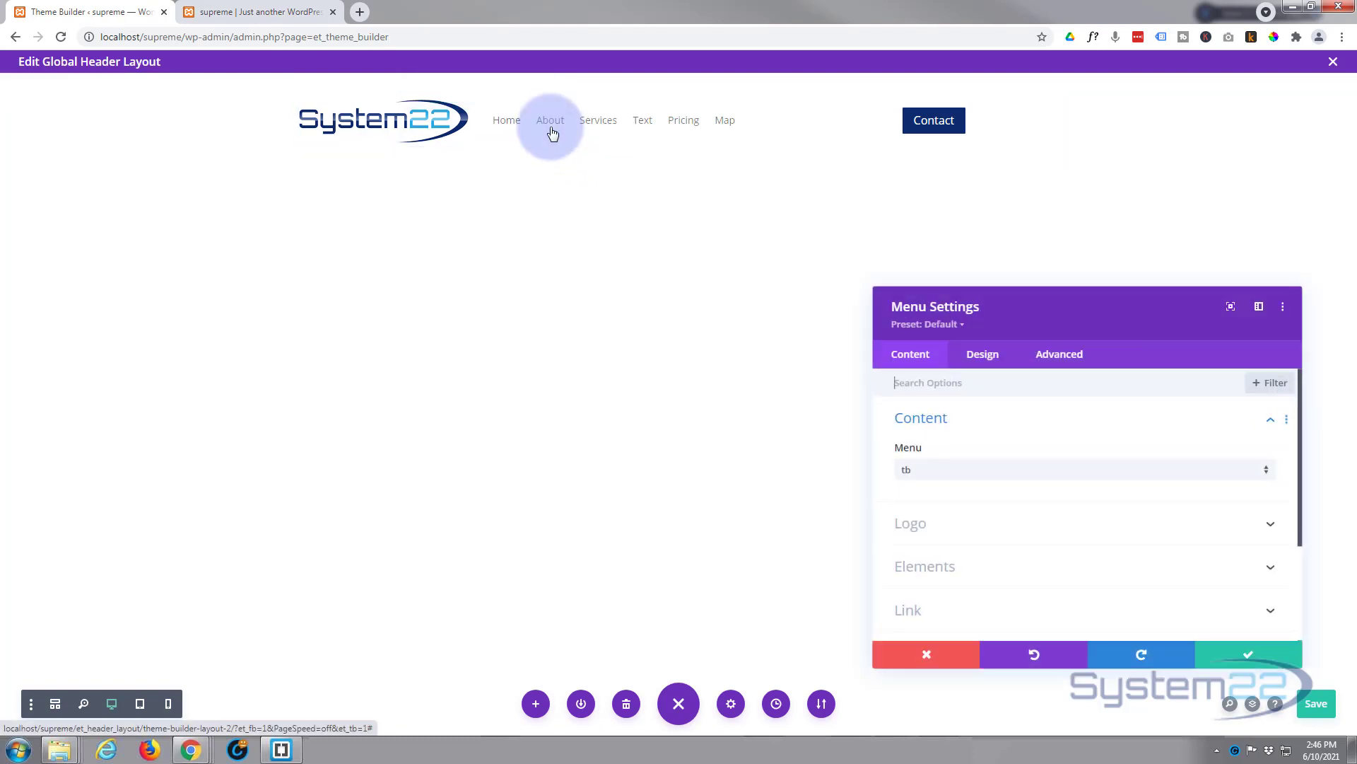
left_click(990, 362)
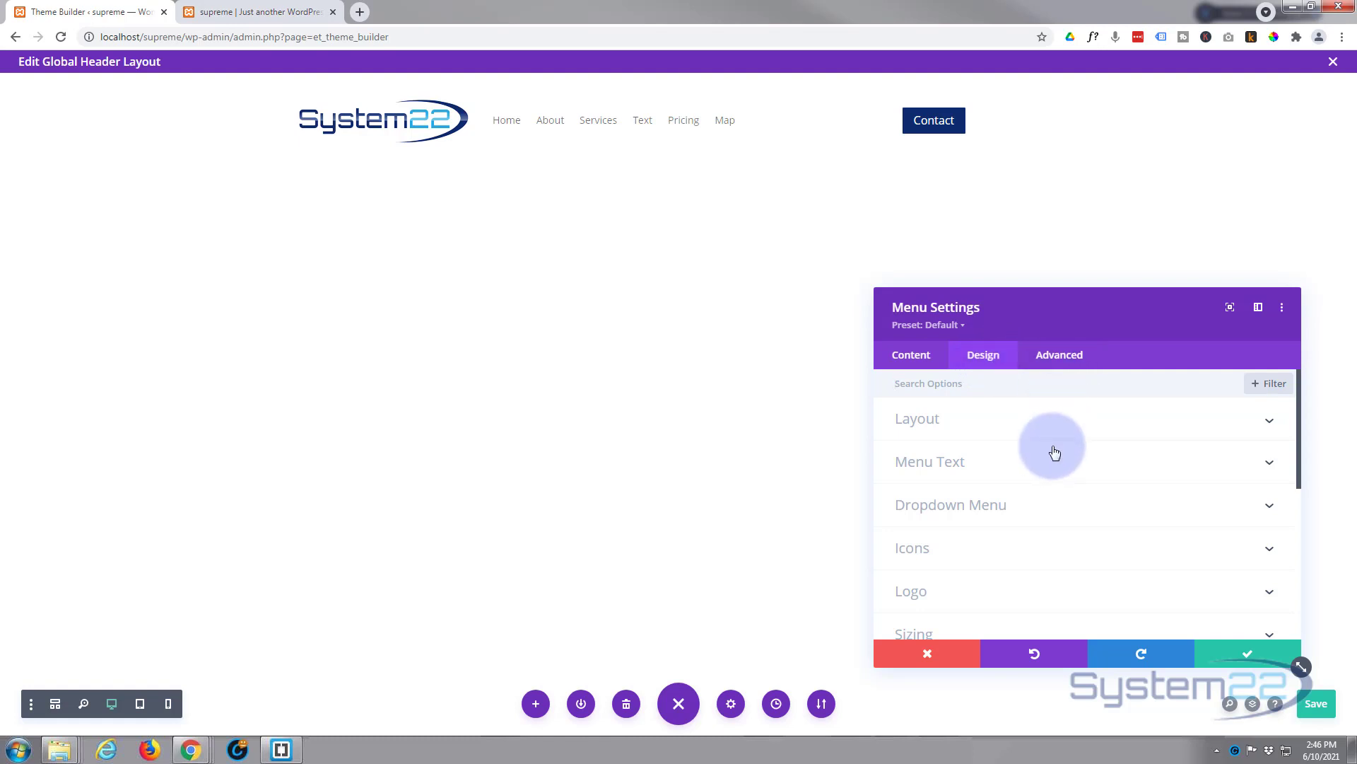
left_click(1010, 467)
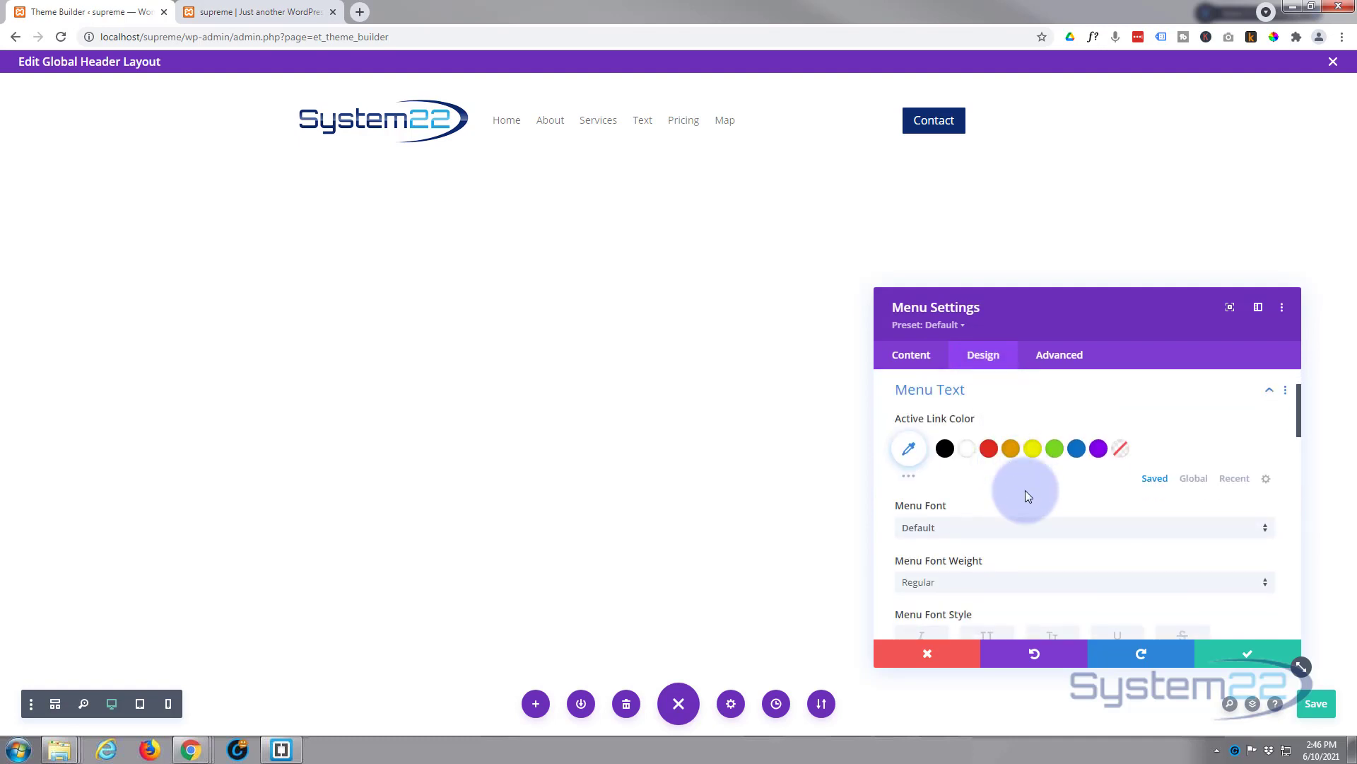
scroll(1025, 490, "down", 3)
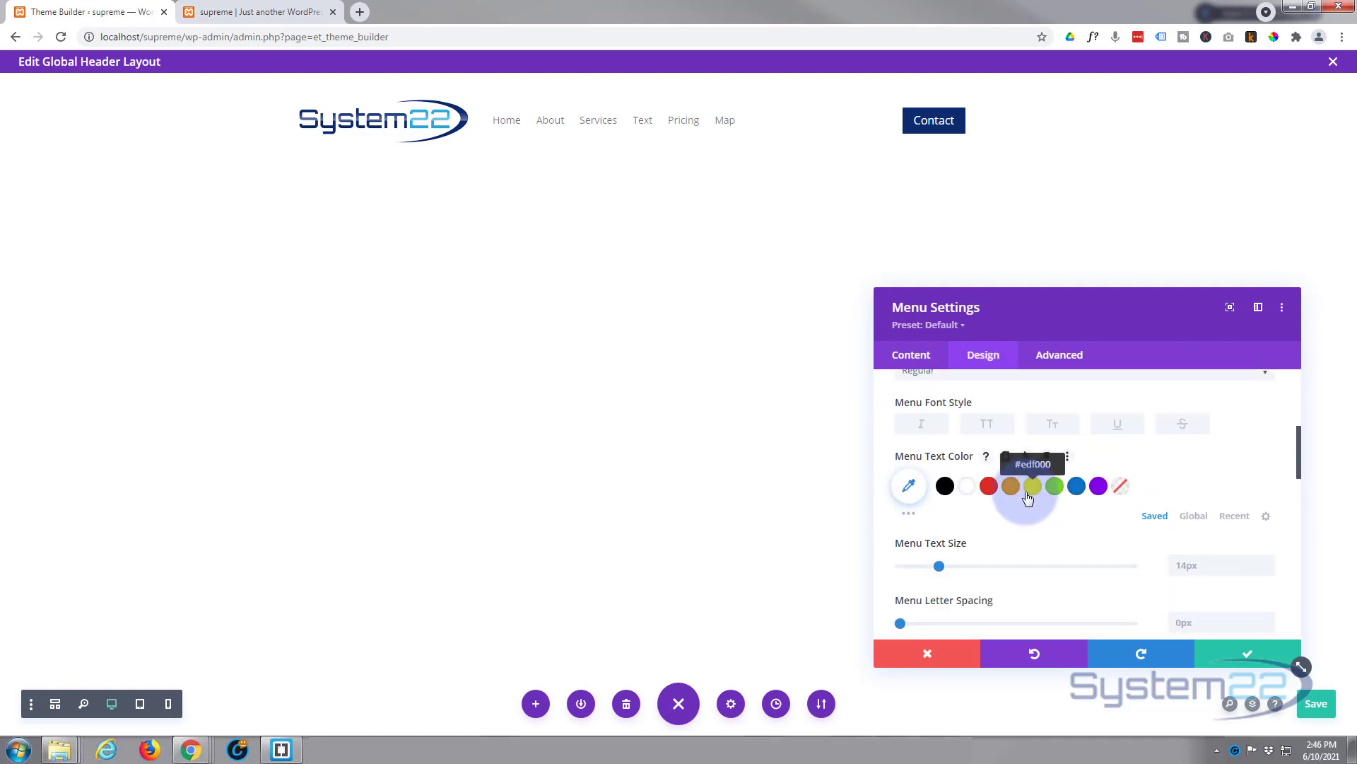
left_click(1270, 563)
left_click(1270, 562)
Step: Center-align the menu text and save the Menu module settings
scroll(1122, 513, "down", 3)
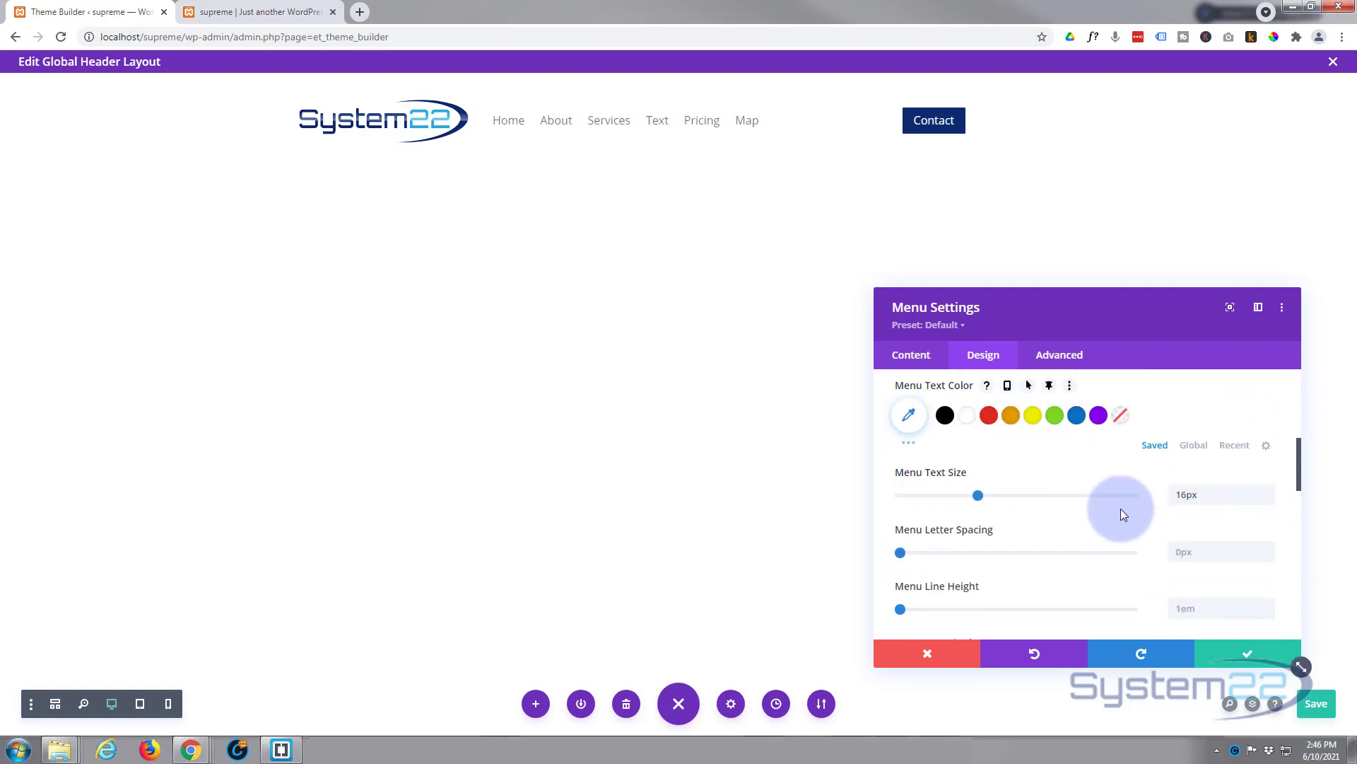
scroll(1122, 513, "down", 2)
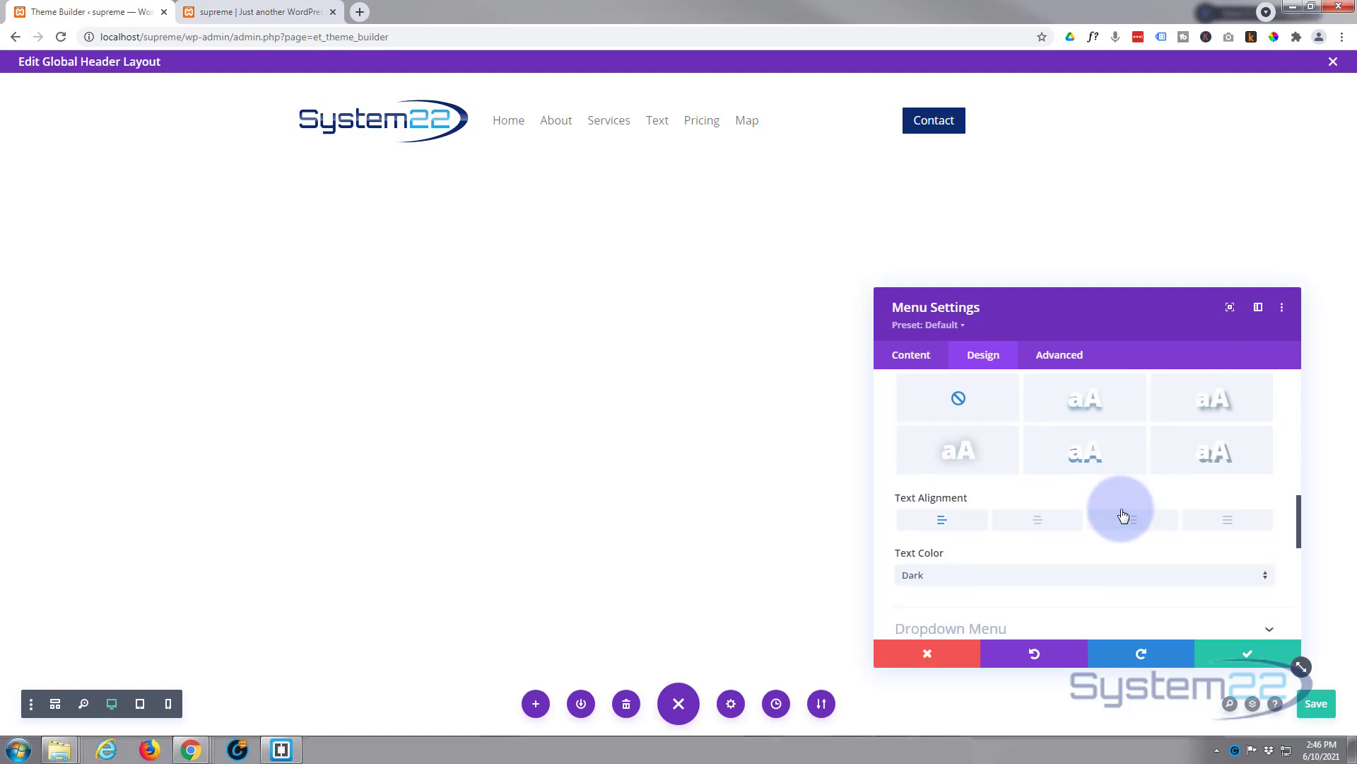
left_click(1044, 524)
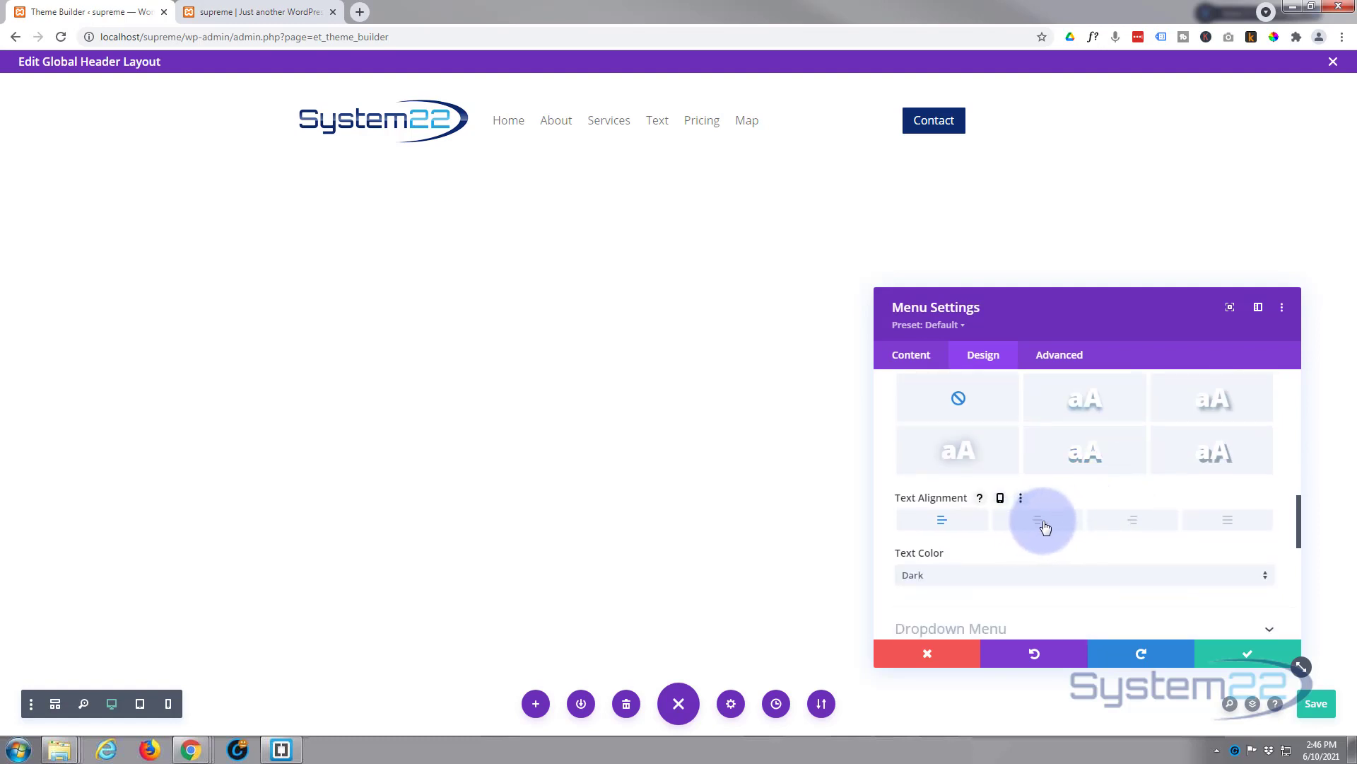
left_click(1133, 525)
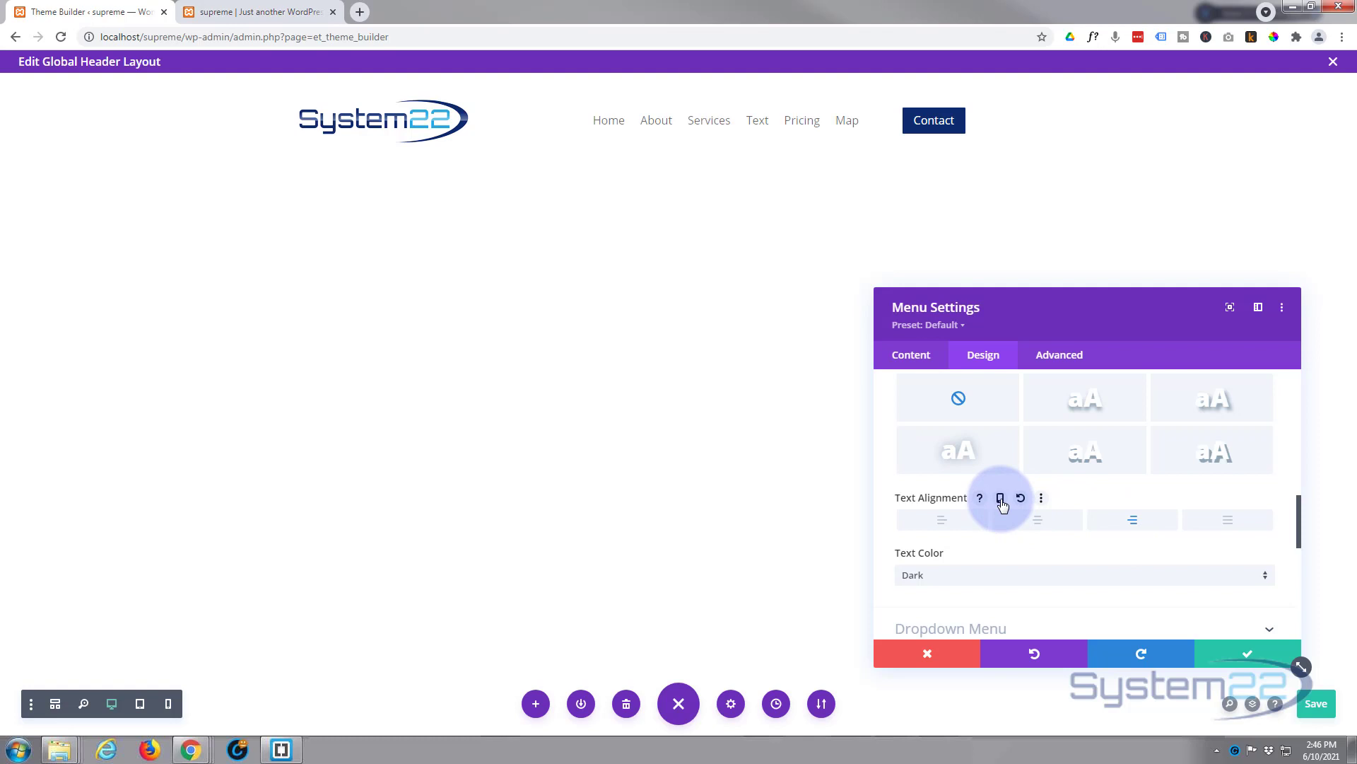
left_click(1046, 524)
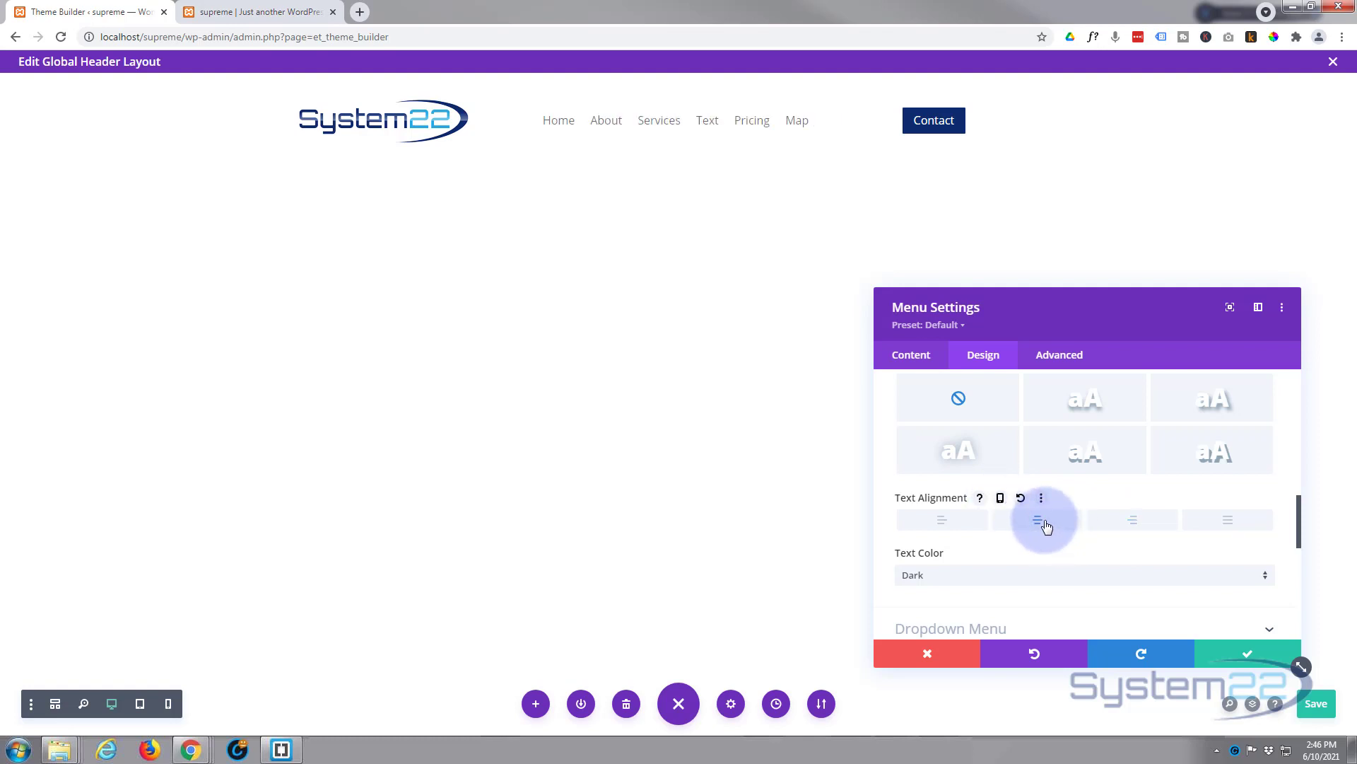
left_click(1262, 659)
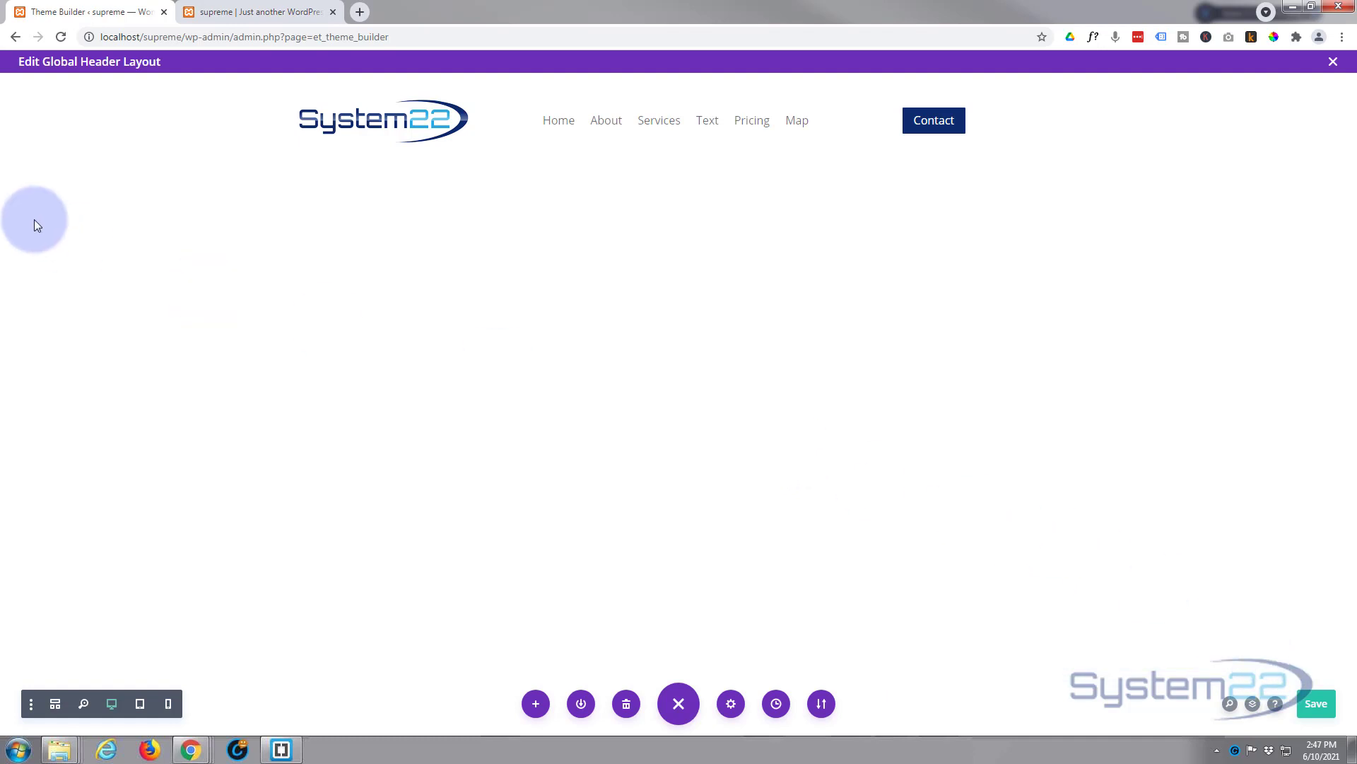
Step: Apply a box shadow preset below the header section and save the section settings
mouse_move(46, 103)
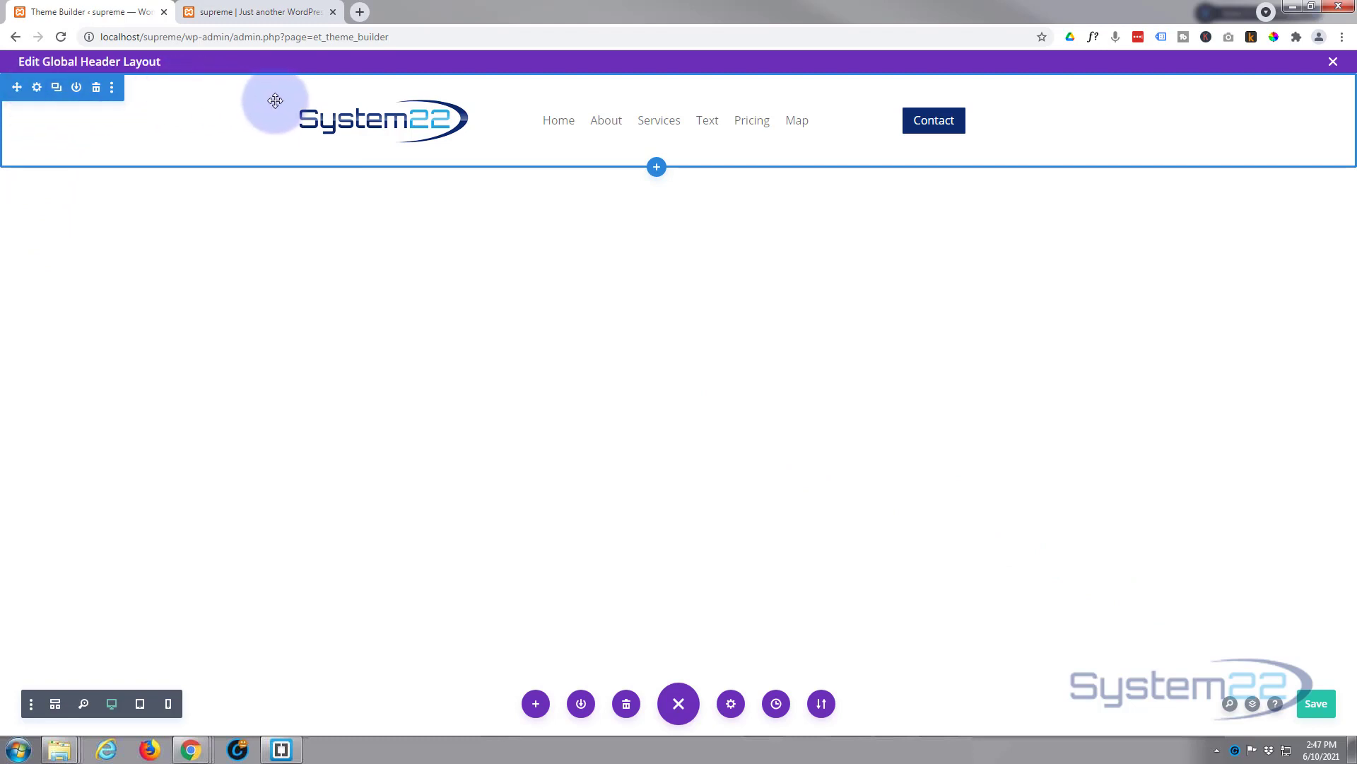
mouse_move(375, 100)
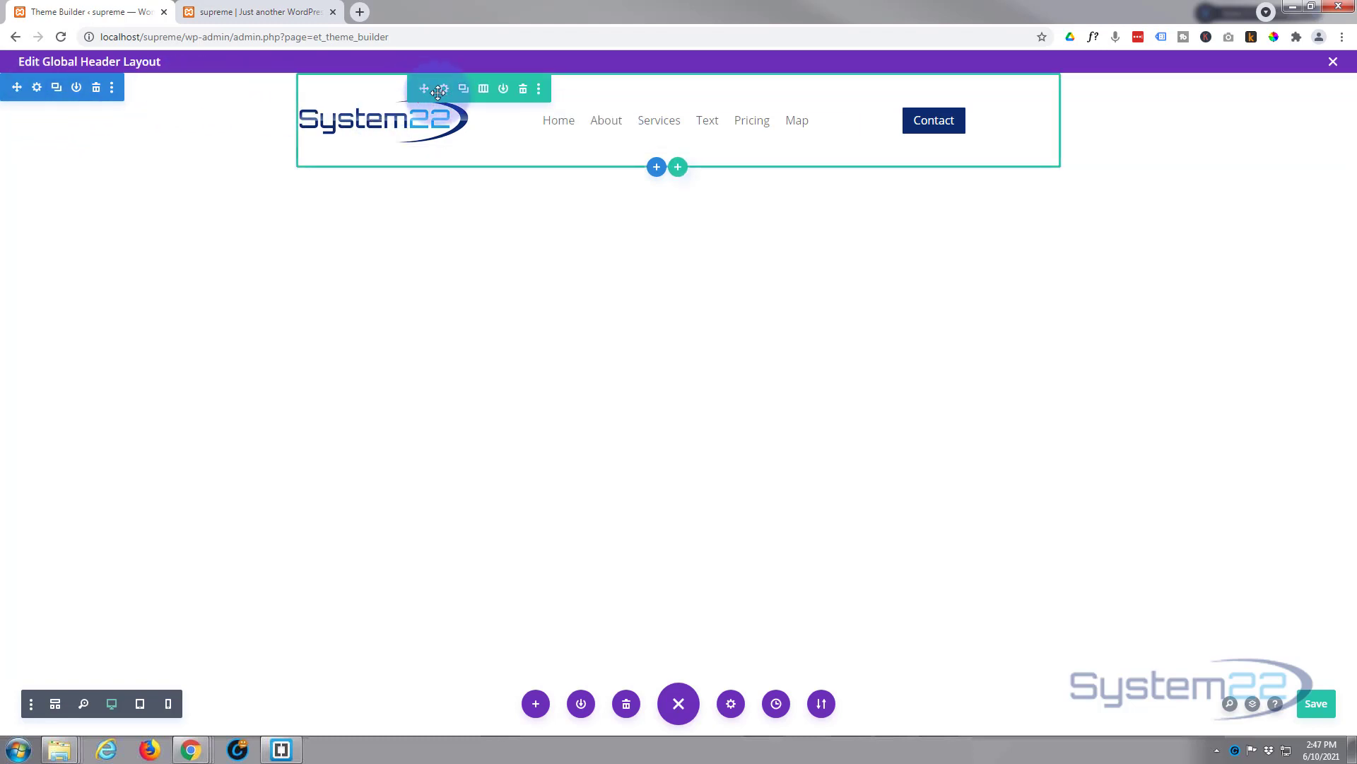
left_click(37, 87)
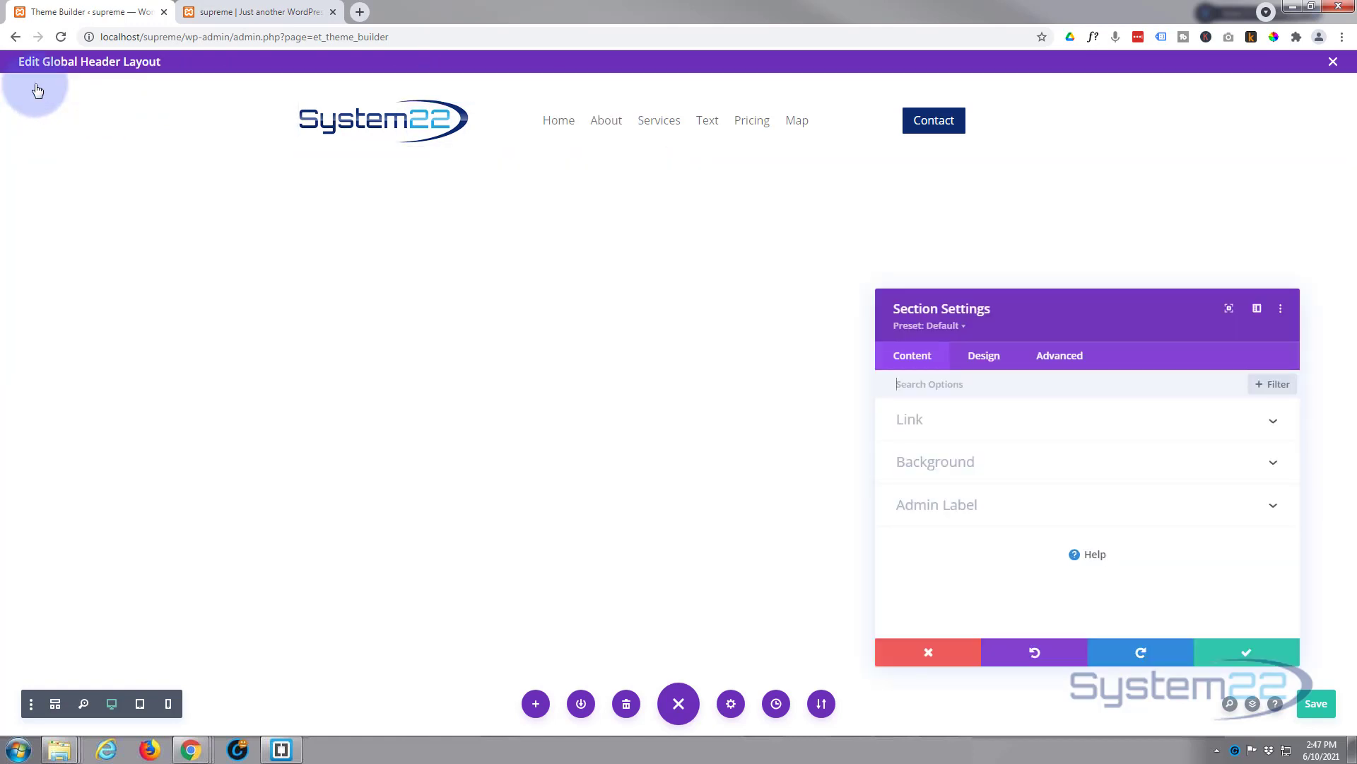
left_click(994, 359)
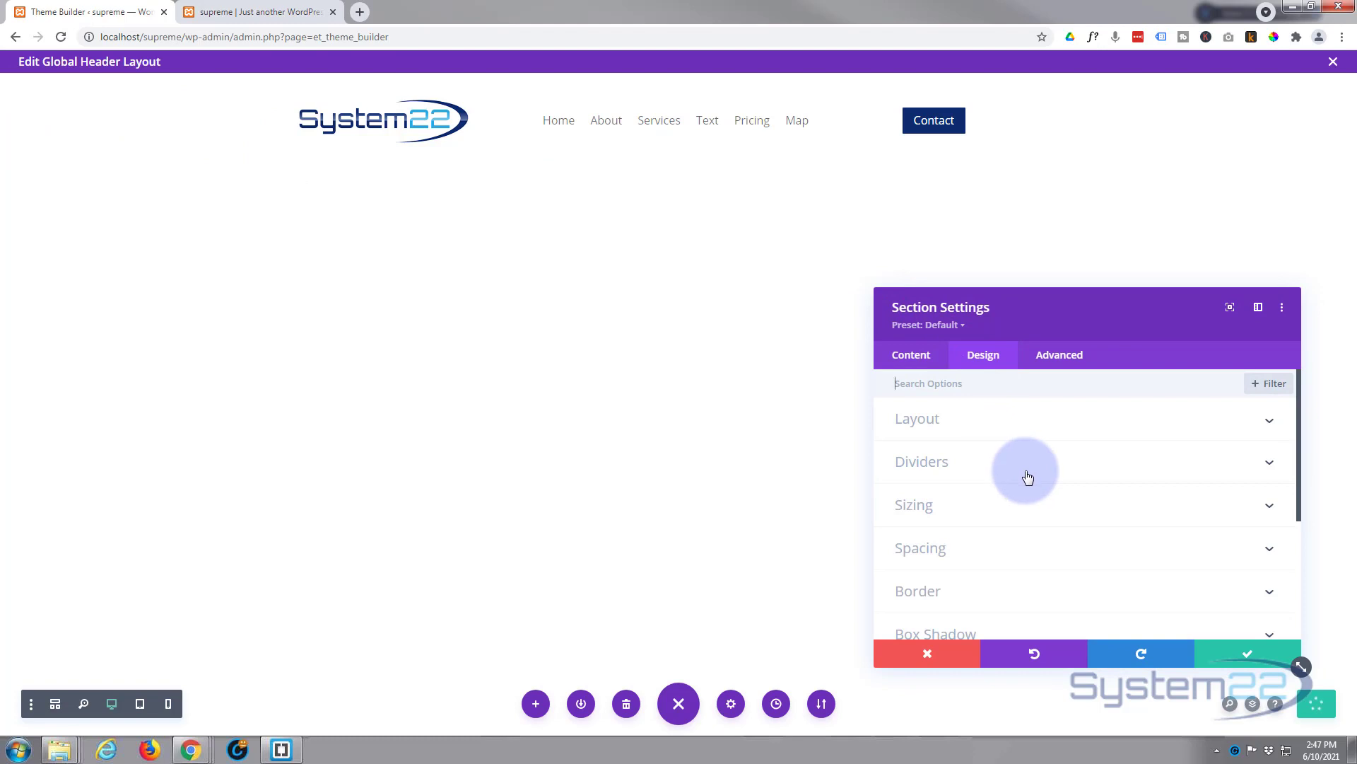
scroll(1029, 476, "down", 2)
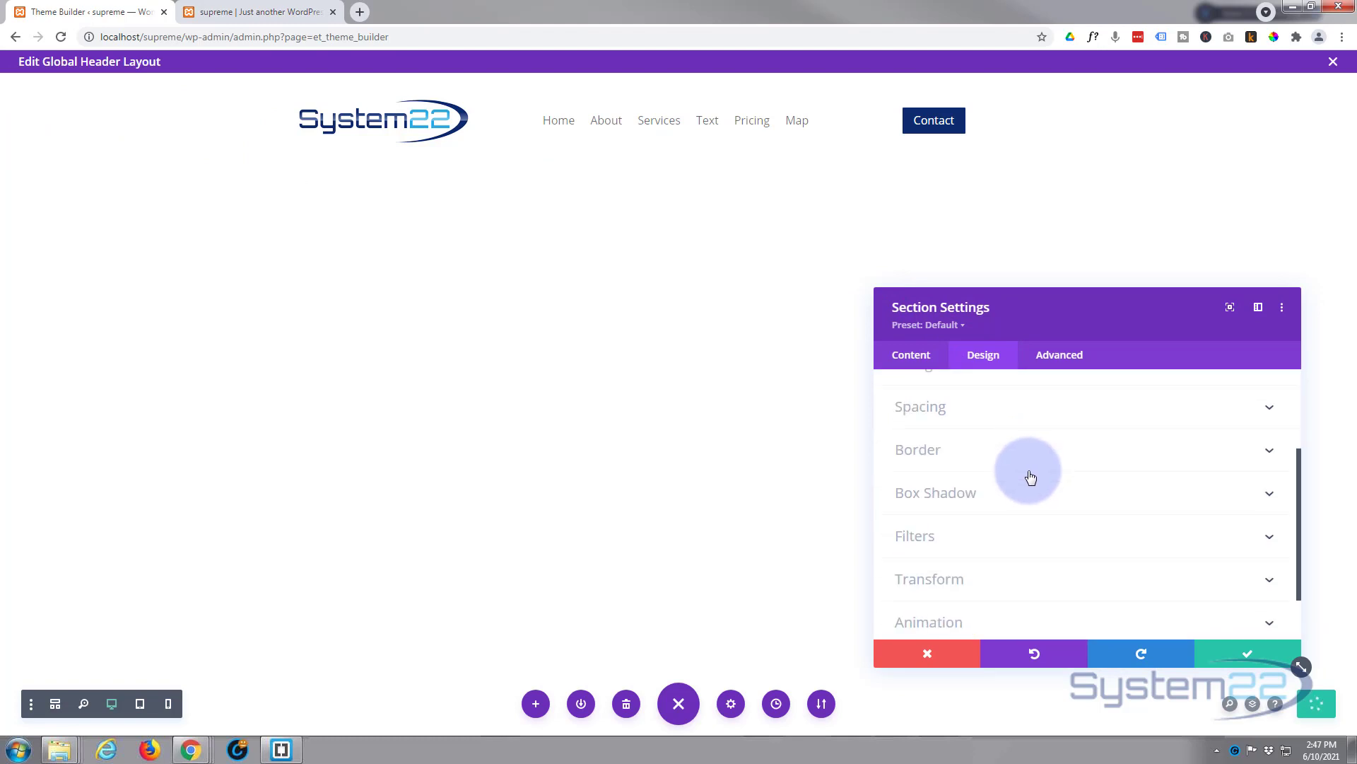
left_click(999, 499)
left_click(1228, 465)
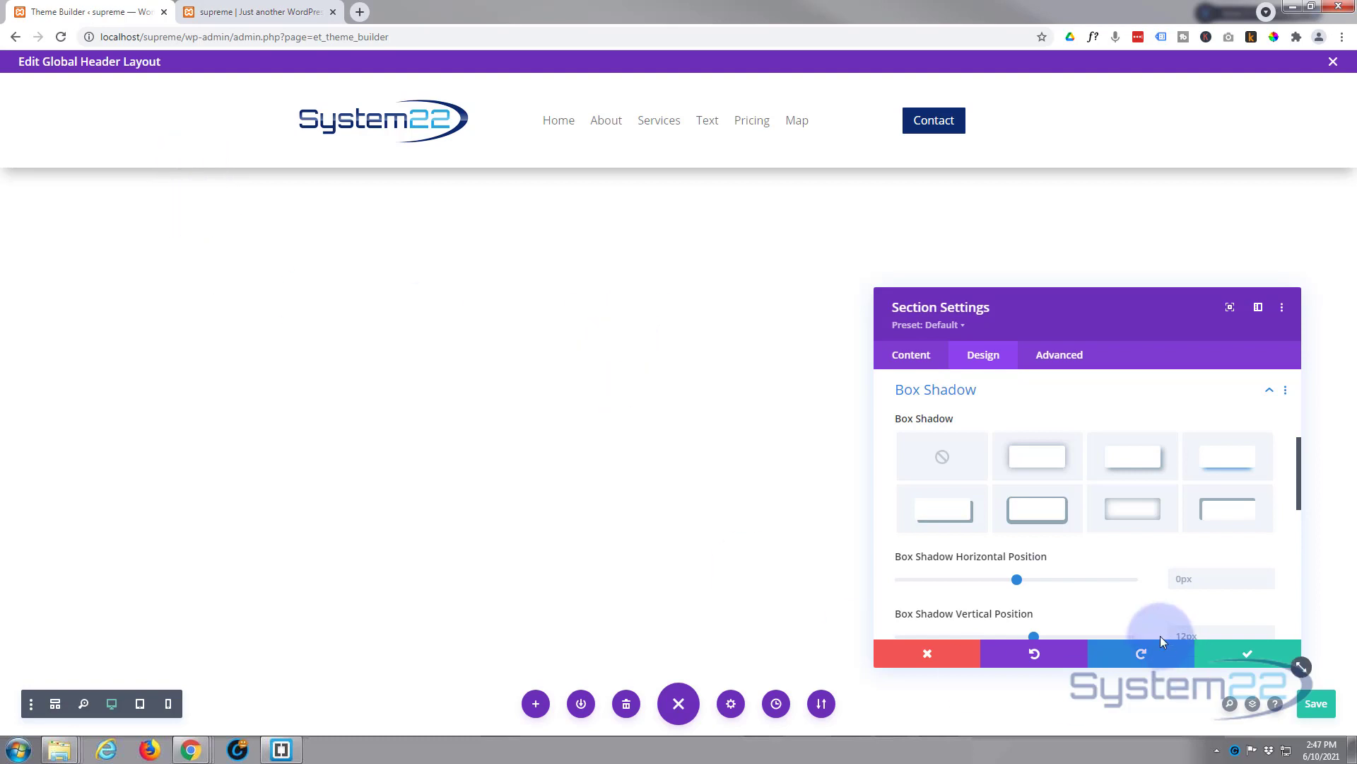
left_click(1248, 657)
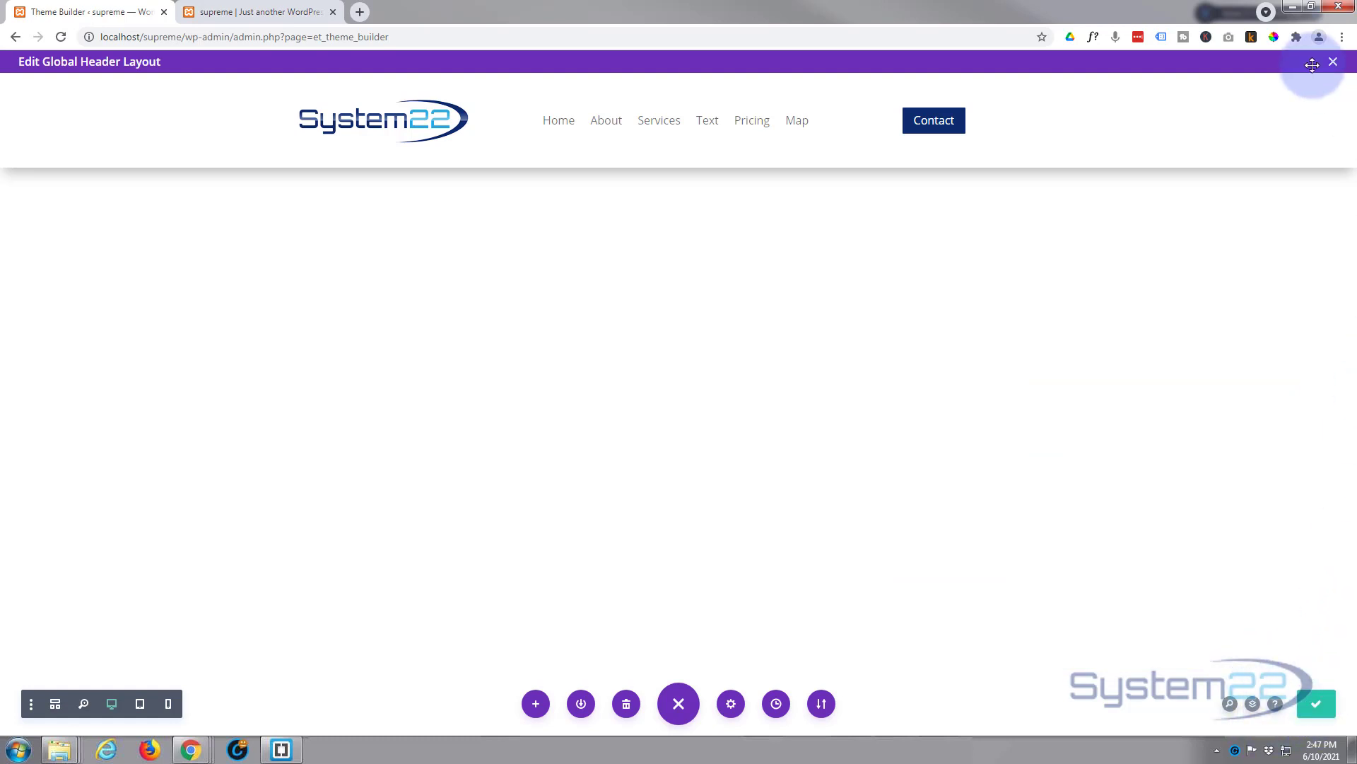
Step: Exit the Global Header editor, save the Theme Builder changes, and return to the site's front-end tab
left_click(1333, 63)
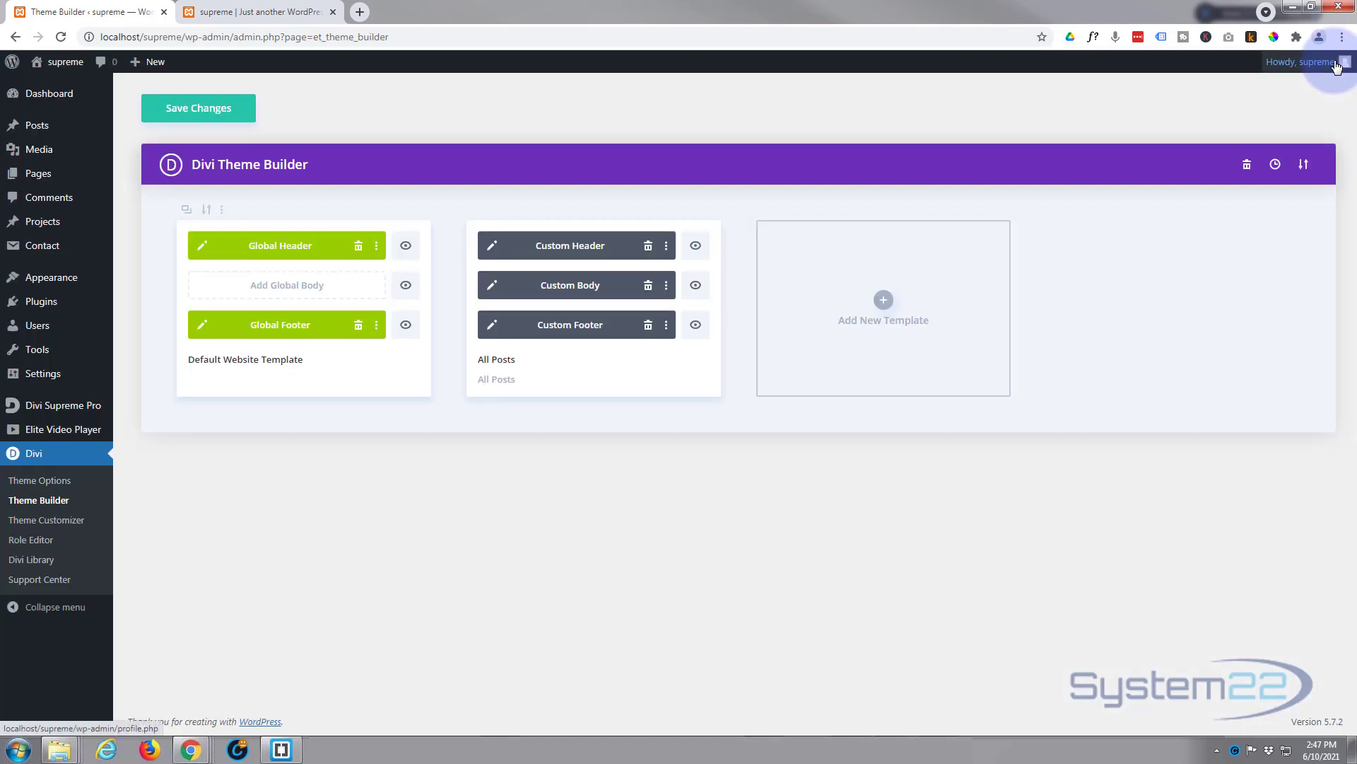
left_click(197, 111)
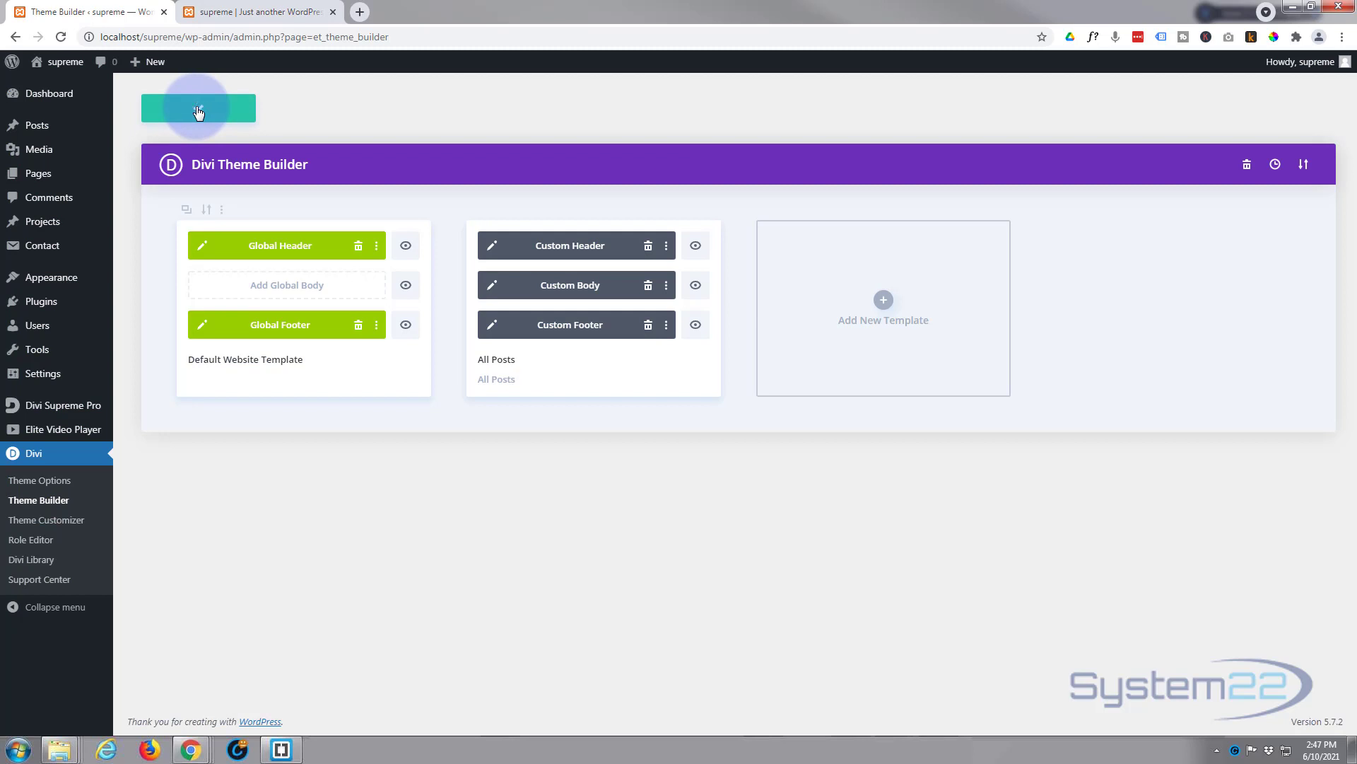
left_click(239, 15)
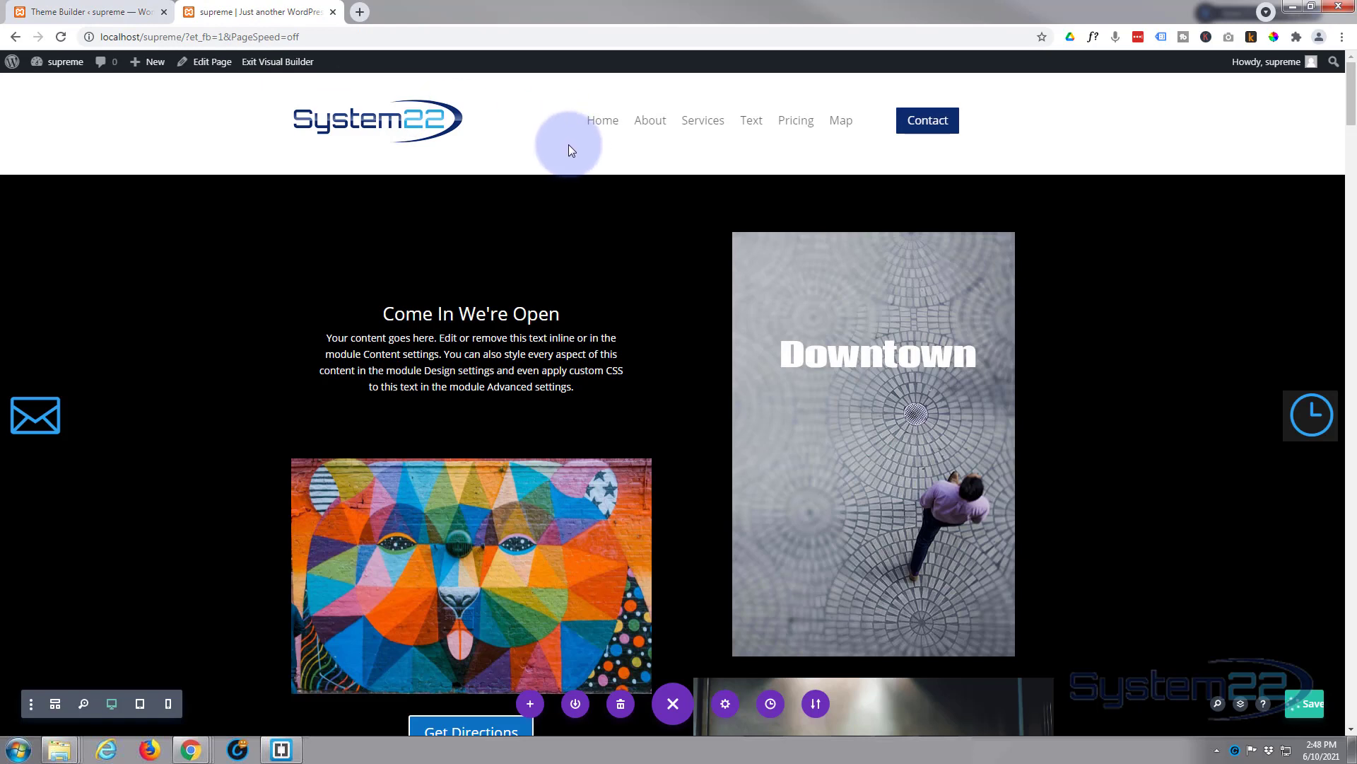
left_click(62, 38)
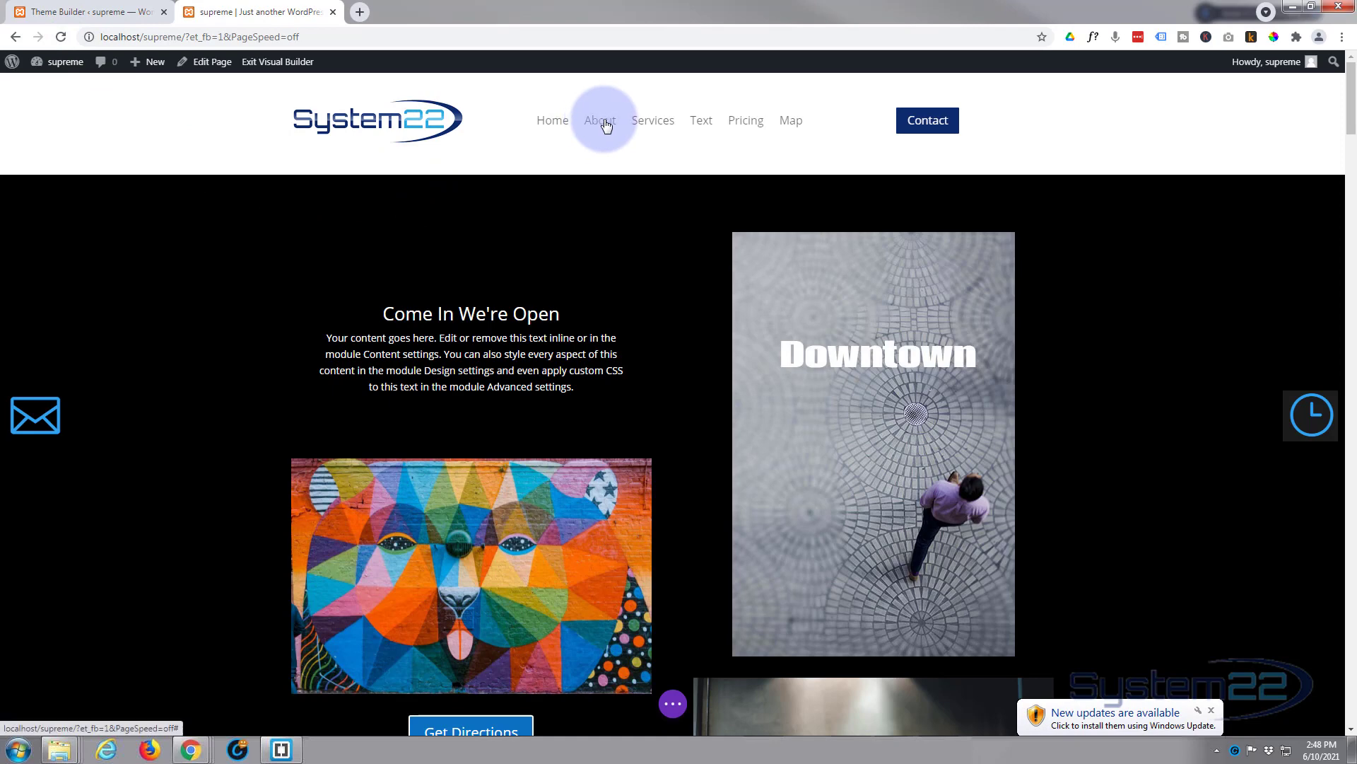
left_click(923, 127)
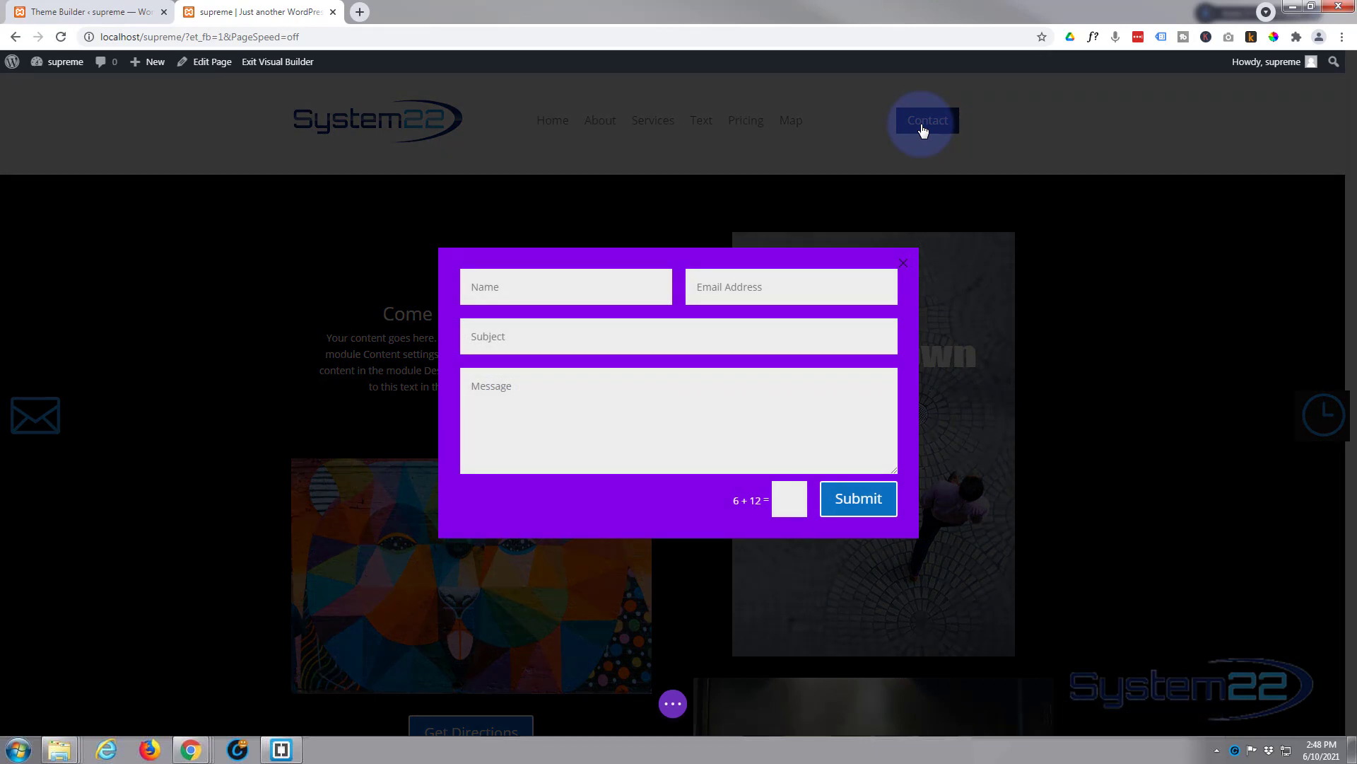
left_click(523, 294)
type("DFvfb")
left_click(743, 288)
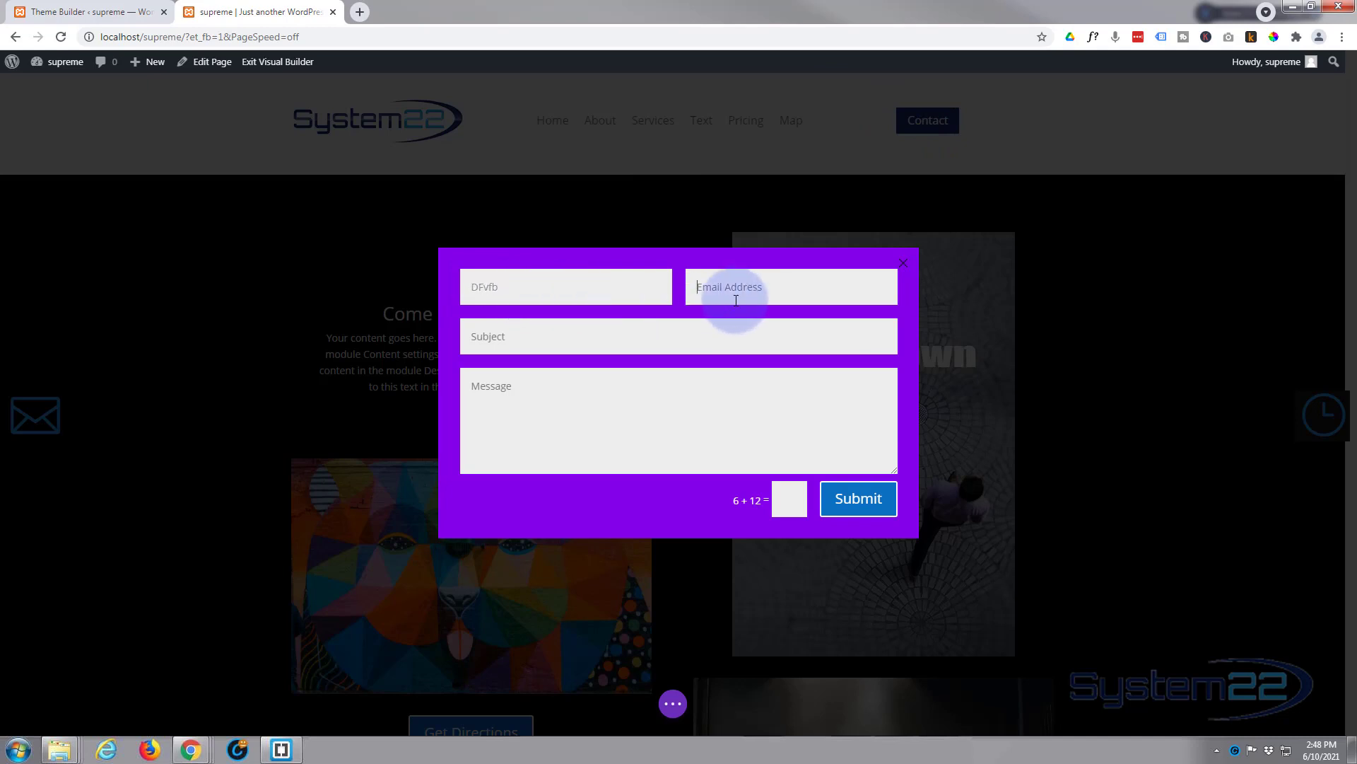
type("fbdfb")
left_click(539, 336)
type("FBfdb")
left_click(494, 424)
type("bbfFFb")
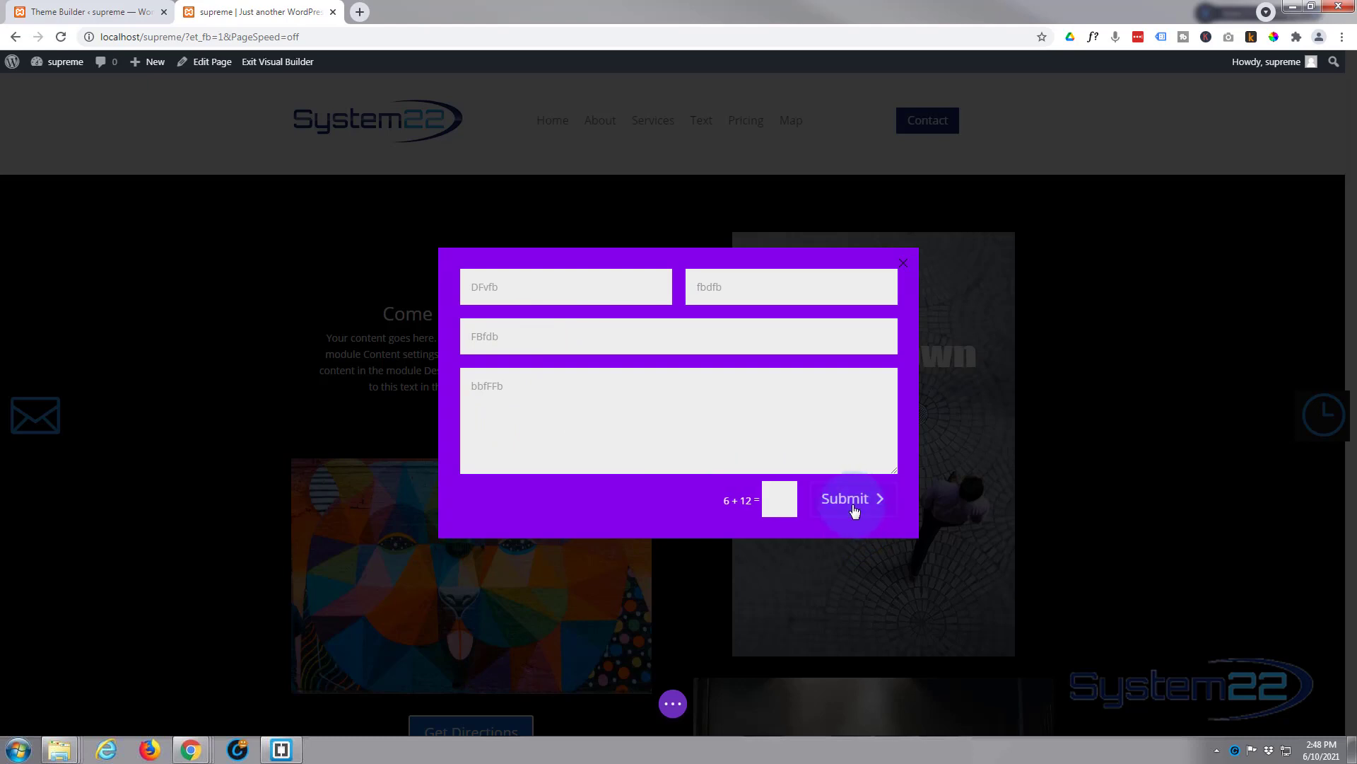
left_click(778, 500)
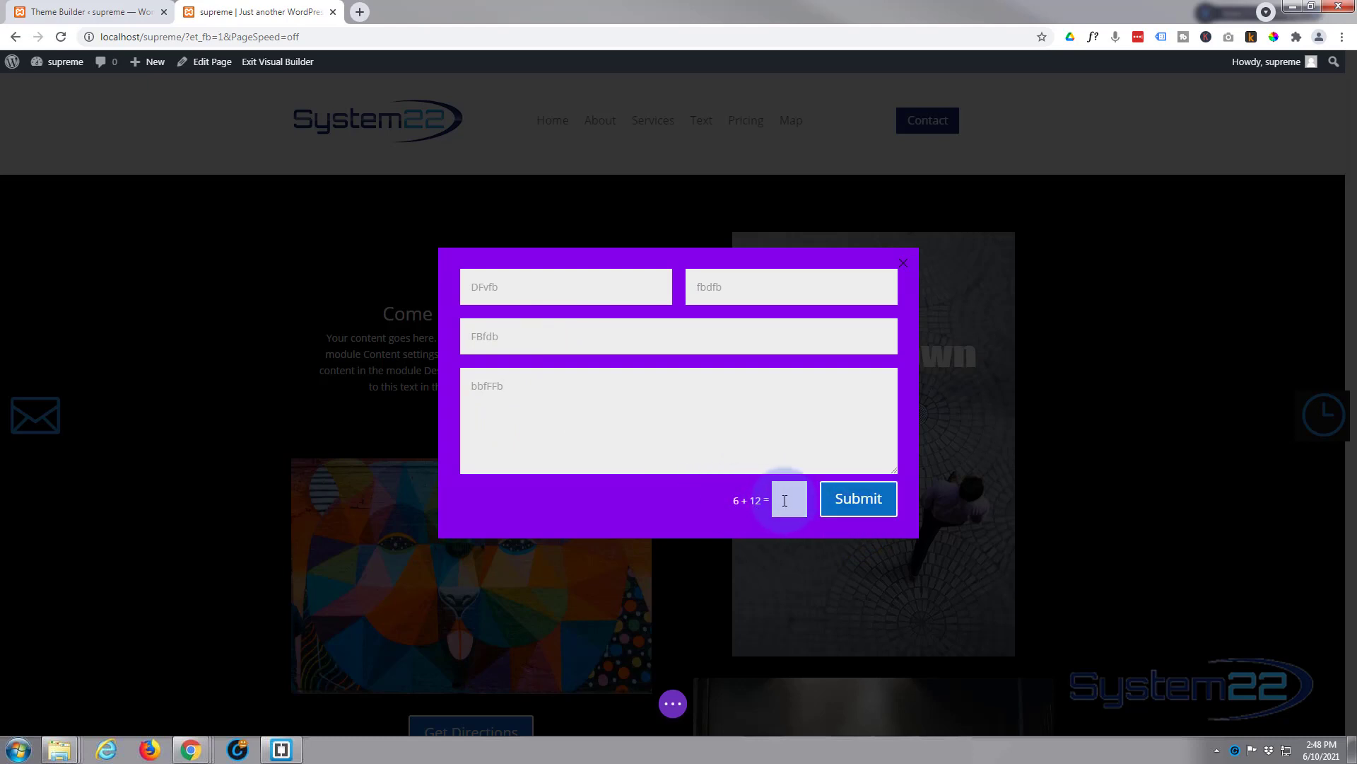
type("18")
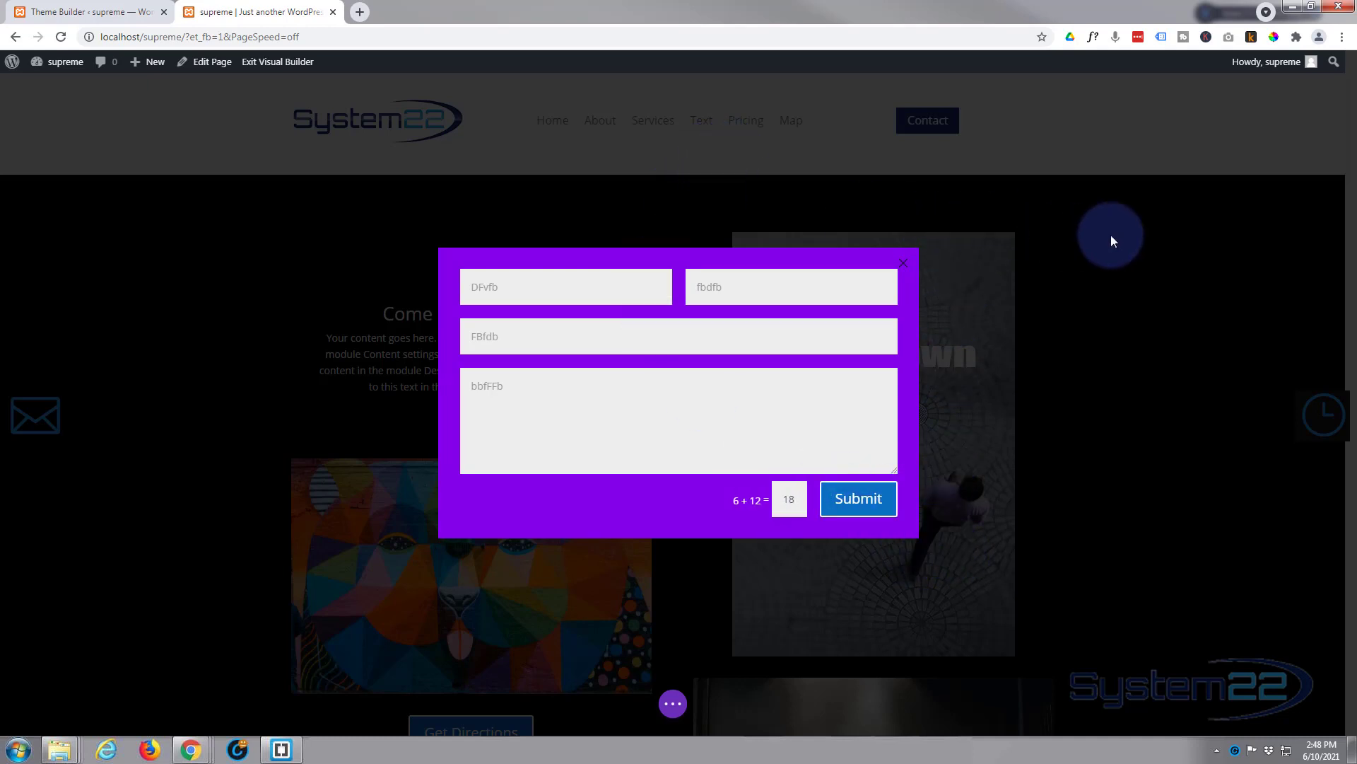
left_click(1093, 270)
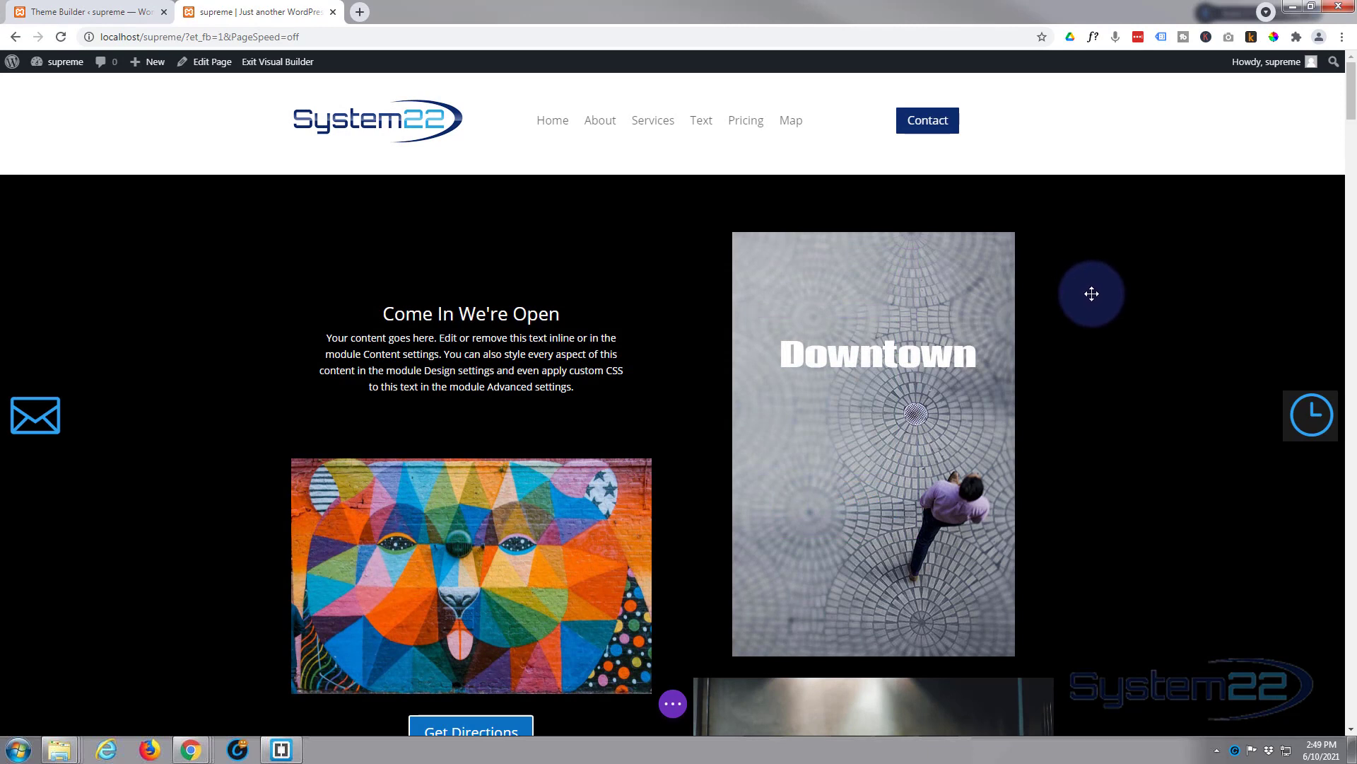
mouse_move(672, 280)
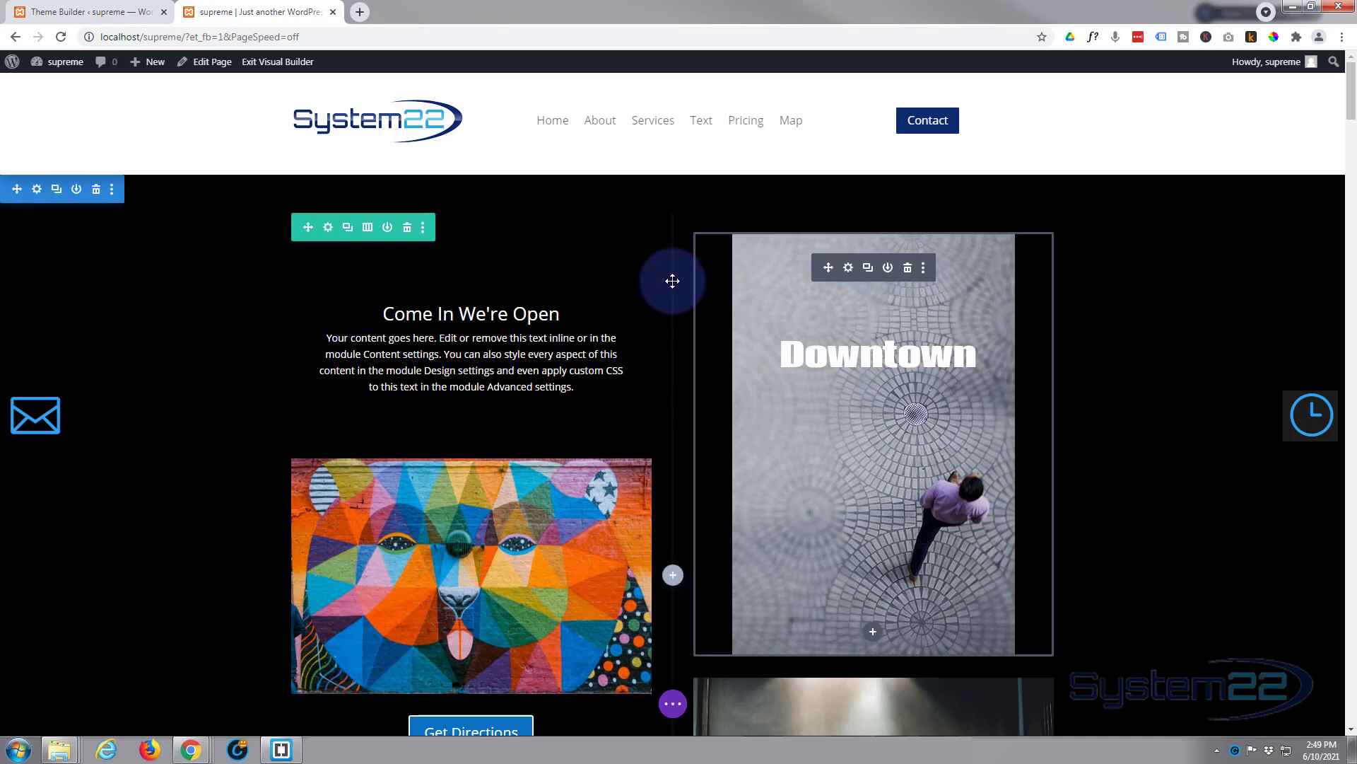